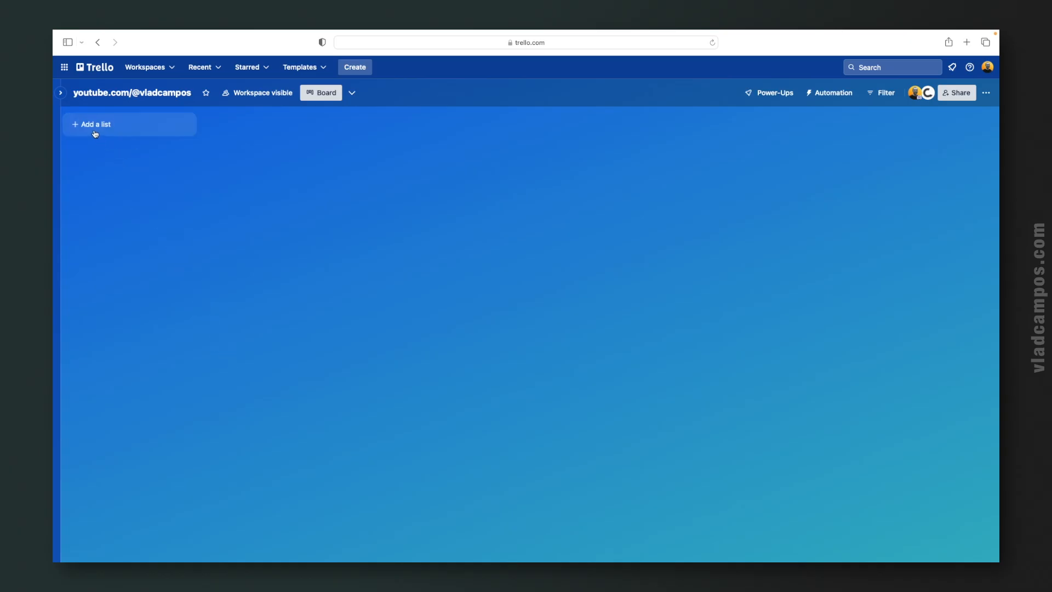
Add three lists to the empty board, named Step 1, Step 2 and Step 3.
left_click(94, 132)
type("Step 1")
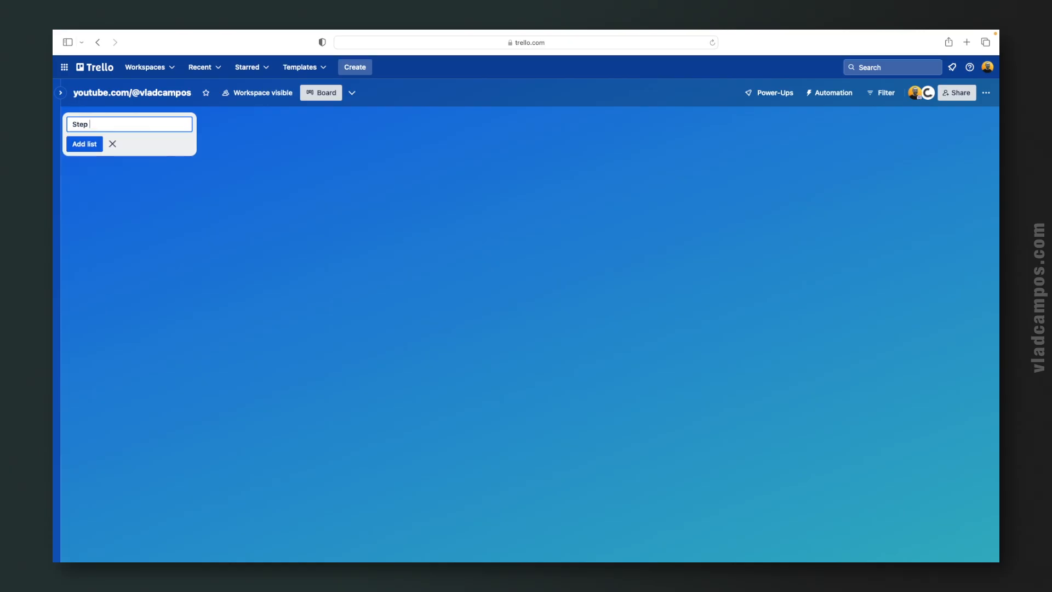
left_click(84, 143)
type("Step 2")
key("Return")
type("Step 3")
key("Return")
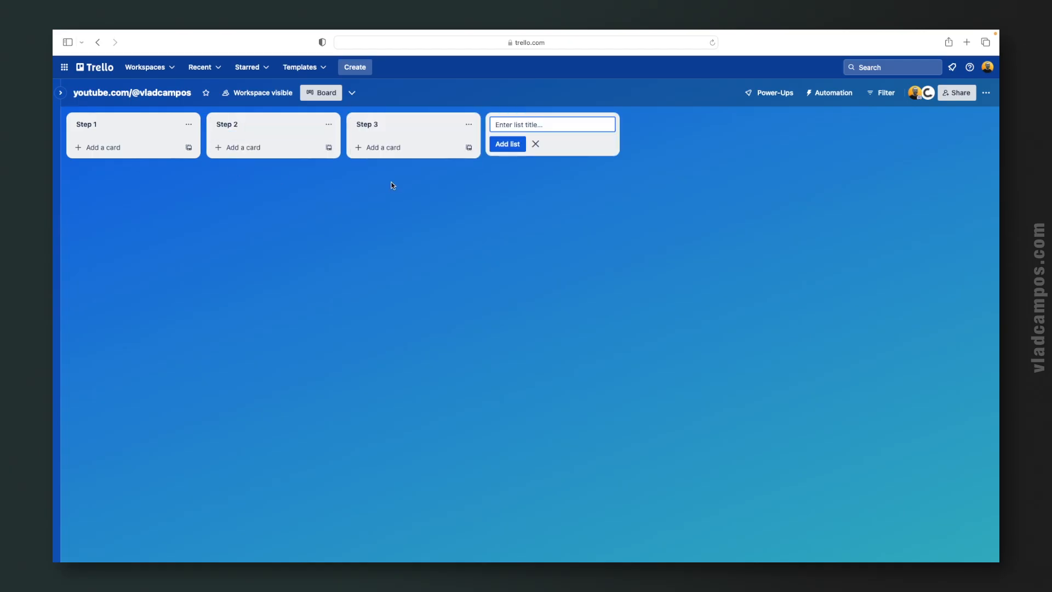
left_click(535, 144)
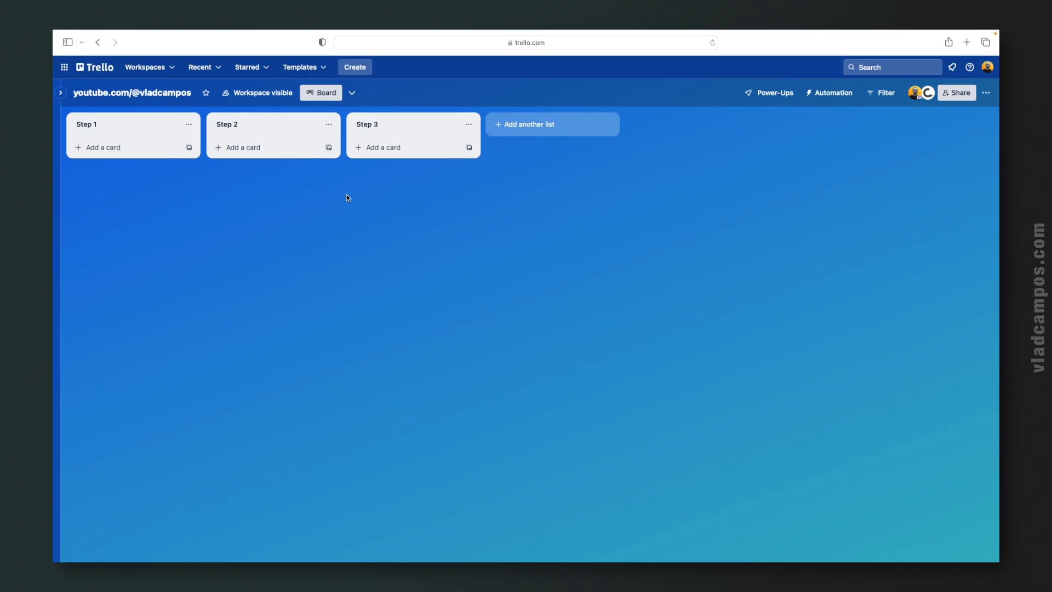
Rename the Step 2 list as Step 4 and move it after the Step 3 list.
left_click(250, 125)
left_click(249, 124)
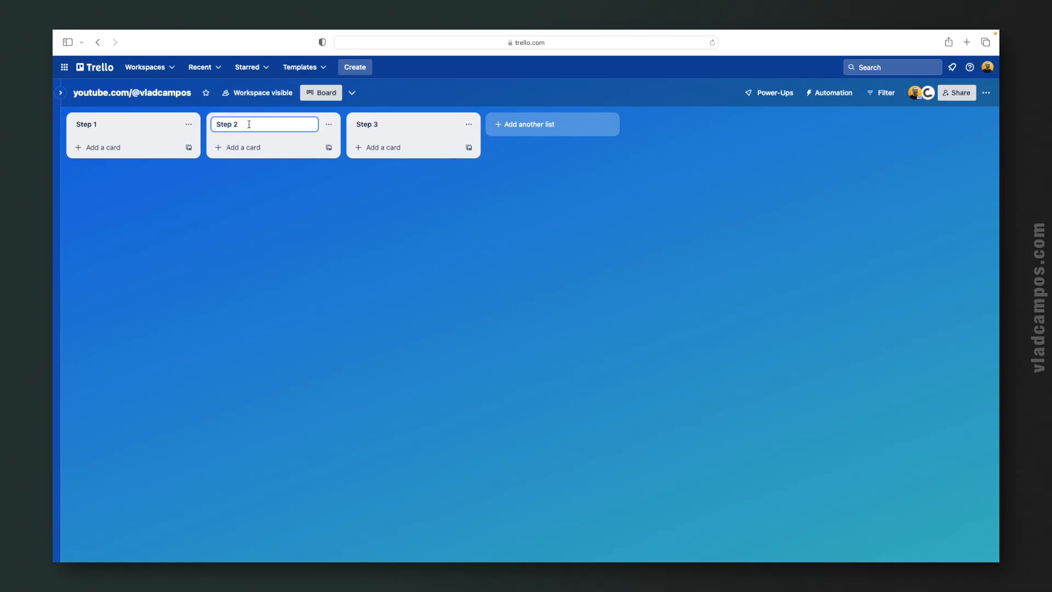
key("BackSpace")
type("4")
key("Return")
left_click_drag(260, 120, 403, 124)
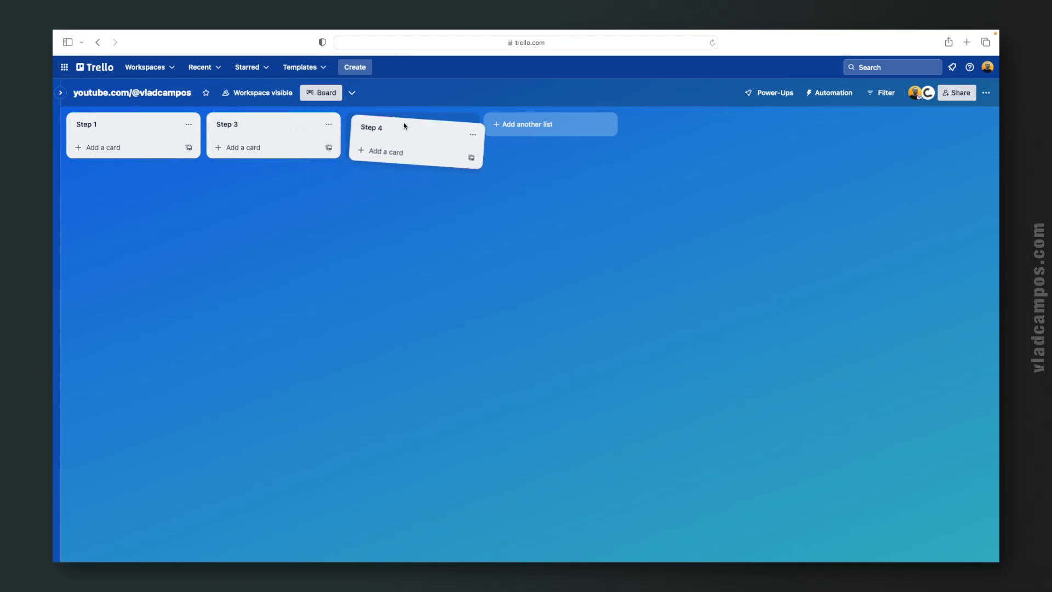
Add a new list named Step 2 and place it between the Step 1 and Step 3 lists.
left_click(530, 125)
type("Step 2")
key("Return")
left_click_drag(539, 128, 289, 129)
left_click(382, 281)
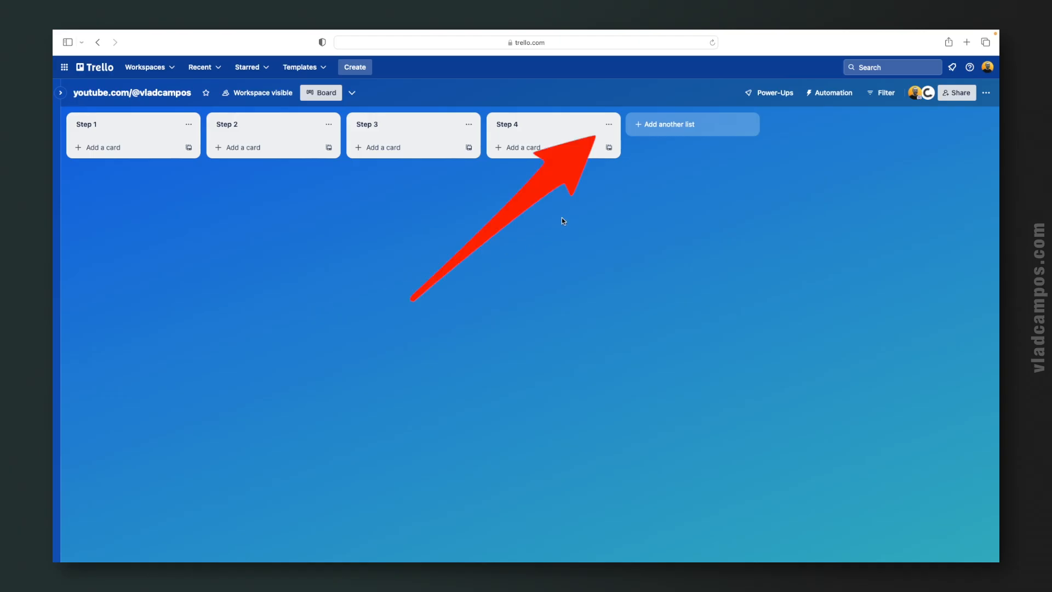
Archive the Step 4 list and replace it with a copy of the Step 3 list named Step 4.
left_click(613, 125)
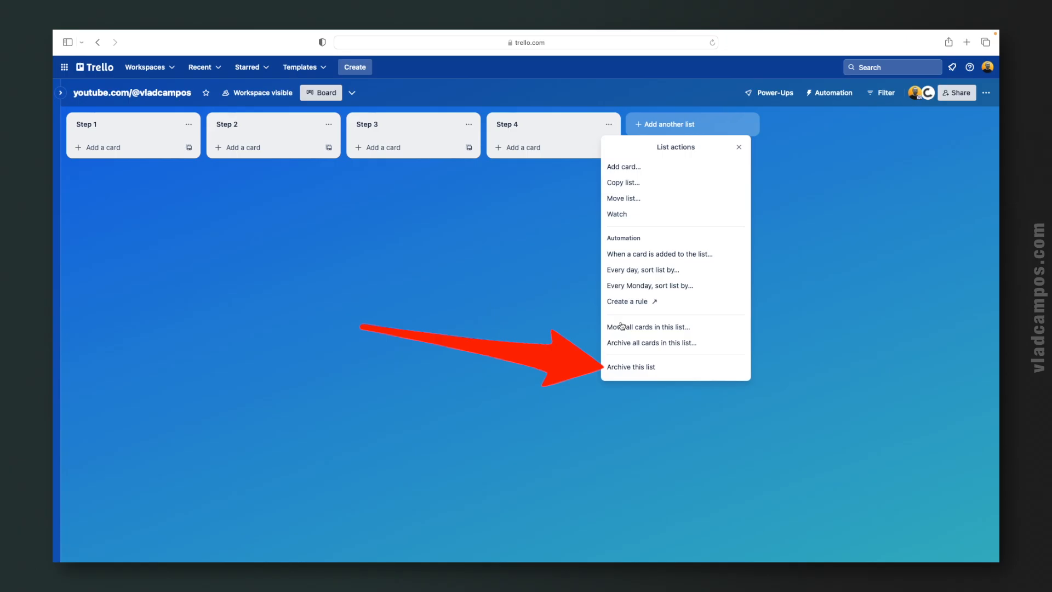
left_click(629, 367)
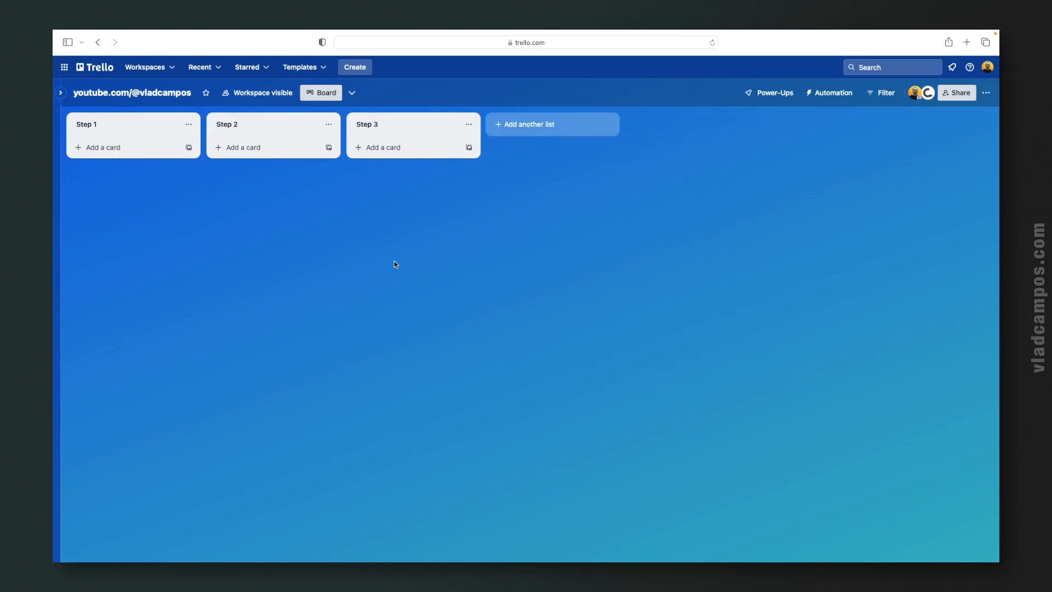
left_click(469, 126)
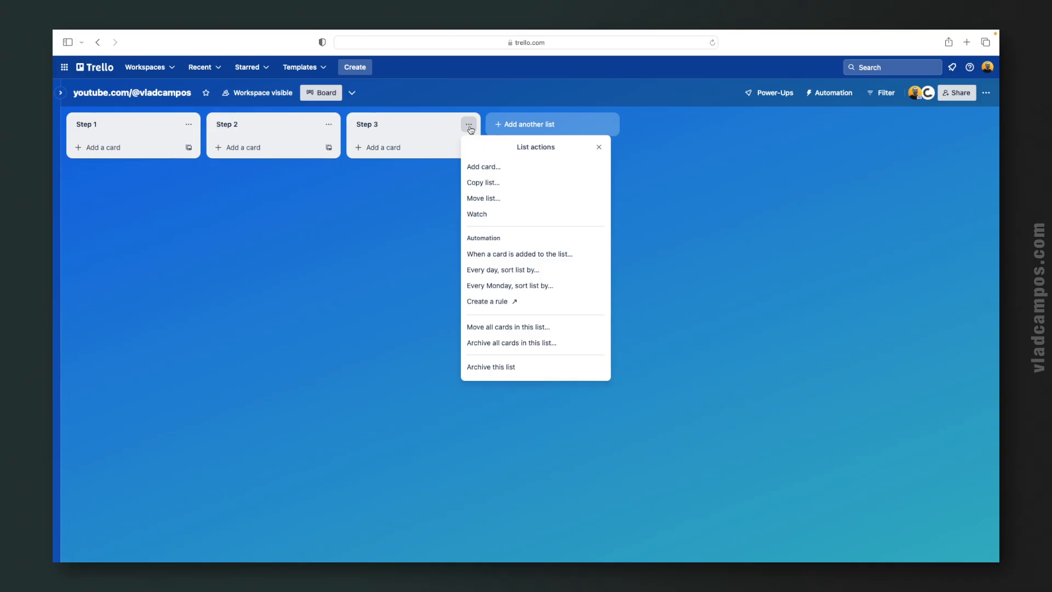
left_click(506, 187)
key("BackSpace")
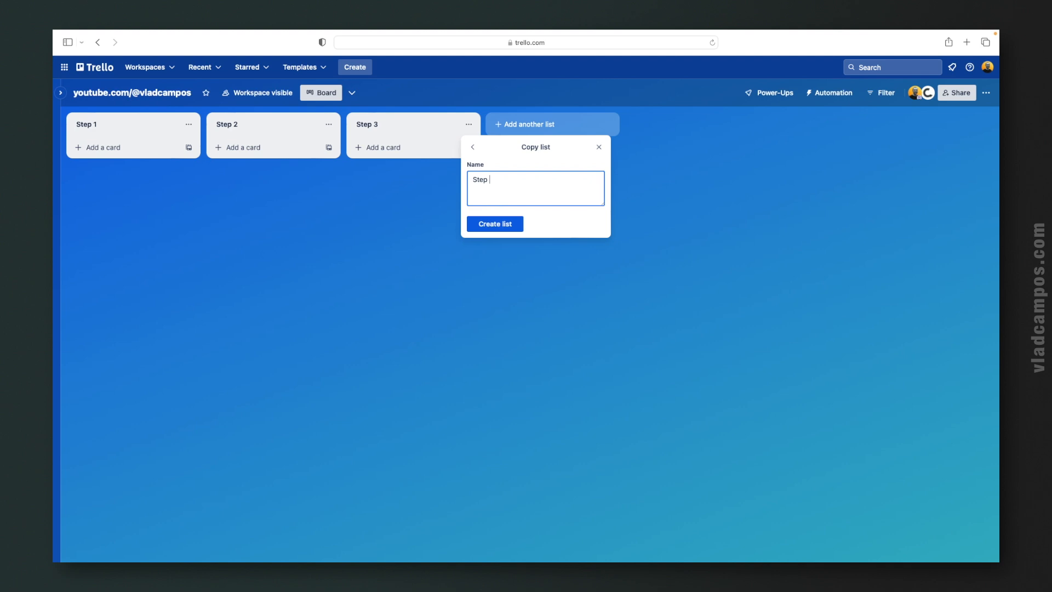
type("4")
left_click(495, 223)
Move the Step 3 list to position 1 on the board.
left_click(468, 125)
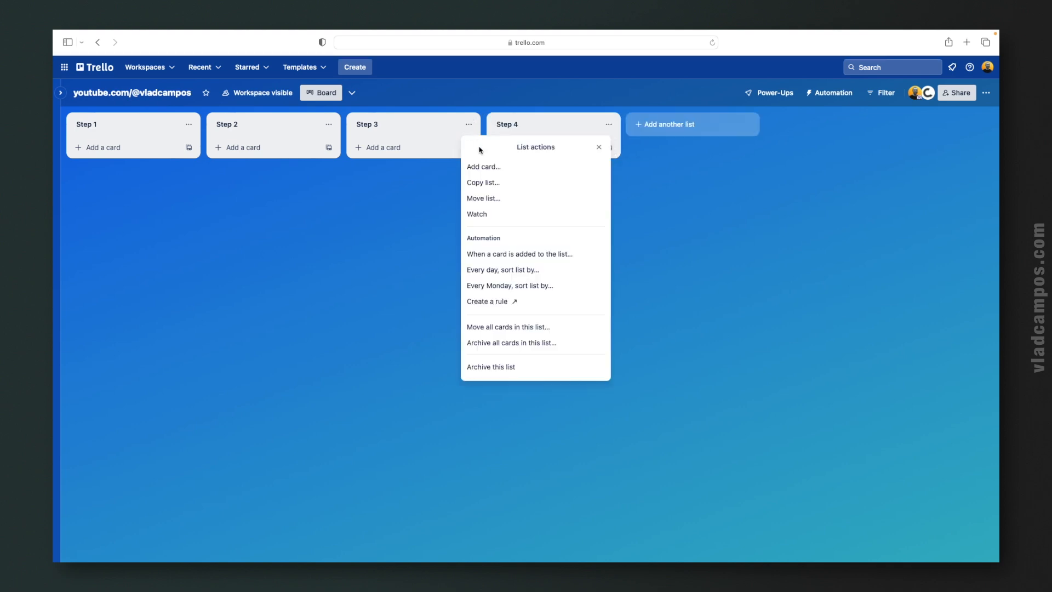
left_click(509, 202)
left_click(509, 202)
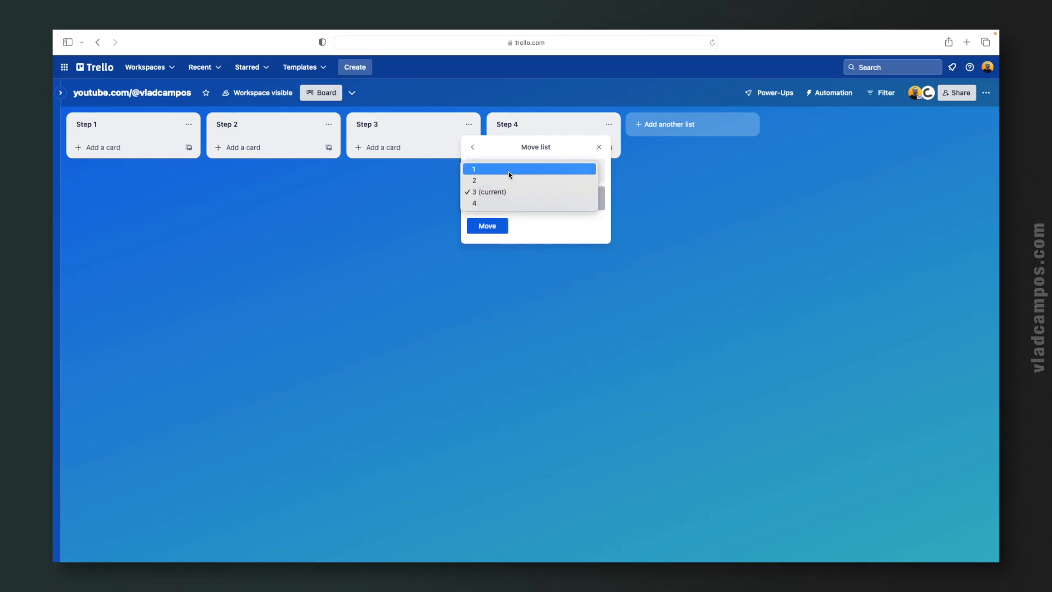
left_click(508, 171)
left_click(489, 224)
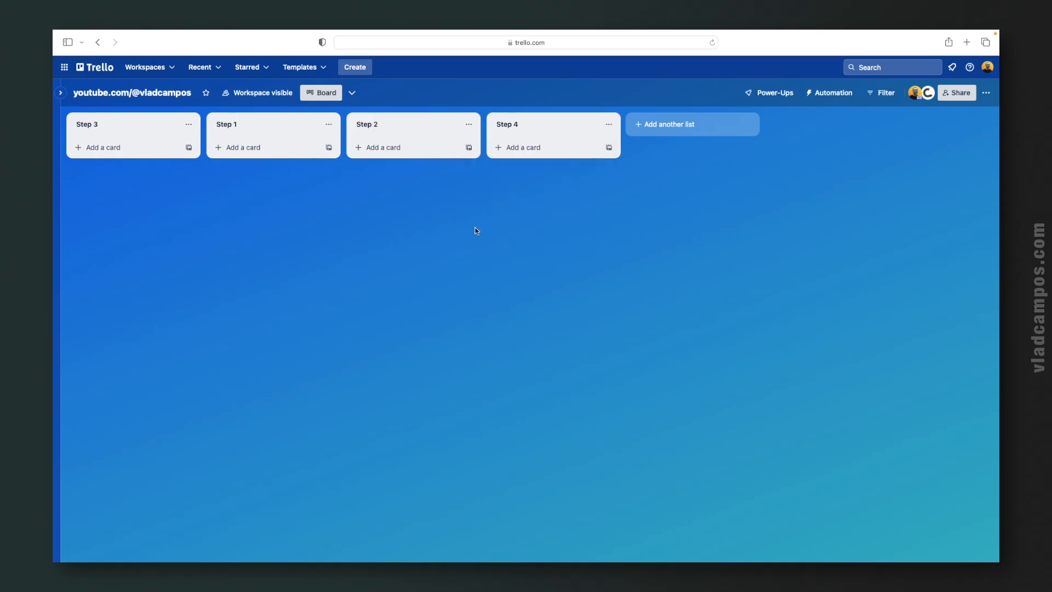
Start watching the Step 2 list.
left_click(468, 124)
left_click(507, 216)
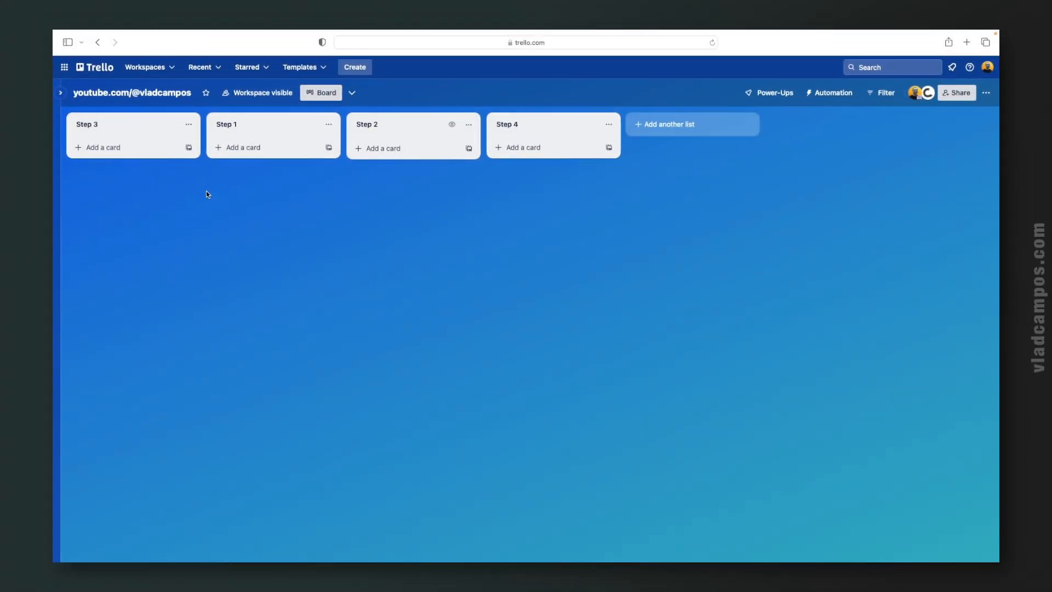
Add six cards to the Step 1 list, titled A, B, C, D, E and F.
left_click(235, 147)
type("A")
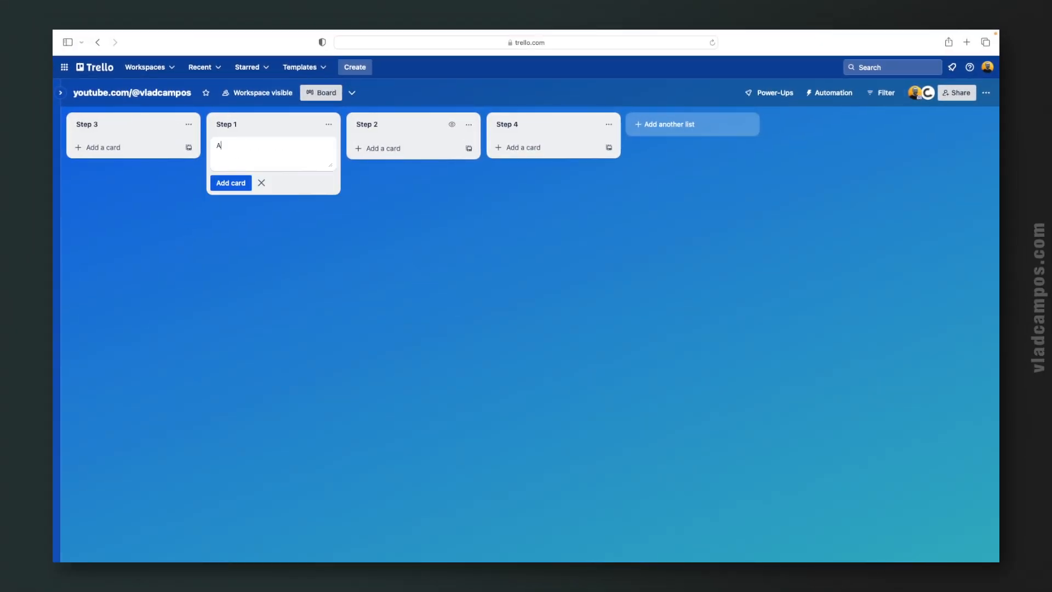
key("Return")
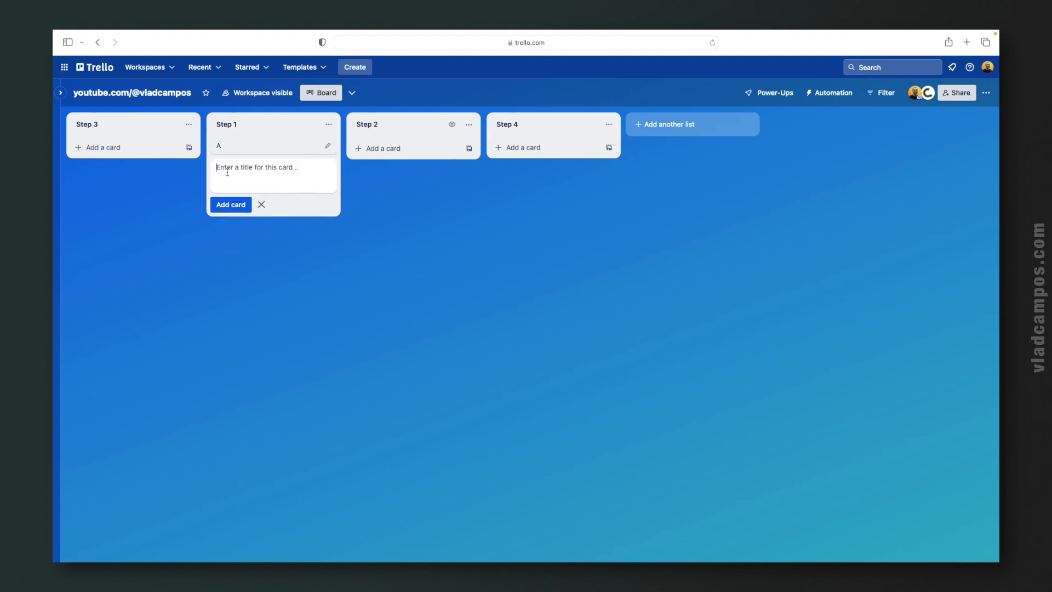
type("B")
key("Return")
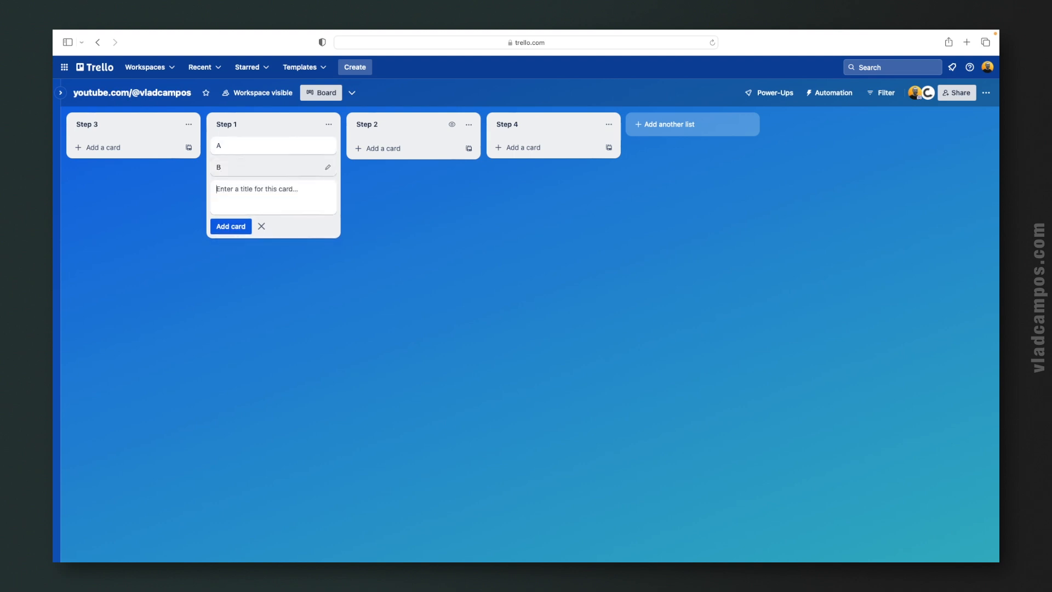
type("C")
key("Return")
type("D")
key("Return")
type("E")
key("Return")
type("F")
key("Return")
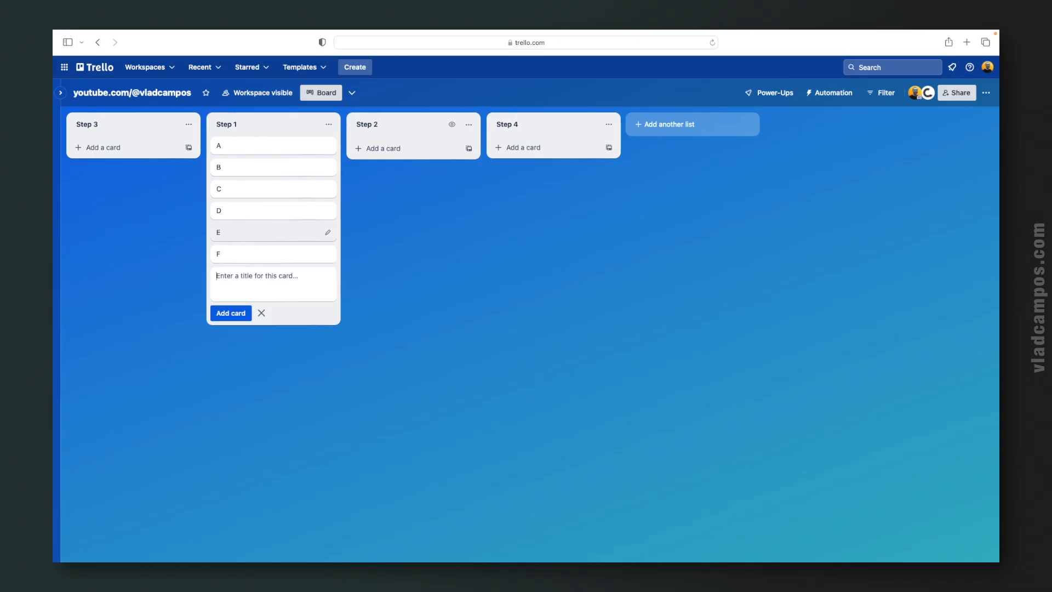
left_click(259, 313)
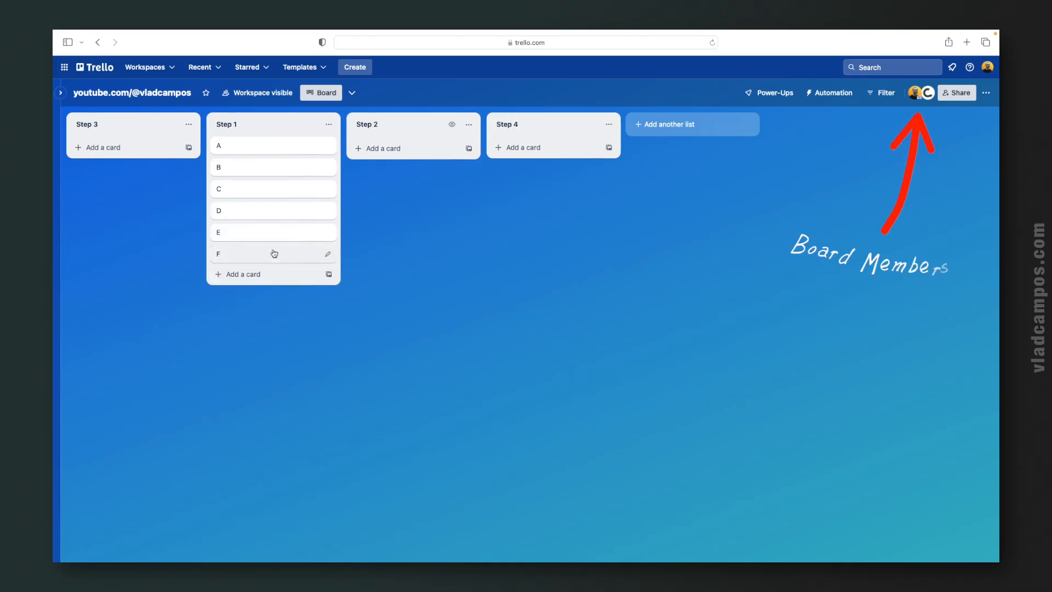
Move cards C and B from the Step 1 list to Step 2, and view card B's quick-edit options.
left_click_drag(270, 216, 389, 153)
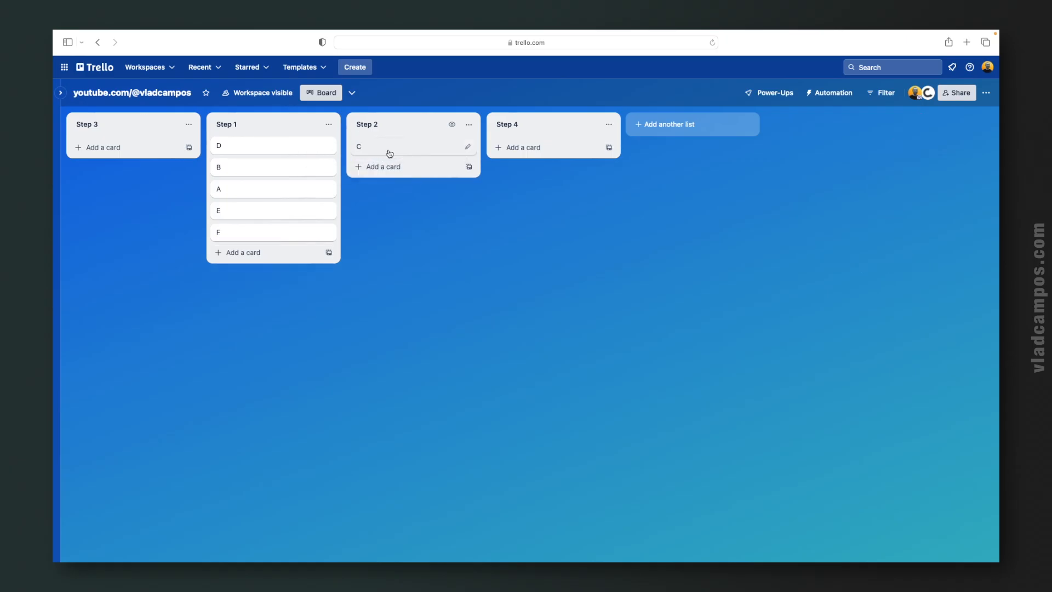
left_click_drag(307, 166, 412, 174)
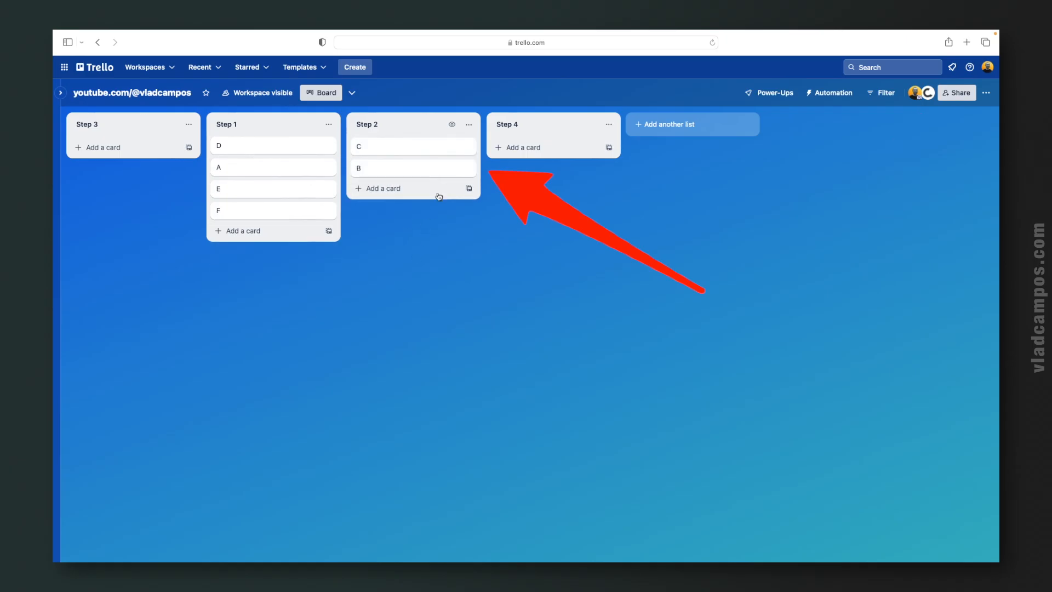
left_click(468, 169)
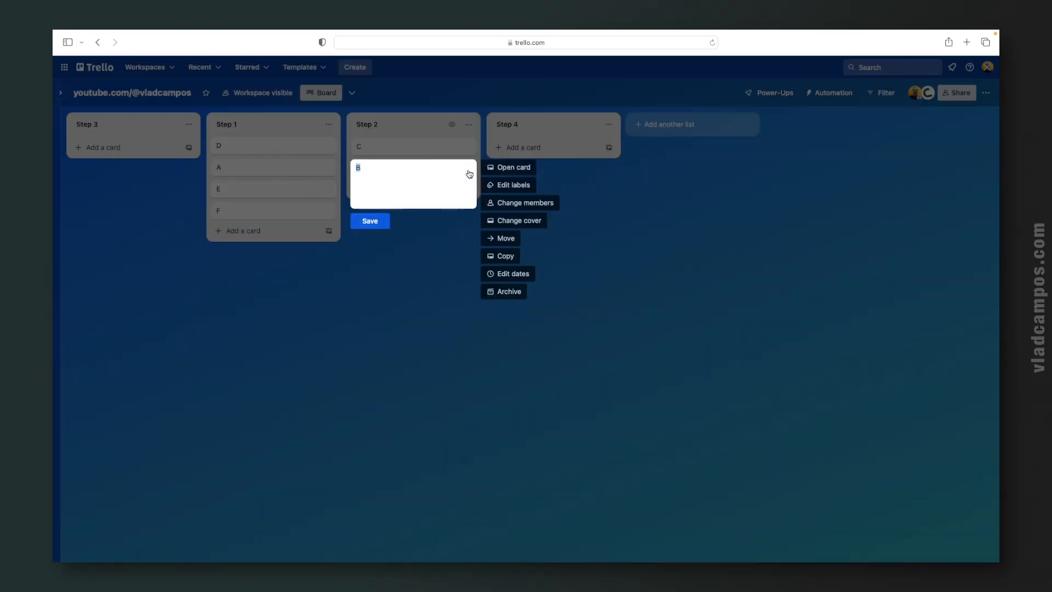
left_click(367, 304)
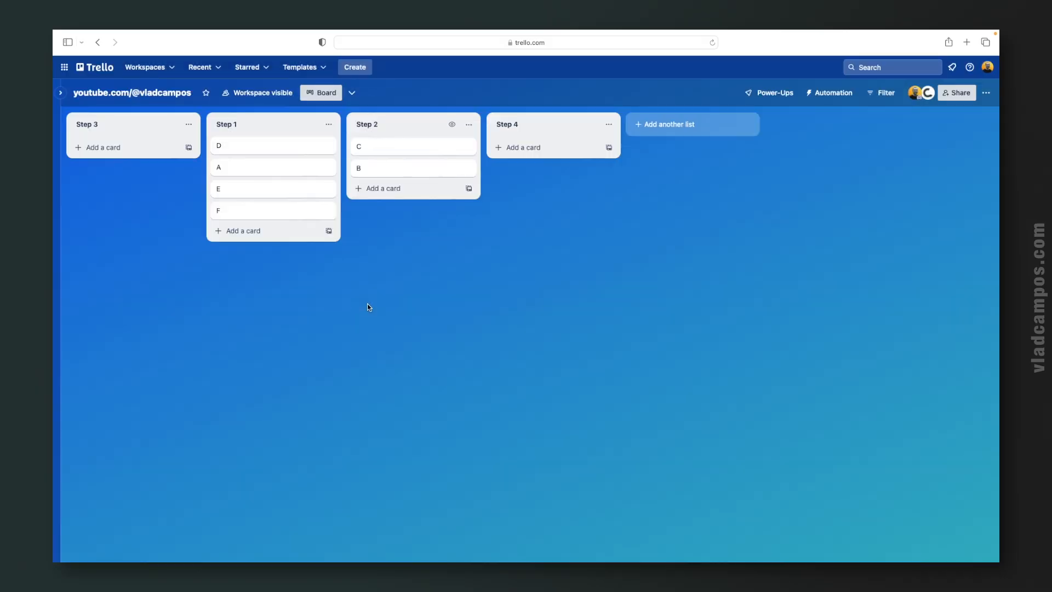
Move all remaining cards in the Step 1 list to the Step 2 list at once.
left_click(328, 125)
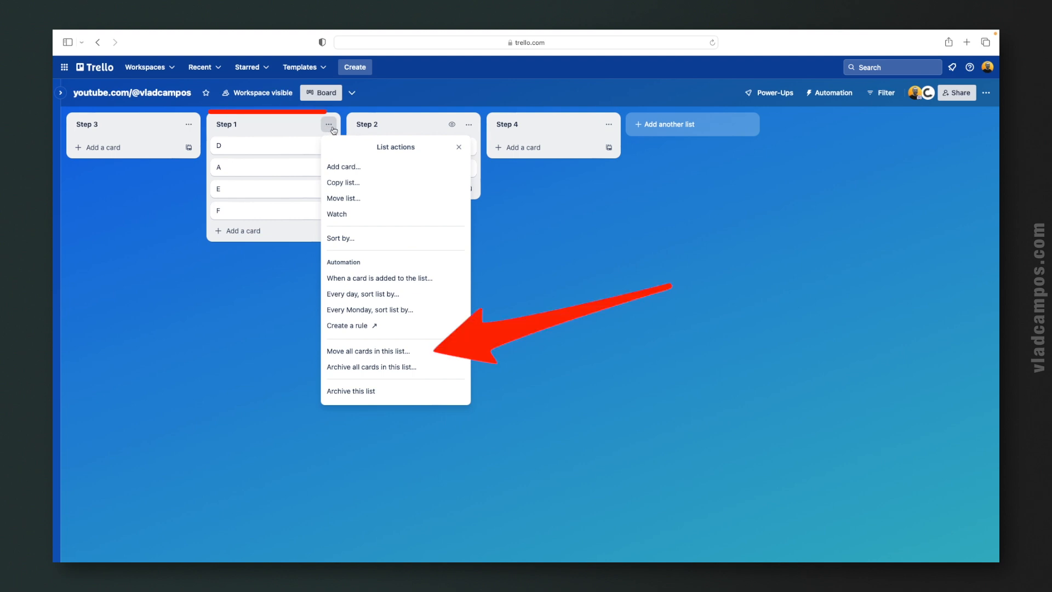
left_click(351, 351)
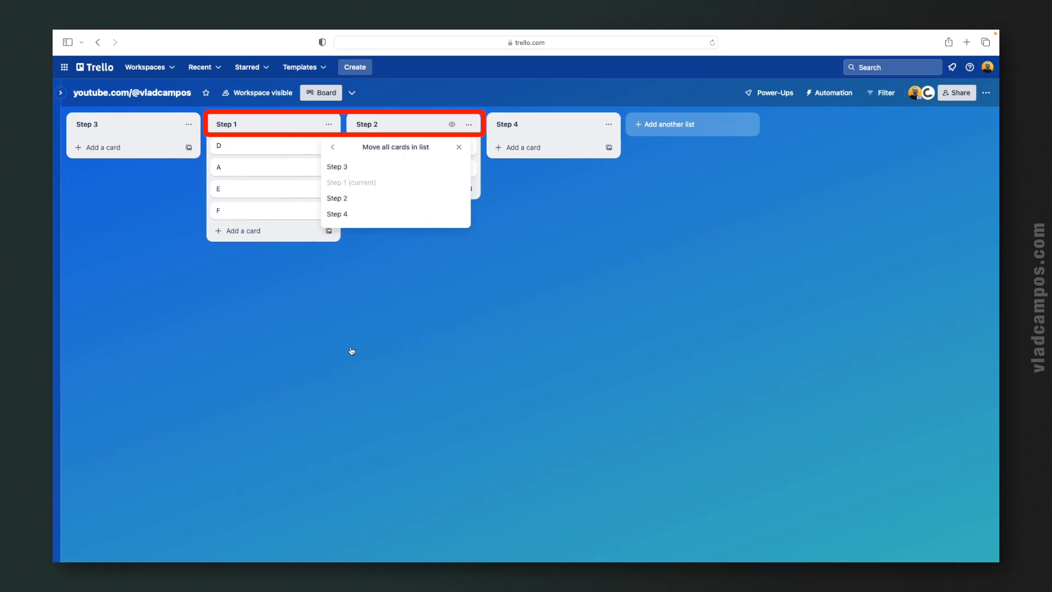
left_click(351, 202)
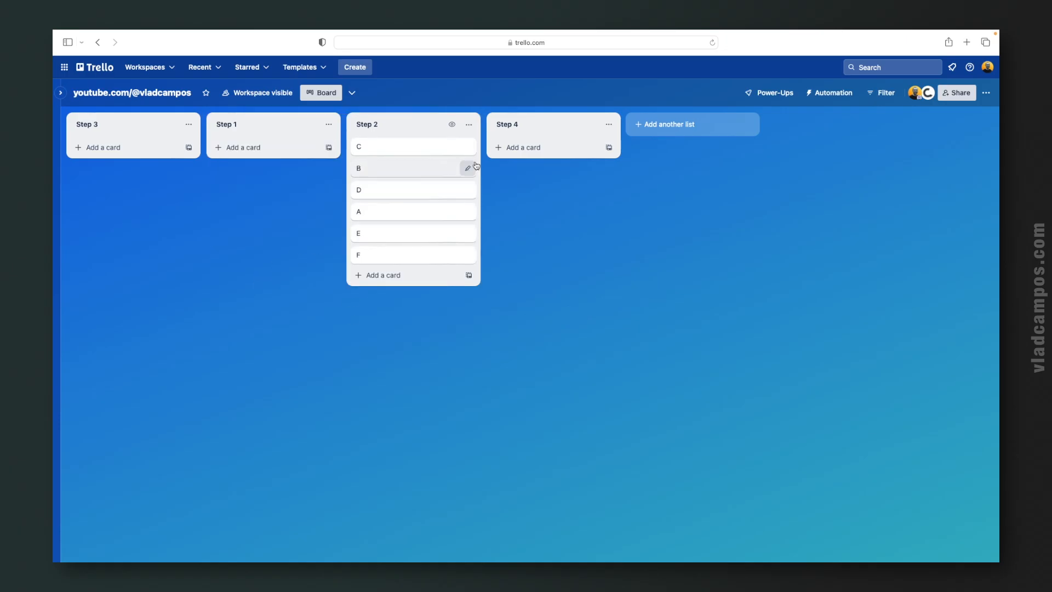
Archive all cards in the Step 2 list.
left_click(470, 126)
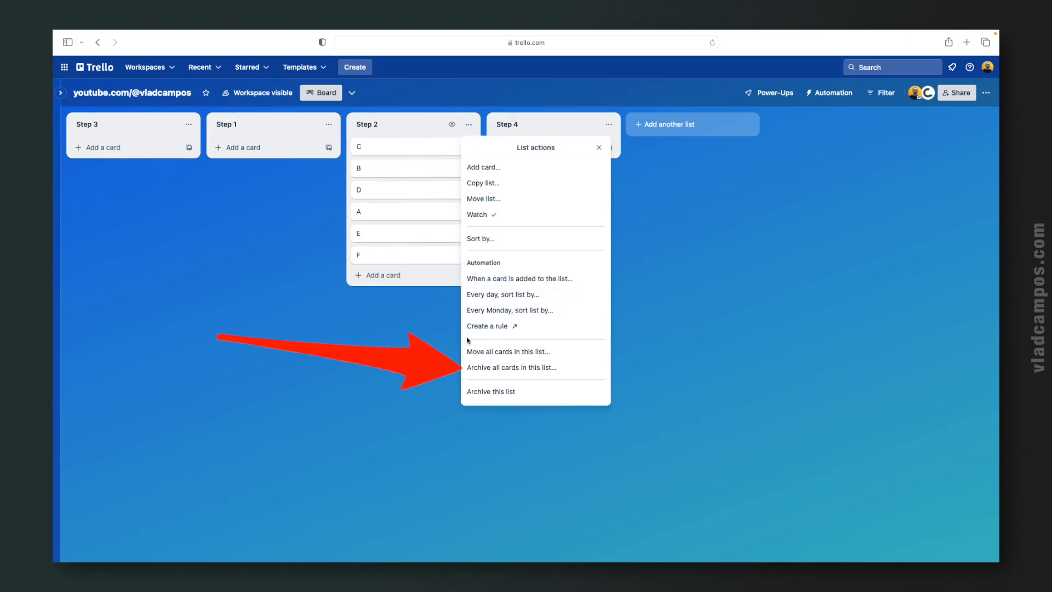
left_click(487, 374)
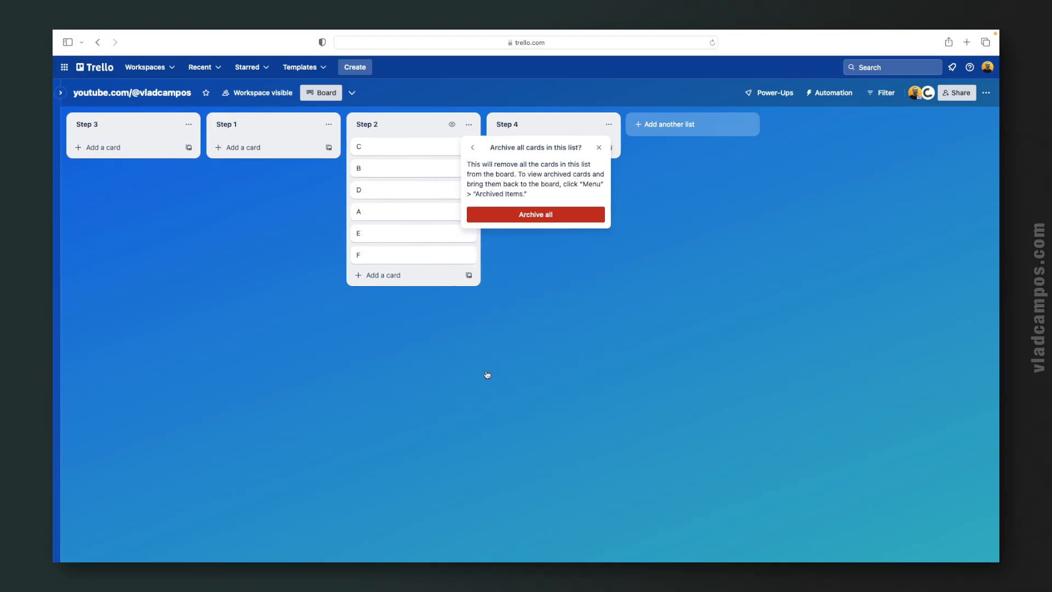
left_click(549, 217)
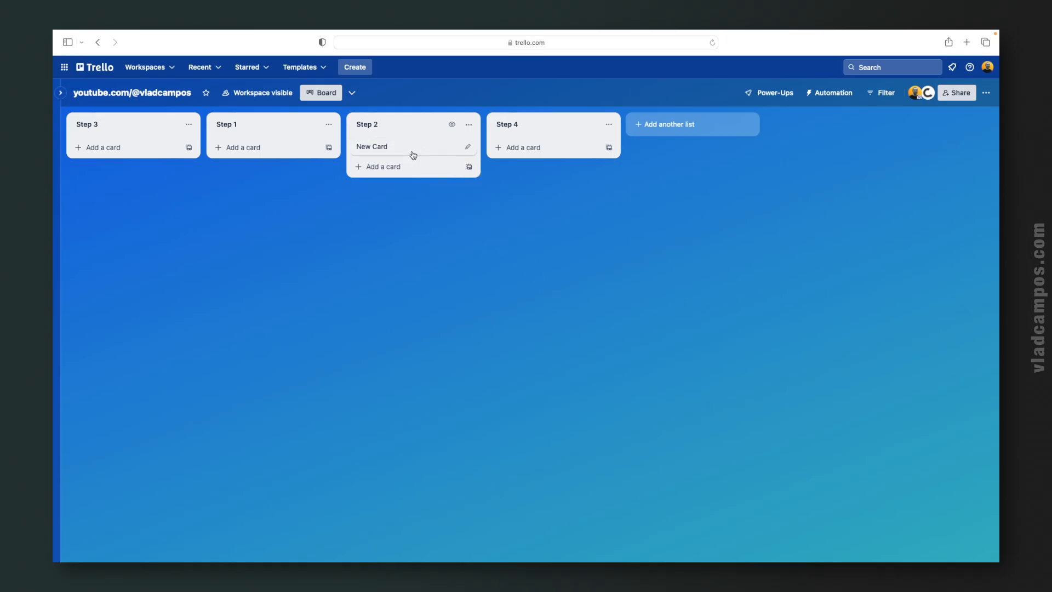
Open the New Card in the Step 2 list and change its title to New Card 2.
left_click(413, 155)
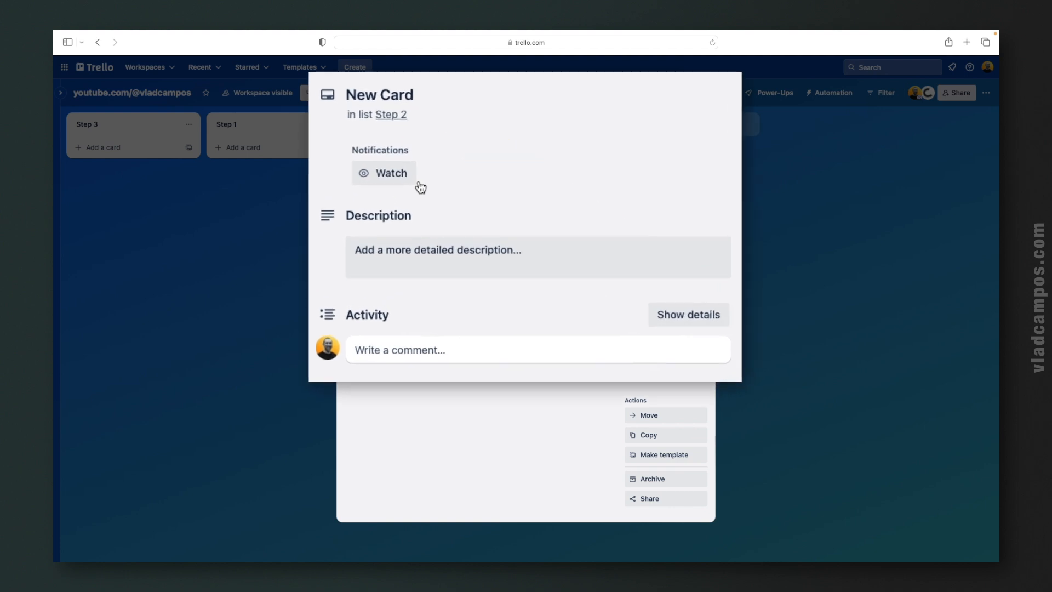
left_click(425, 99)
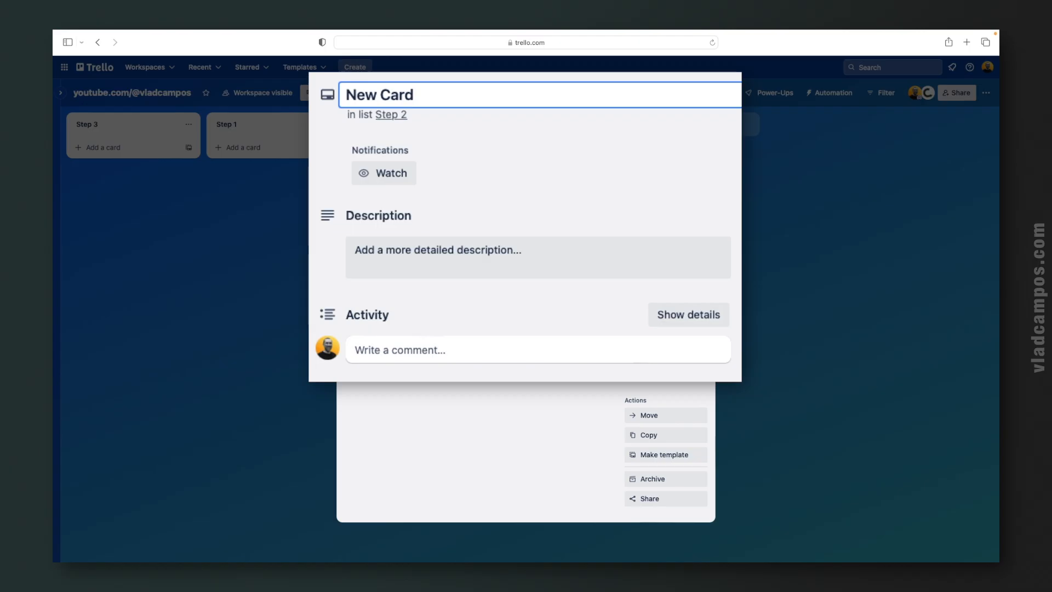
Move the open card from the Step 2 list to the Step 1 list and start watching it.
left_click(403, 116)
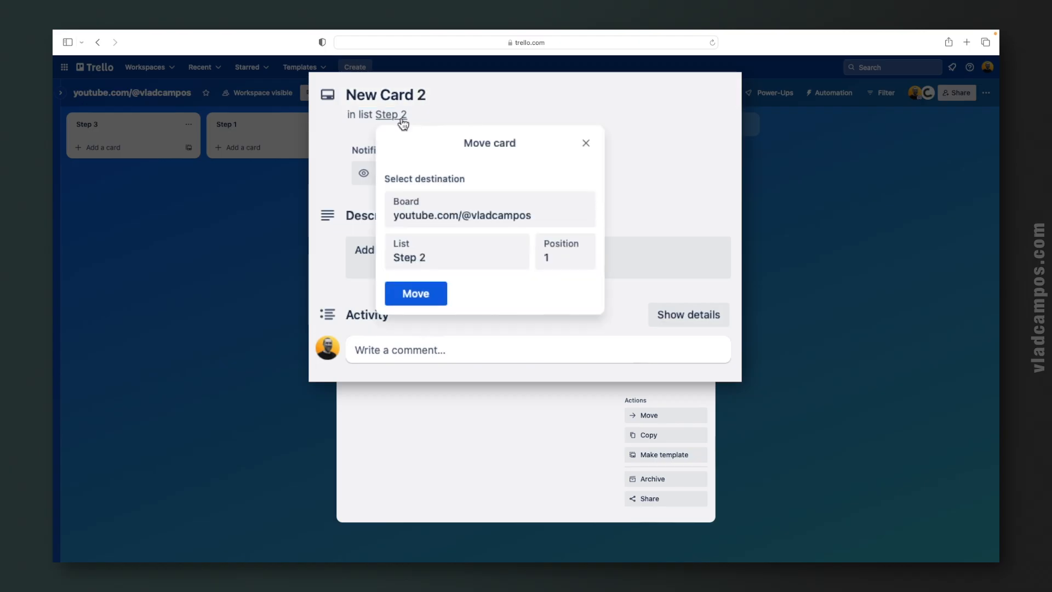
left_click(426, 258)
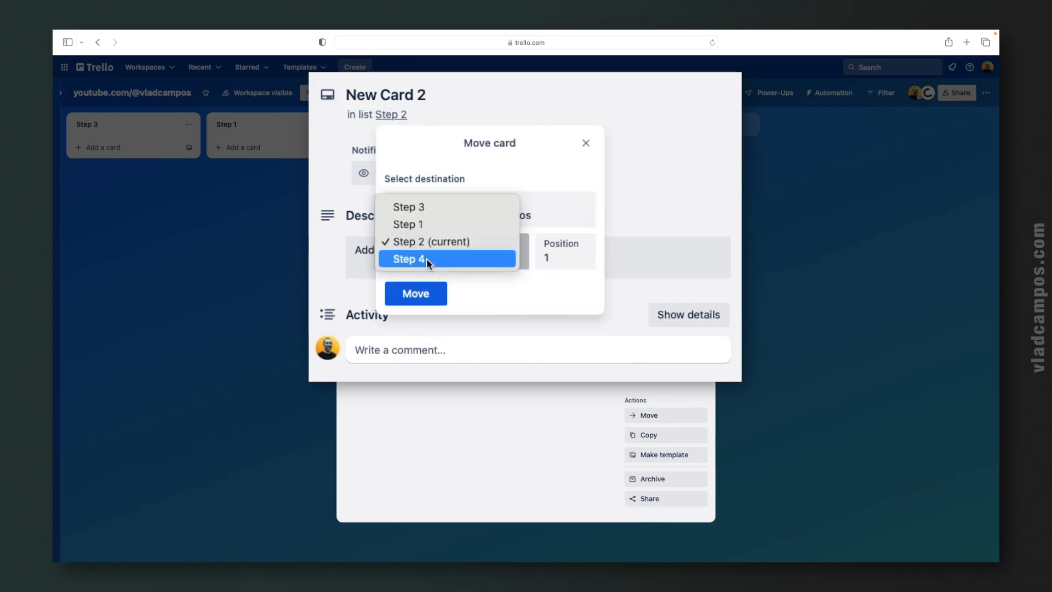
left_click(422, 227)
left_click(416, 293)
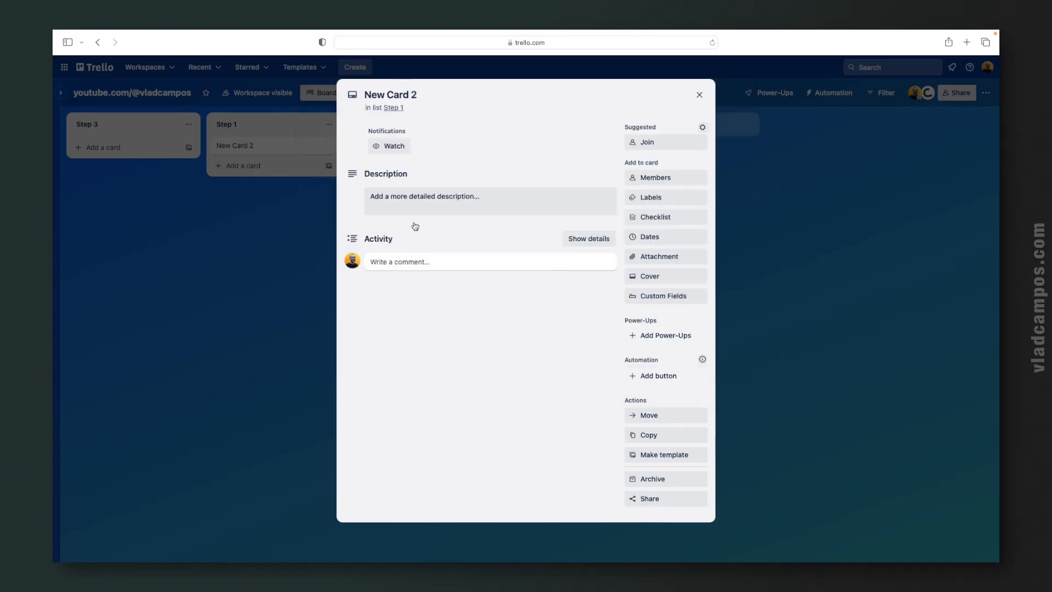
left_click(411, 146)
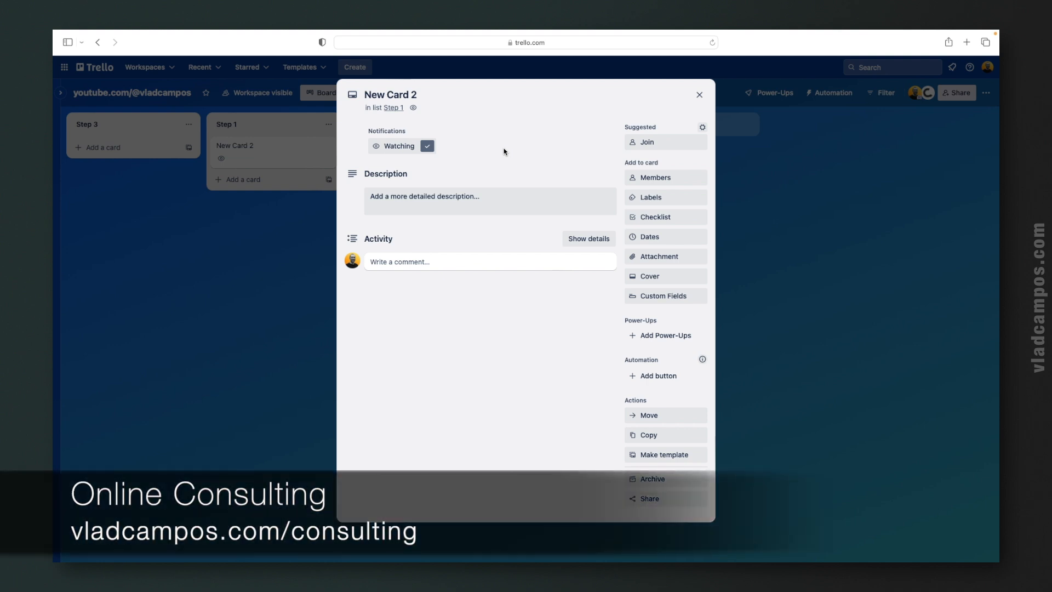
Stop watching the card, and open its description for editing and leave it without entering anything.
left_click(427, 145)
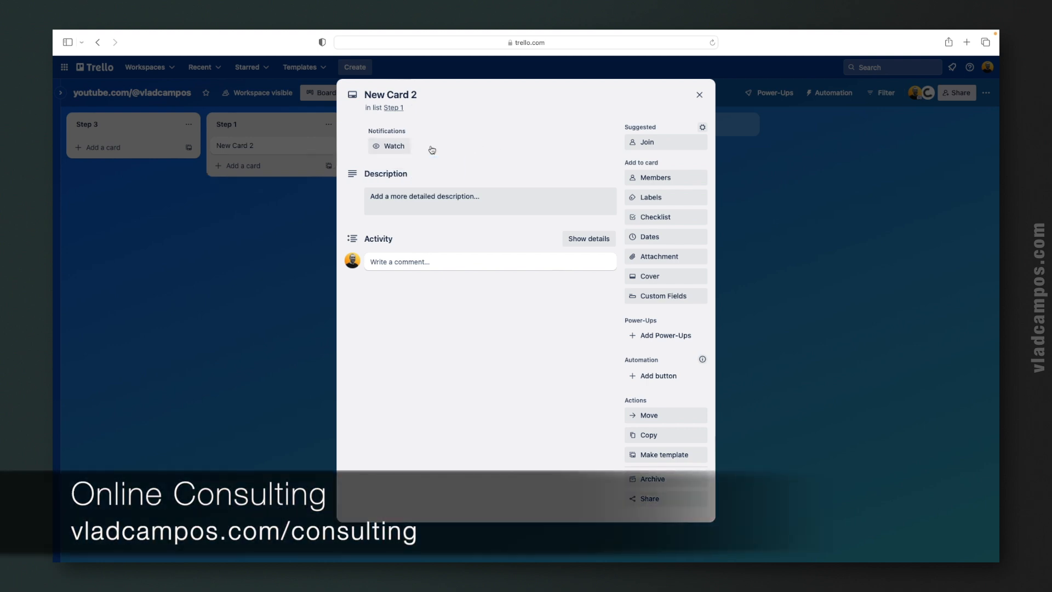
left_click(482, 200)
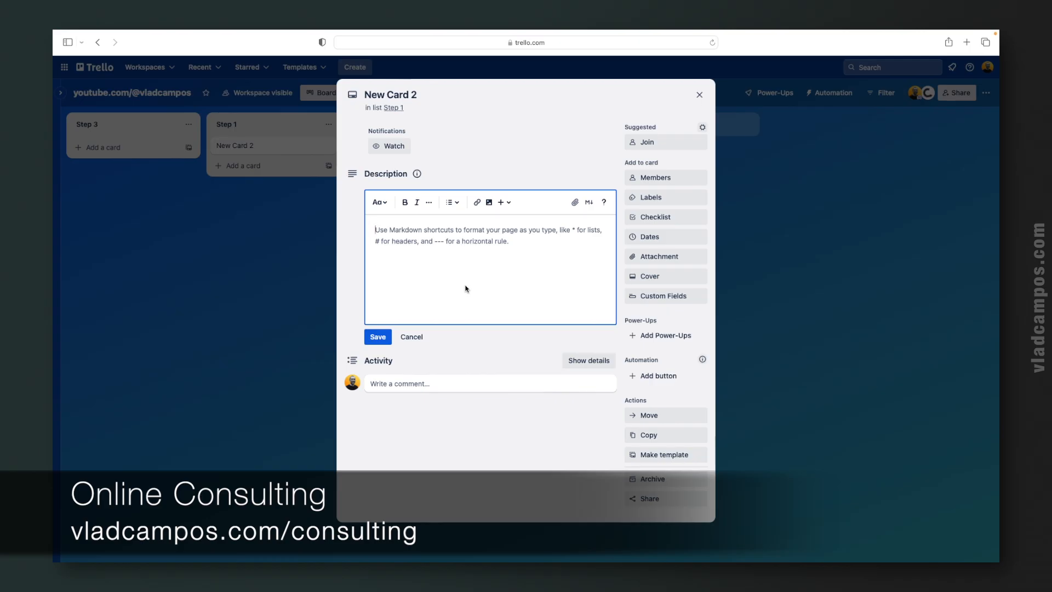
key("Escape")
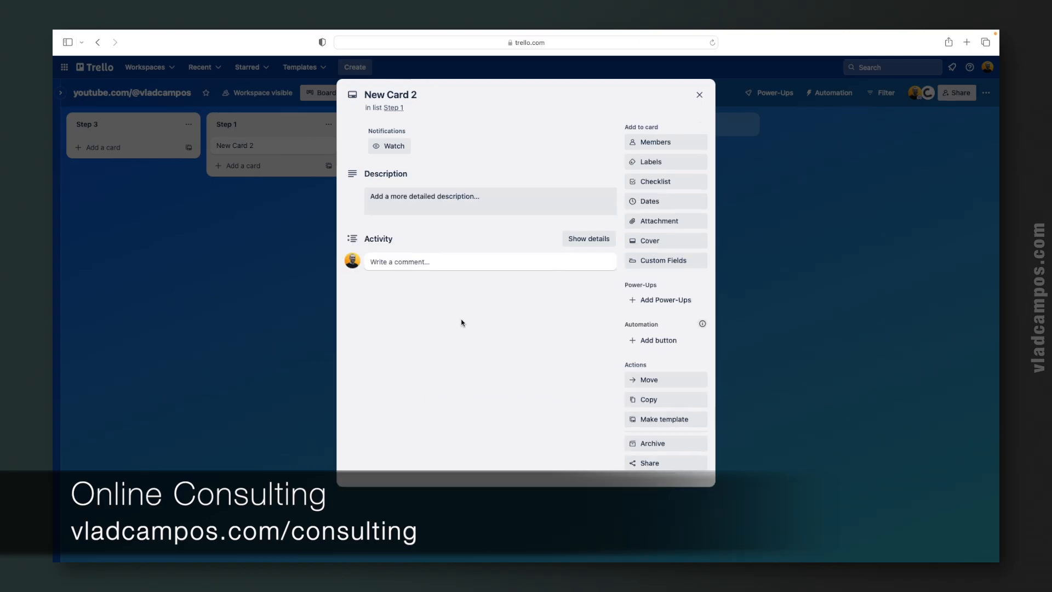
Post the comment "Write a comment or message." on the card with the Watch option kept on.
left_click(404, 264)
type("Write ")
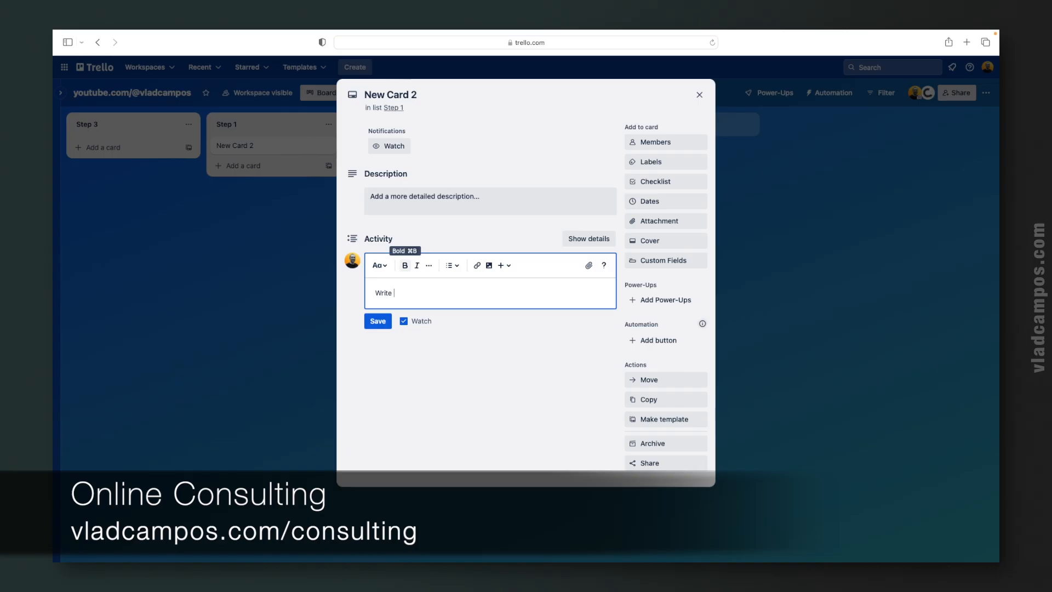
type("a comment or message.")
left_click(377, 321)
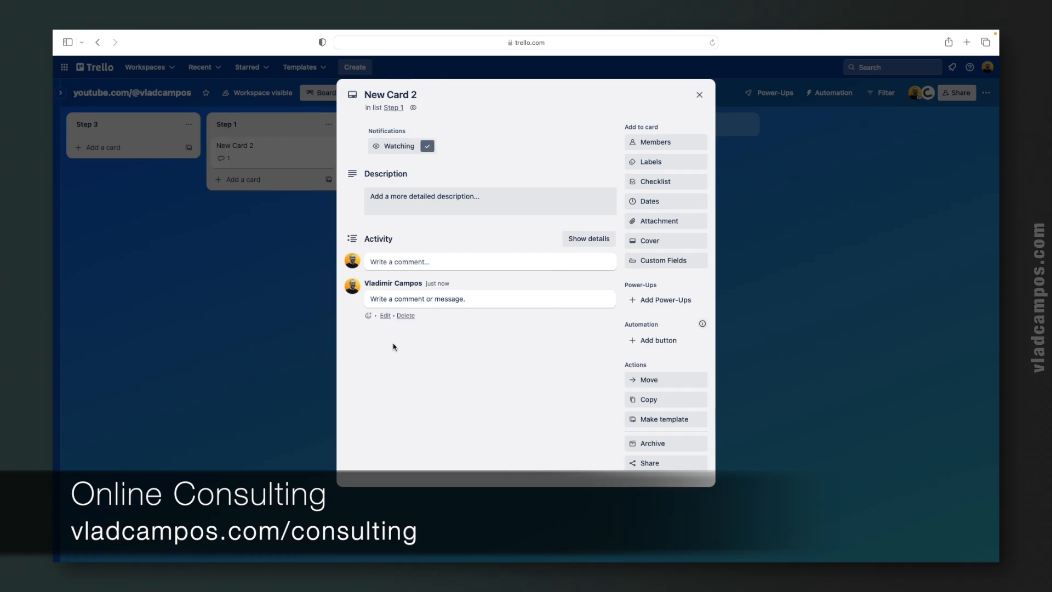
Post a second comment that mentions the other board member followed by "Hello.".
left_click(393, 262)
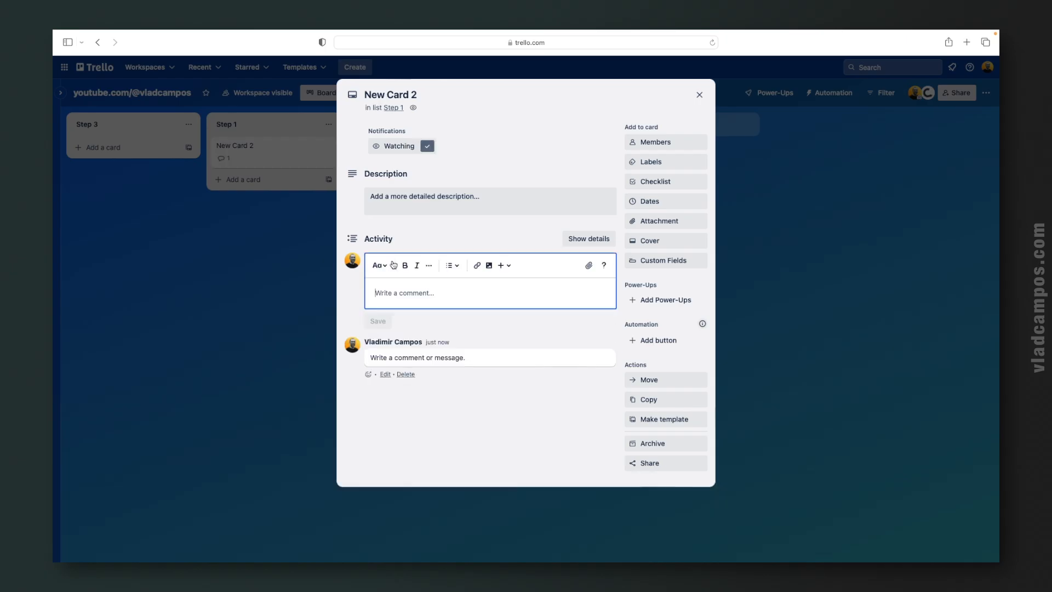
type("@mr")
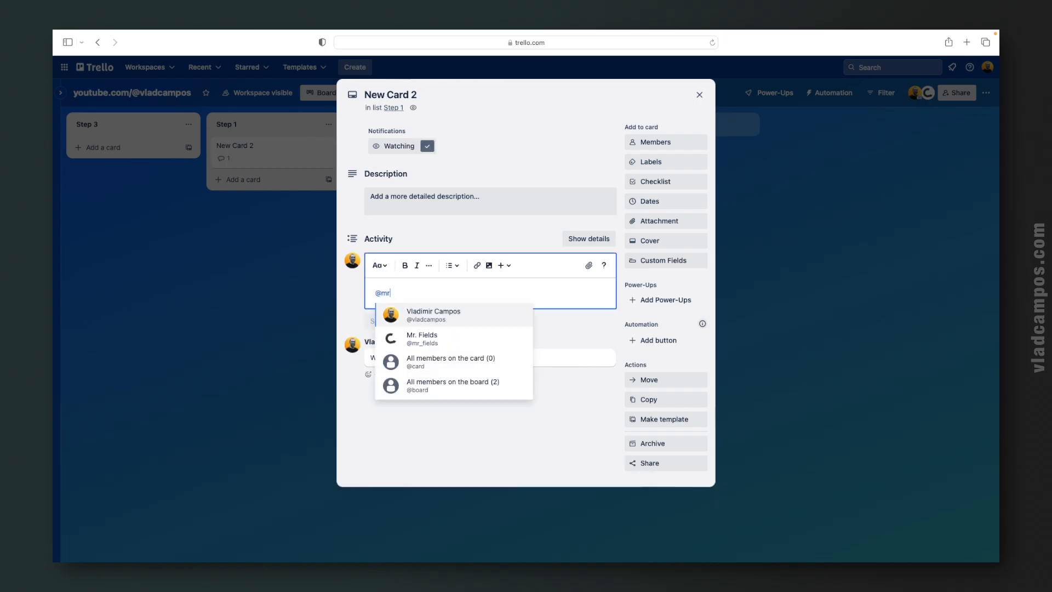
left_click(417, 315)
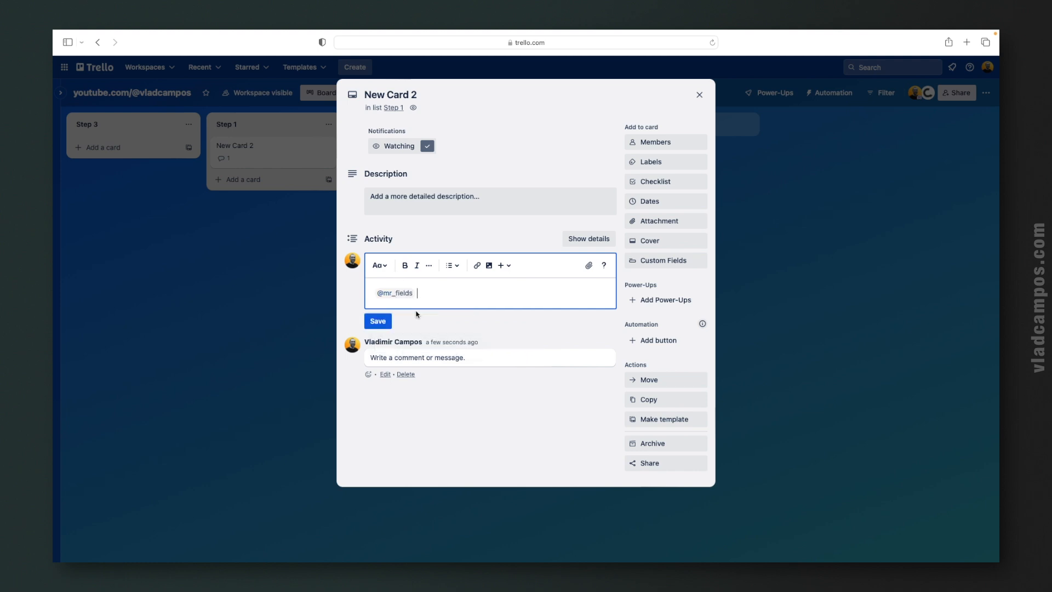
type("Hello.")
left_click(383, 323)
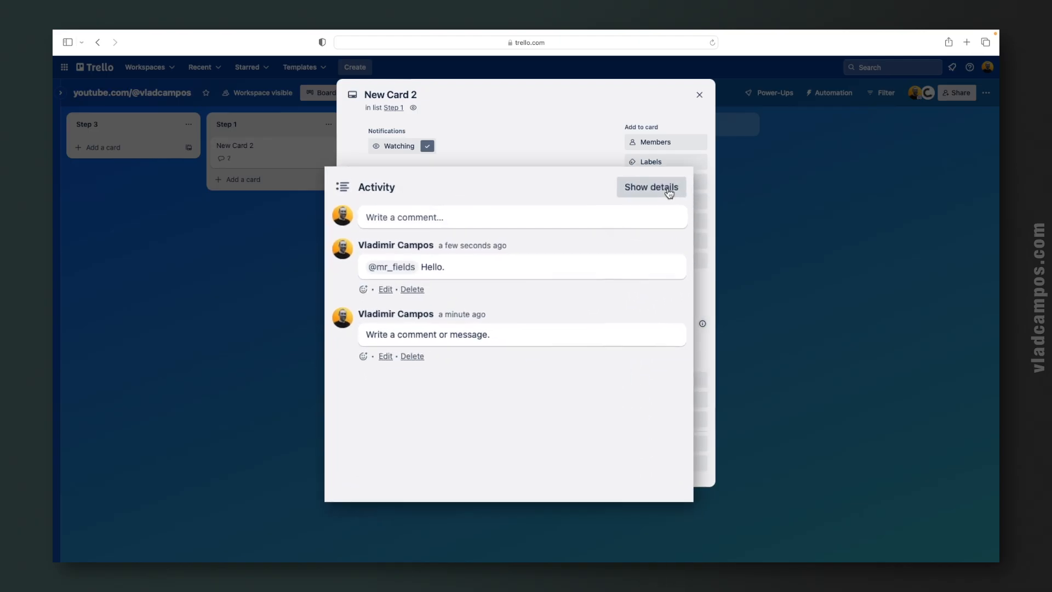
Show and hide the card's activity details, and add your own account as a member of the card.
left_click(692, 173)
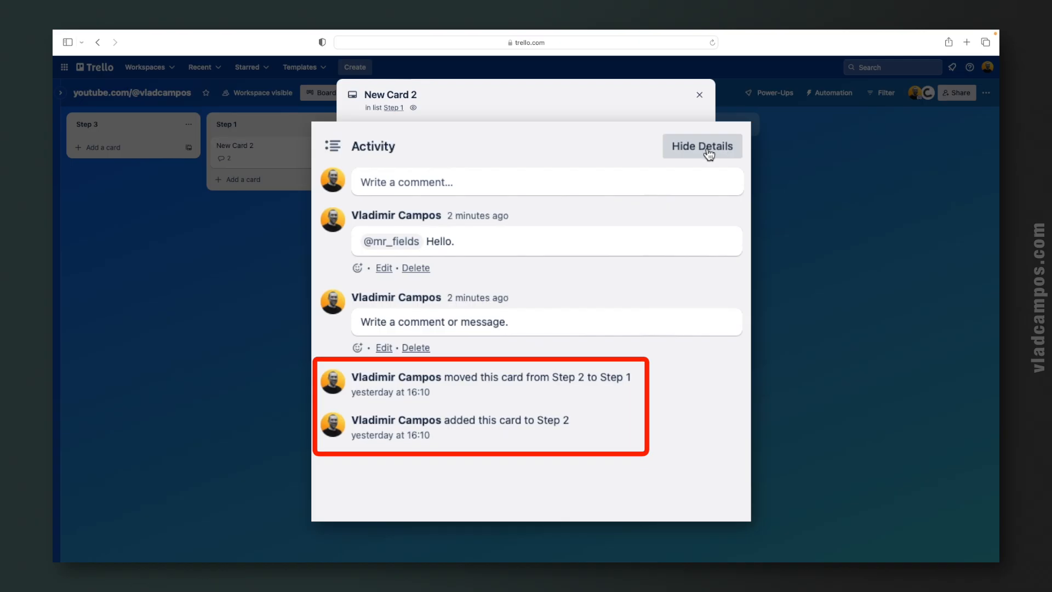
left_click(707, 154)
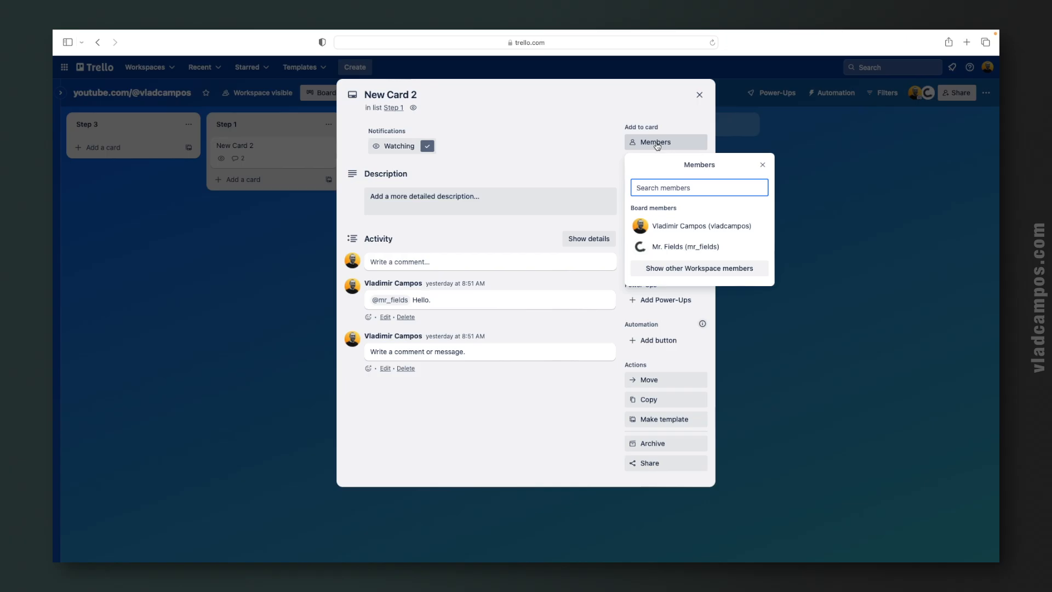
left_click(657, 229)
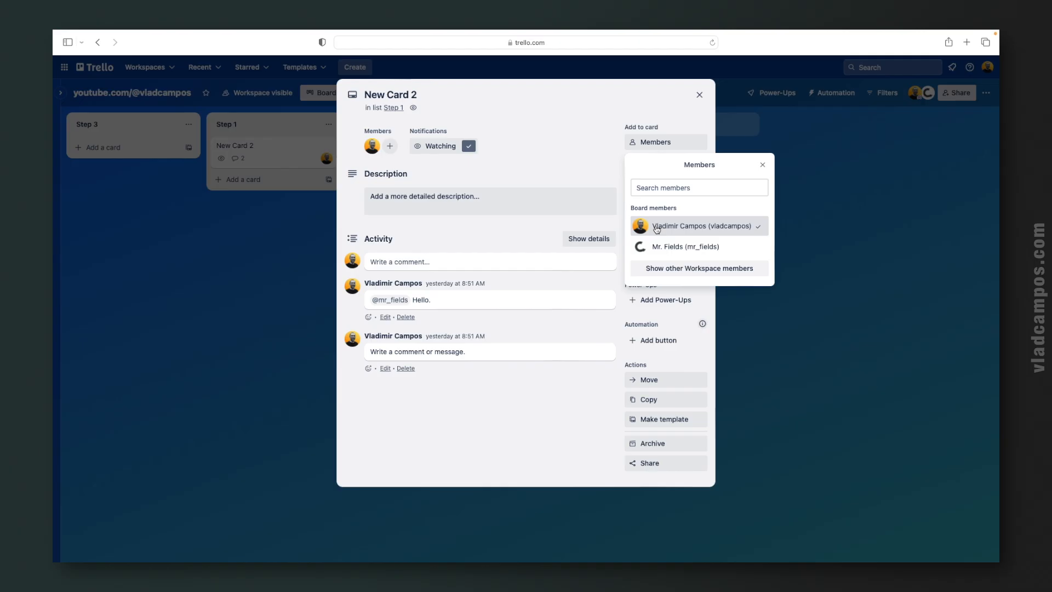
left_click(587, 155)
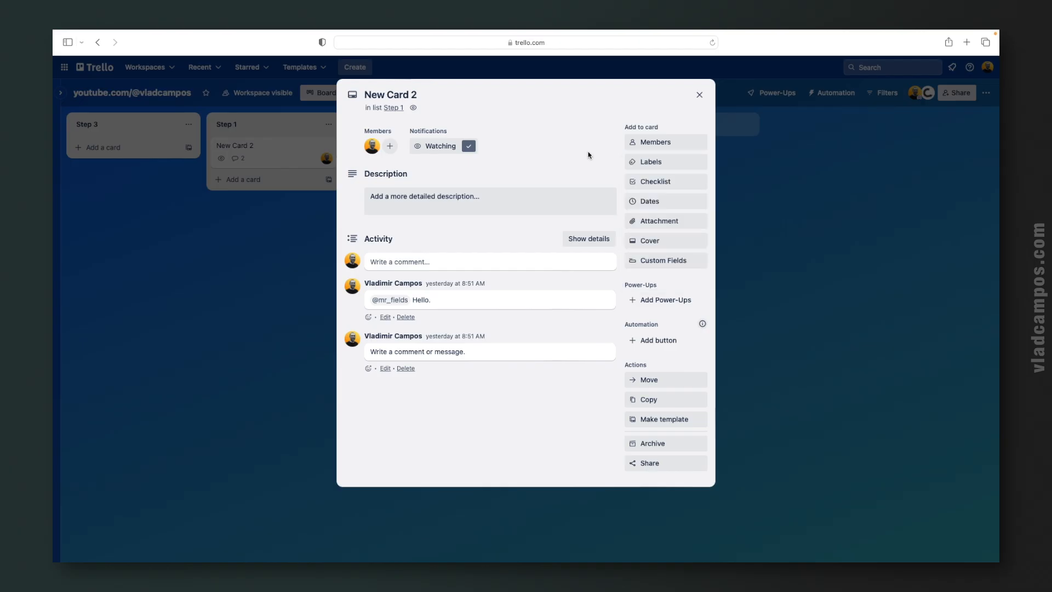
Close the card and toggle your own membership of New Card 2 off and on from the board.
left_click(699, 95)
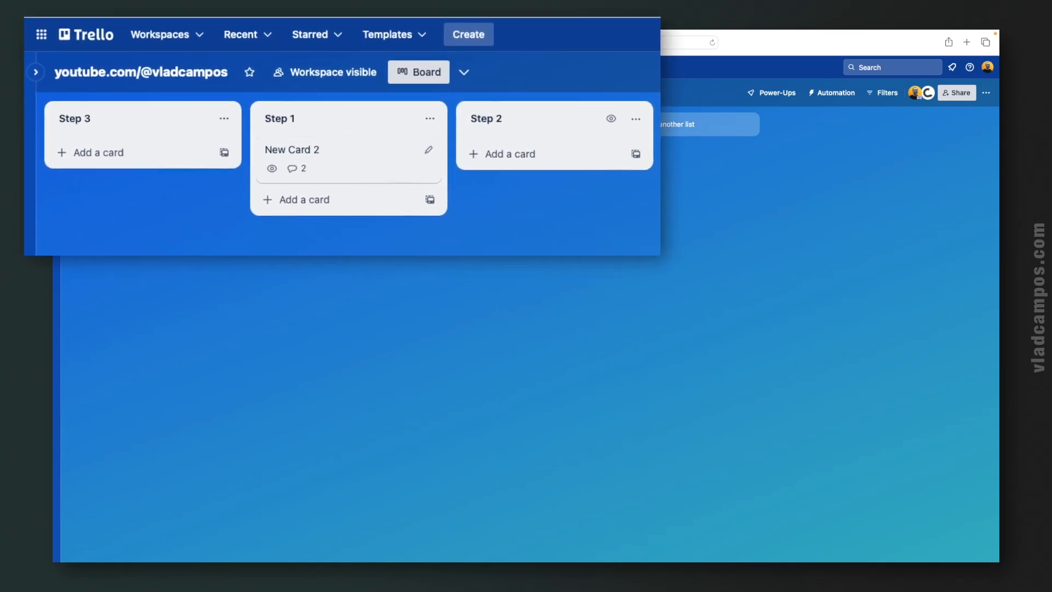
key("space")
key("space")
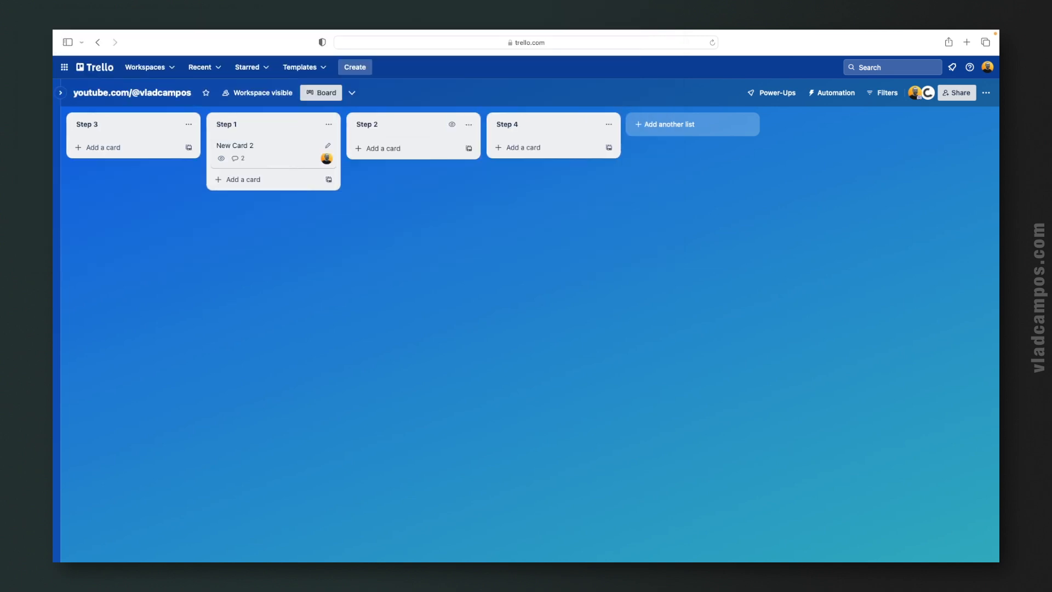
Open New Card 2, apply the green label to it and title that label A.
left_click(288, 148)
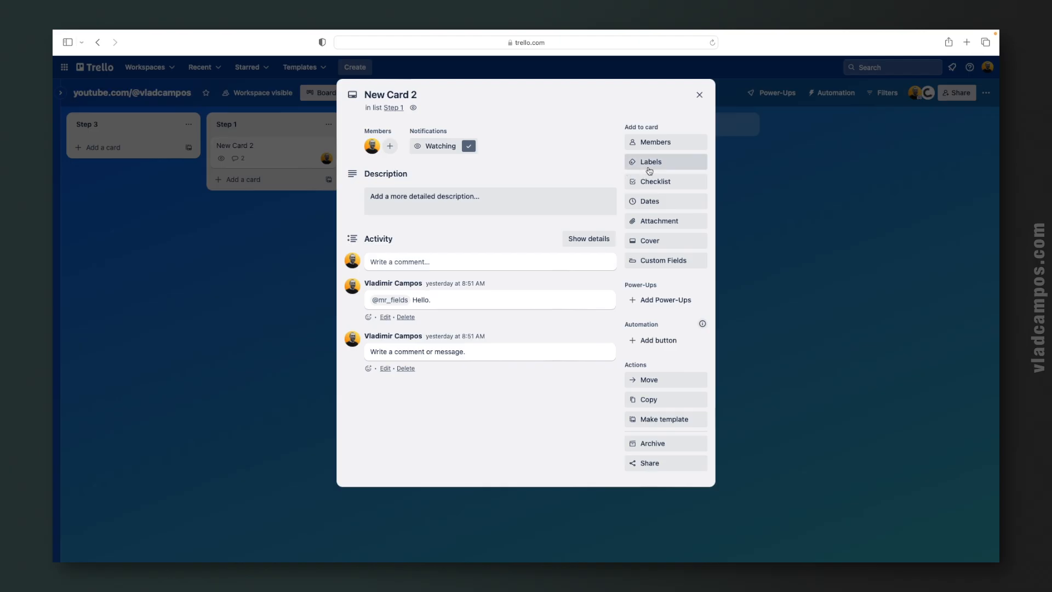
left_click(666, 165)
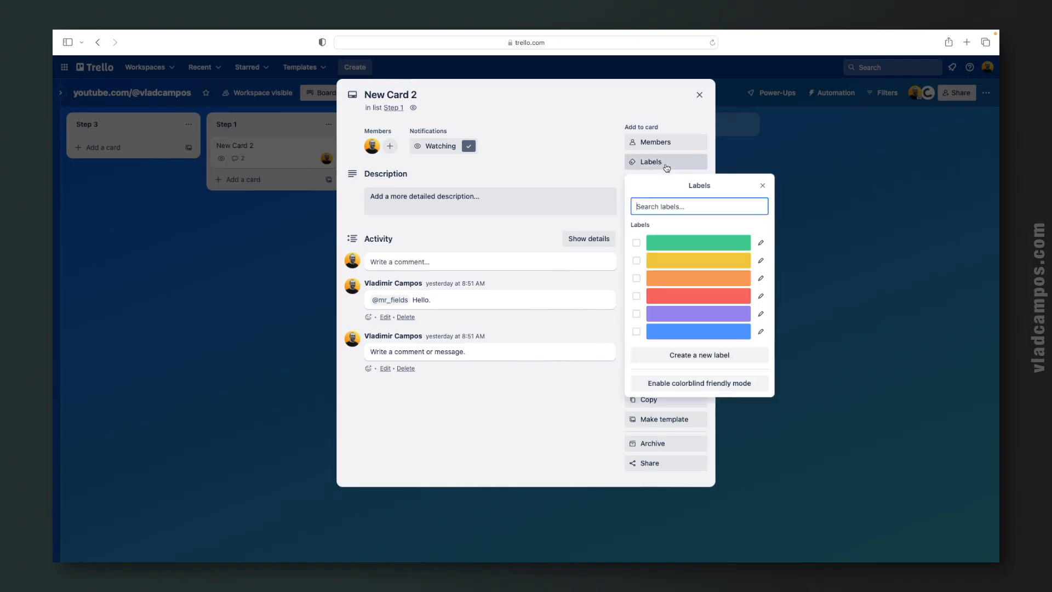
left_click(636, 243)
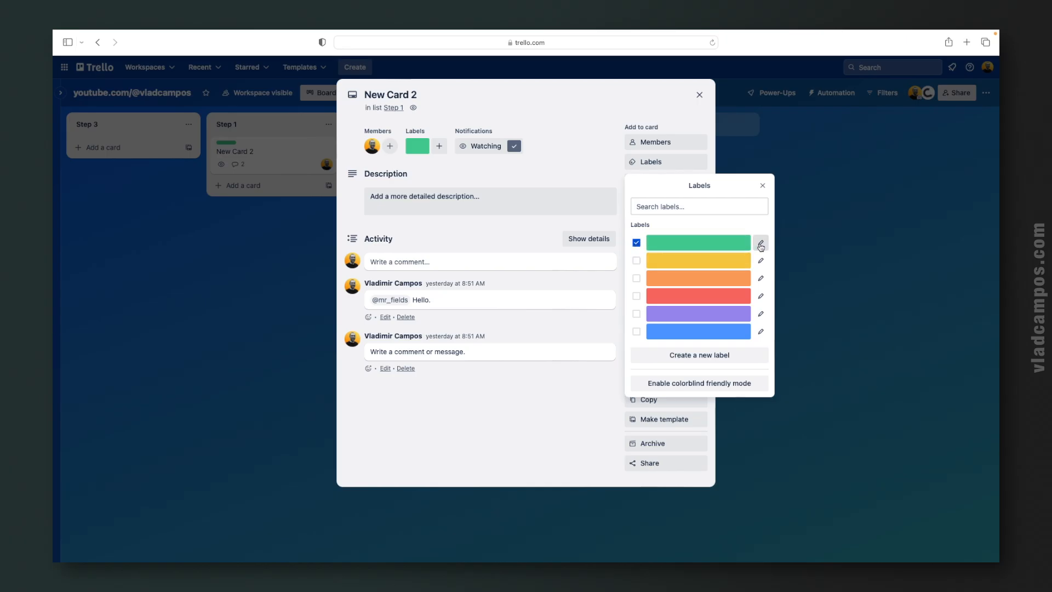
left_click(760, 243)
type("A")
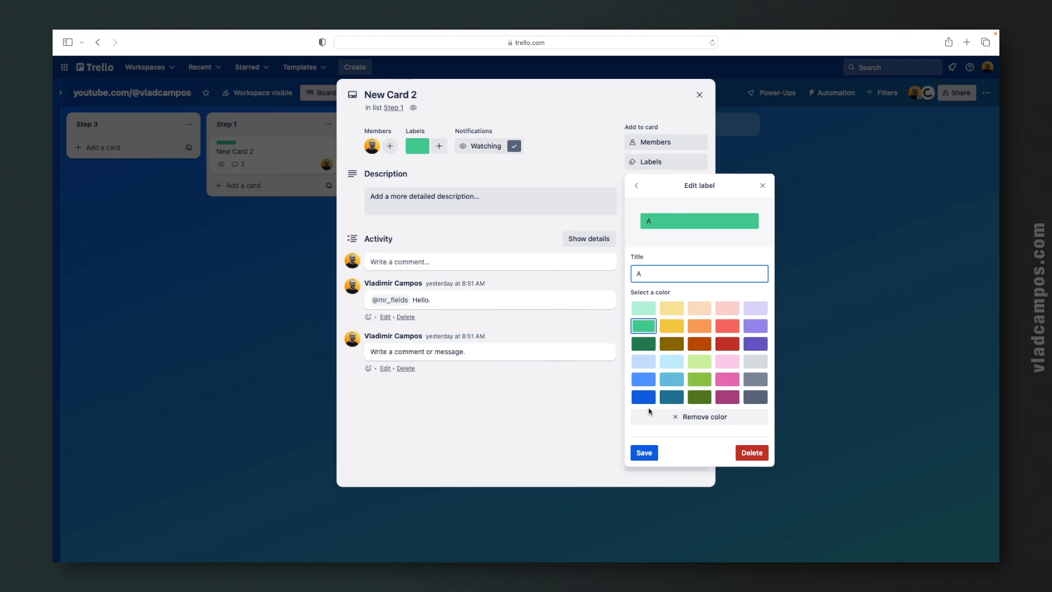
left_click(644, 452)
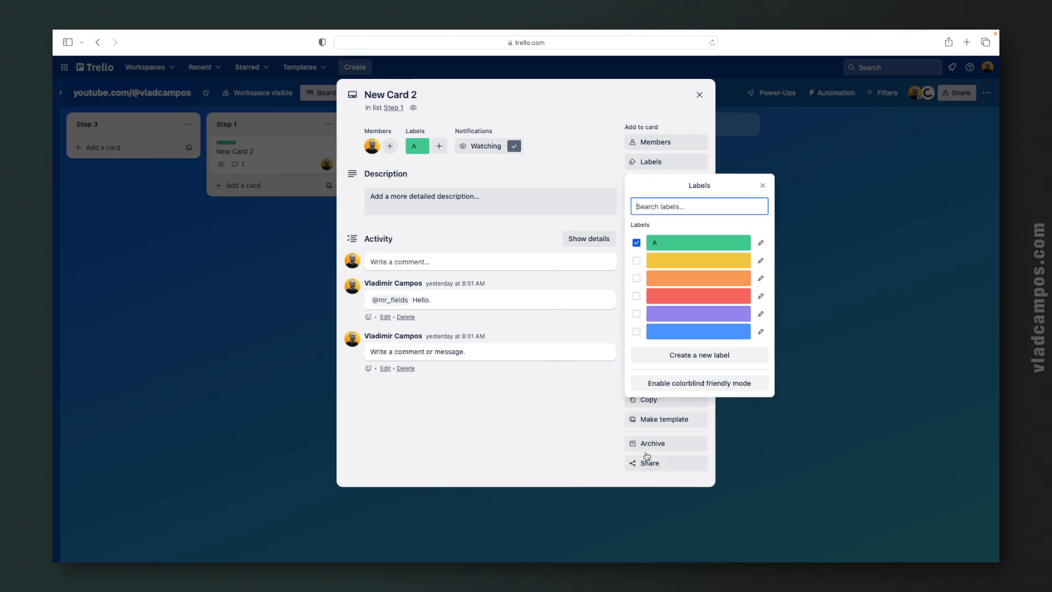
key("Escape")
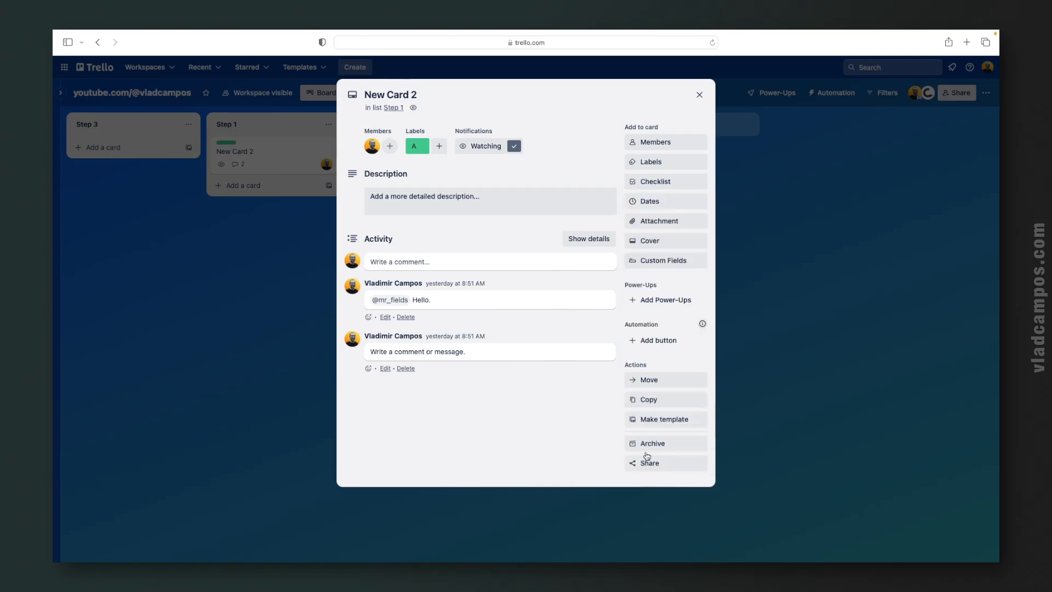
Change the yellow label to the same green, title it B, apply it to the card and close the card.
left_click(676, 166)
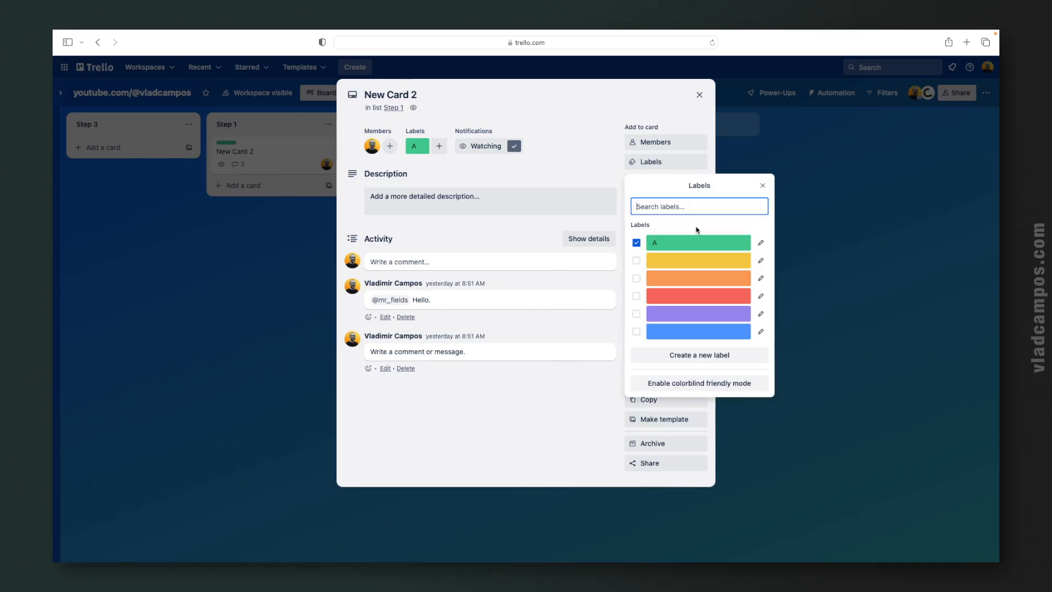
left_click(760, 260)
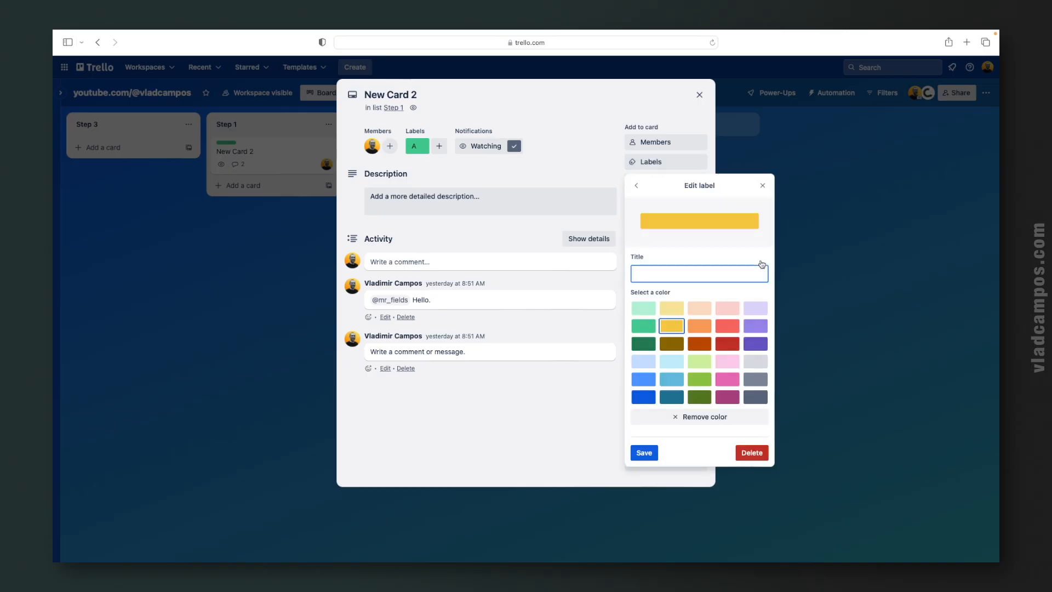
left_click(643, 325)
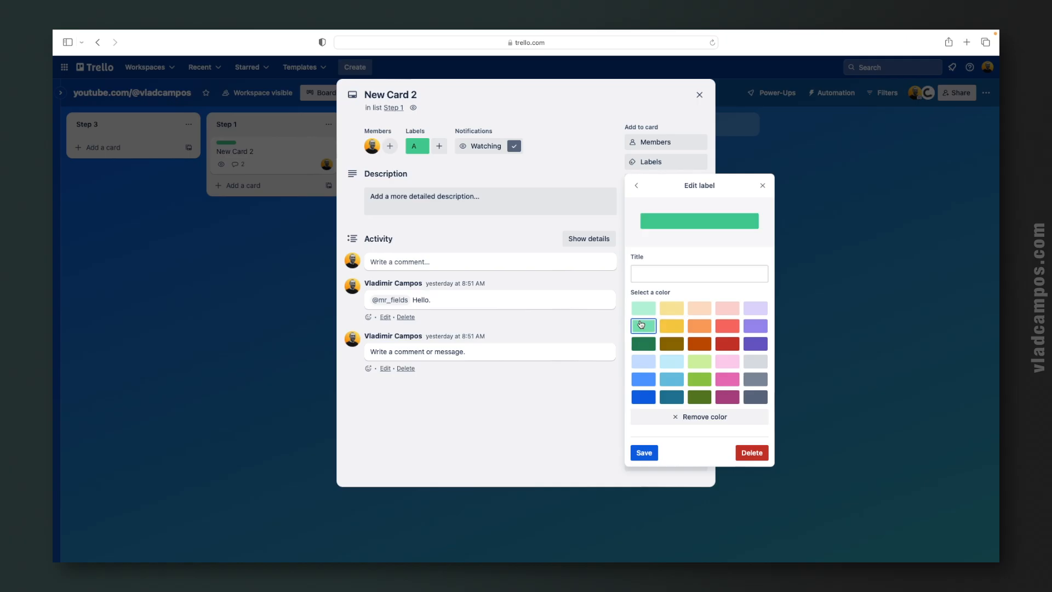
left_click(646, 277)
type("B")
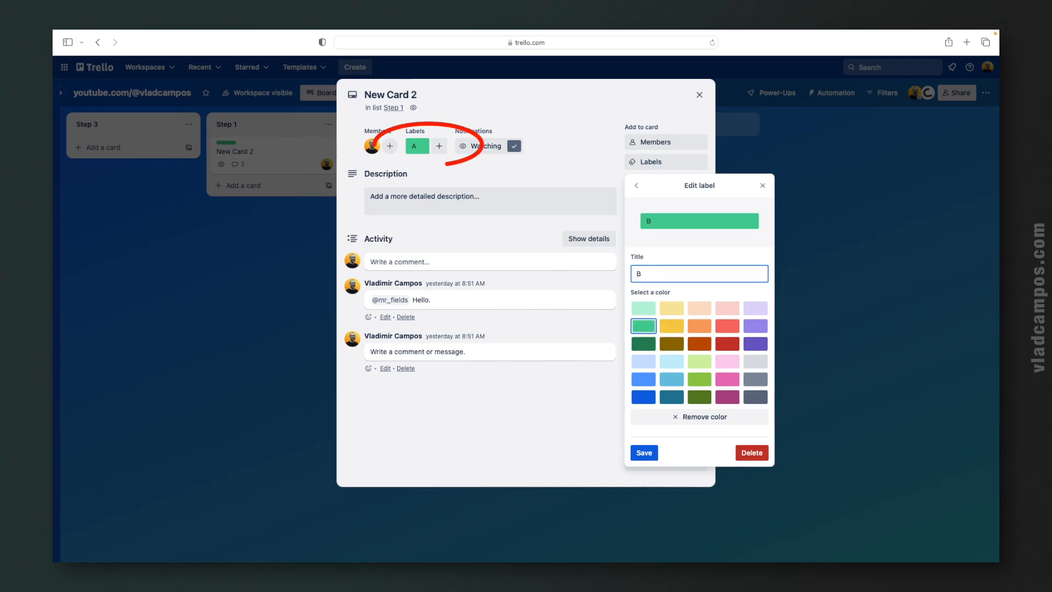
left_click(644, 452)
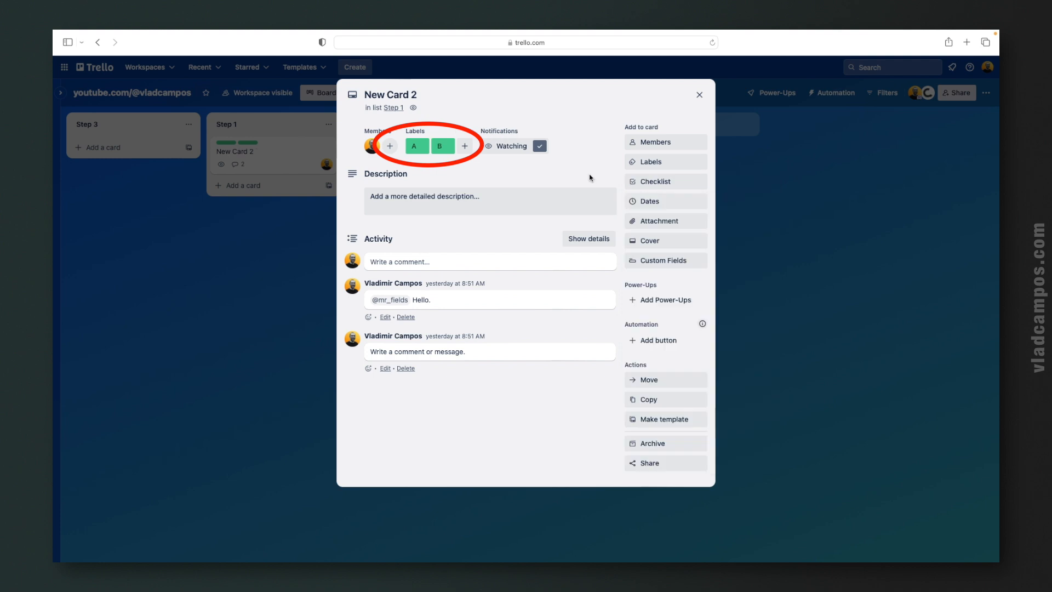
left_click(699, 97)
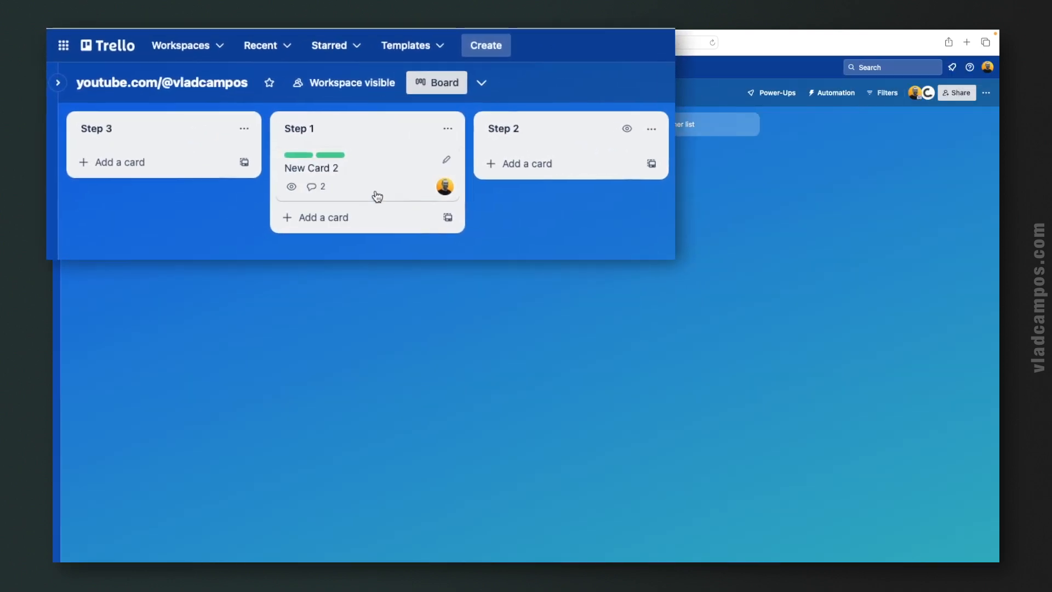
Expand, collapse and expand again the label titles displayed on New Card 2 in the board view.
left_click(305, 158)
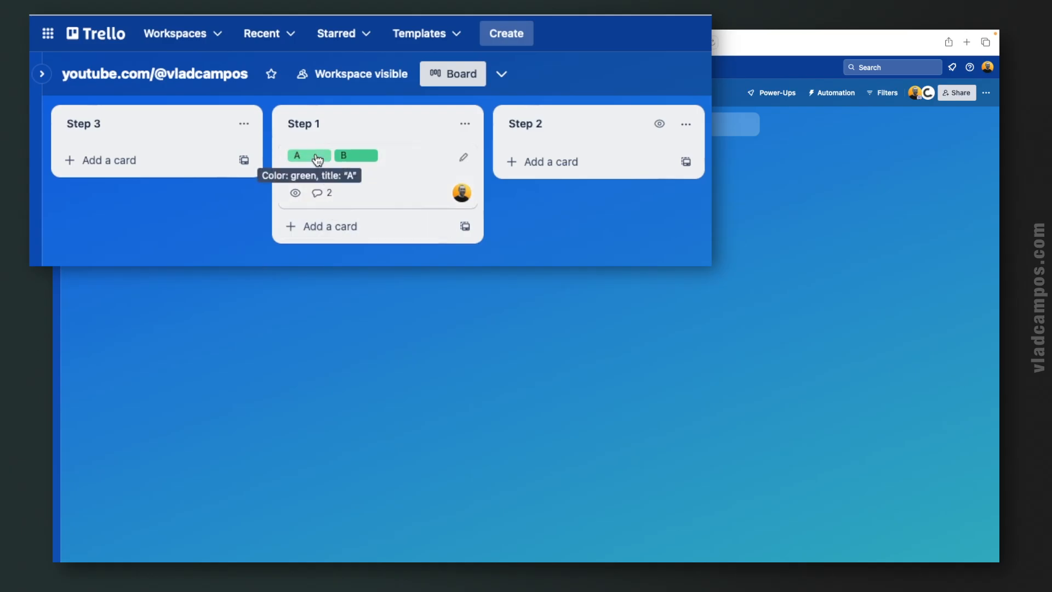
left_click(317, 158)
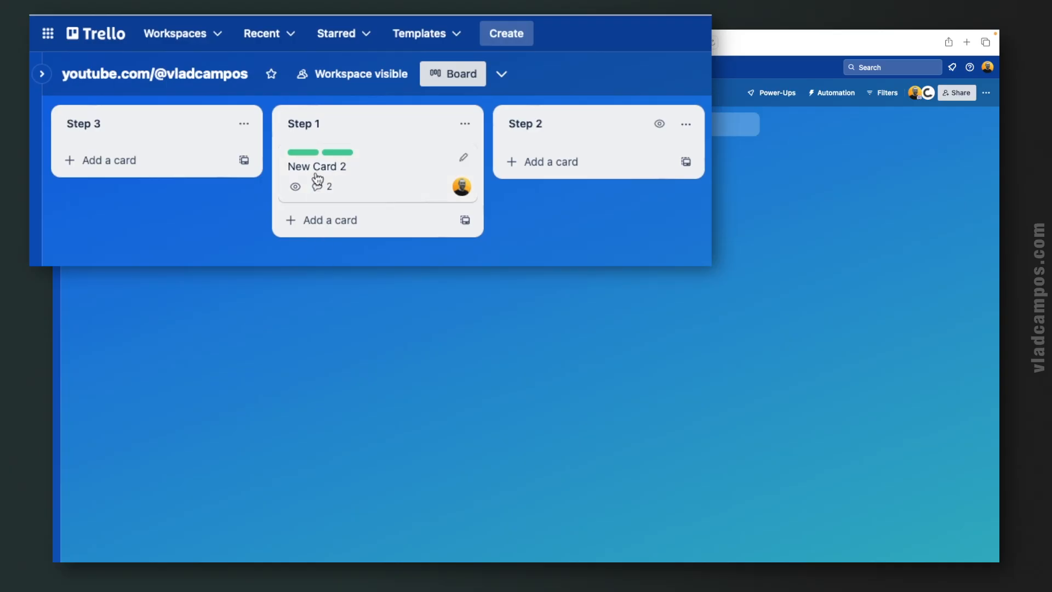
left_click(307, 156)
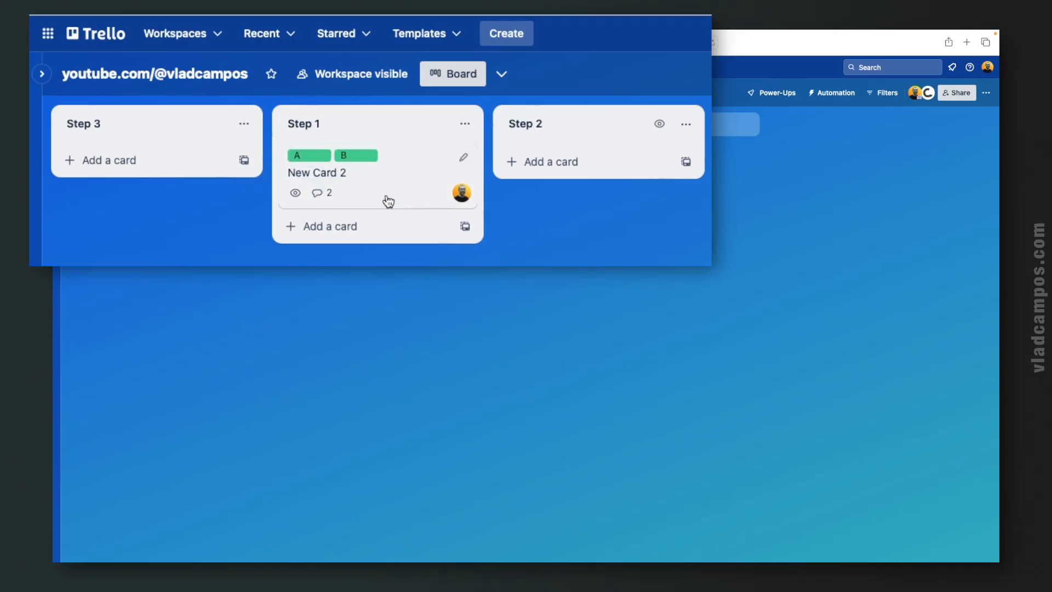
Open New Card 2 and add a checklist titled Checklist A.
left_click(400, 199)
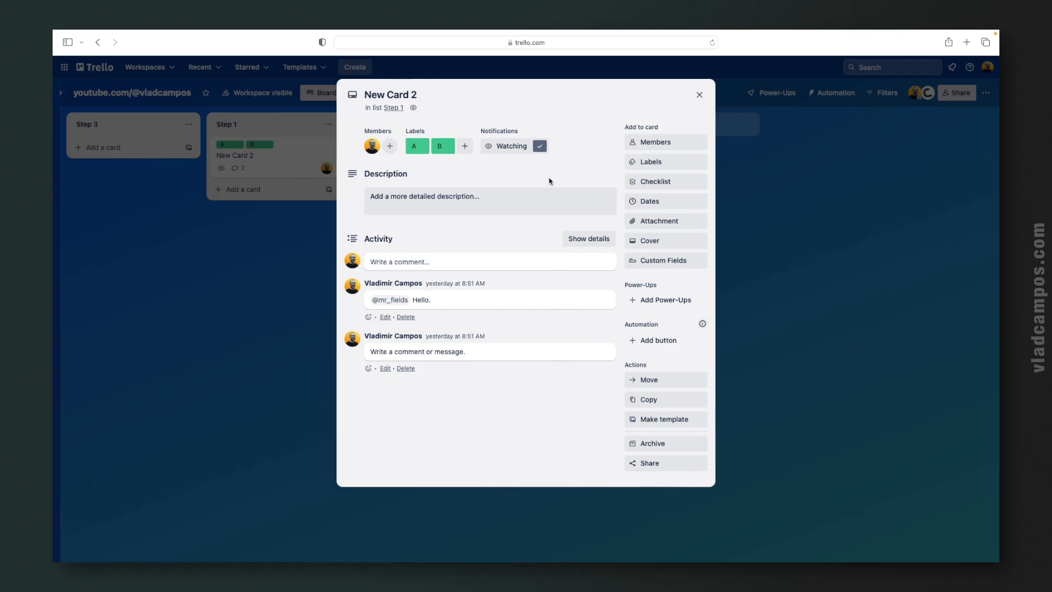
left_click(665, 185)
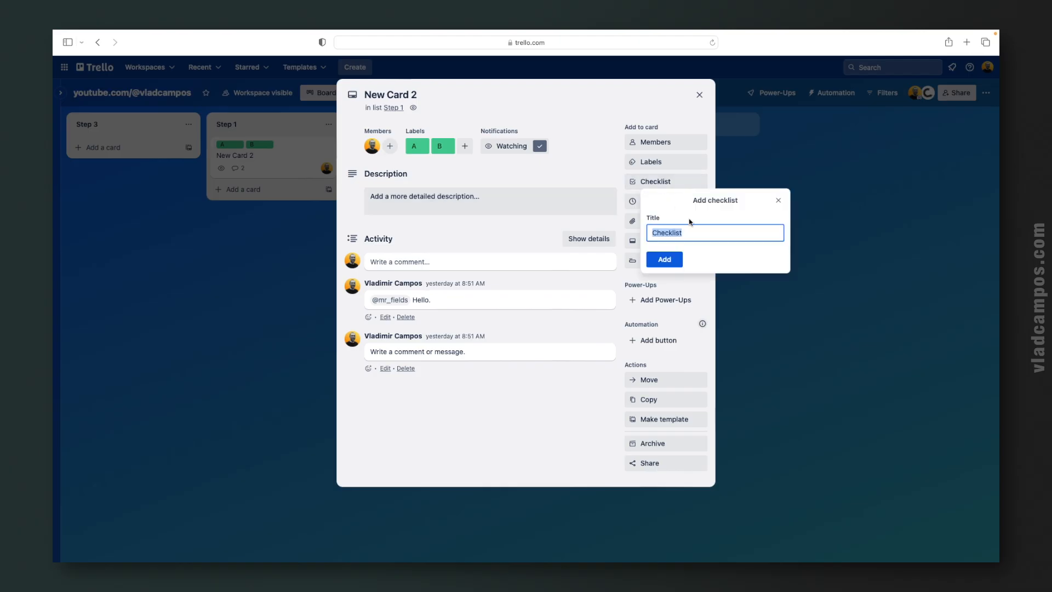
left_click(698, 235)
left_click(675, 258)
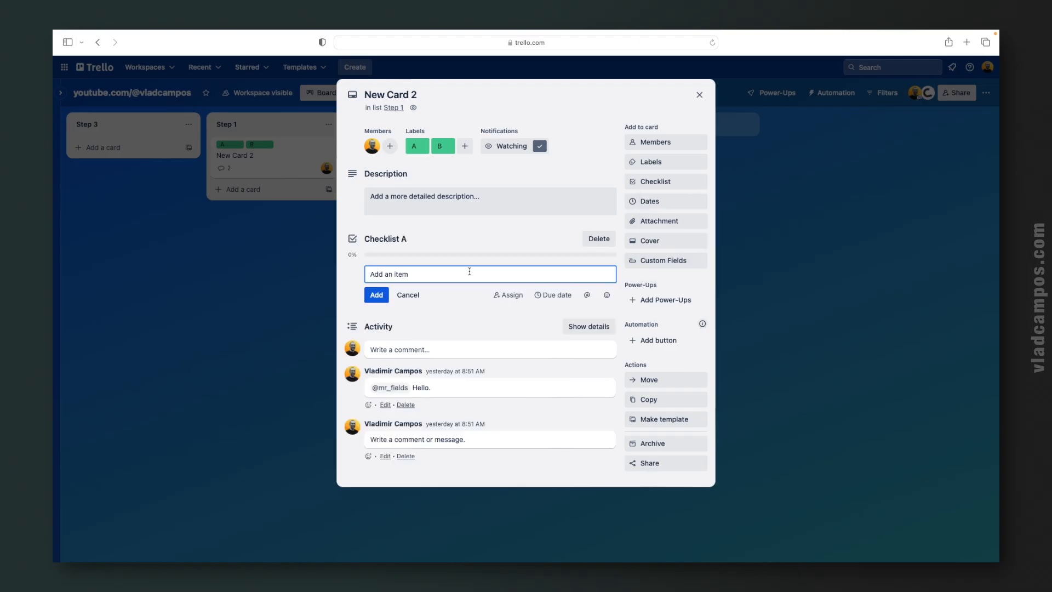
Add the items A, B, C and D to Checklist A.
type("A")
key("Return")
type("B")
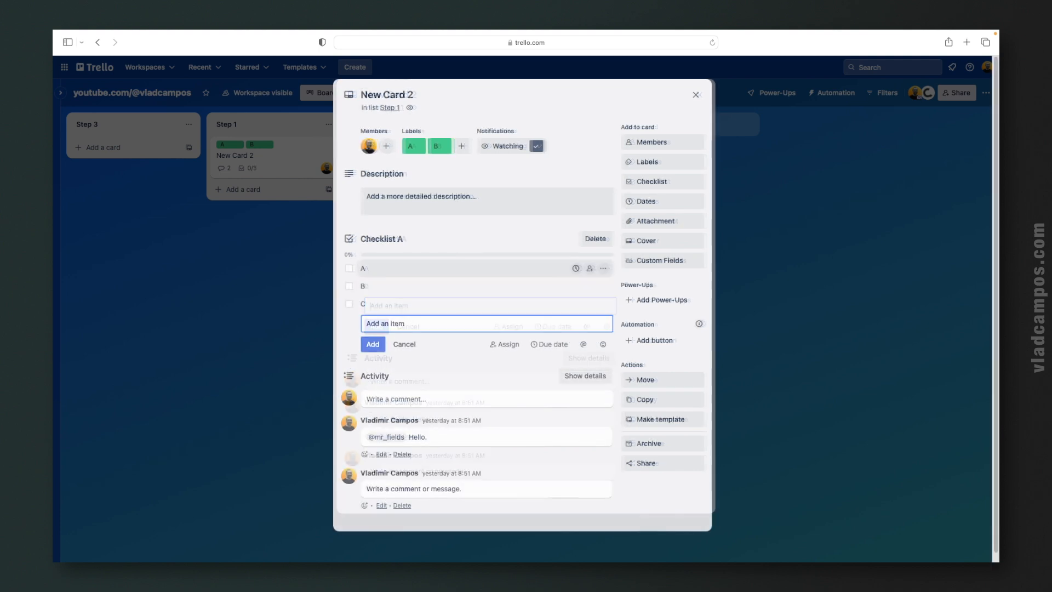
key("Return")
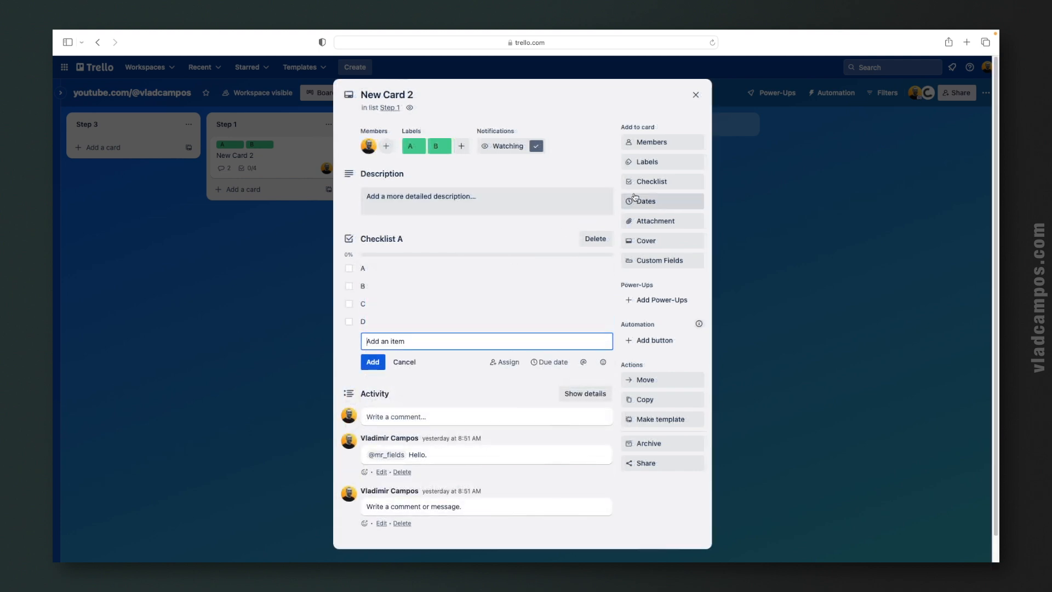
Add a second checklist titled Checklist B to the card, with the items E, F, G and H.
left_click(647, 184)
left_click(694, 233)
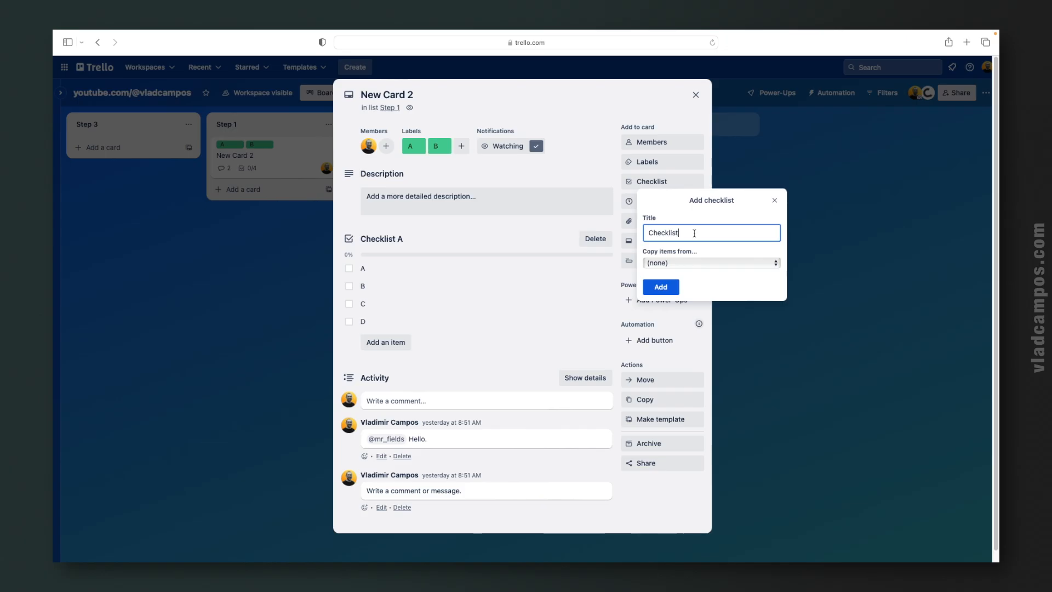
type("B")
key("Return")
type("E F G H")
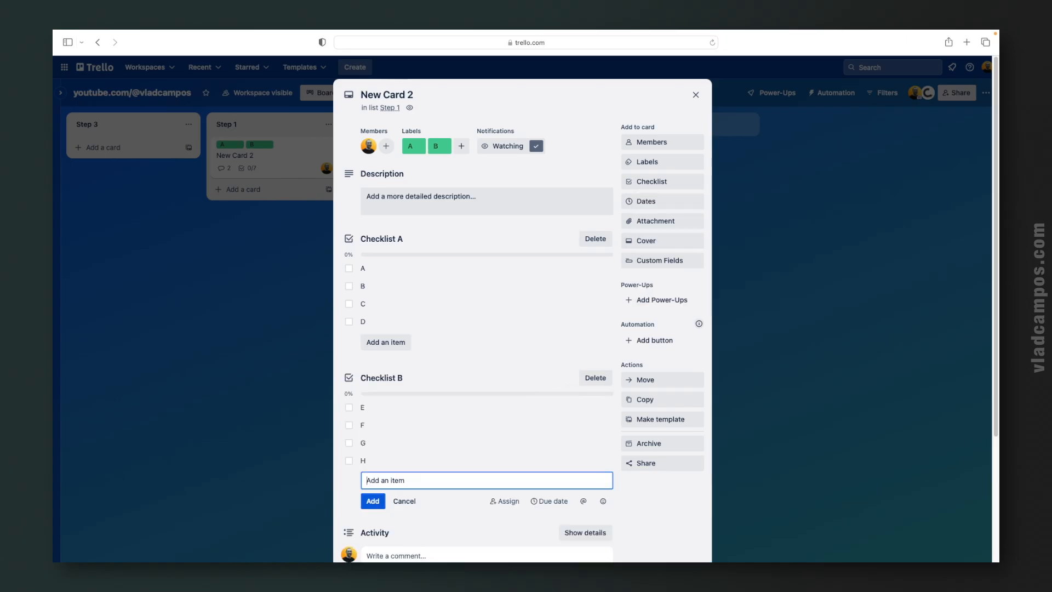
left_click(345, 481)
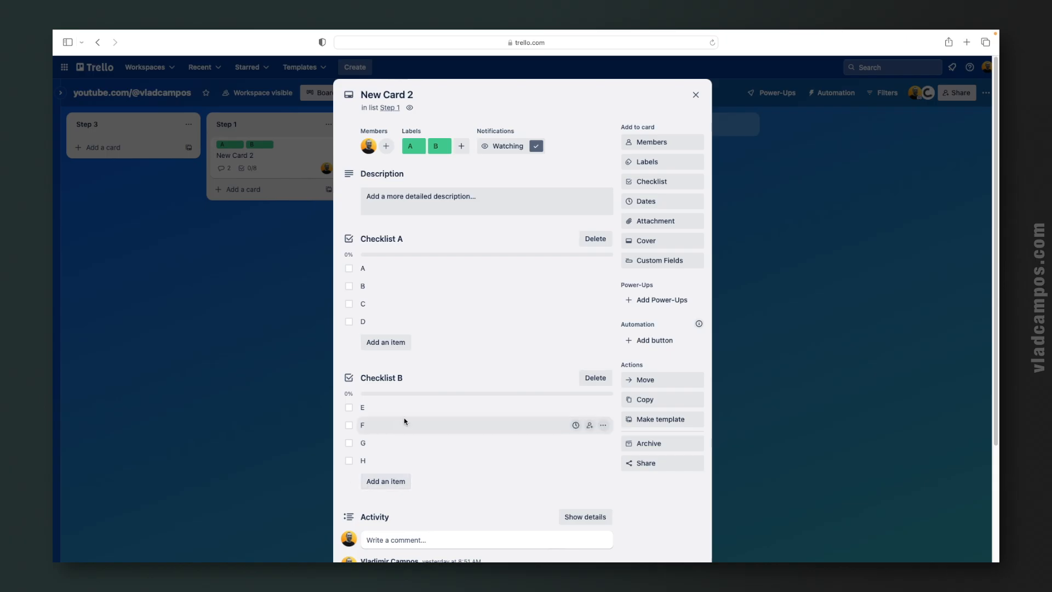
Reorder Checklist B above Checklist A with item E below G, and check off items E and C.
left_click_drag(388, 378, 404, 239)
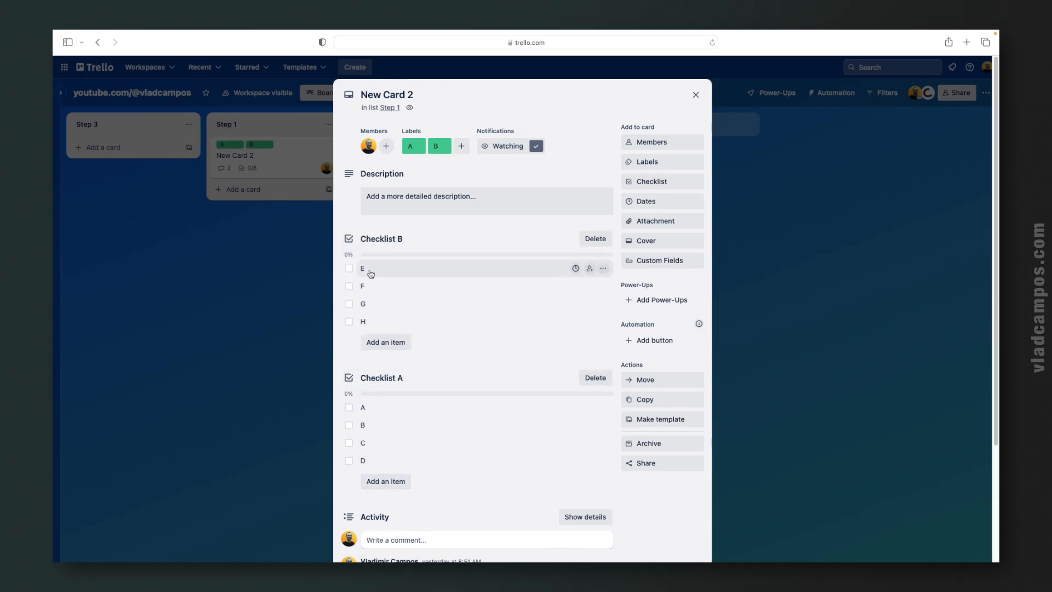
left_click_drag(376, 272, 372, 302)
left_click(349, 304)
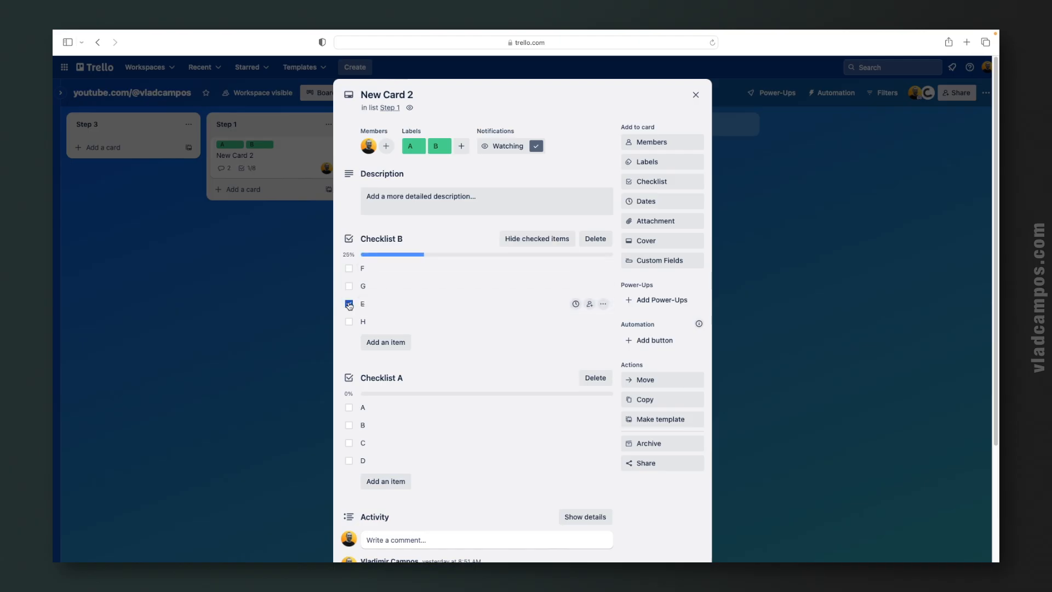
left_click(349, 443)
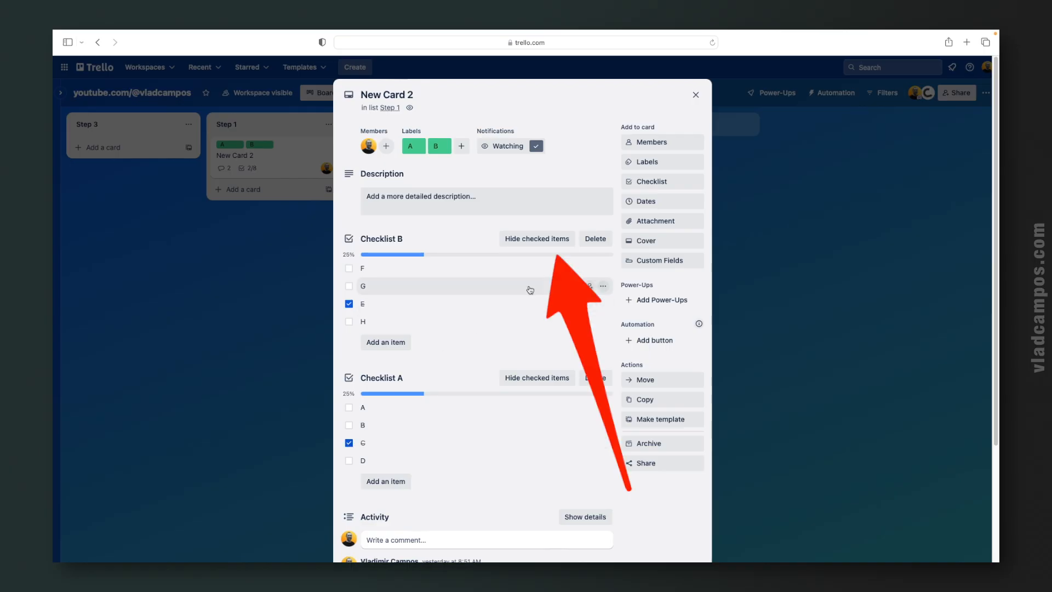
Hide the checked items in Checklist B and Checklist A, and show them again in both.
left_click(555, 244)
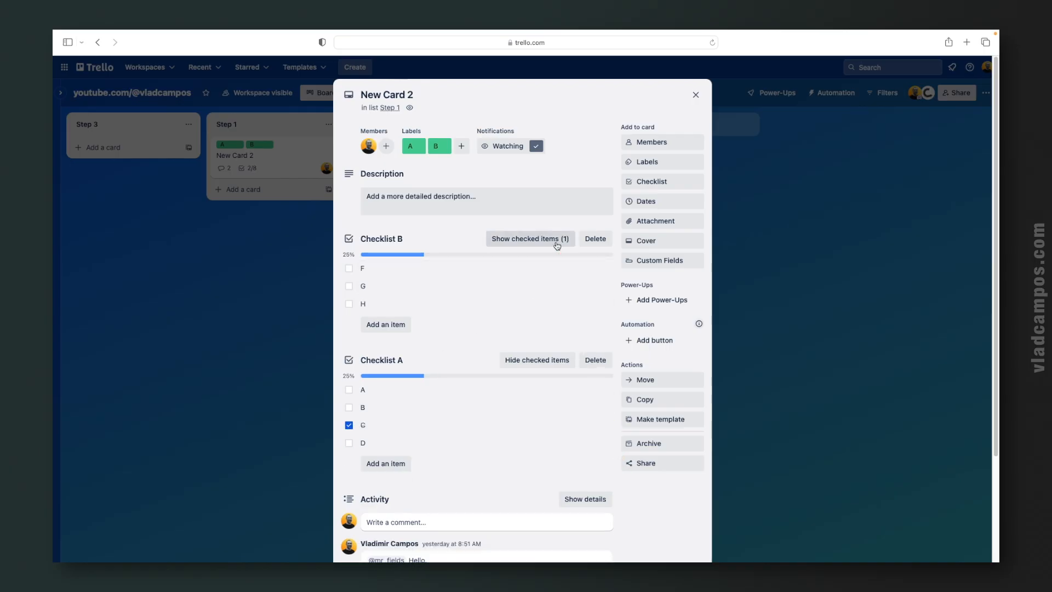
left_click(523, 364)
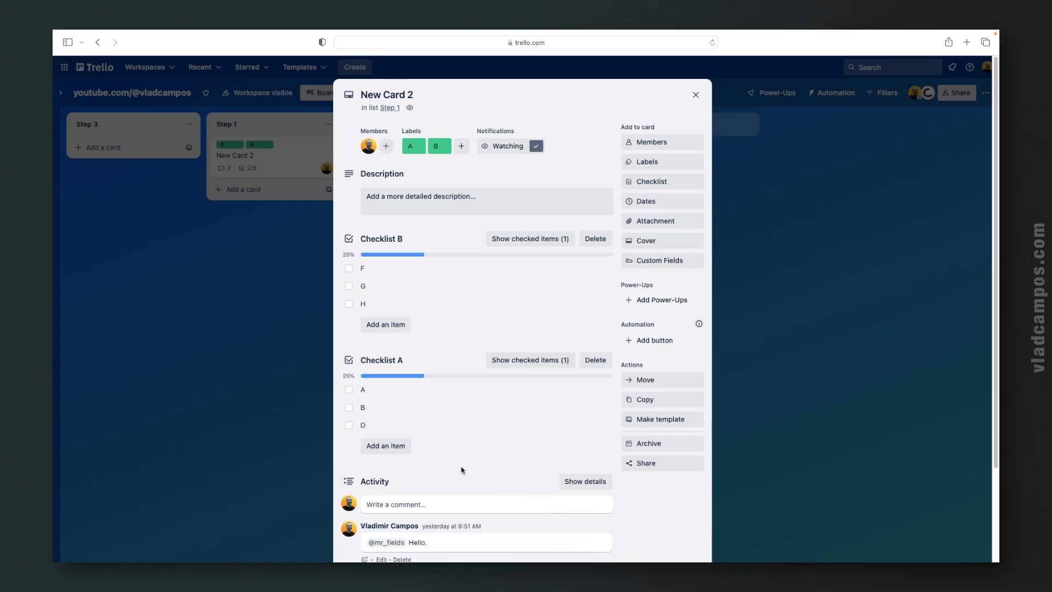
left_click(528, 362)
left_click(551, 244)
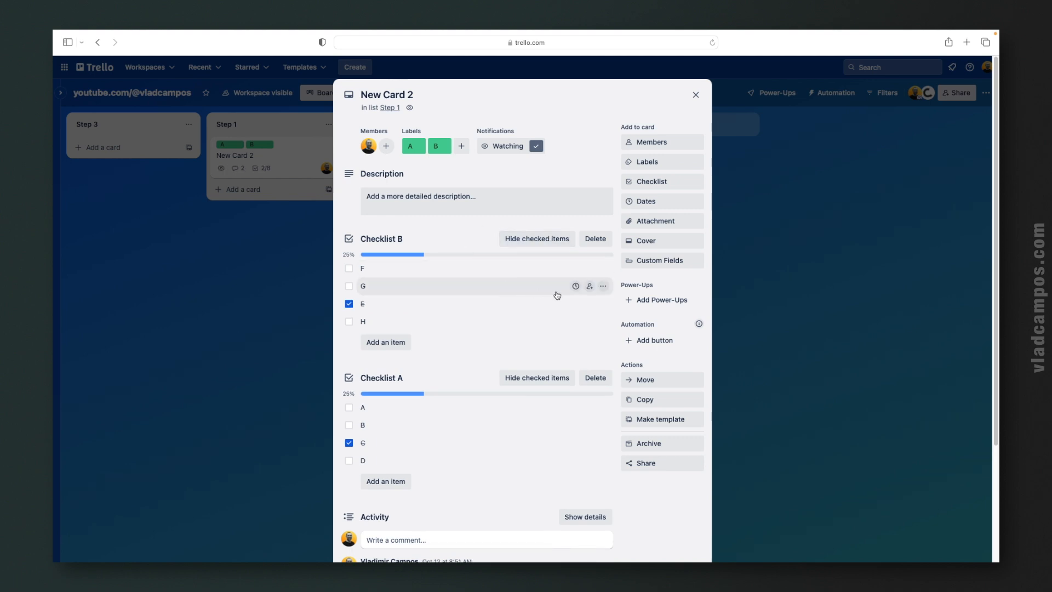
Give item G in Checklist B a due date of 10/16/2023 and assign it to the existing card member.
left_click(575, 290)
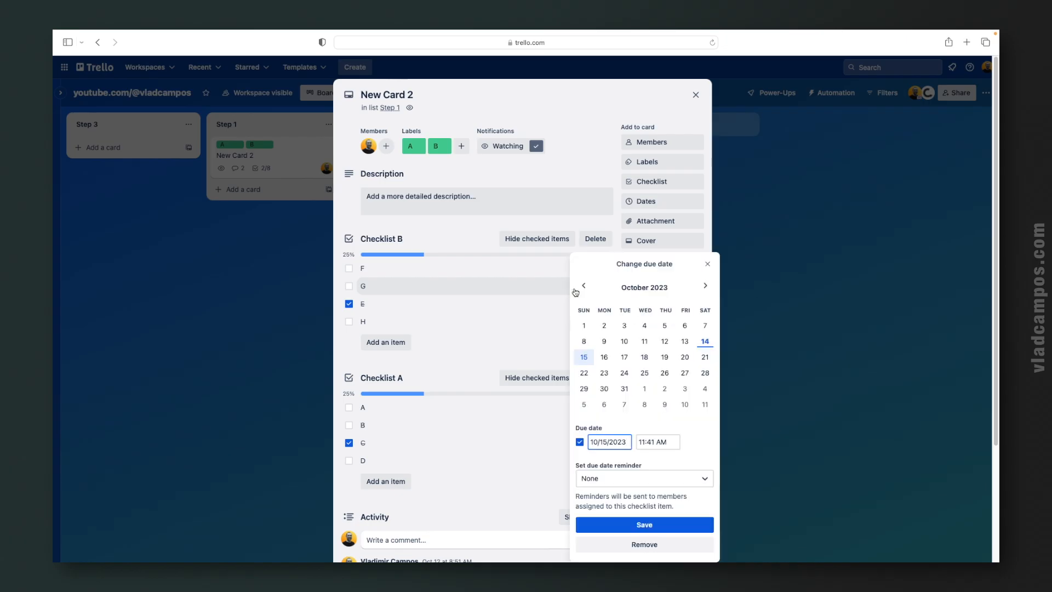
left_click(608, 362)
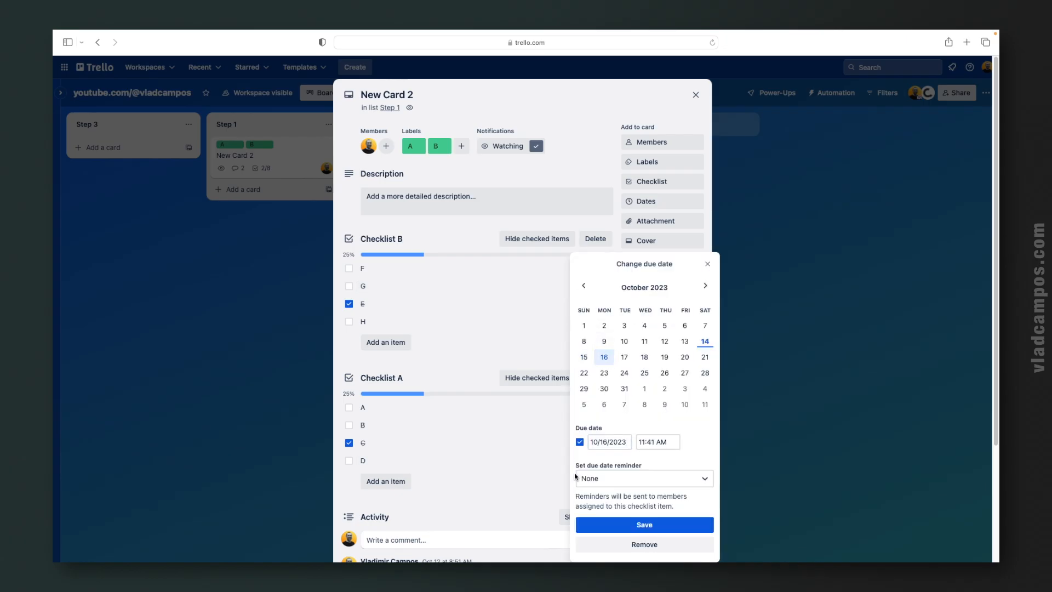
left_click(591, 531)
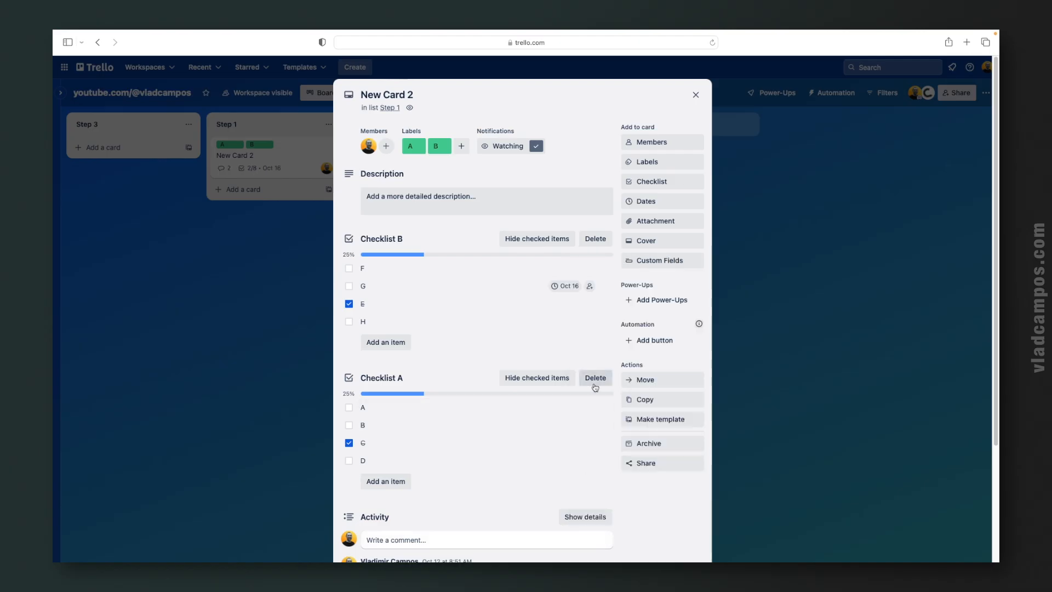
left_click(589, 287)
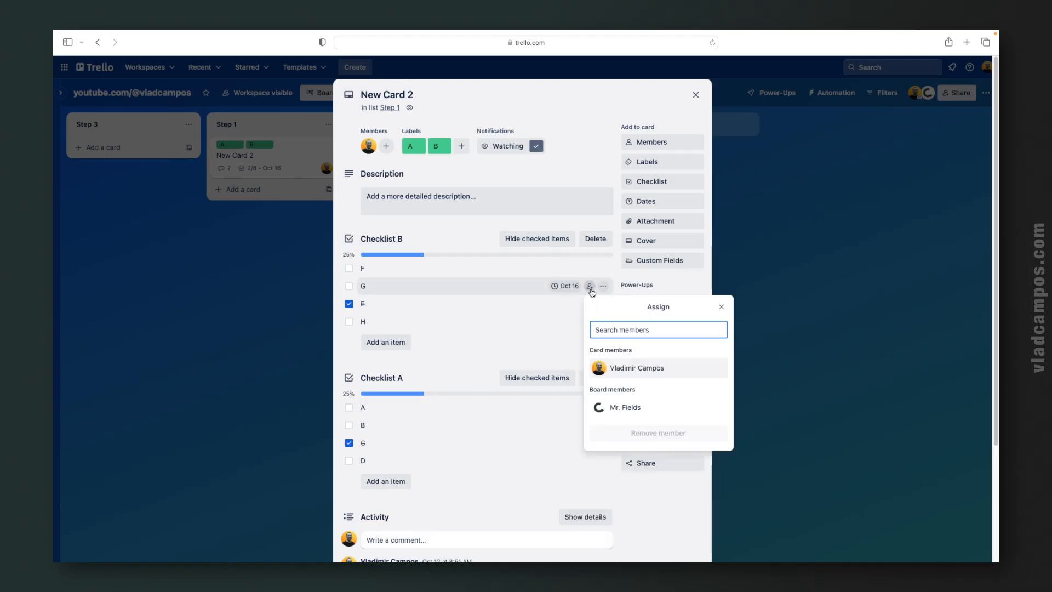
left_click(645, 368)
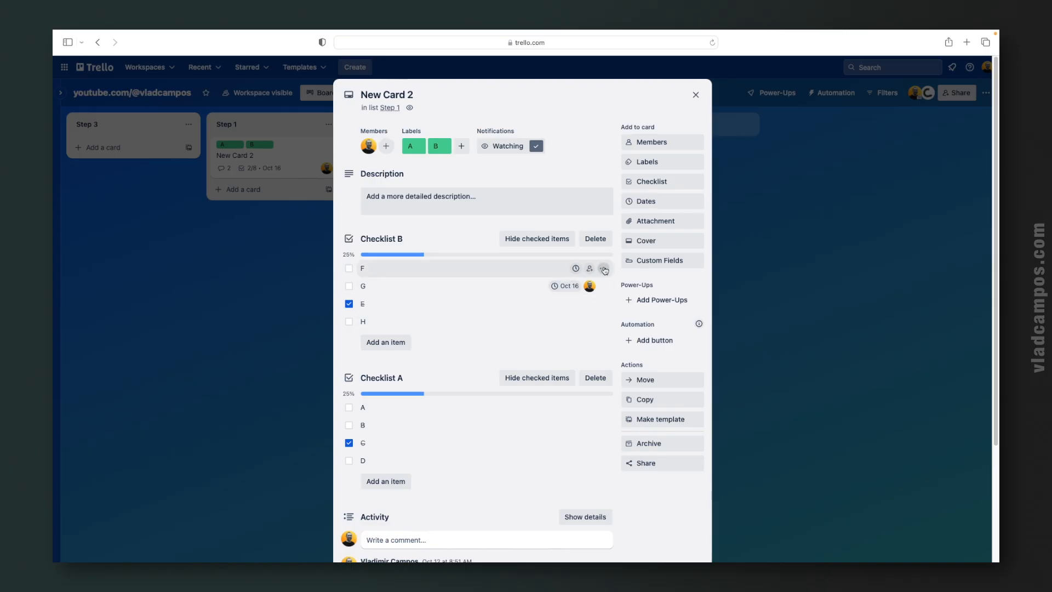
Try to convert item F in Checklist B to a card.
left_click(604, 269)
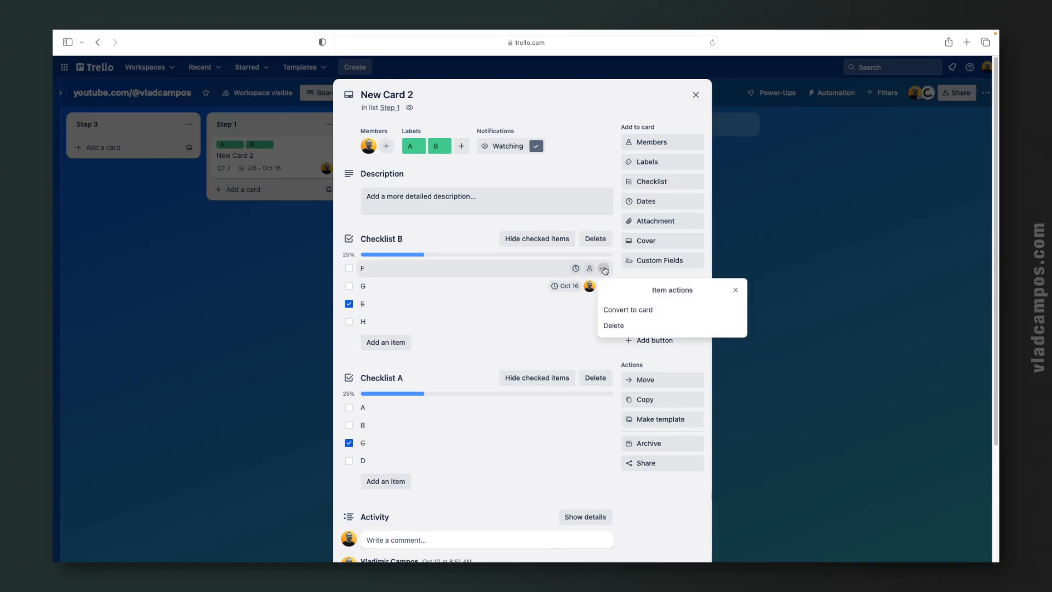
left_click(669, 316)
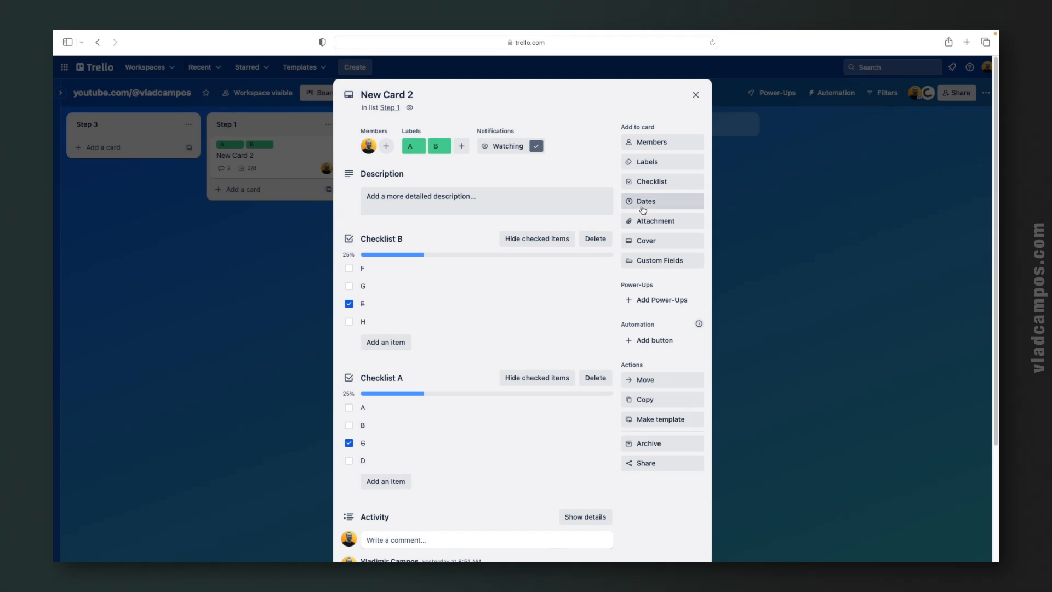
Set the due date of New Card 2 to 10/17/2023 at 10:13 AM and close the card.
left_click(643, 210)
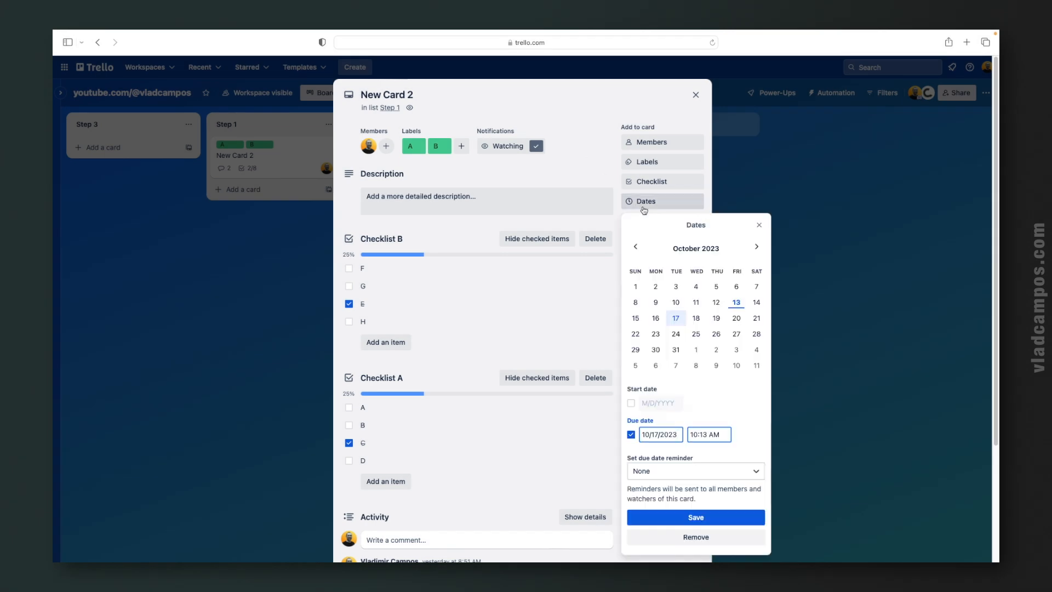
left_click(667, 522)
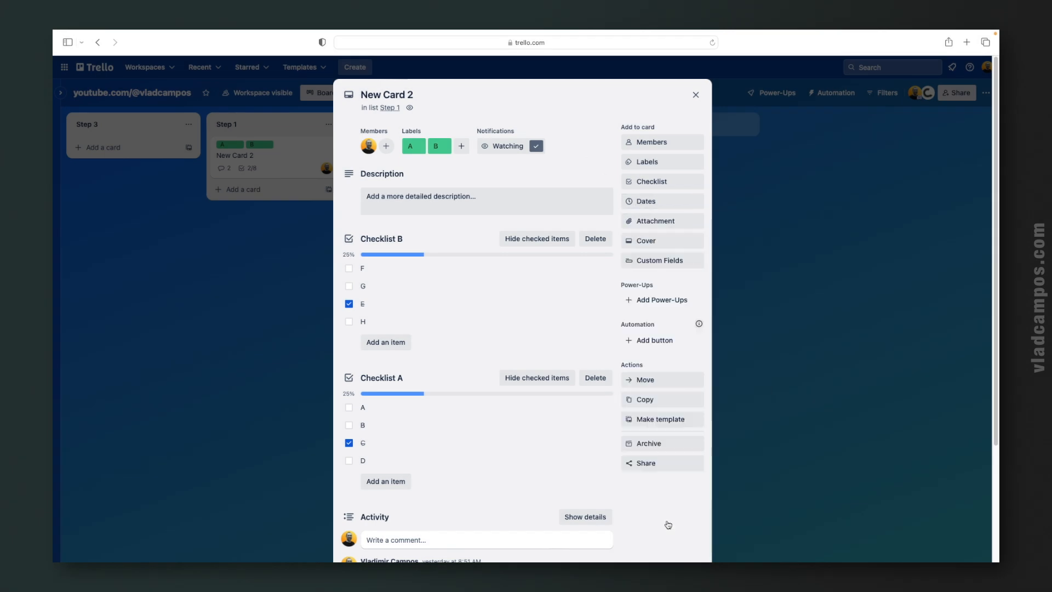
left_click(695, 95)
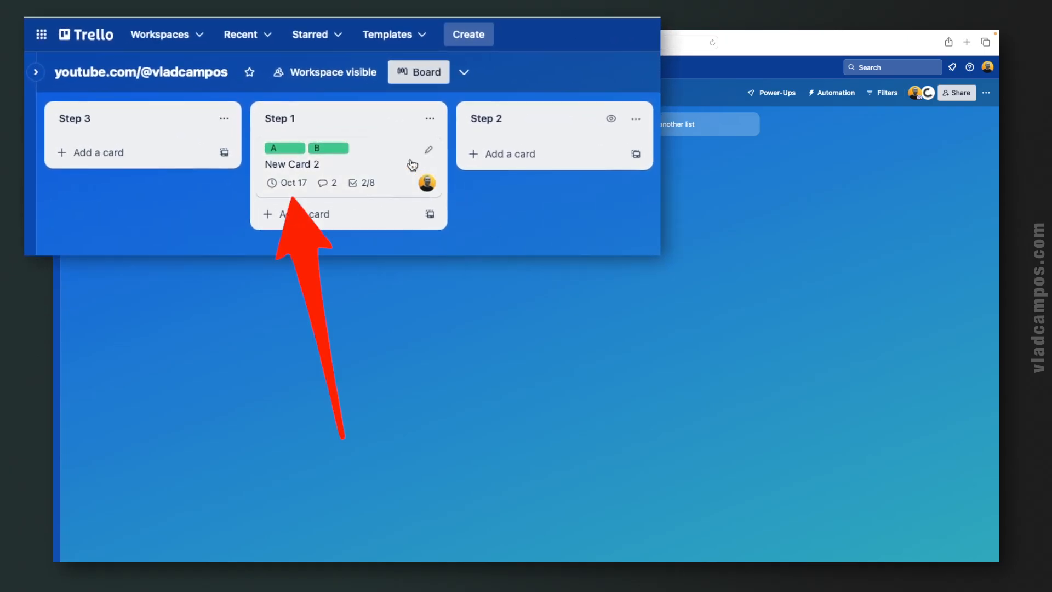
Reopen New Card 2, change its due date to 10/14/2023 at 9:00 AM and close the card.
left_click(417, 167)
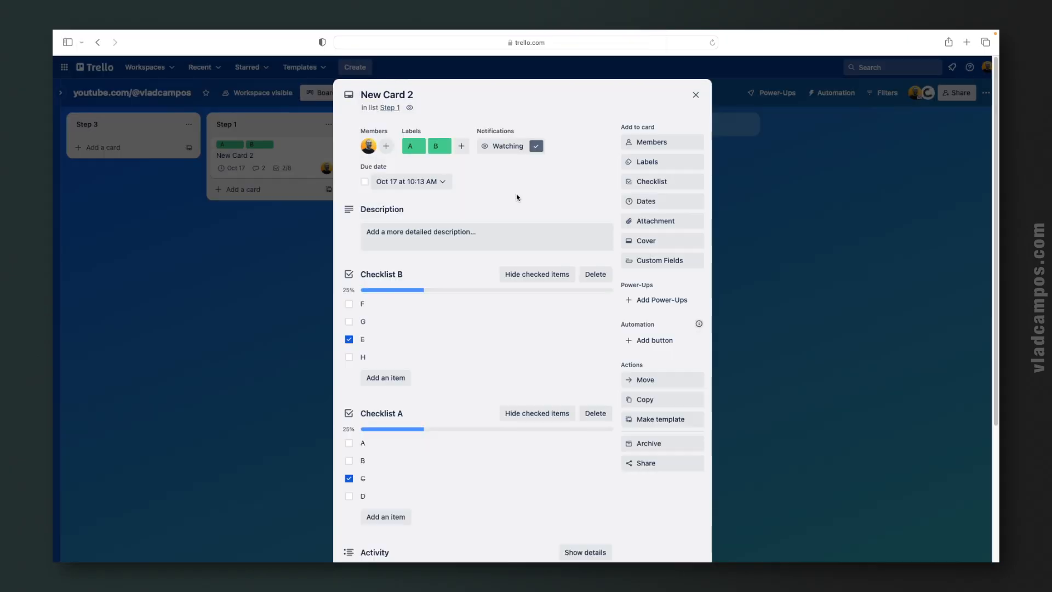
left_click(650, 207)
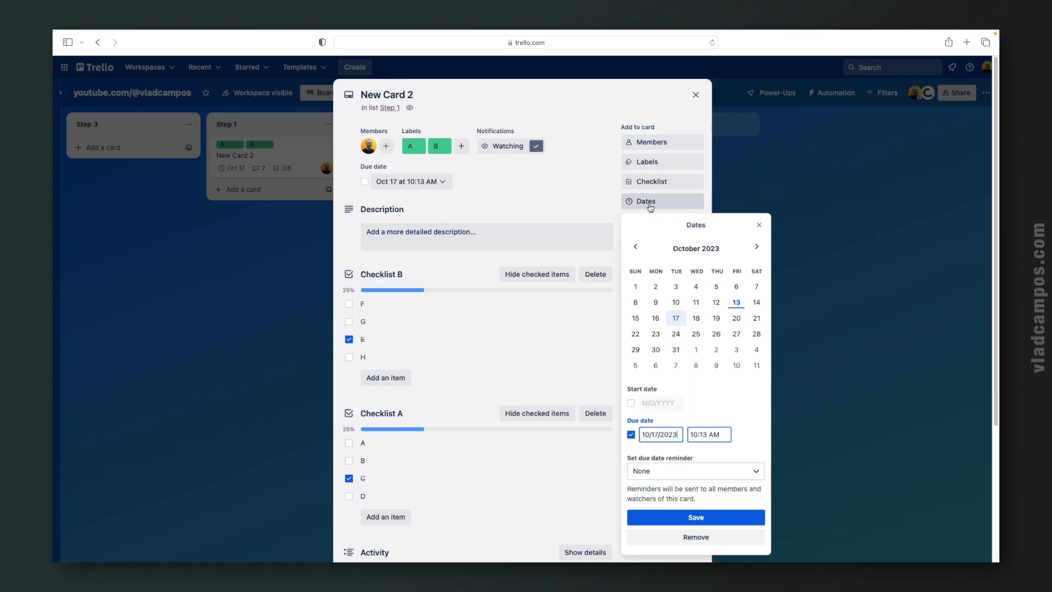
left_click(755, 302)
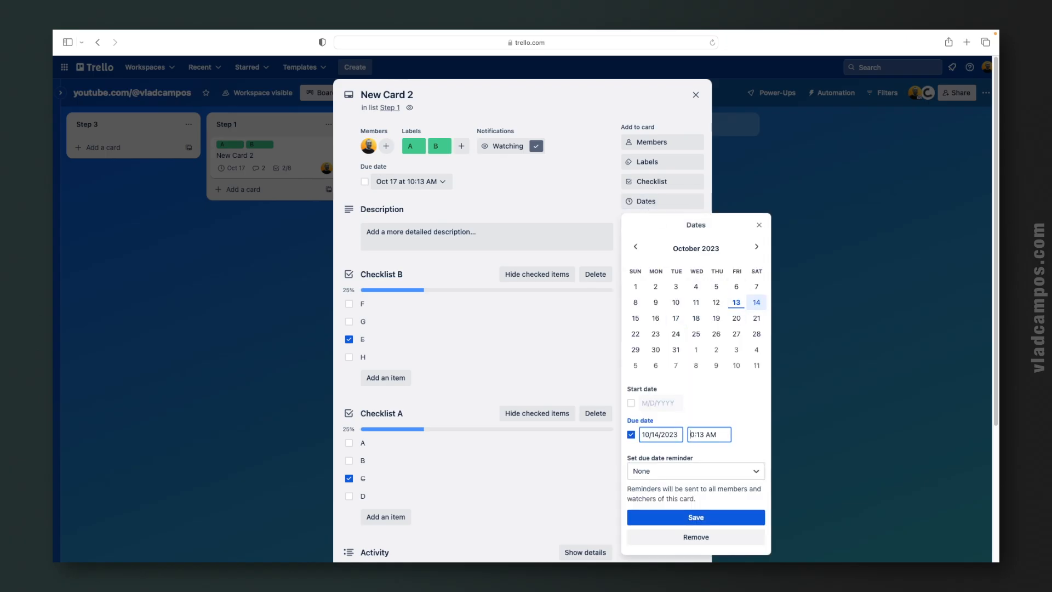
key("BackSpace")
type("9:00")
left_click(685, 518)
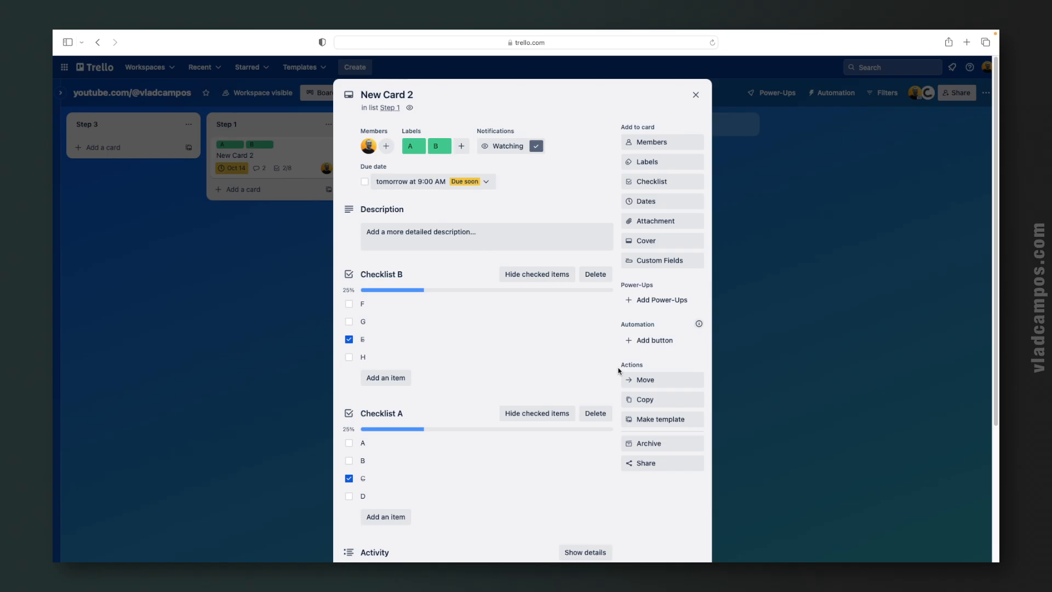
left_click(695, 95)
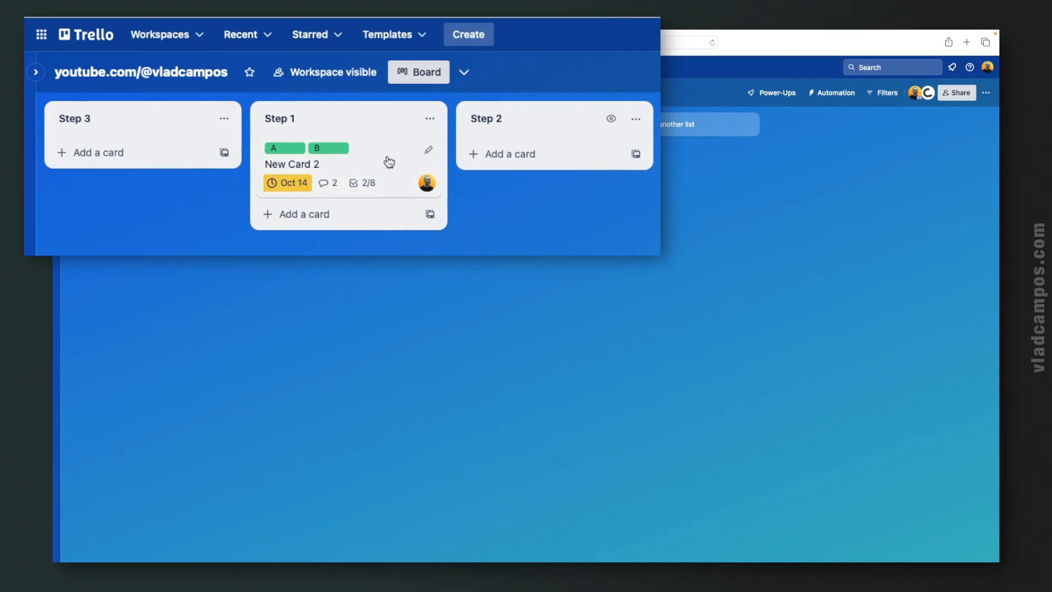
Change the due date of New Card 2 to 10/12/2023 and close the card.
left_click(299, 149)
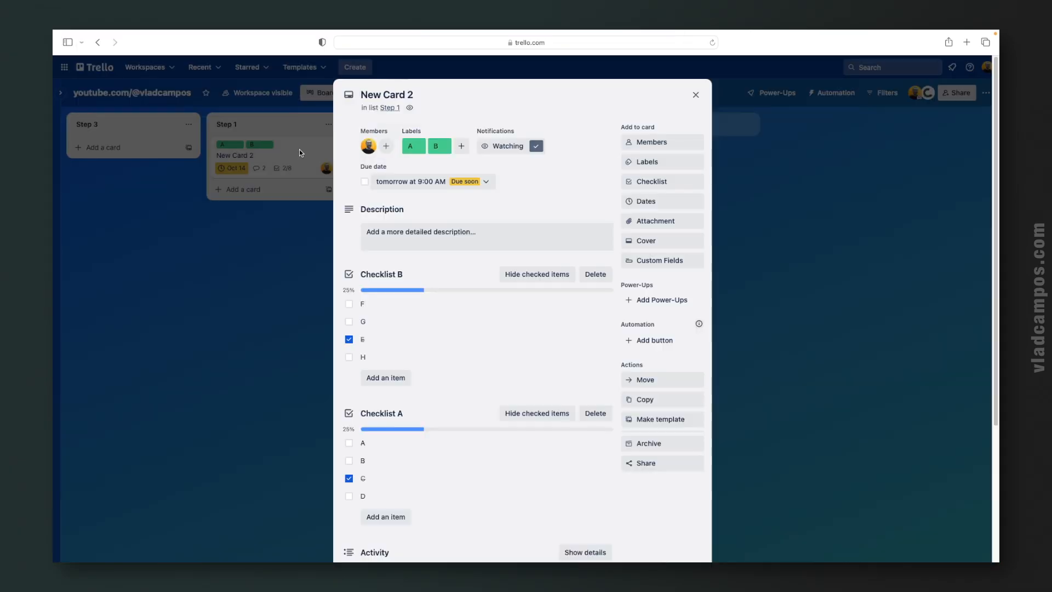
left_click(633, 201)
left_click(717, 303)
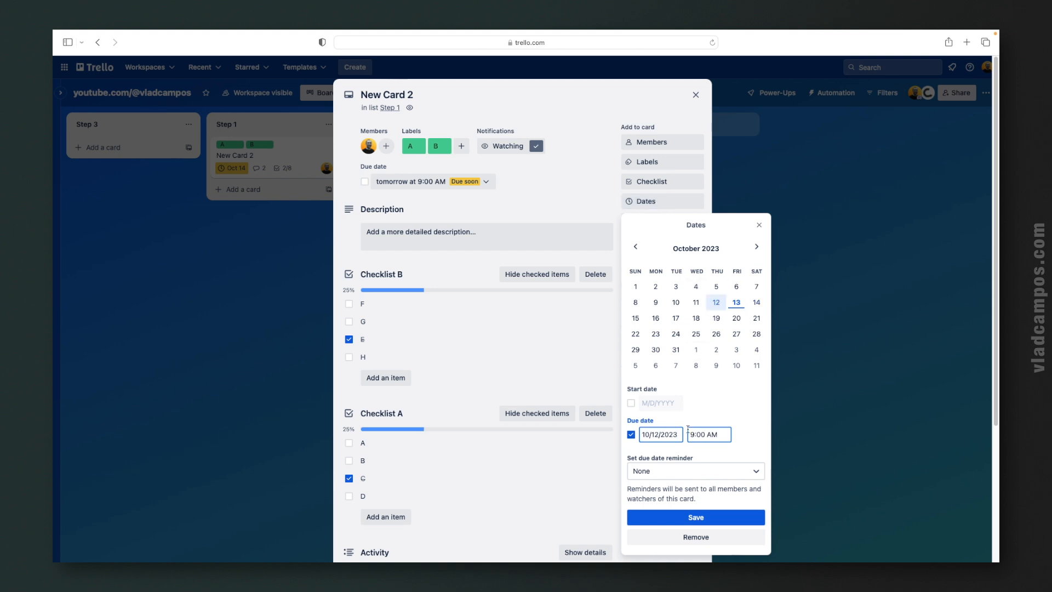
left_click(671, 518)
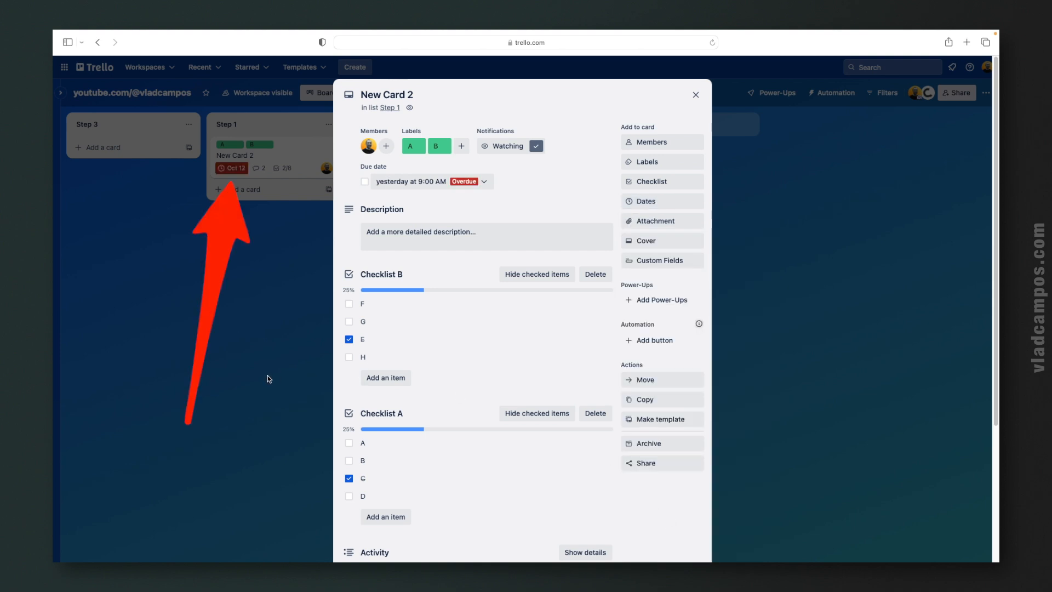
left_click(269, 378)
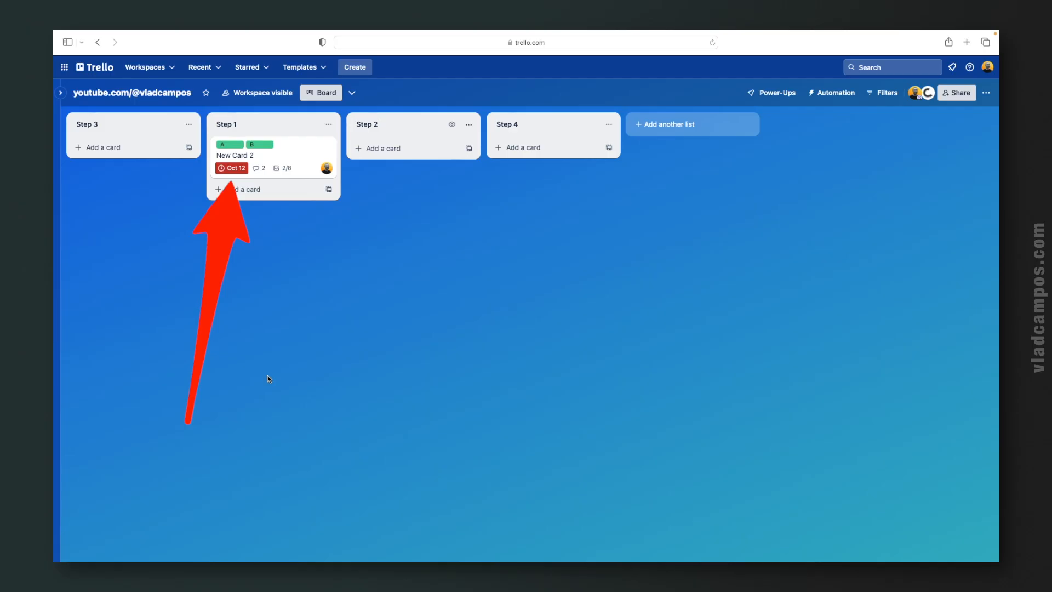
Open New Card 2 and add a start date of October 8, 2023 to its dates.
left_click(312, 165)
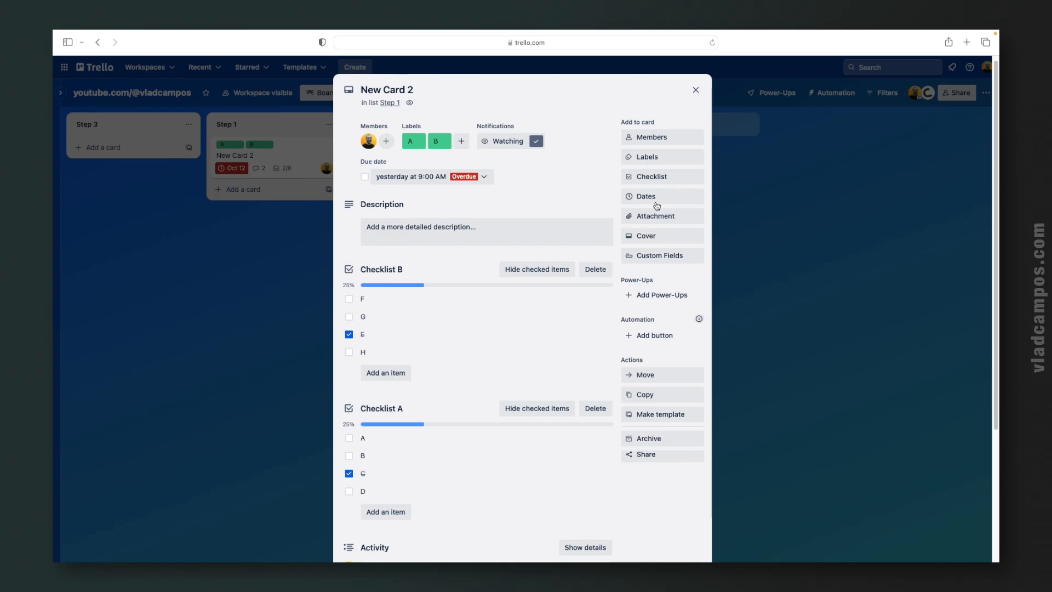
left_click(676, 201)
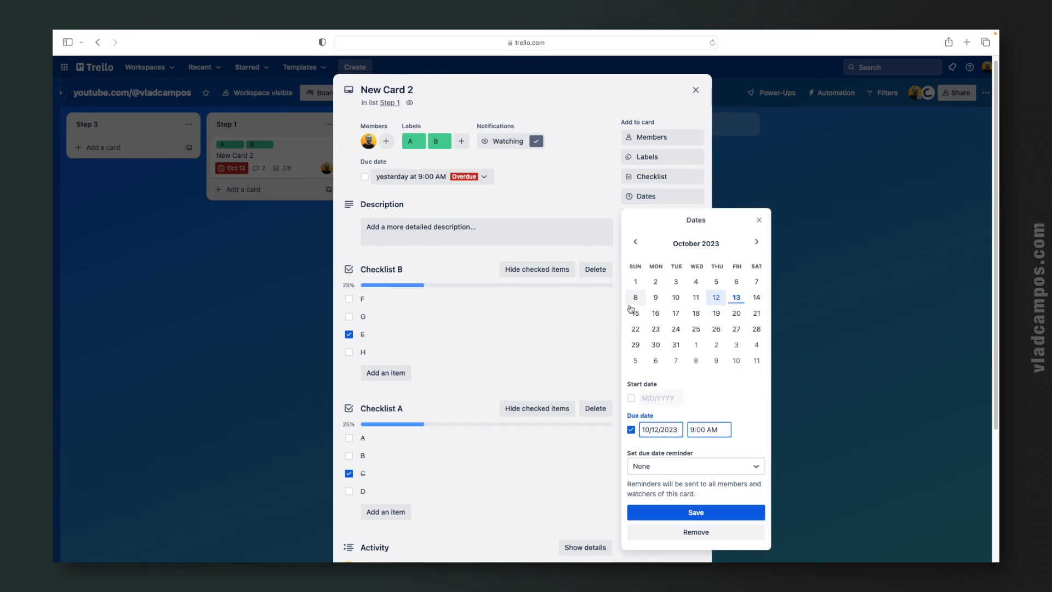
left_click(630, 397)
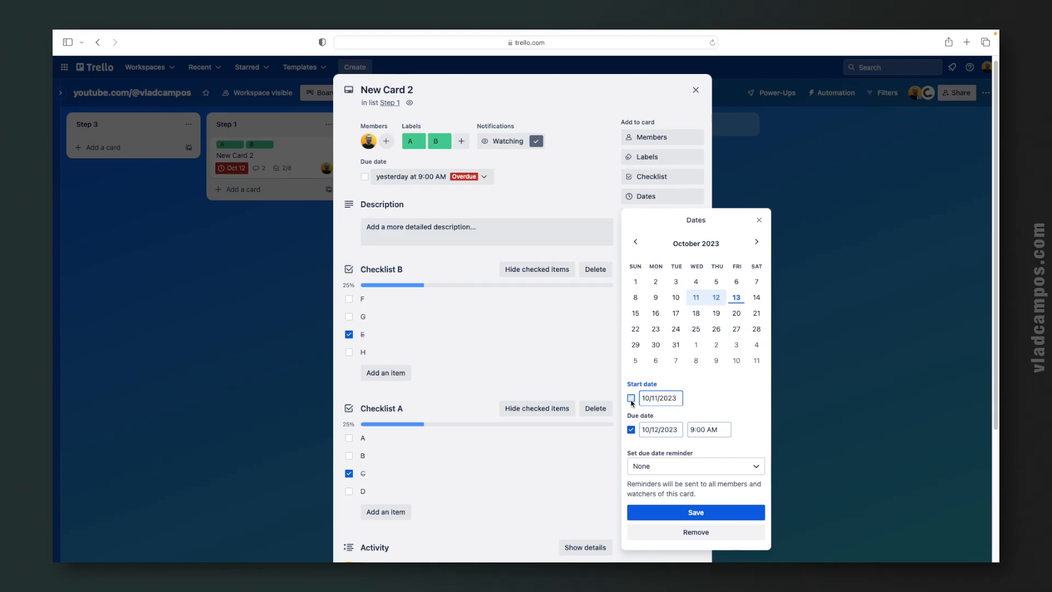
left_click(635, 297)
left_click(696, 512)
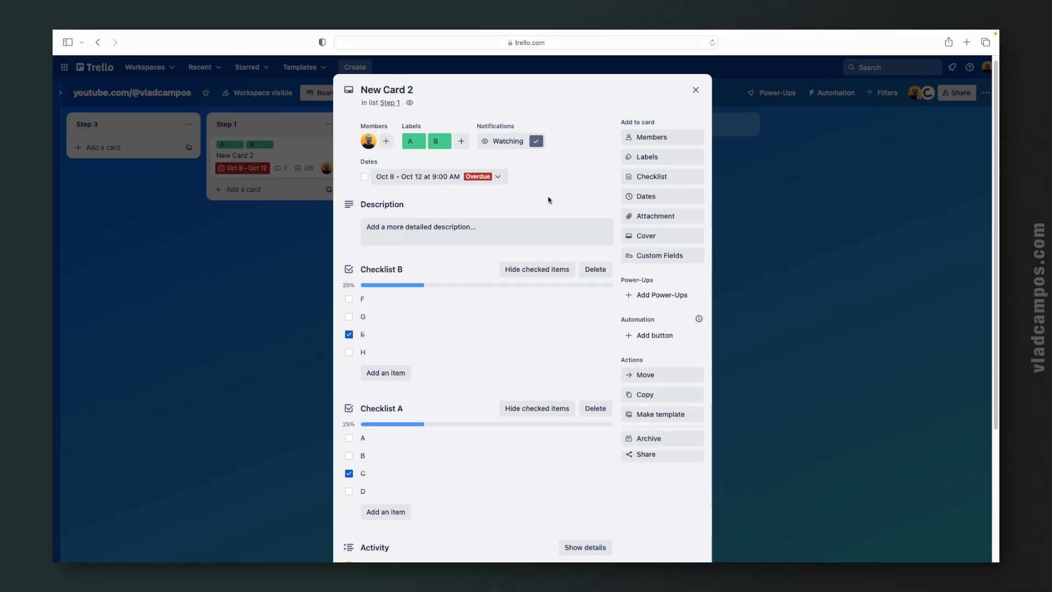
left_click(692, 221)
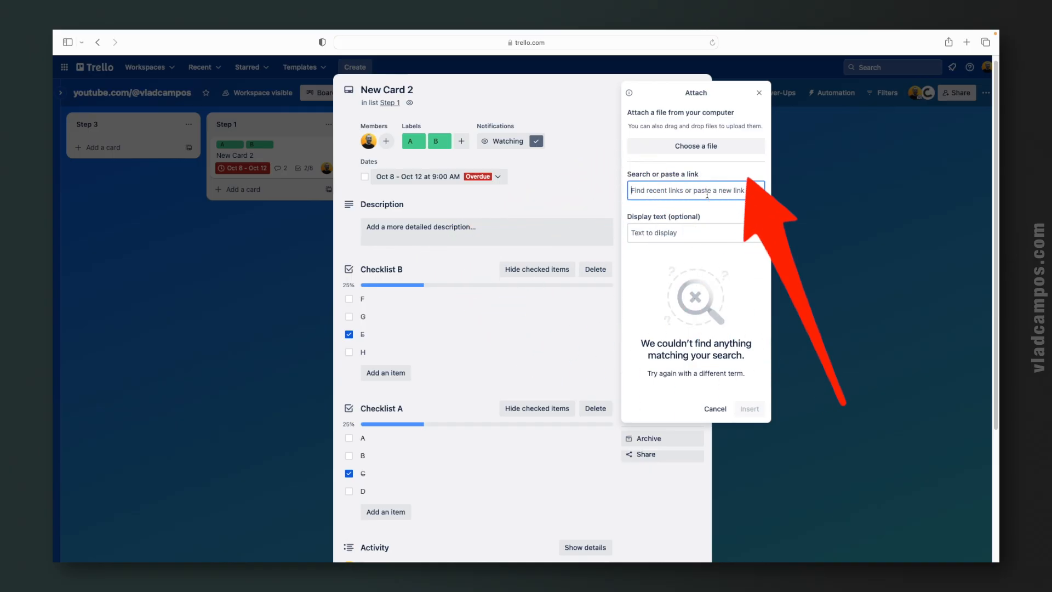
type("https://vladcampos.com")
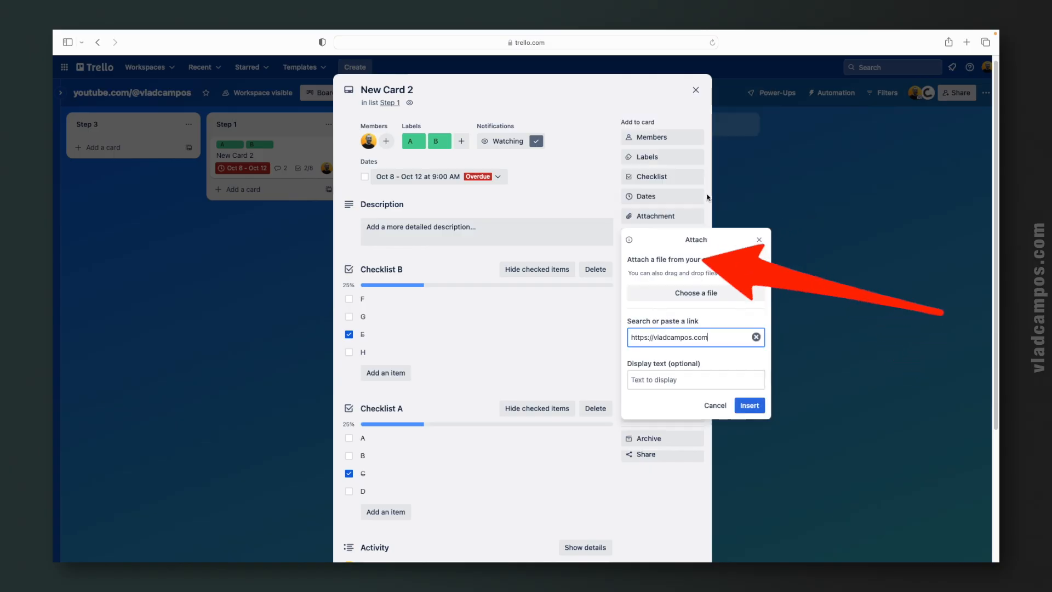
left_click(685, 379)
type("Vladimir Campos Website")
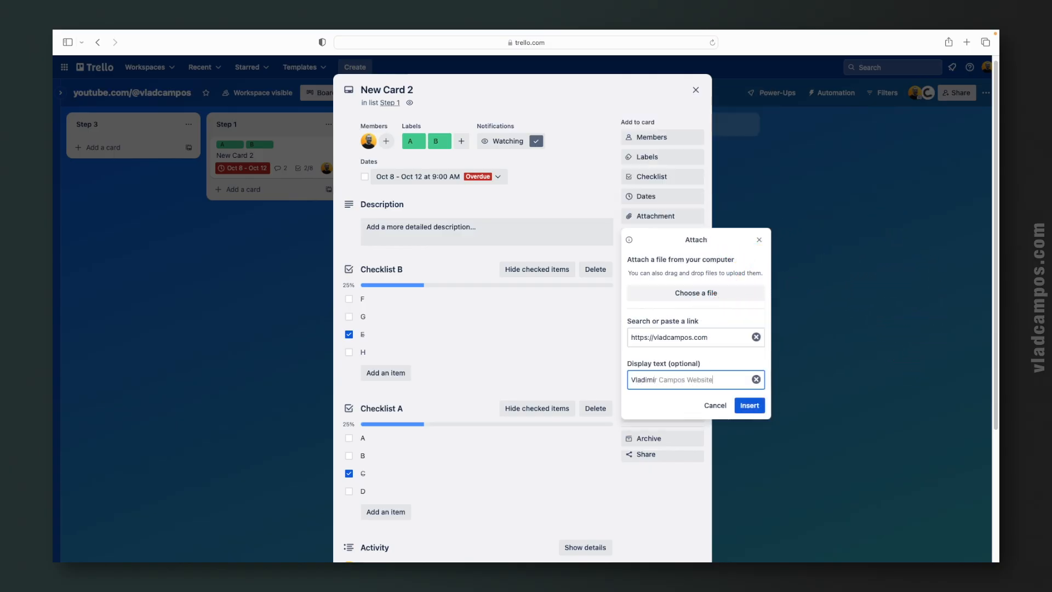
left_click(748, 406)
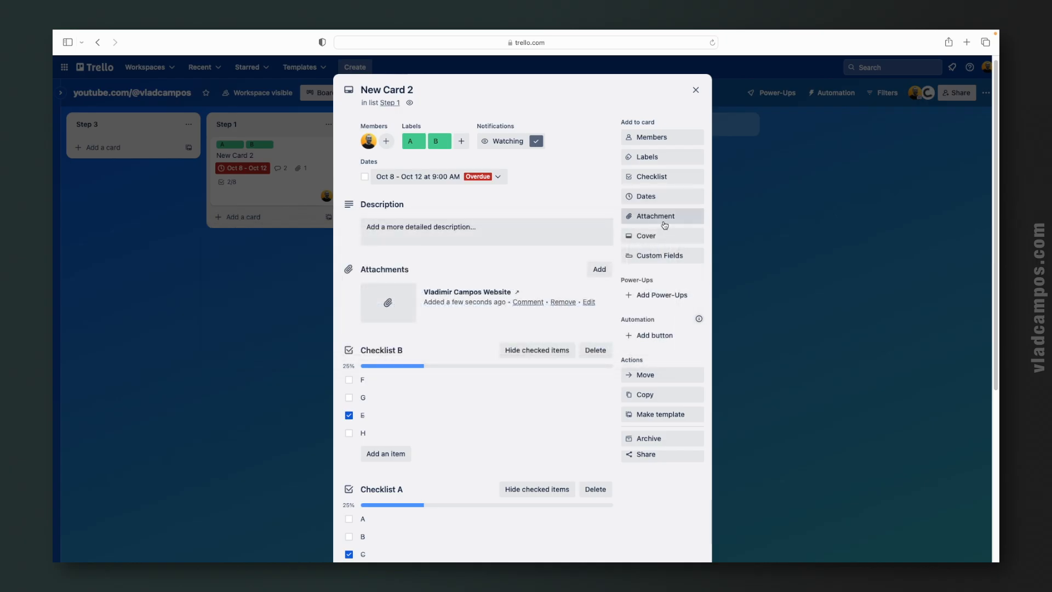
Give New Card 2 a green cover, replace it with the Unsplash photo of curved wooden pieces, and close the card.
left_click(677, 236)
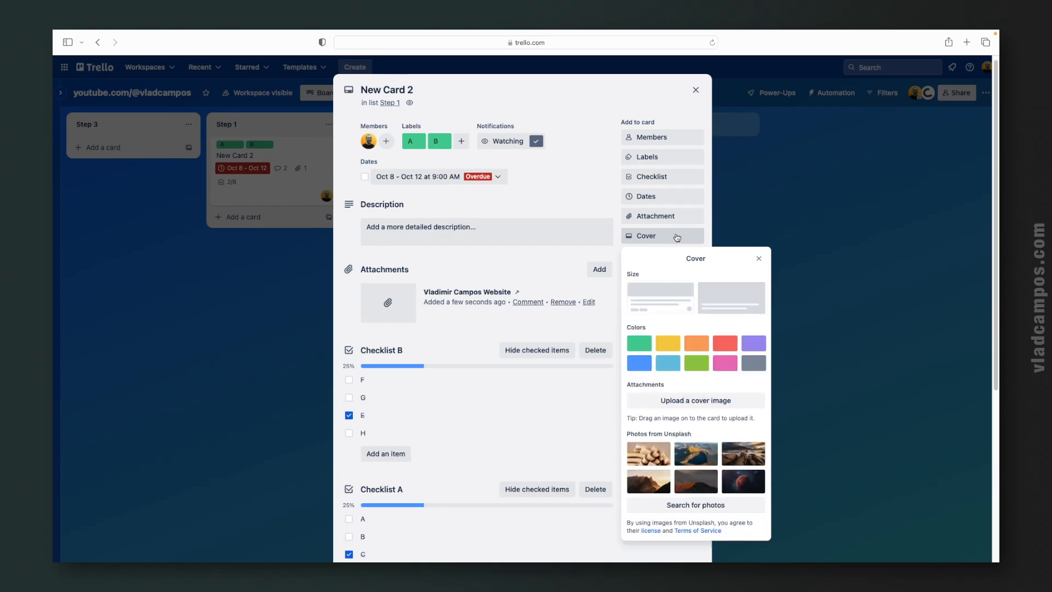
left_click(638, 344)
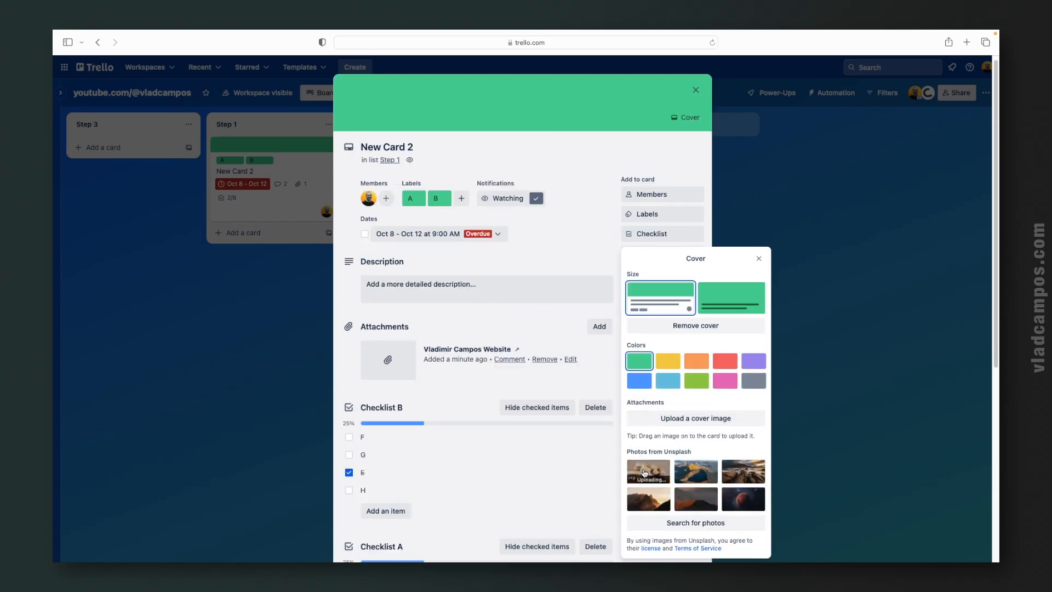
left_click(645, 472)
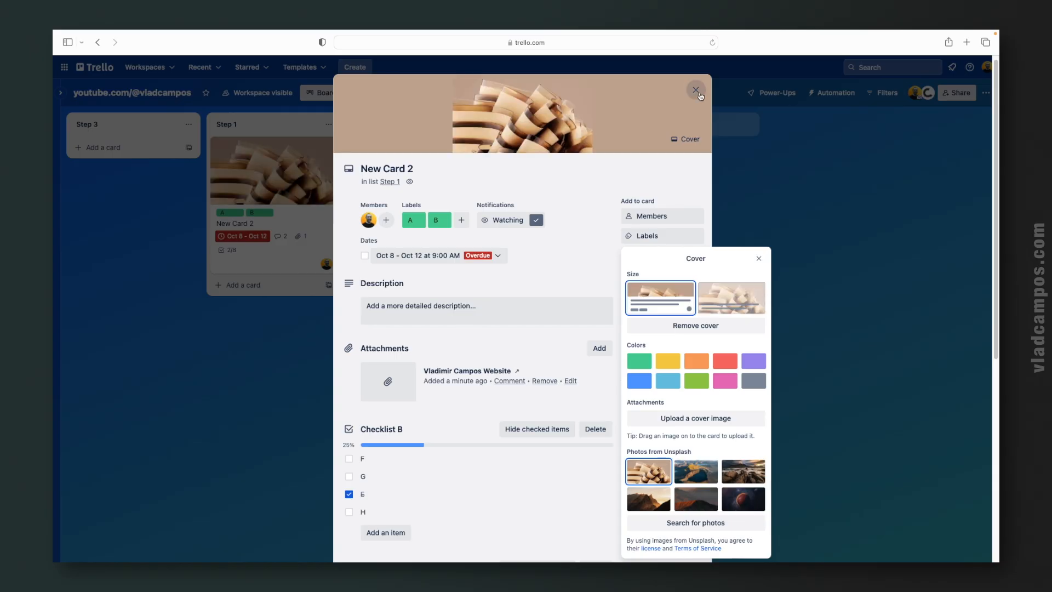
left_click(696, 90)
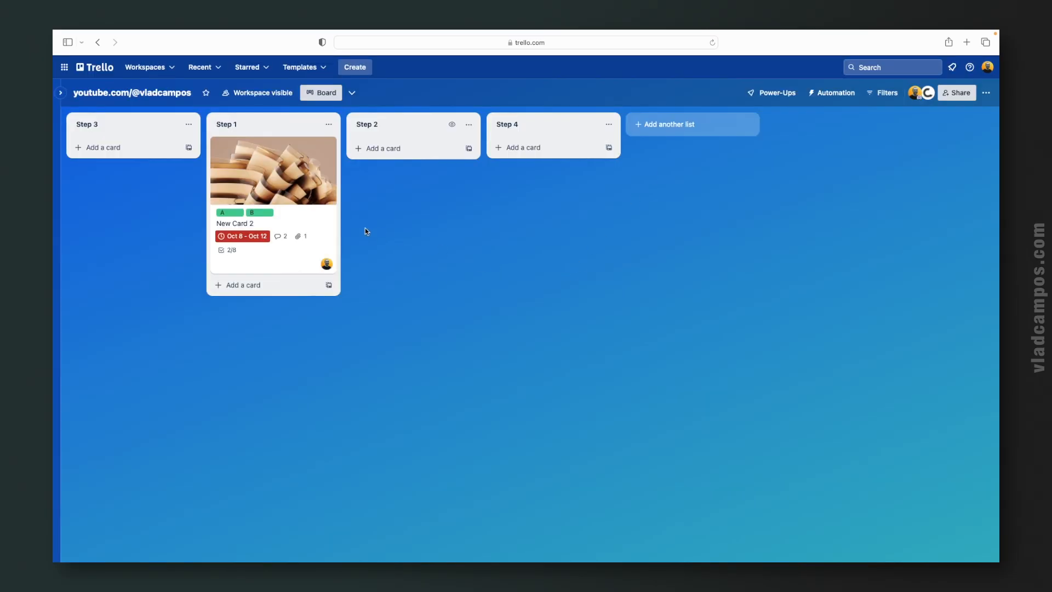
Reopen New Card 2, switch its cover to the full-card size with the title over the photo, and close the card.
left_click(325, 221)
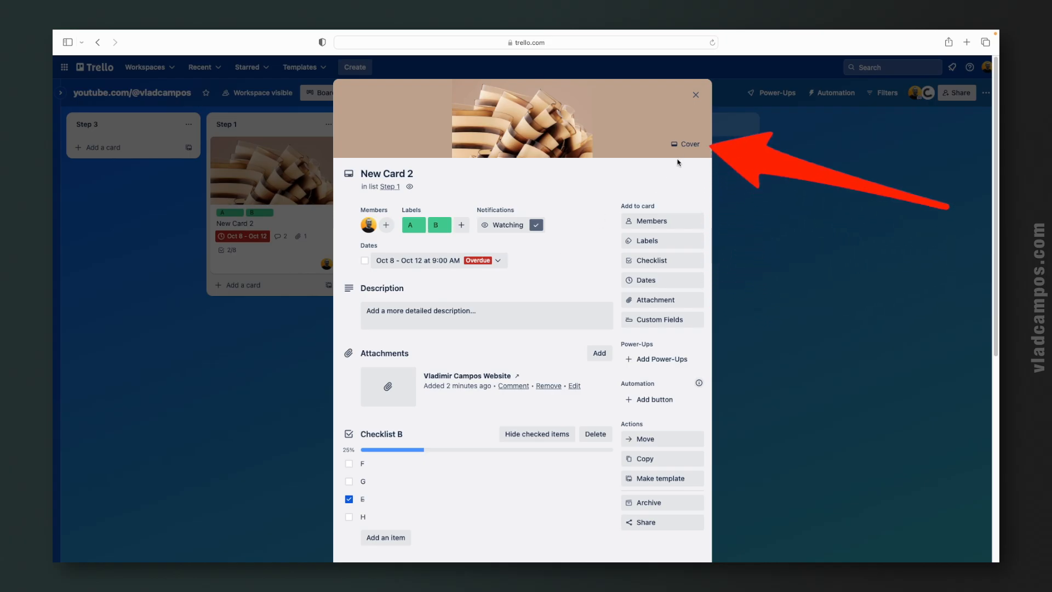
left_click(690, 145)
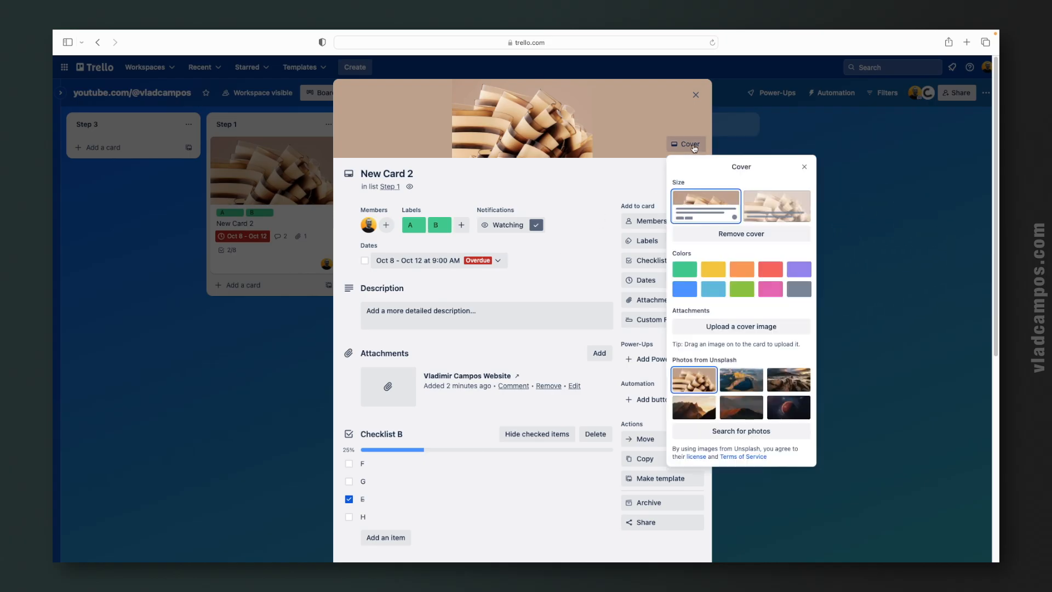
left_click(774, 204)
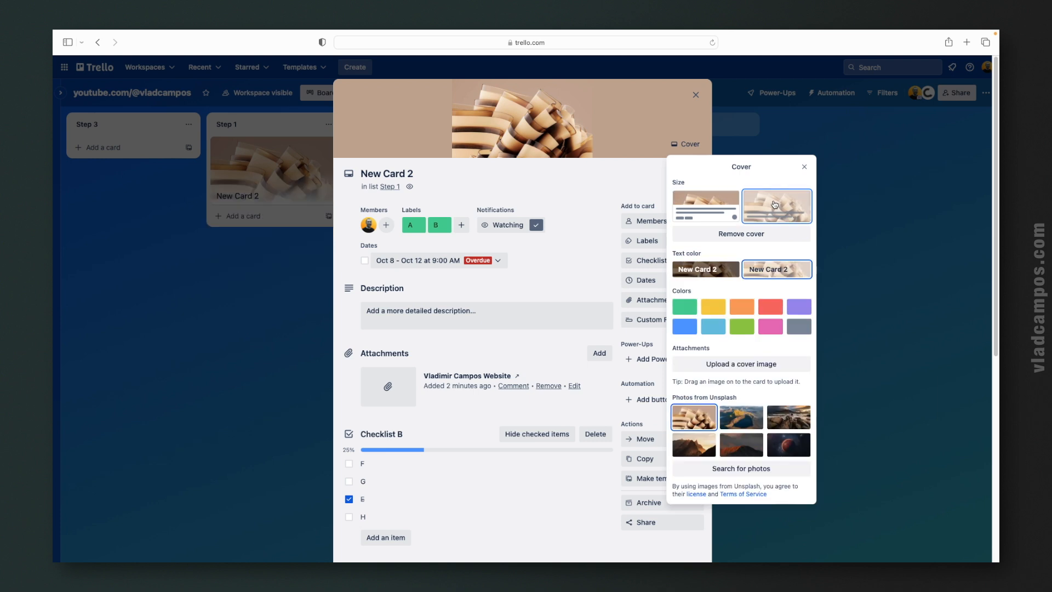
left_click(804, 168)
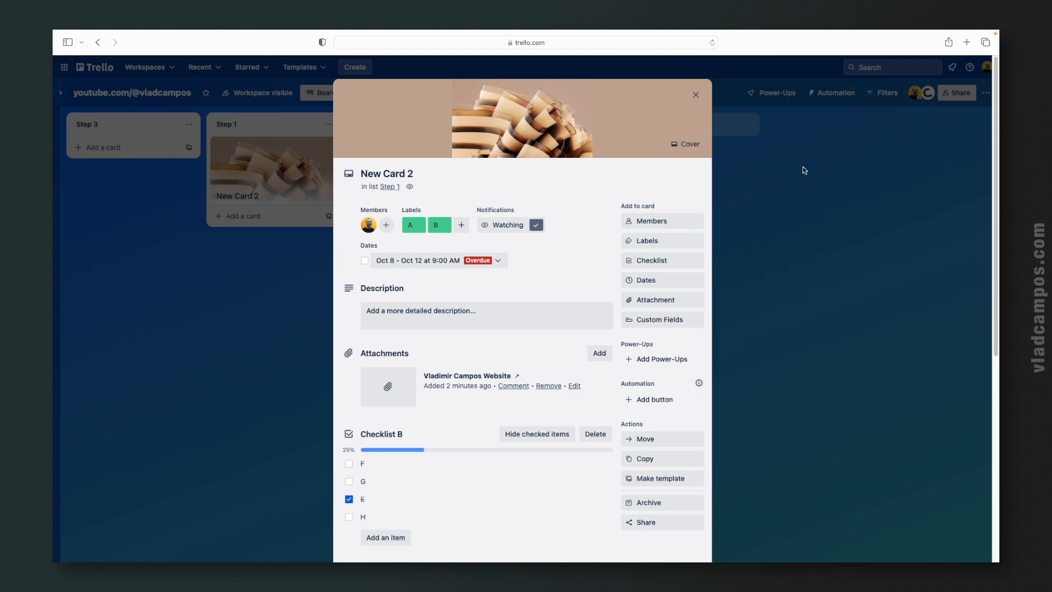
left_click(696, 96)
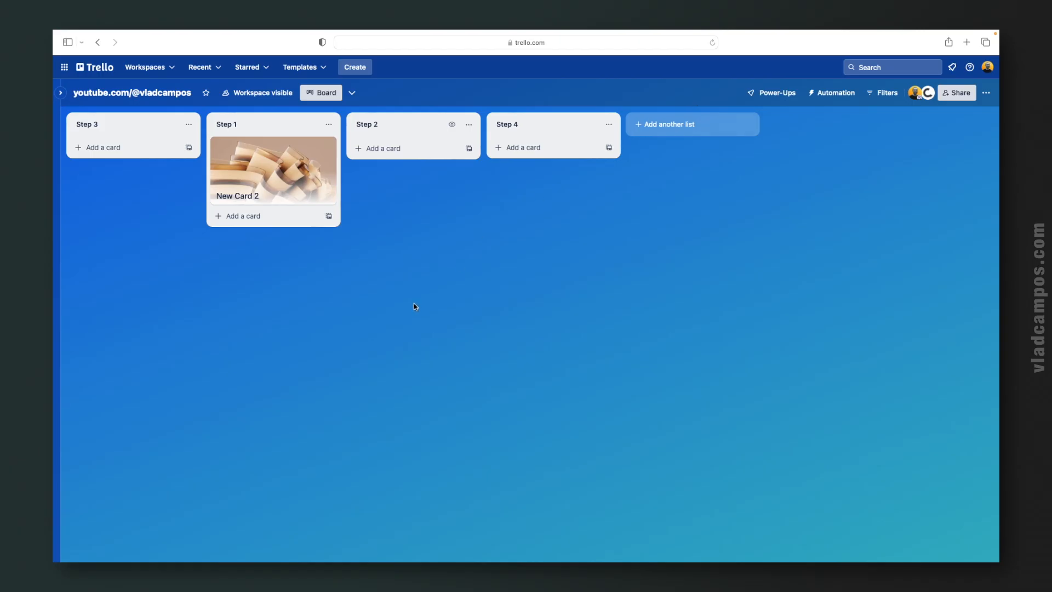
Reopen New Card 2 and create a Number custom field titled Price that shows on the front of the card.
left_click(290, 172)
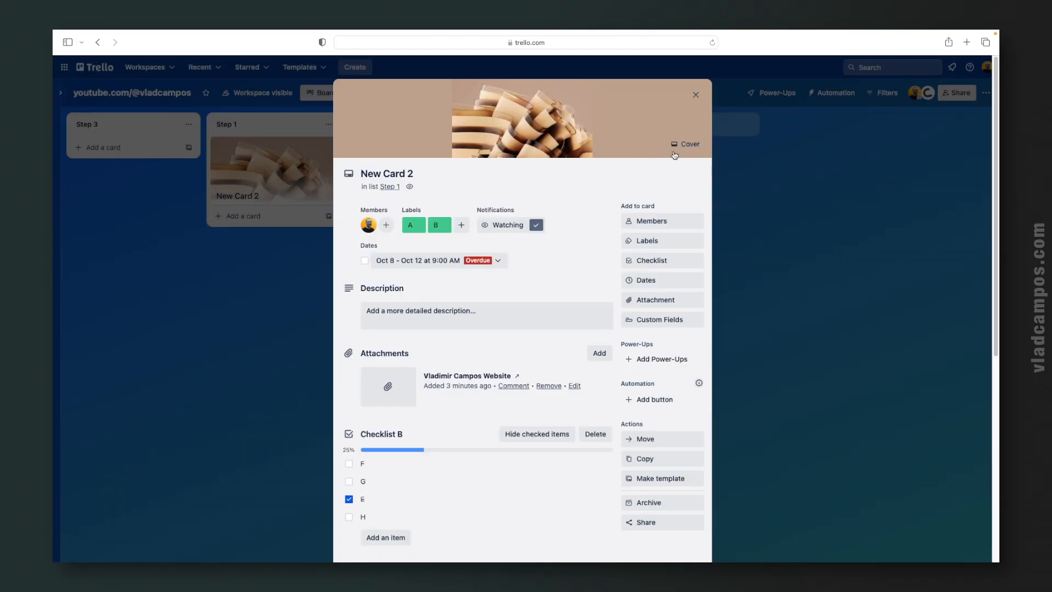
left_click(691, 145)
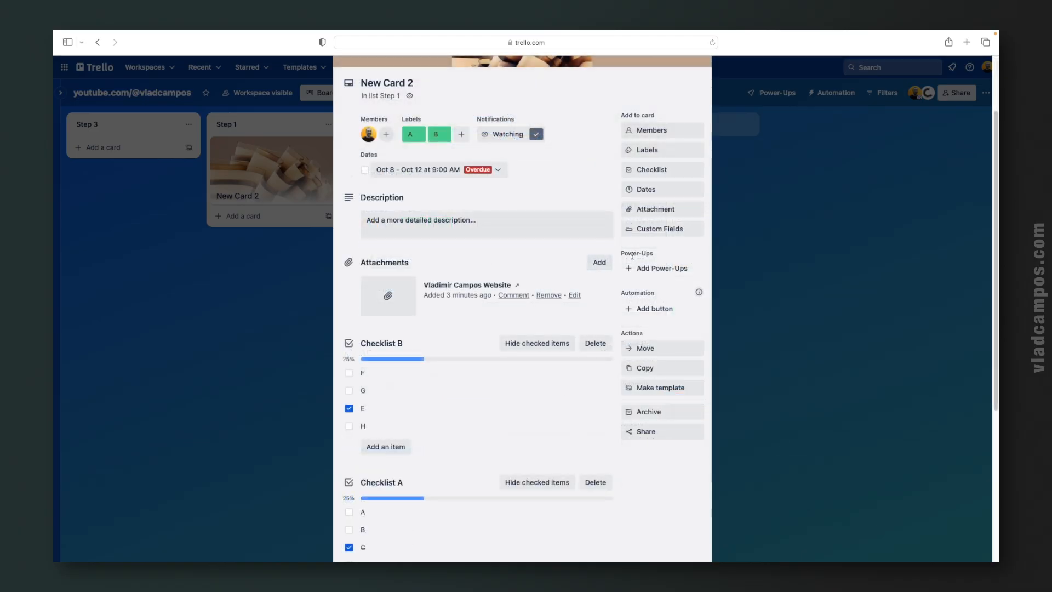
left_click(692, 233)
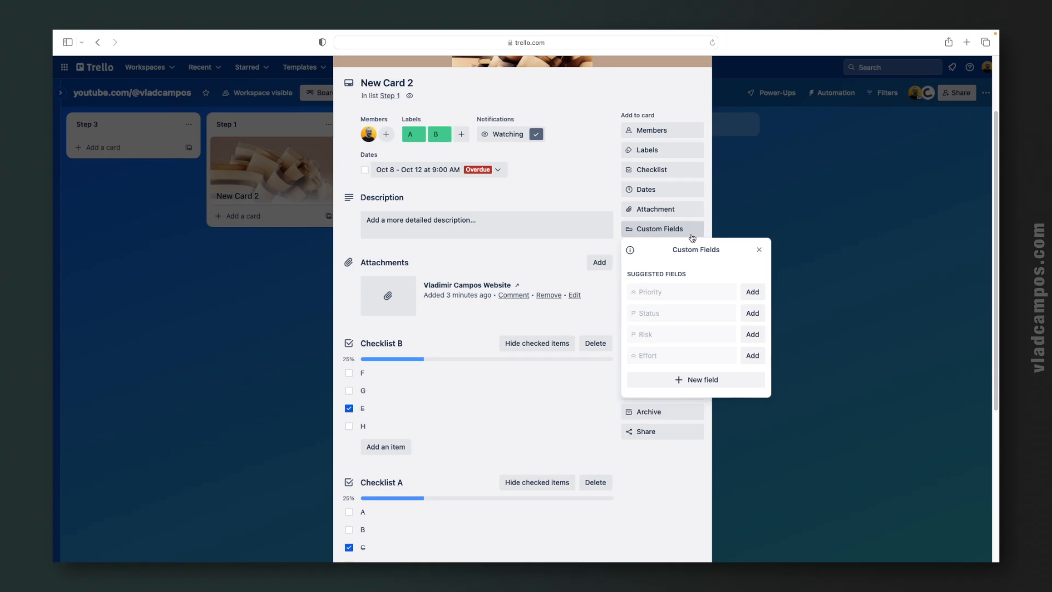
left_click(728, 384)
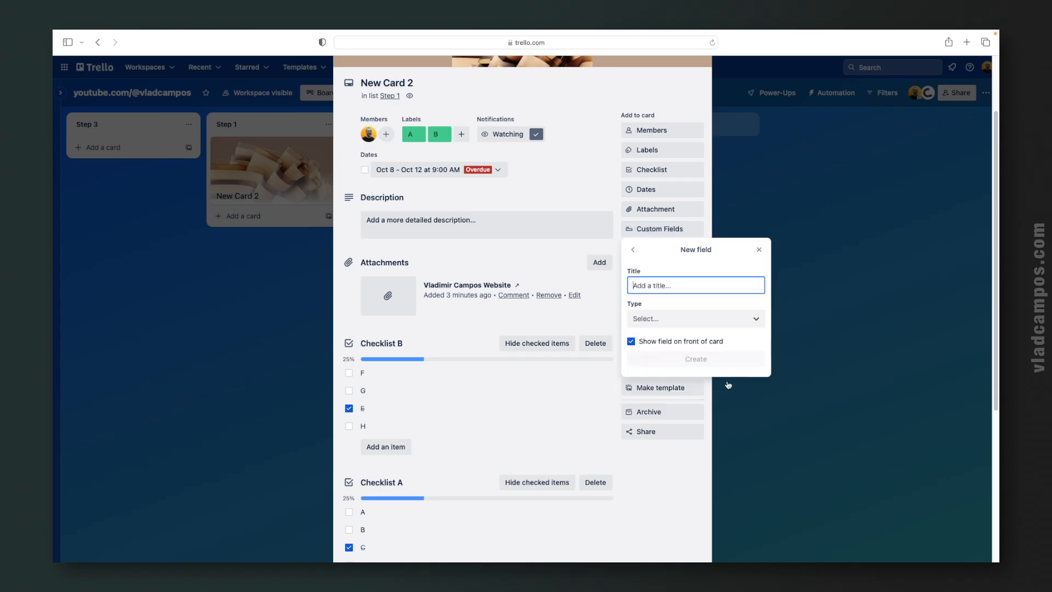
left_click(736, 322)
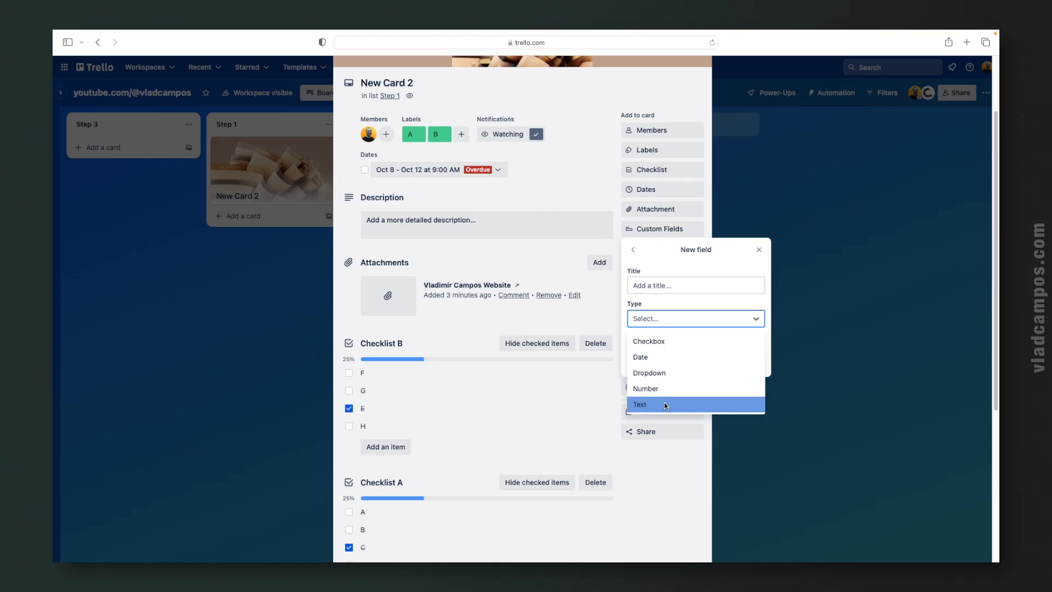
left_click(672, 292)
type("Price")
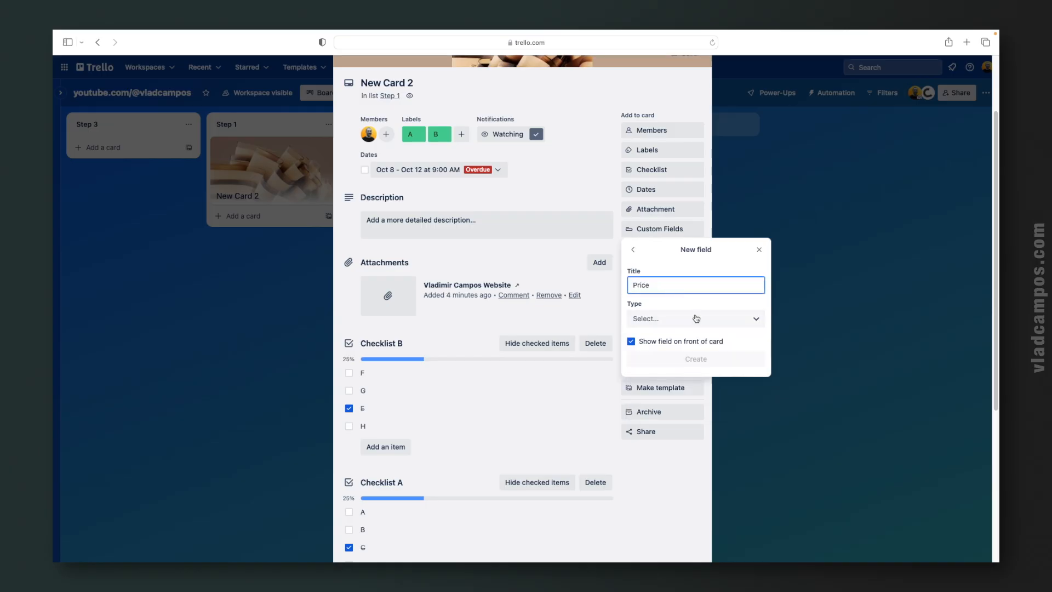
left_click(696, 319)
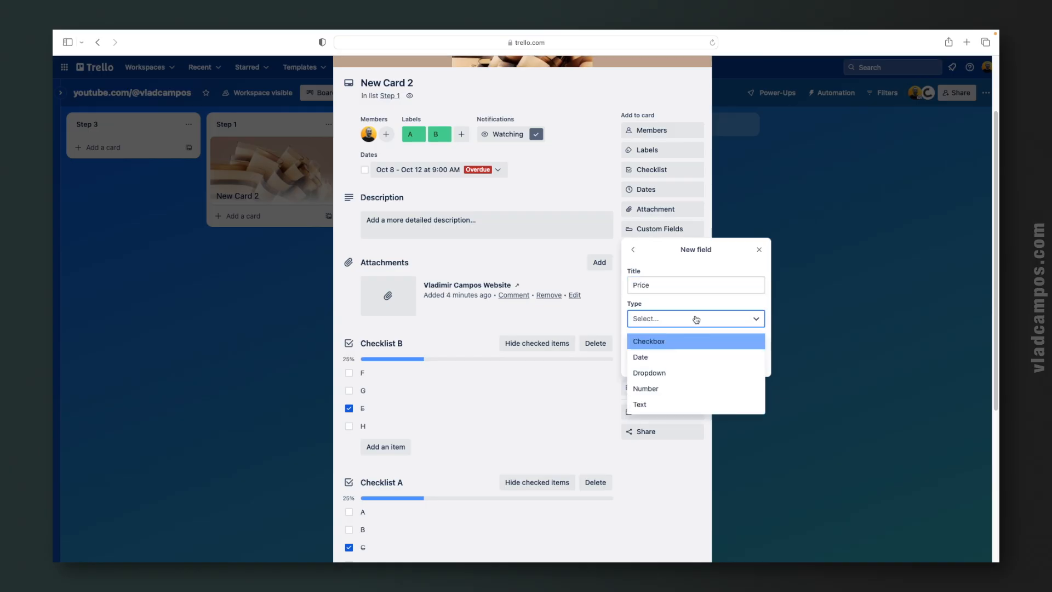
left_click(665, 389)
left_click(690, 360)
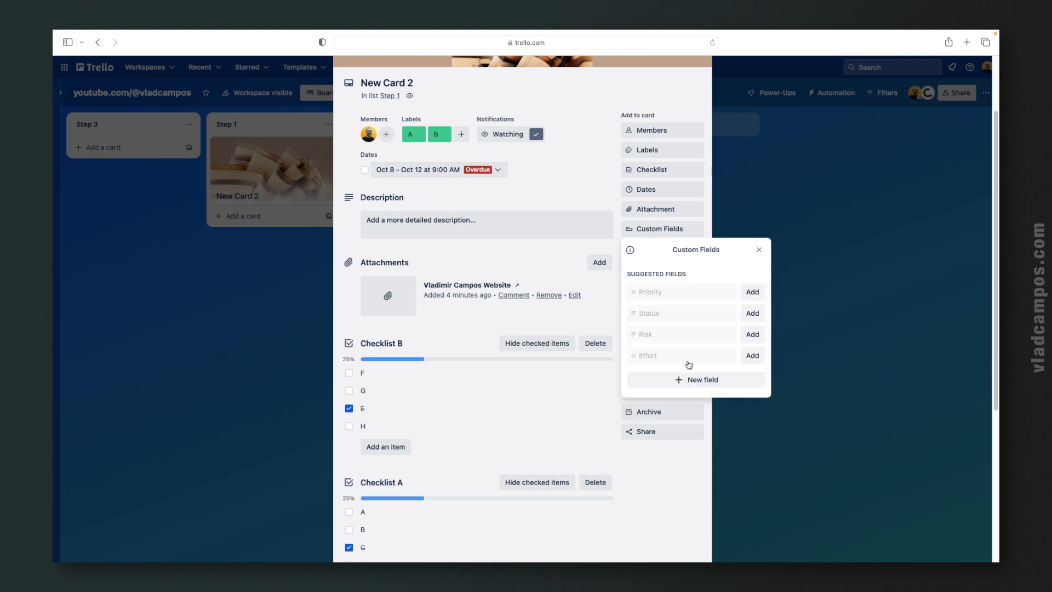
left_click(759, 250)
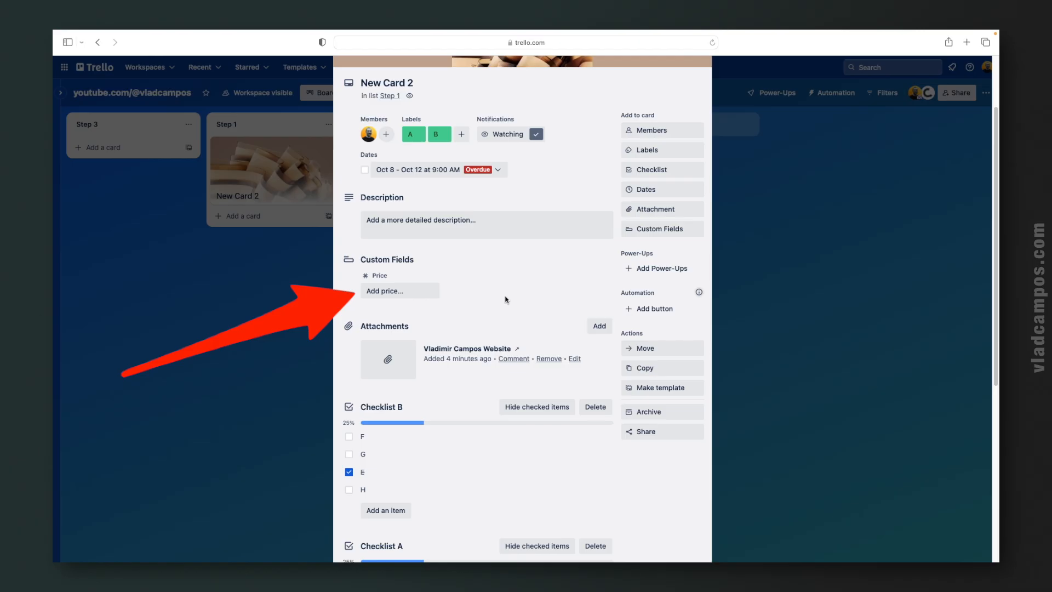
Set the Price custom field of New Card 2 to 100.
left_click(391, 290)
type("1")
left_click(478, 281)
Change the cover of New Card 2 to the size with the photo above the card details, and close the card.
scroll(493, 274, "up", 3)
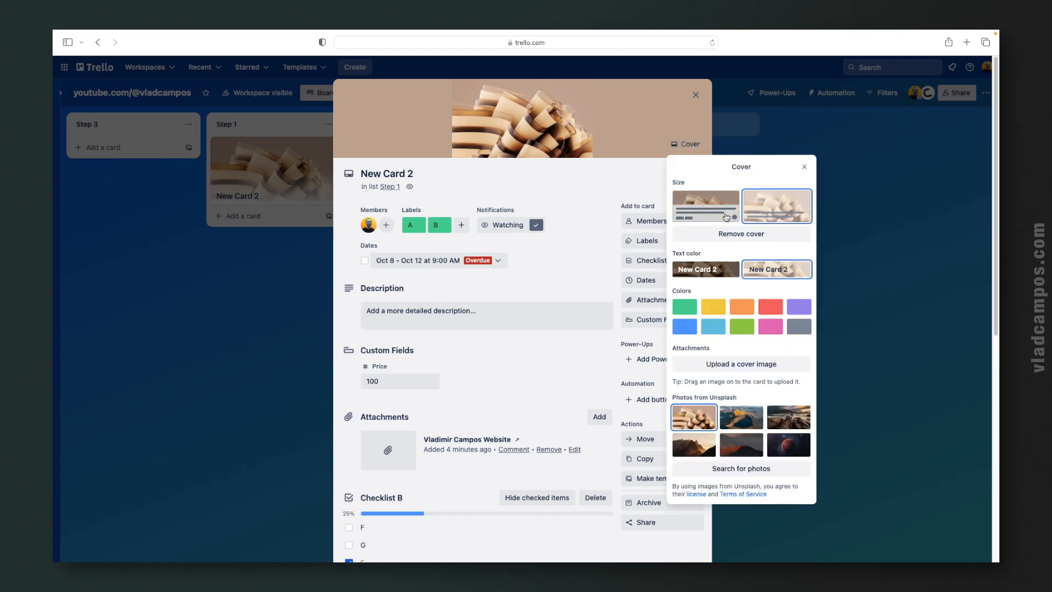
left_click(728, 195)
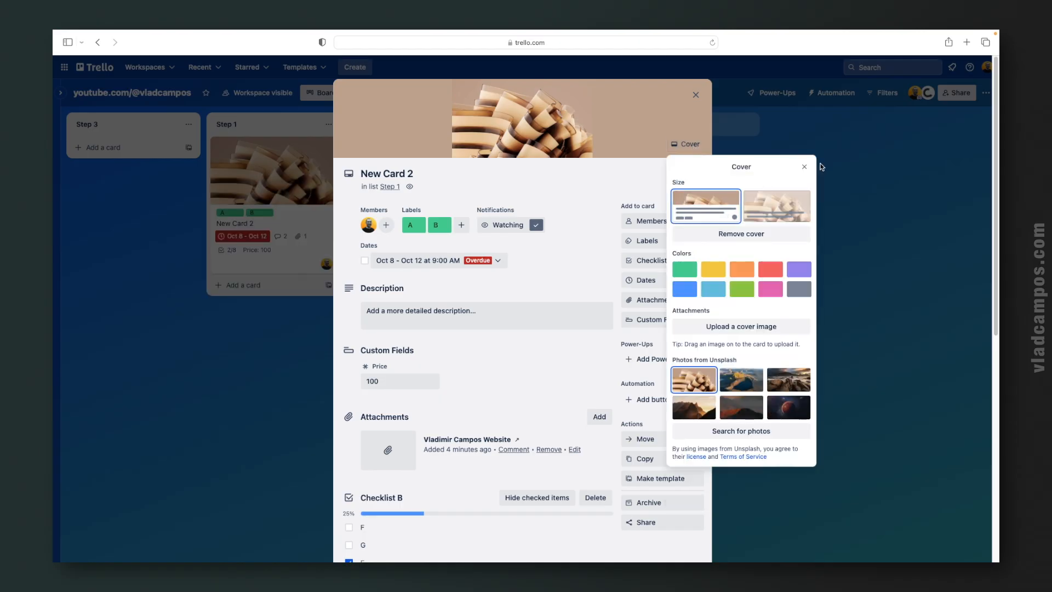
left_click(675, 102)
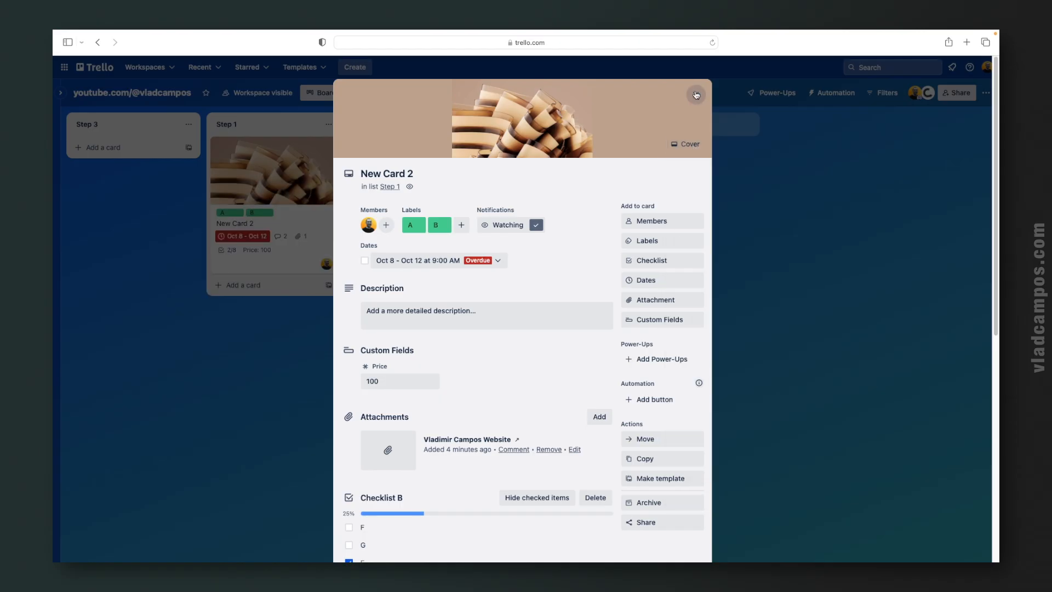
left_click(696, 94)
Stop showing the Price custom field on the front of the card and close New Card 2.
left_click(653, 324)
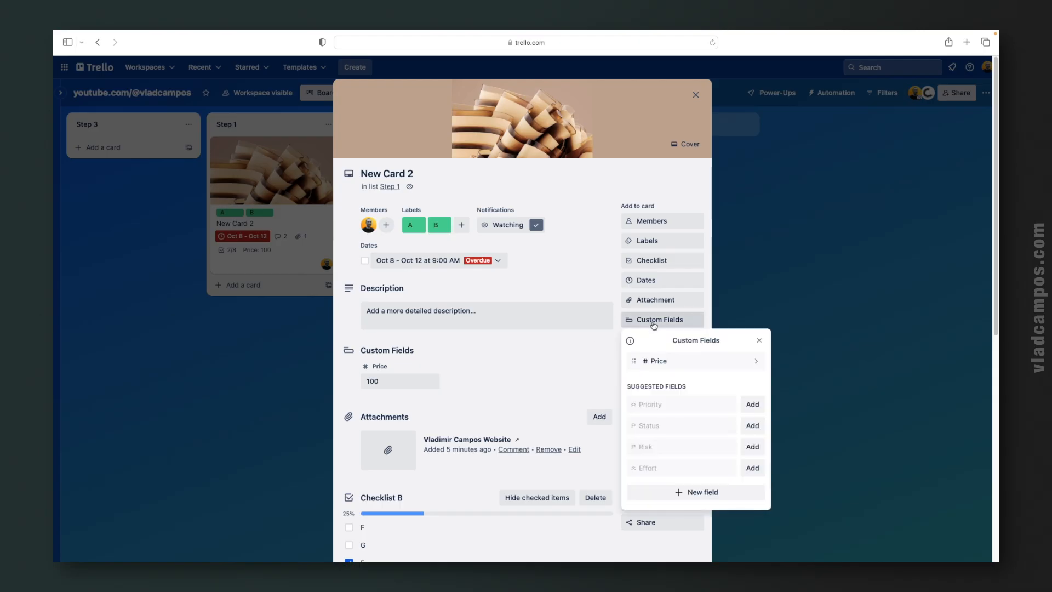
left_click(676, 360)
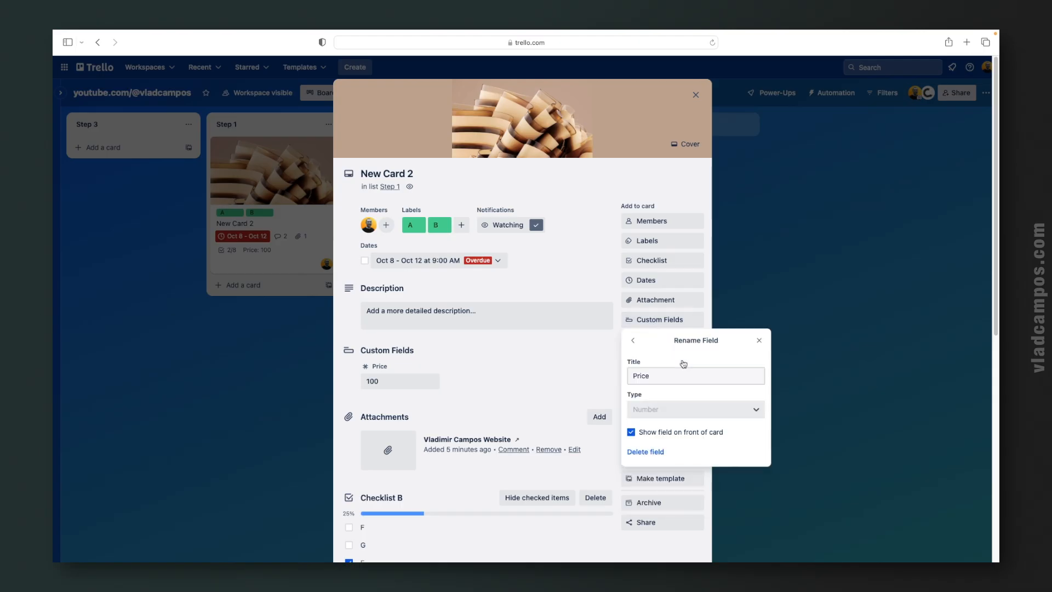
left_click(630, 433)
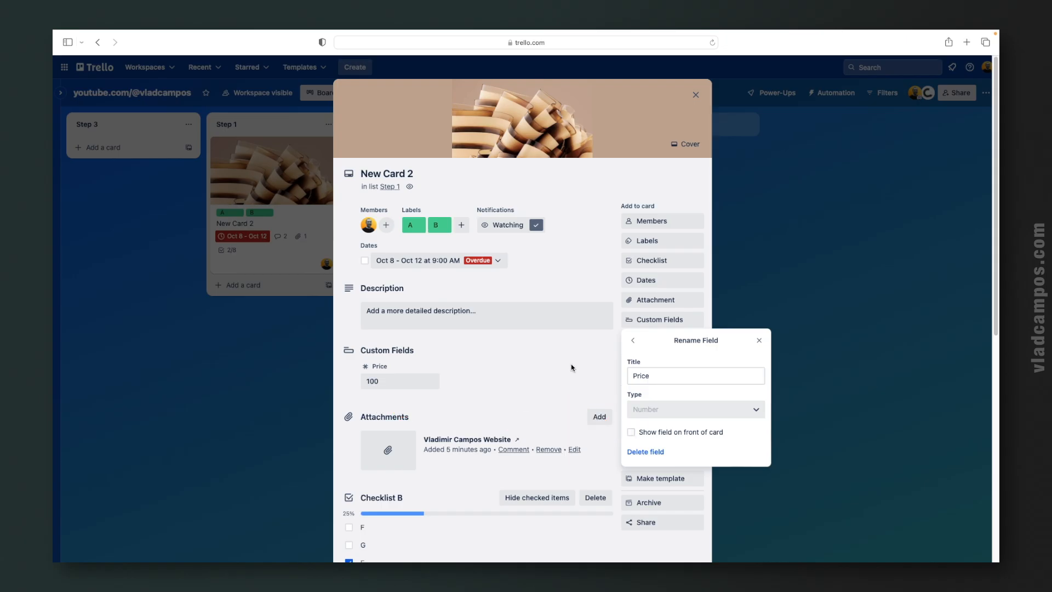
left_click(571, 367)
left_click(275, 358)
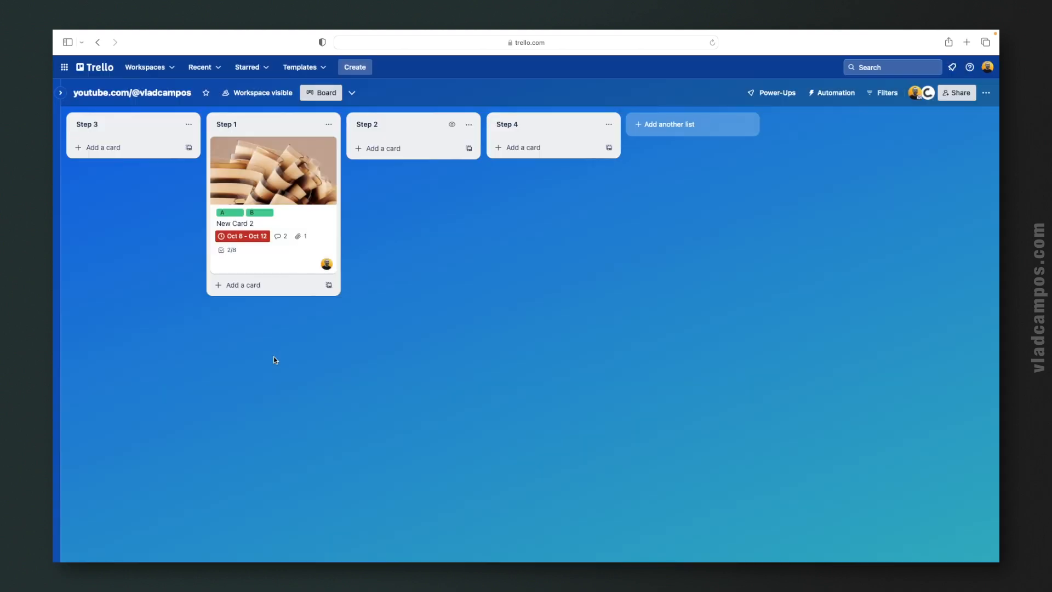
Reopen New Card 2 and create a Text custom field titled Name that shows on the front of the card.
left_click(300, 268)
left_click(658, 324)
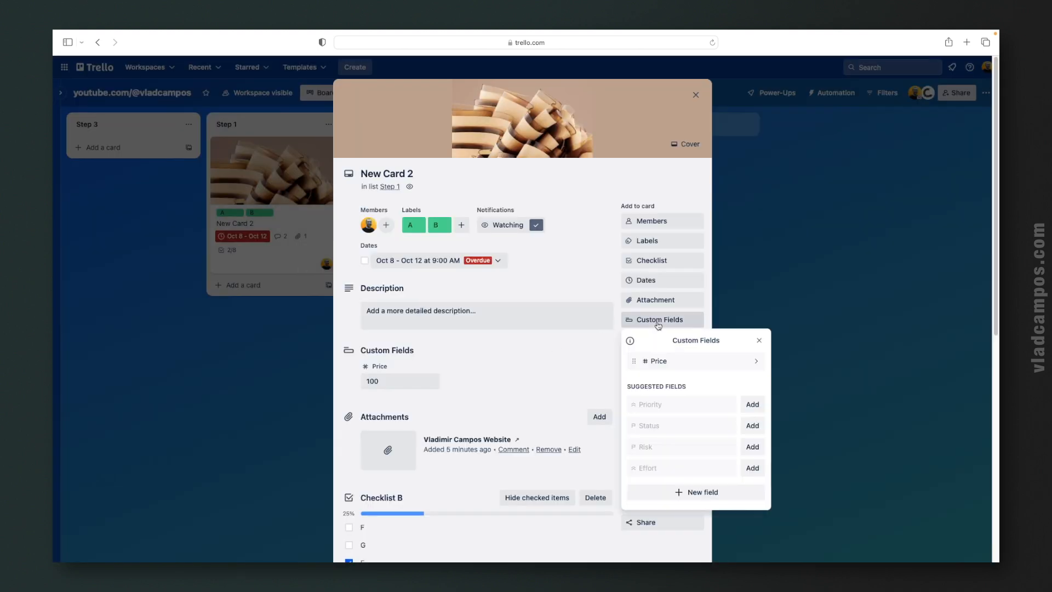
left_click(683, 493)
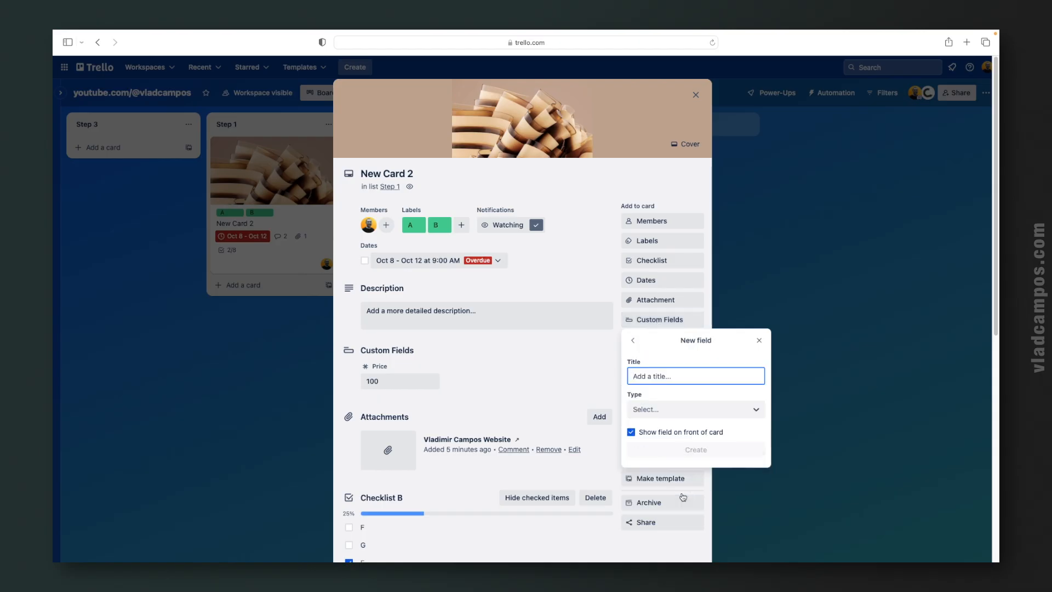
type("Name")
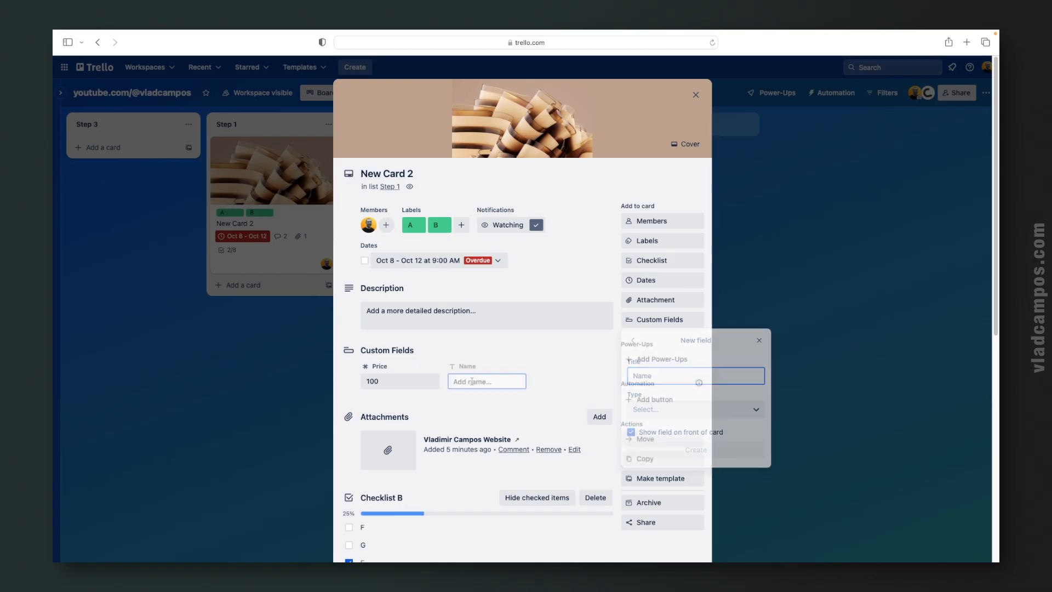
Fill in the Name custom field of New Card 2 with the channel owner's handle.
left_click(486, 381)
type("vladcampos")
left_click(543, 362)
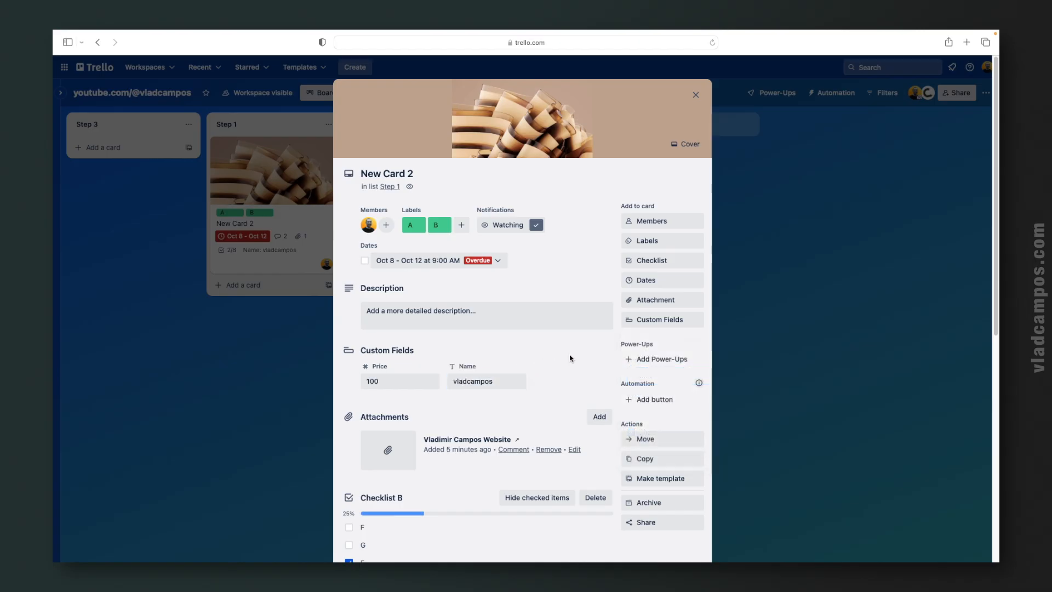
Reorder the custom fields so that Name comes before Price on New Card 2.
left_click(646, 323)
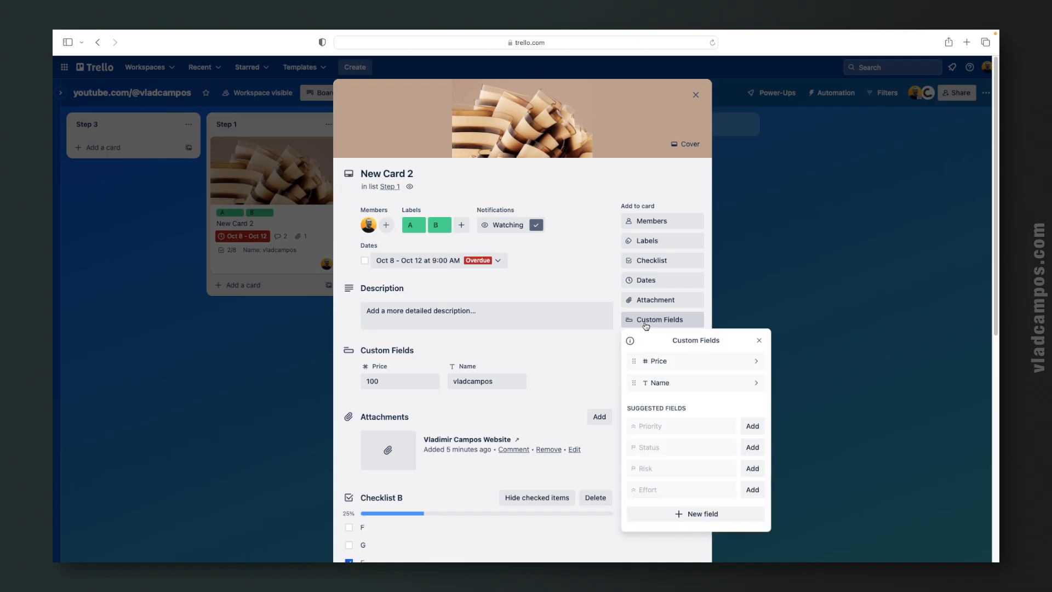
left_click_drag(633, 361, 634, 388)
left_click(587, 368)
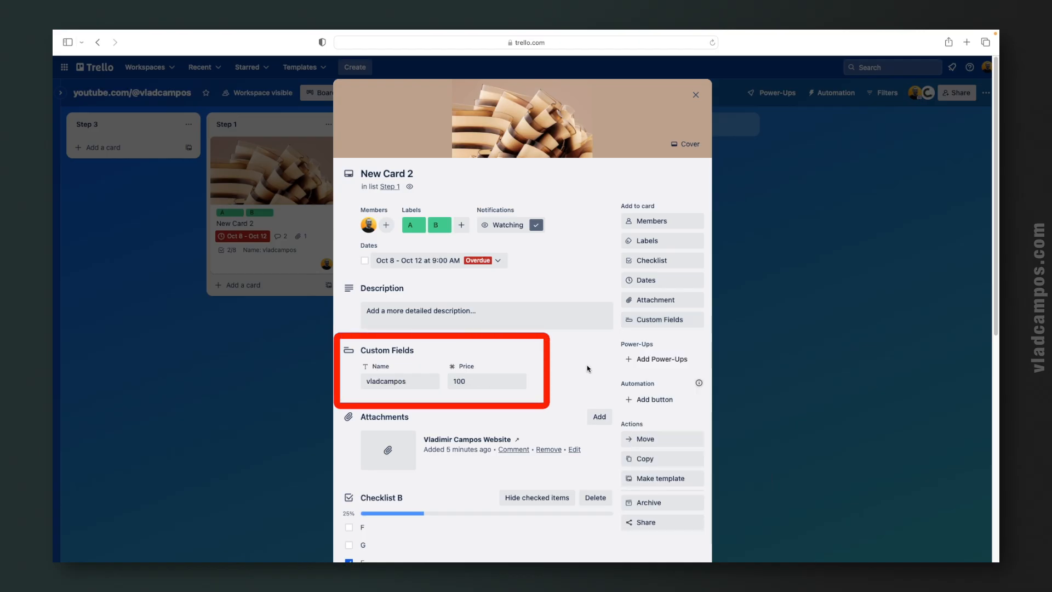
Close New Card 2 and add a card titled Card to the Step 2 list.
left_click(696, 95)
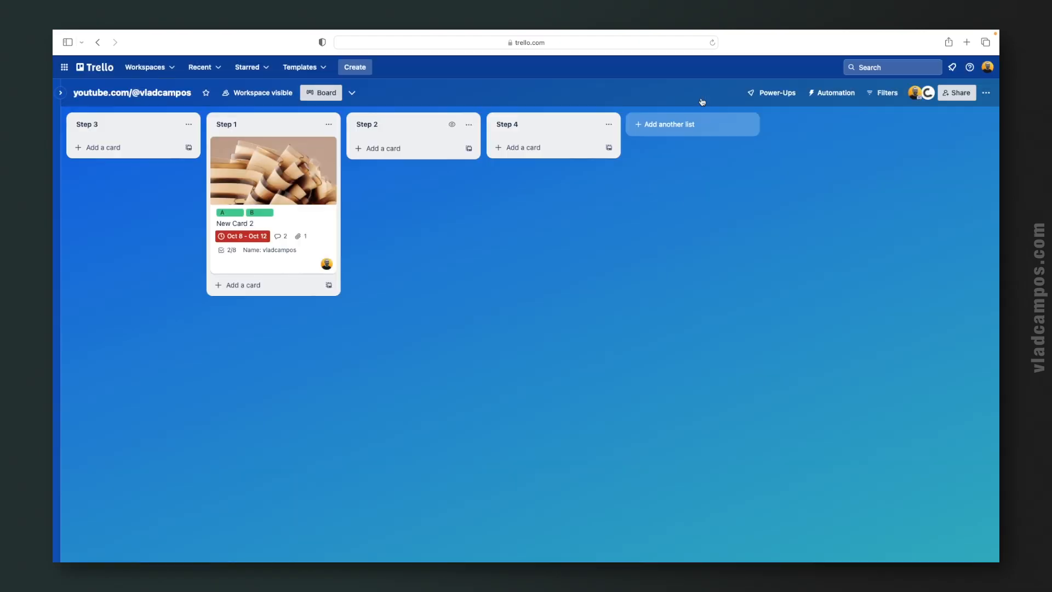
left_click(386, 148)
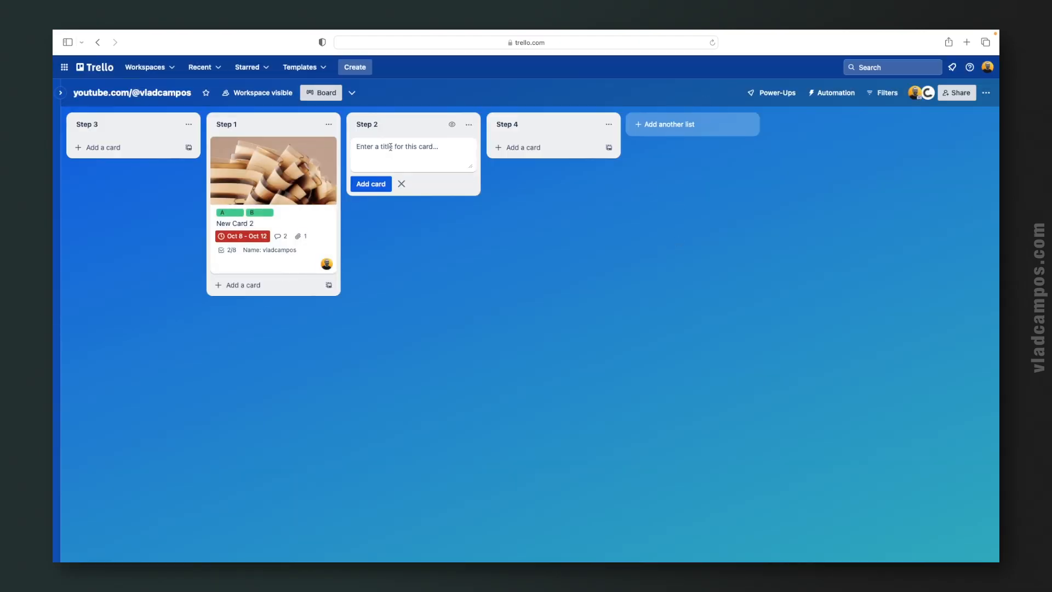
type("Card")
key("Return")
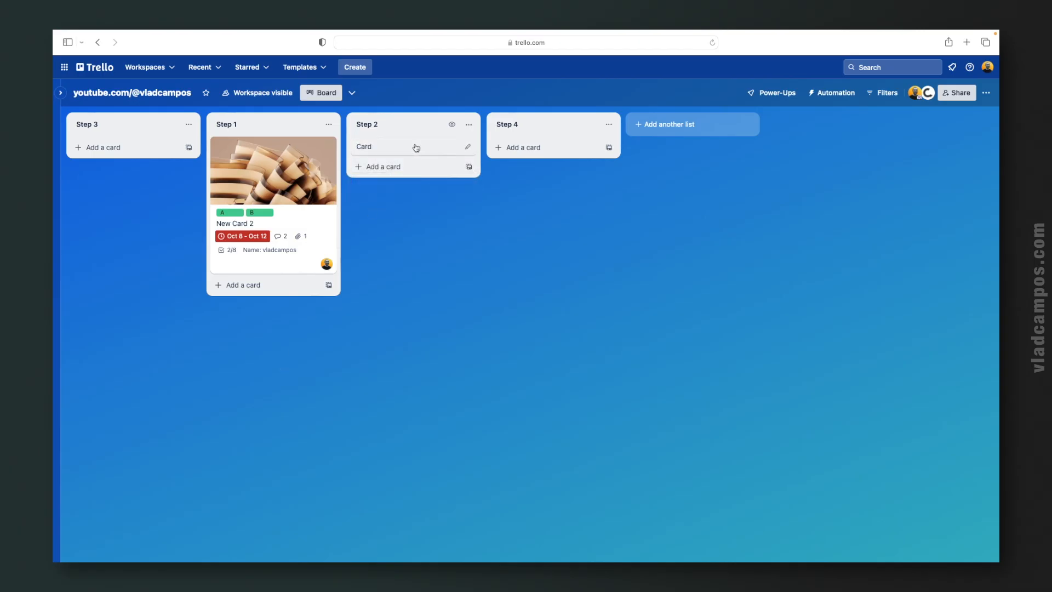
Fill in the new card's Name custom field with a surname, set Price to 200, and close the card.
left_click(413, 147)
left_click(396, 388)
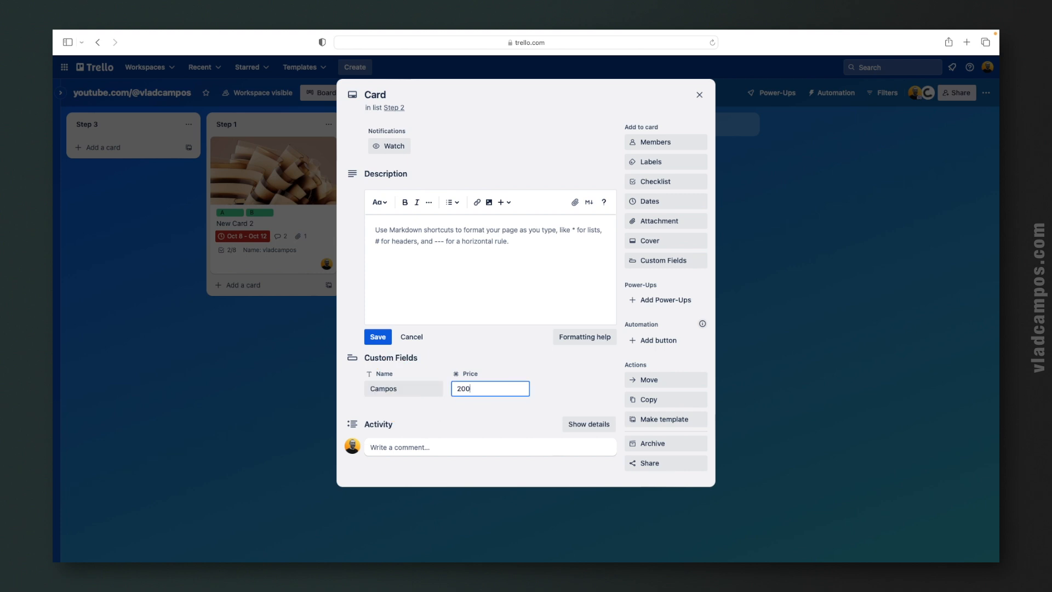
left_click(501, 411)
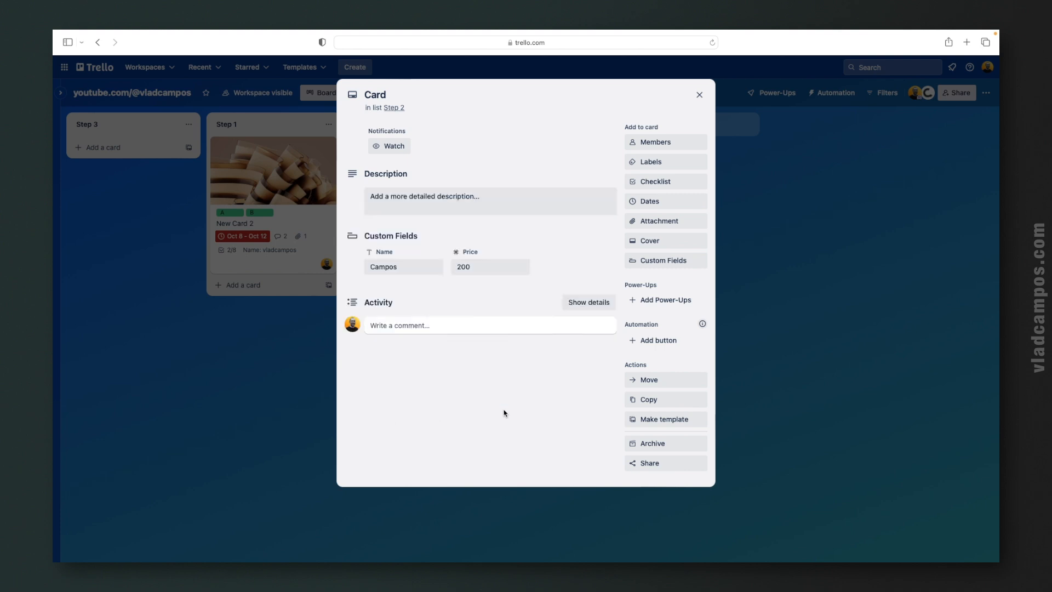
left_click(699, 95)
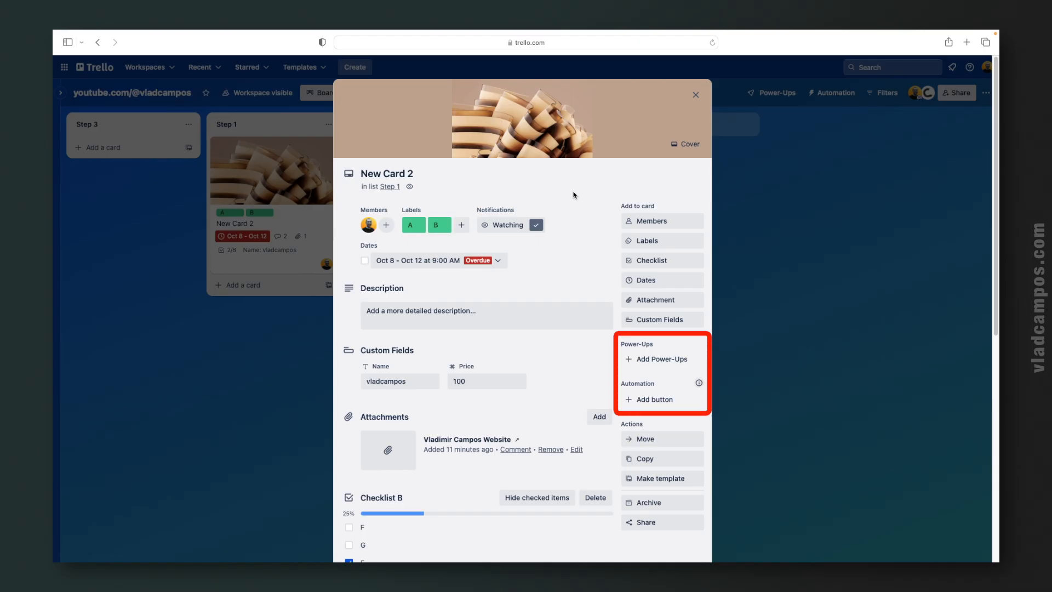
Move New Card 2 to the Step 3 list at position 1 on the same board.
left_click(665, 439)
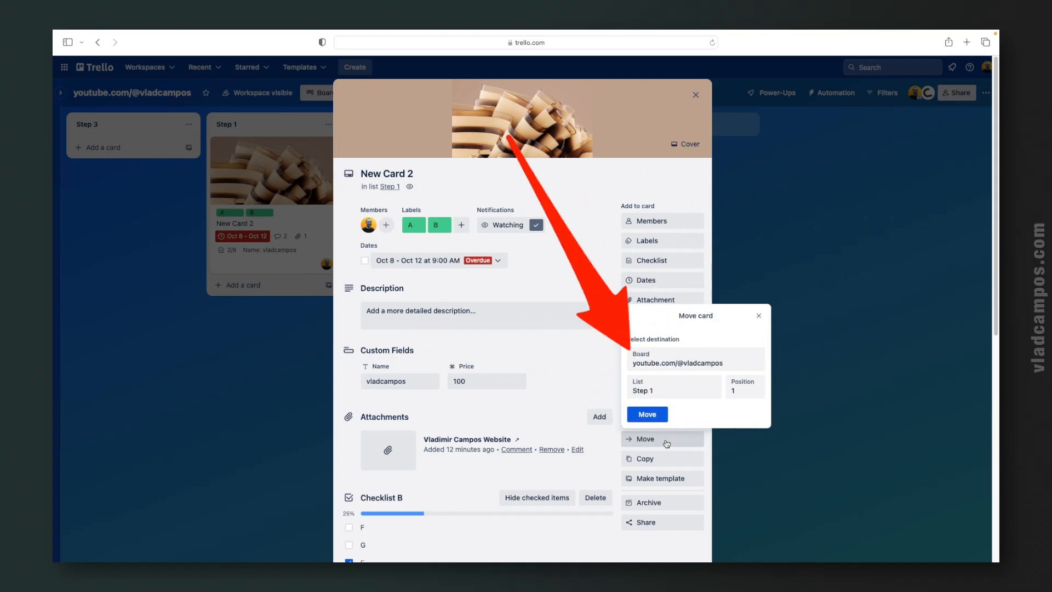
left_click(679, 398)
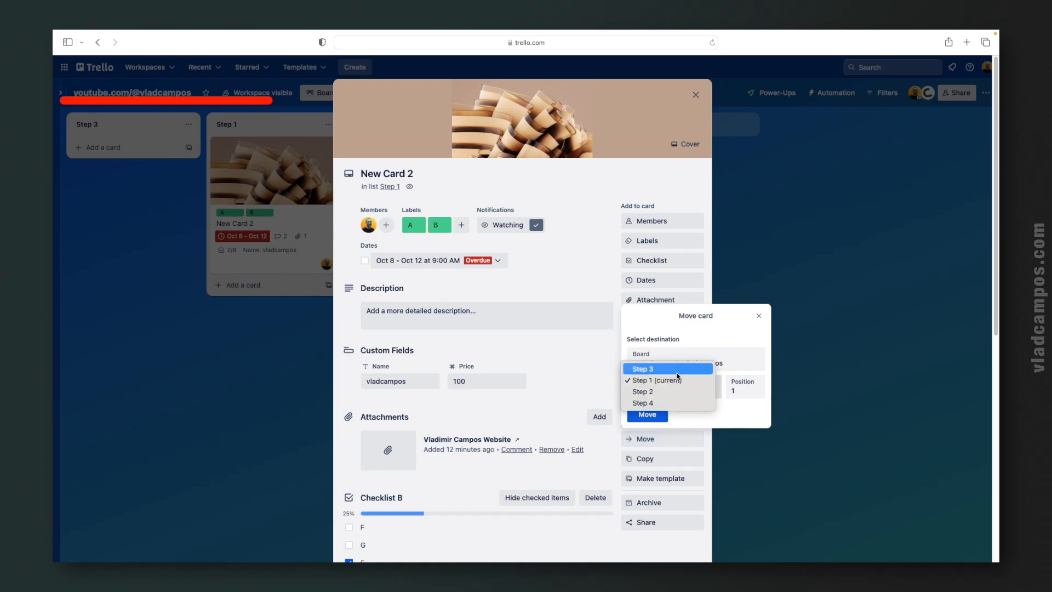
left_click(678, 372)
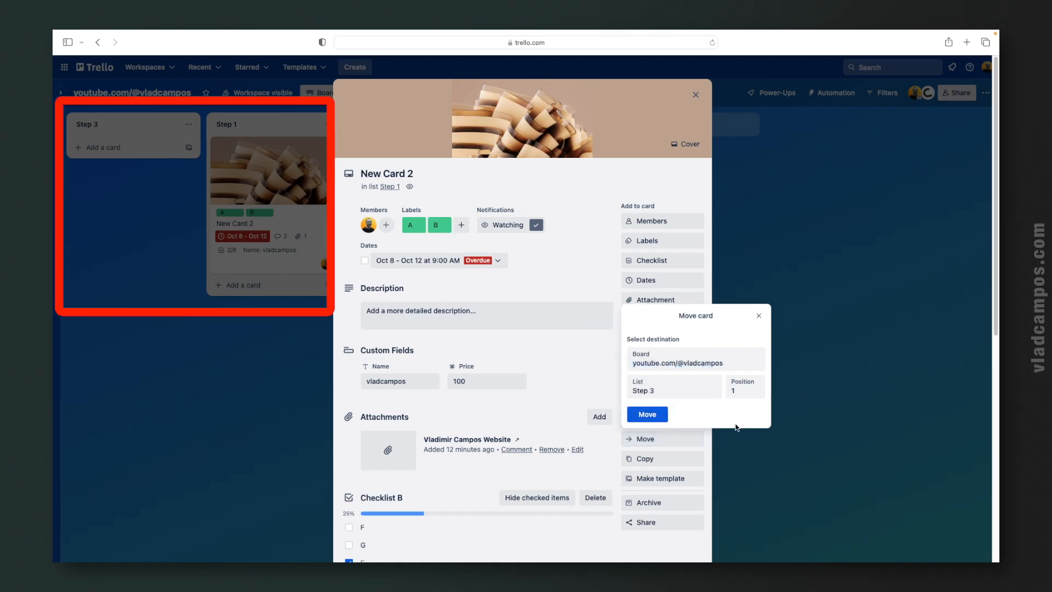
left_click(646, 414)
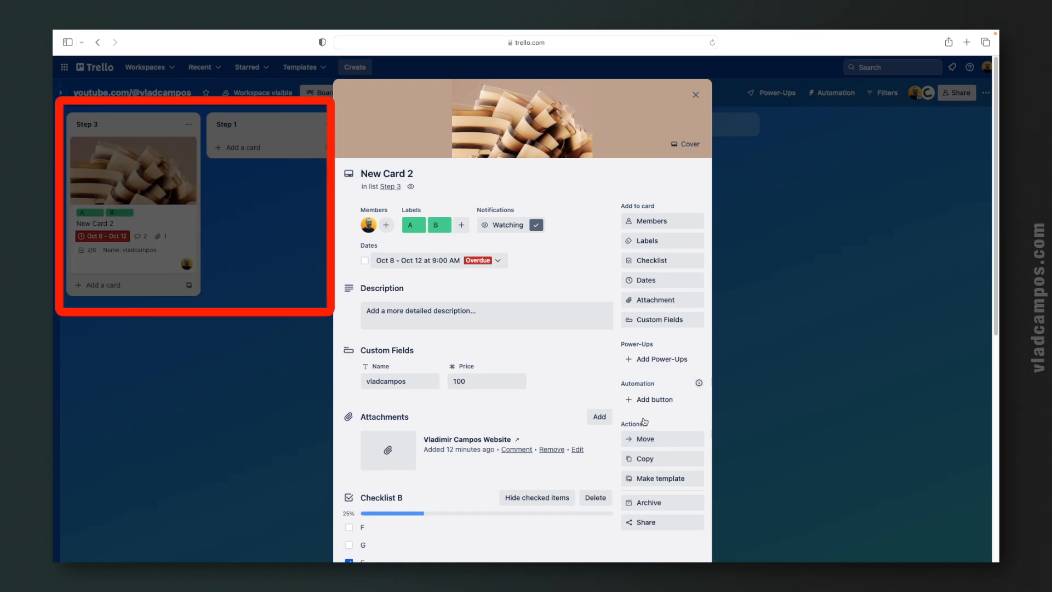
Copy New Card 2 to the Step 1 list under the title Copy, keeping all its contents.
left_click(645, 459)
left_click(677, 242)
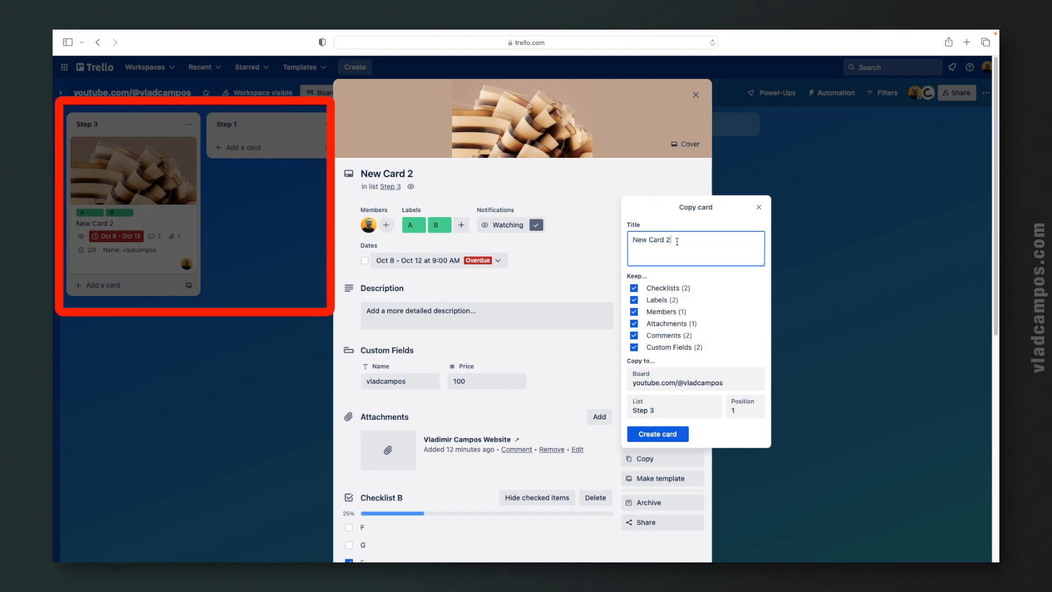
key("BackSpace")
key("BackSpace")
key("BackSpace")
key("BackSpace")
key("BackSpace")
key("BackSpace")
key("BackSpace")
key("BackSpace")
key("BackSpace")
key("BackSpace")
type("Copy")
left_click(672, 413)
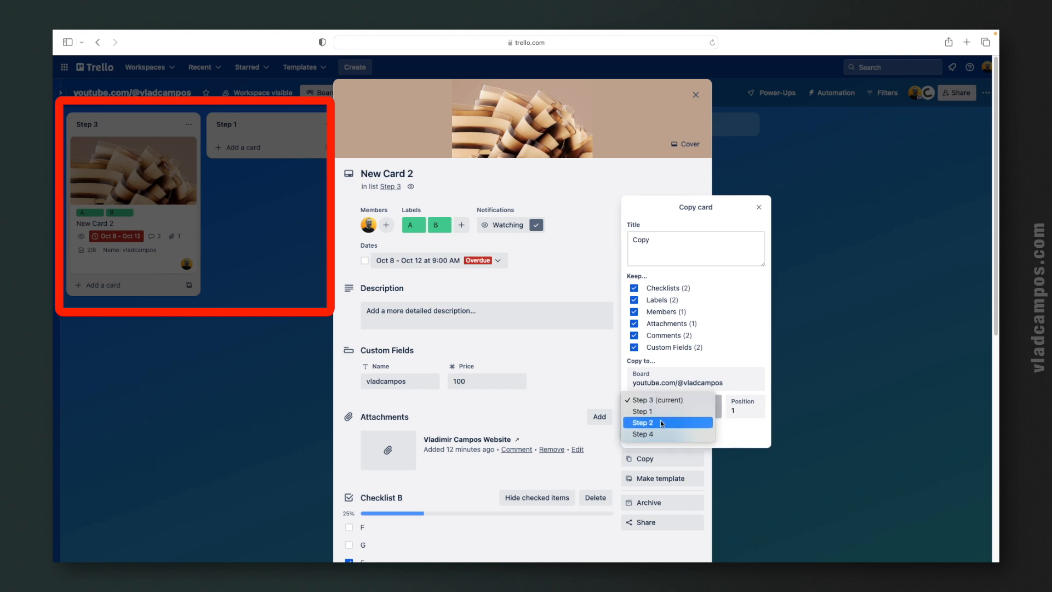
left_click(659, 410)
left_click(657, 434)
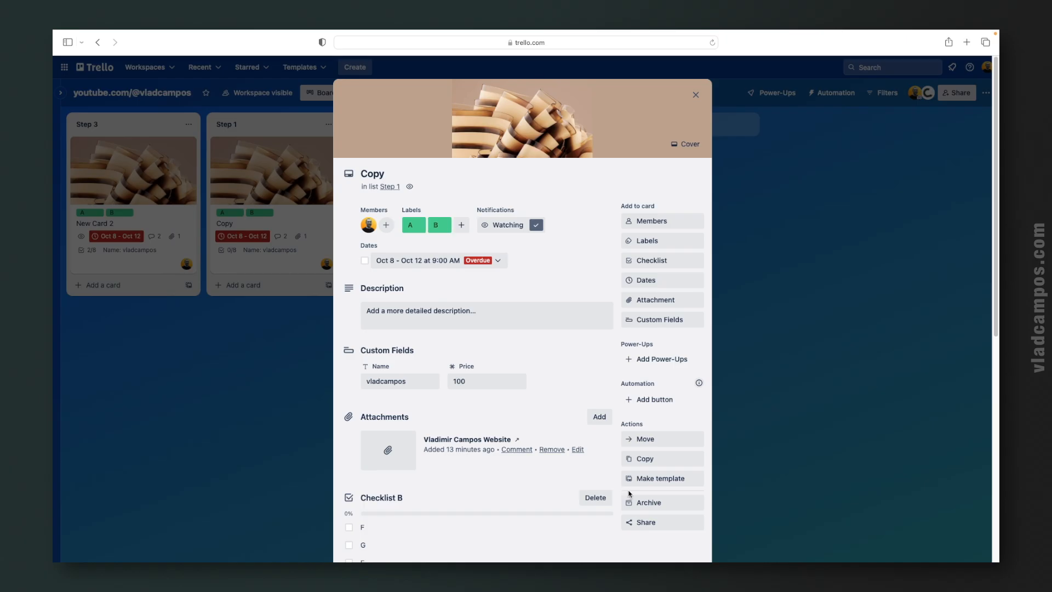
Archive the card titled Copy and close it to return to the board.
left_click(678, 502)
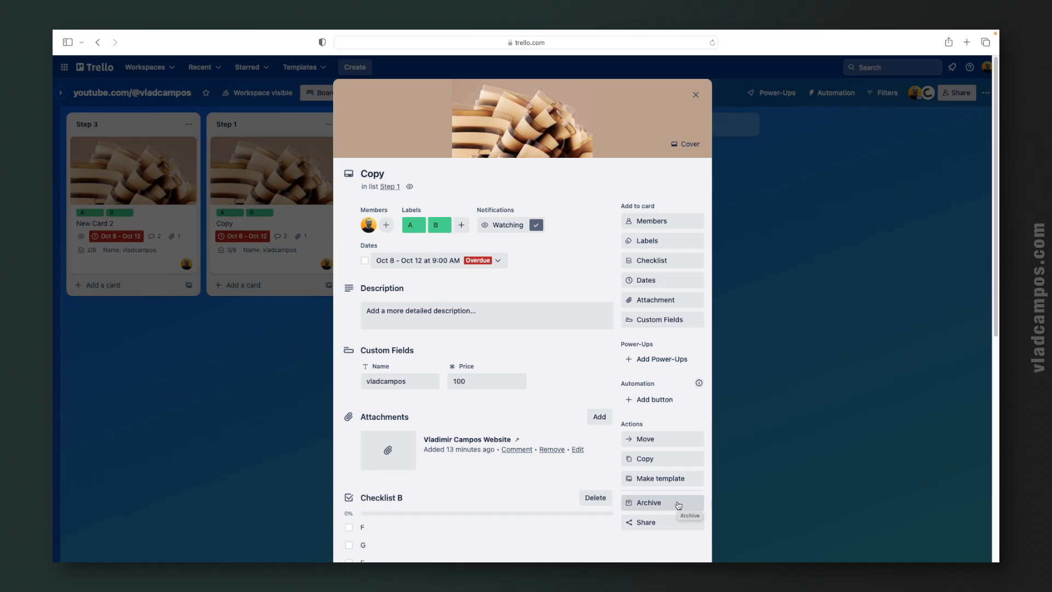
scroll(618, 546, "down", 1)
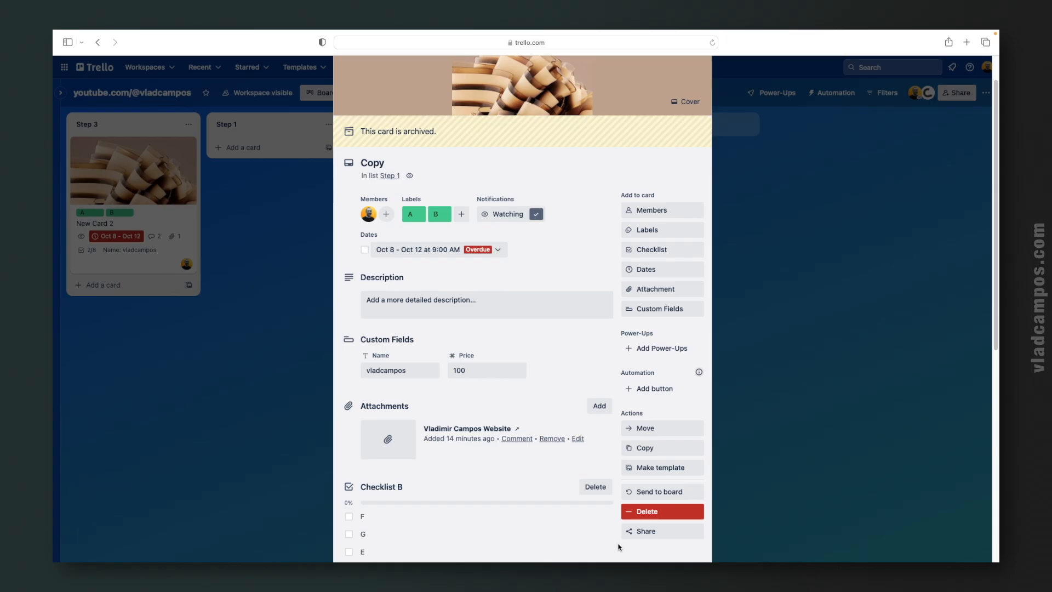
left_click(757, 339)
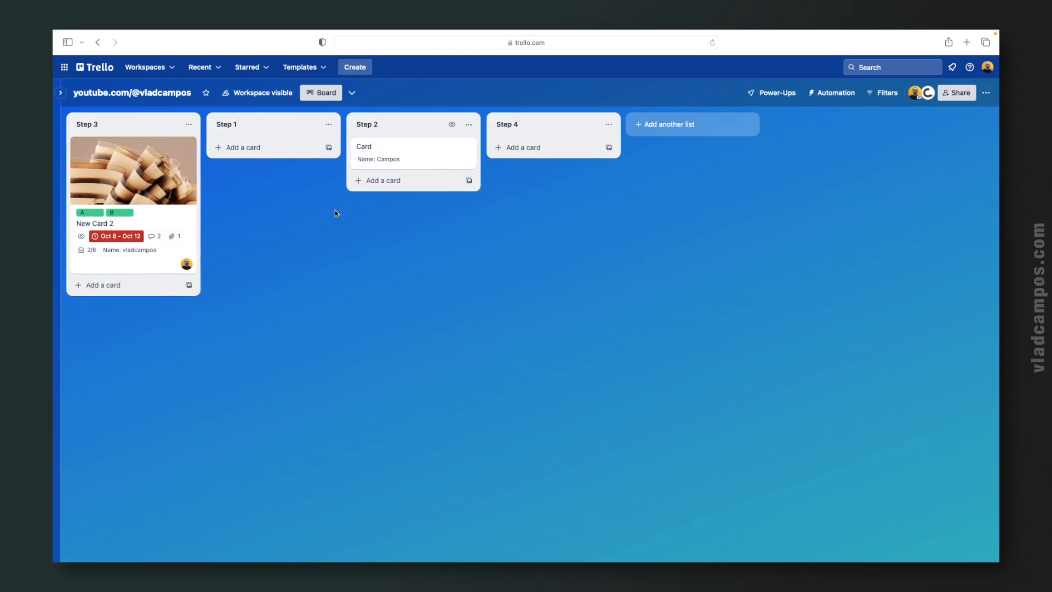
Permanently delete the card titled Card in the Step 2 list through its sharing options.
left_click(433, 155)
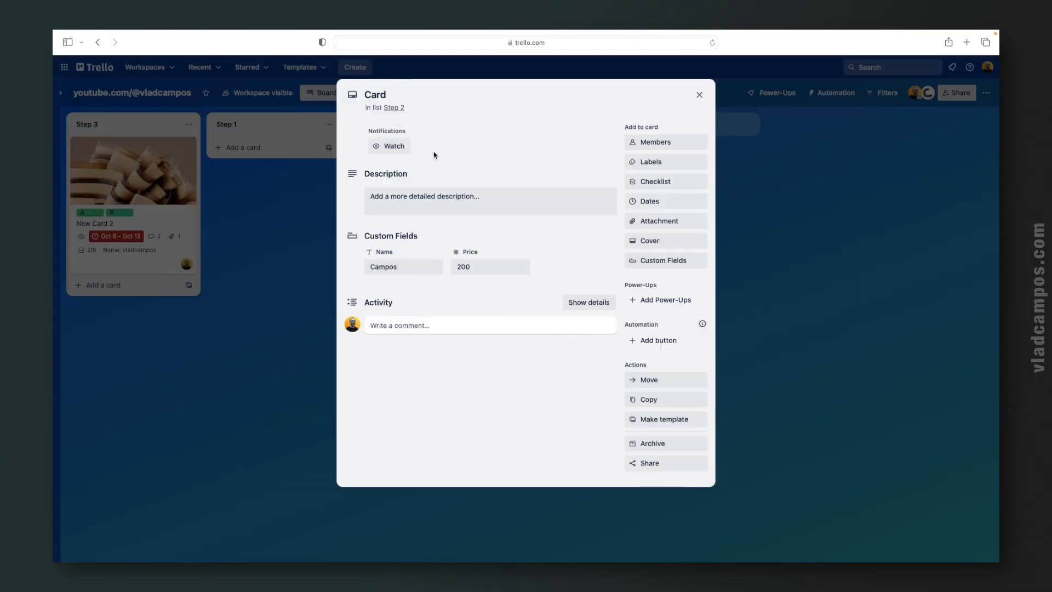
left_click(683, 466)
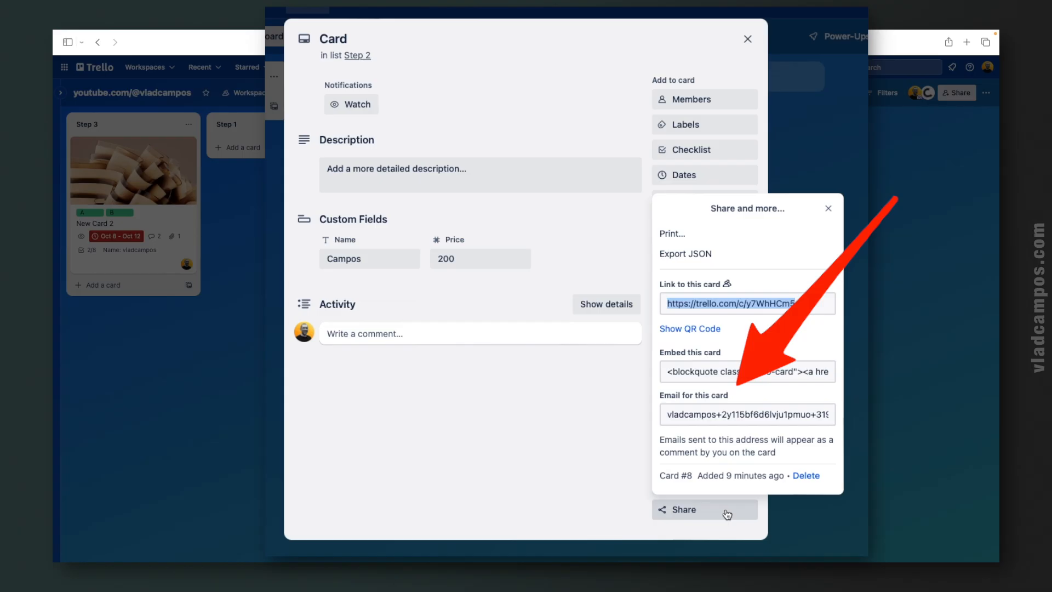
left_click(805, 476)
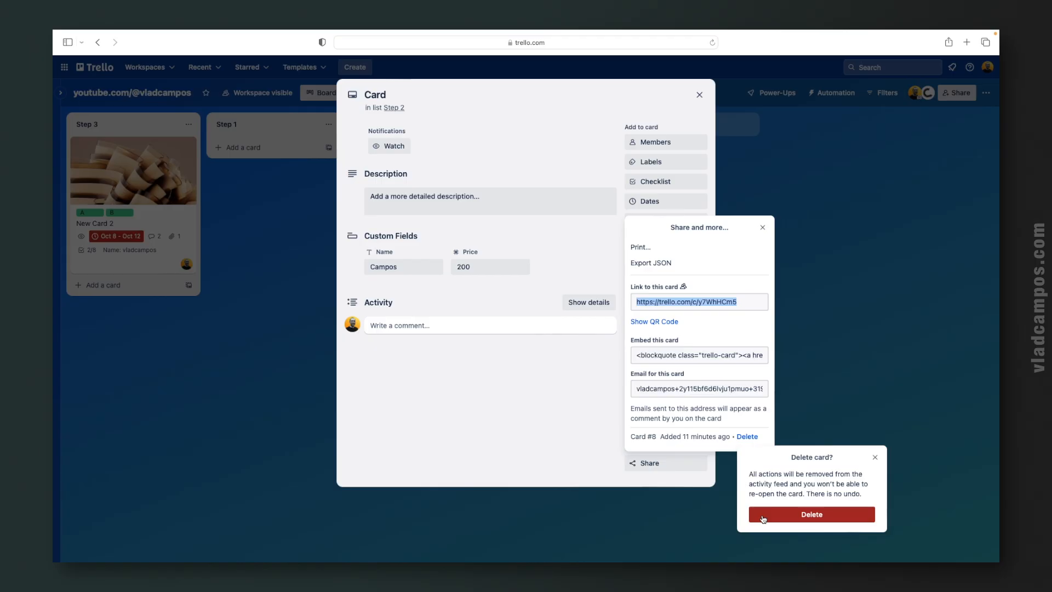
left_click(763, 517)
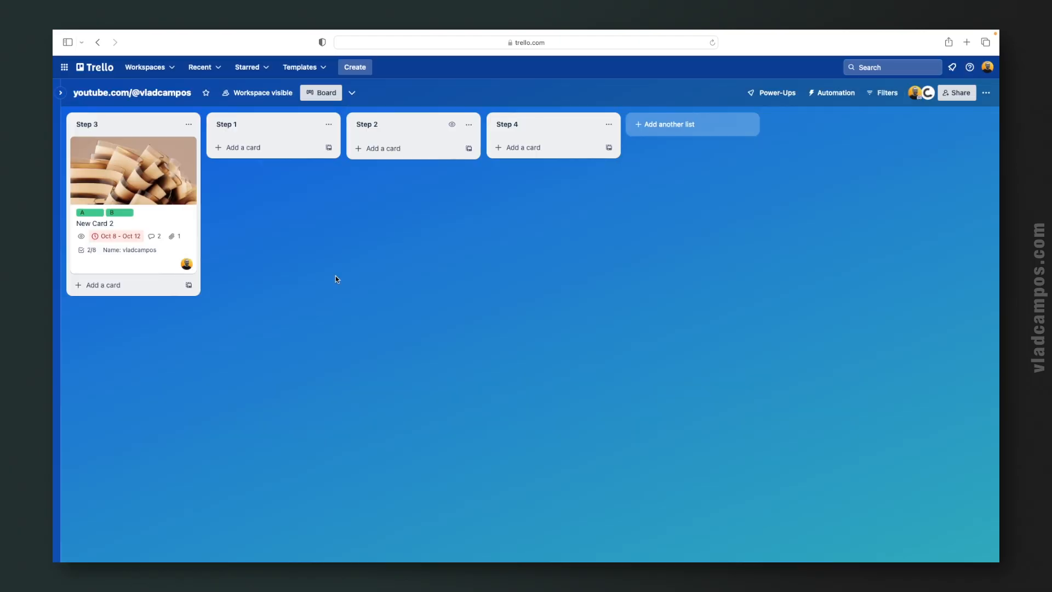
Quick-edit New Card 2 from the board, removing label B and opening its cover options.
mouse_move(181, 164)
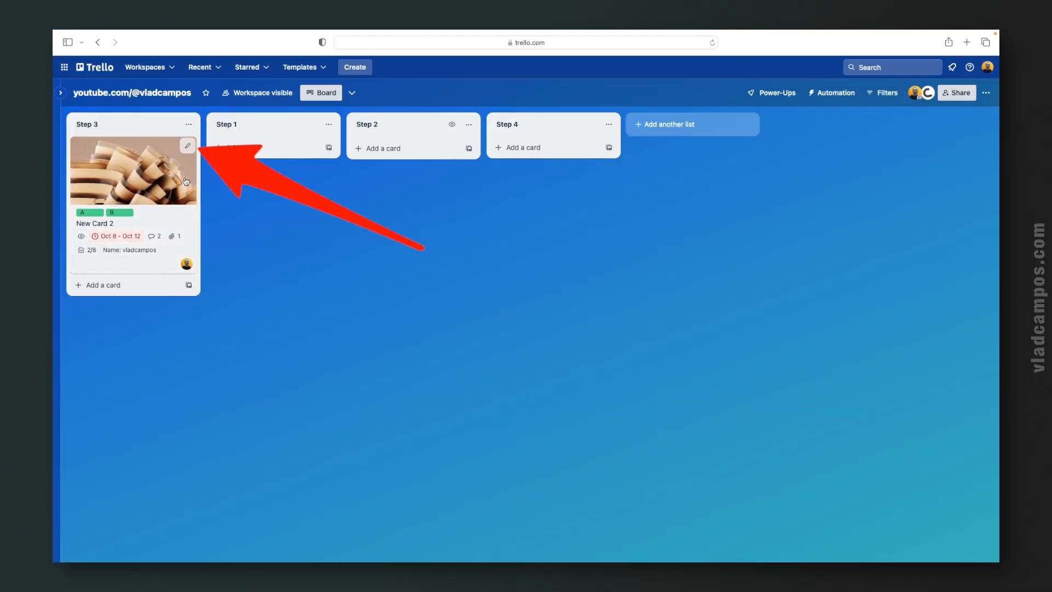
right_click(176, 150)
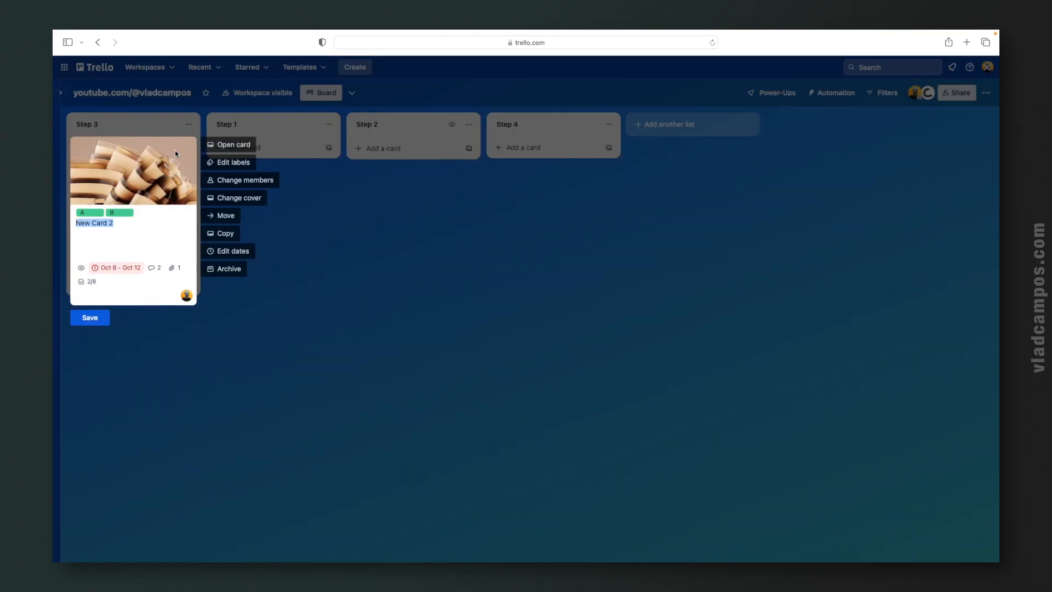
left_click(231, 163)
left_click(215, 261)
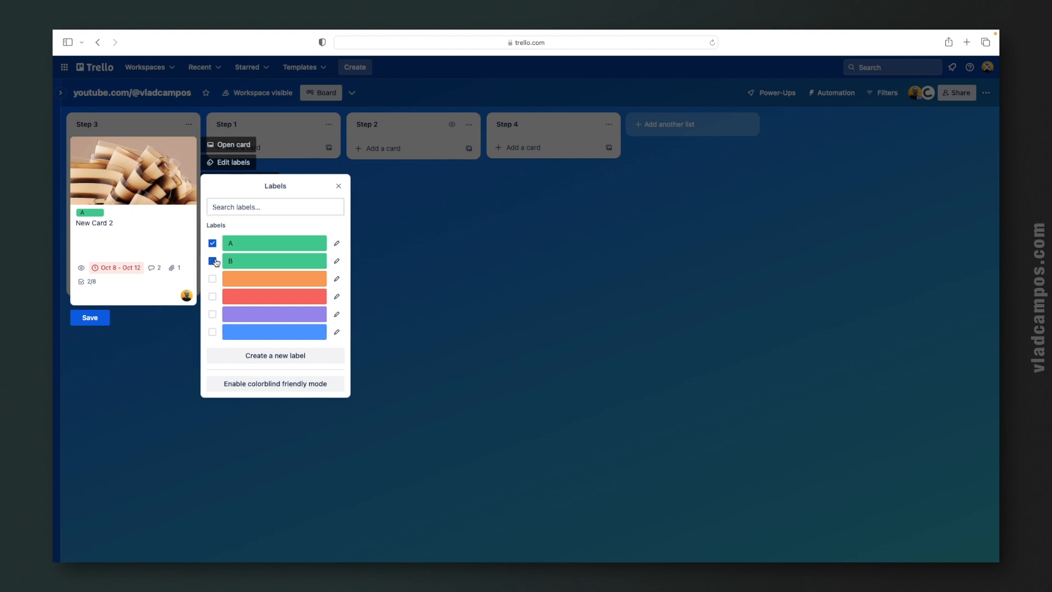
left_click(229, 164)
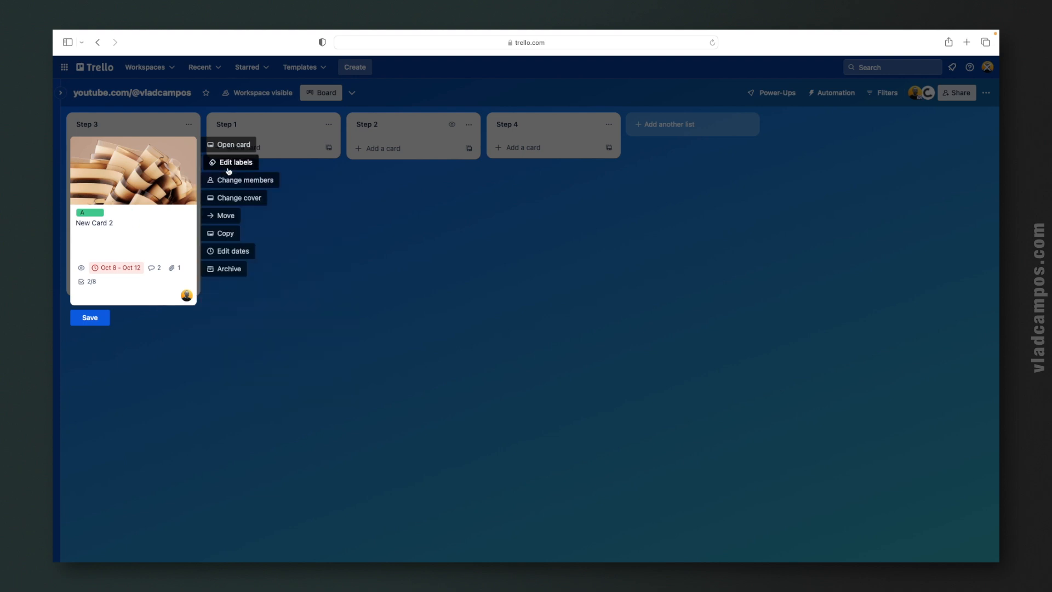
left_click(243, 198)
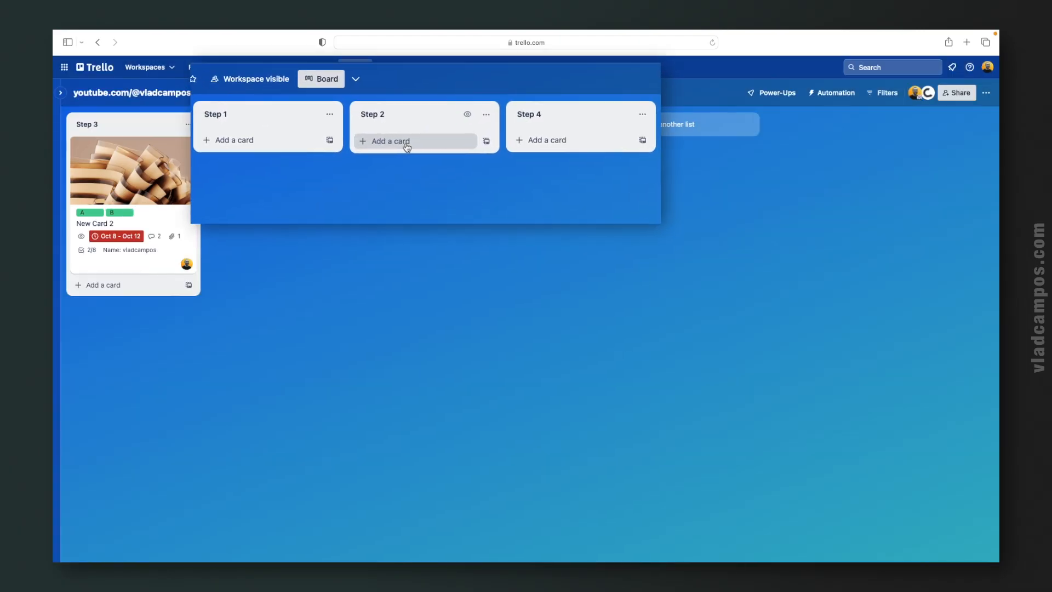
Add a card titled New Client to the Step 2 list.
left_click(406, 143)
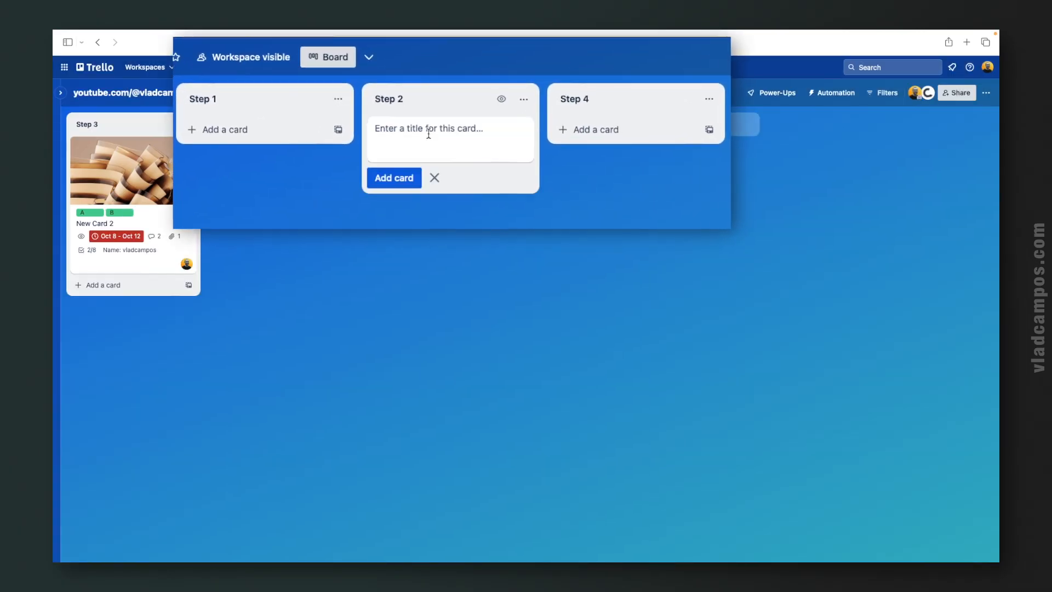
type("New Clie")
type("t")
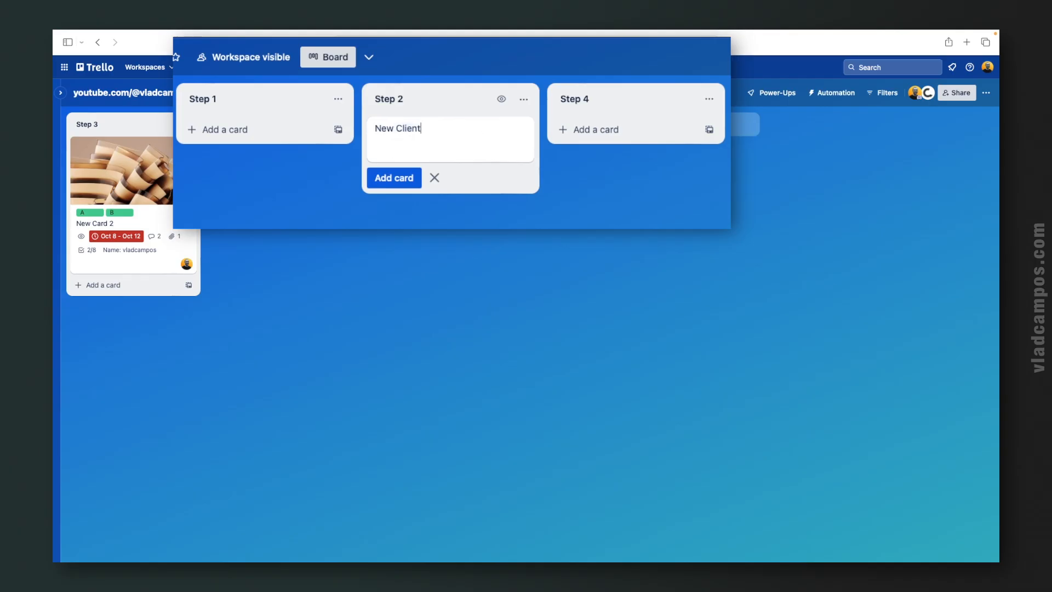
key("Return")
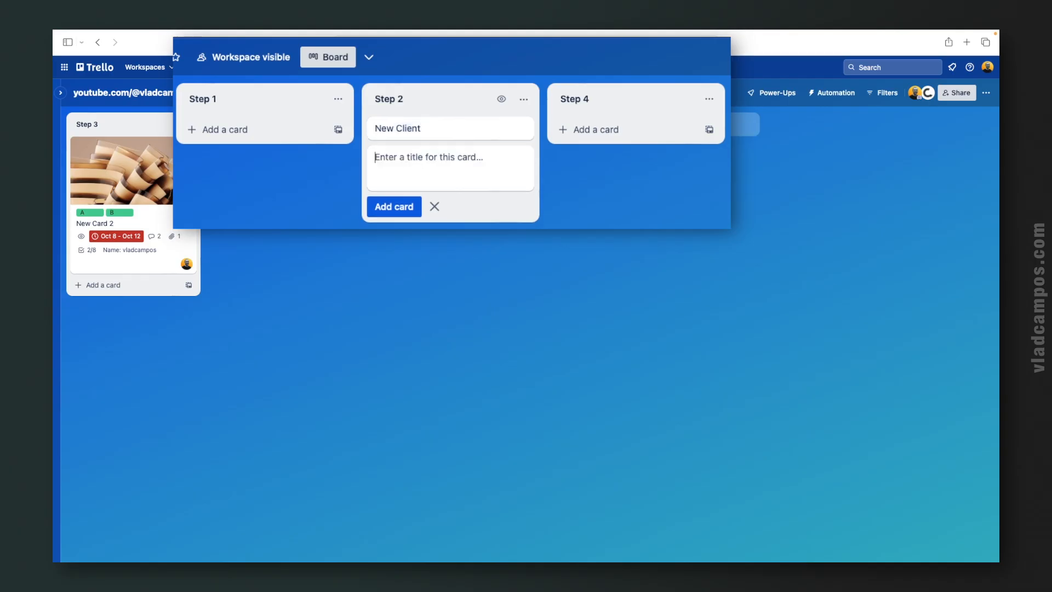
Open the New Client card, assign the board owner as its member and apply label A.
left_click(455, 141)
left_click(650, 147)
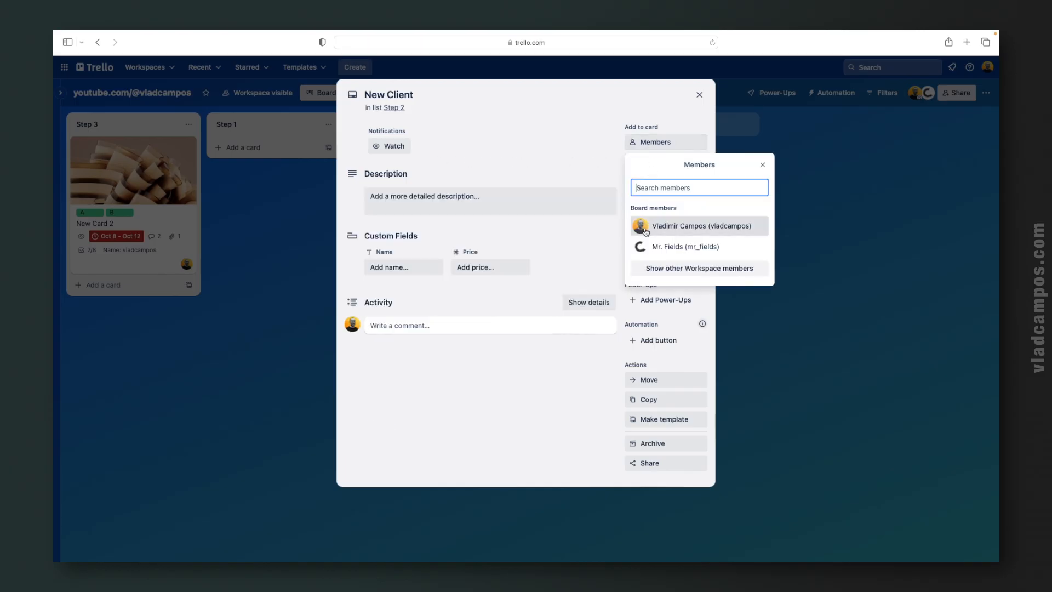
left_click(650, 225)
left_click(603, 113)
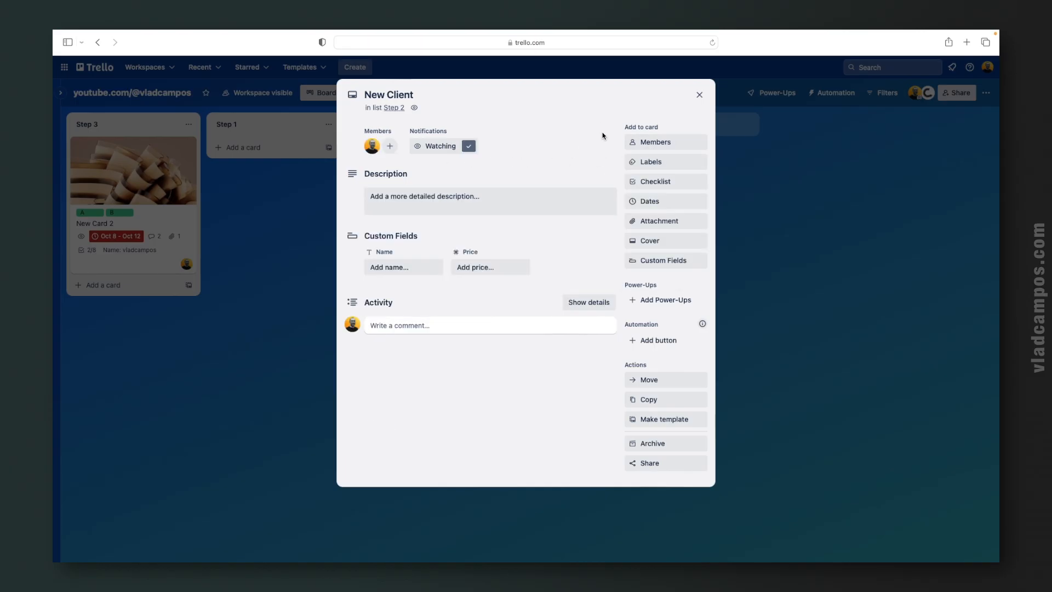
left_click(652, 162)
left_click(635, 244)
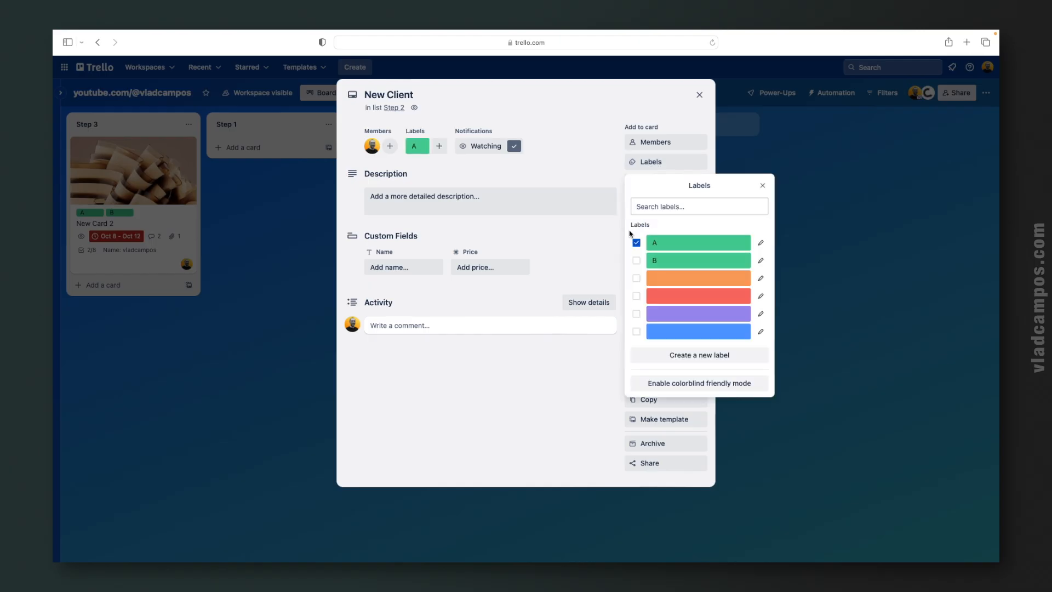
key("Escape")
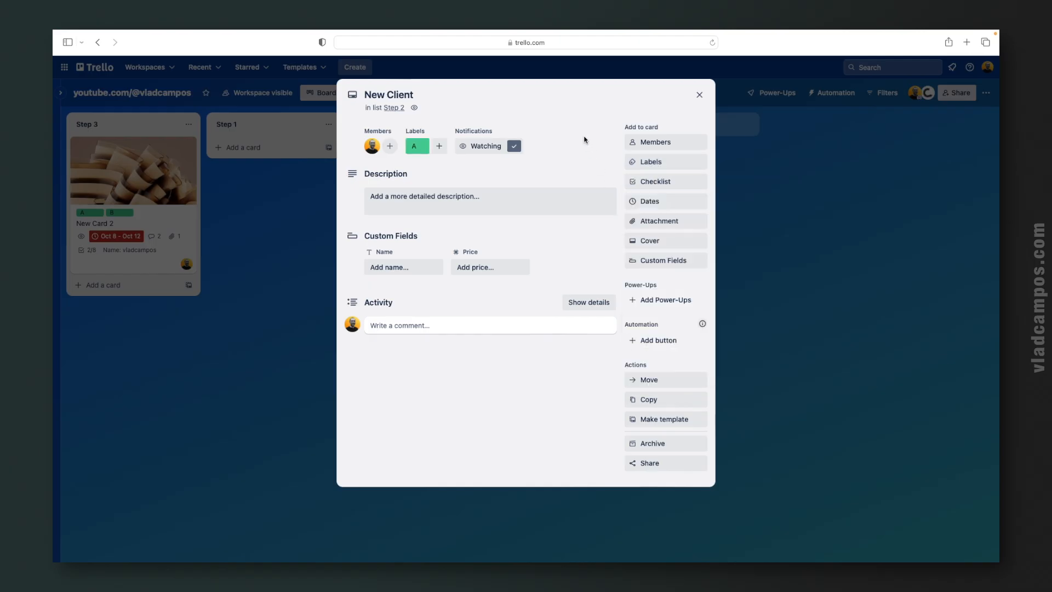
Add a checklist to the New Client card with items copied from New Card 2's Checklist A, and make the card a template.
left_click(654, 186)
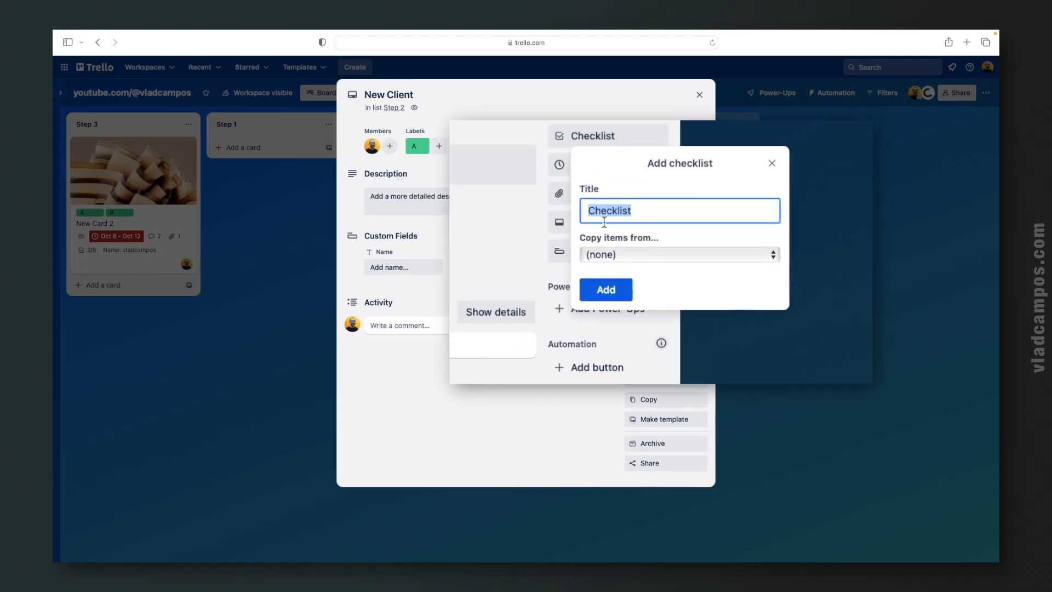
left_click(618, 255)
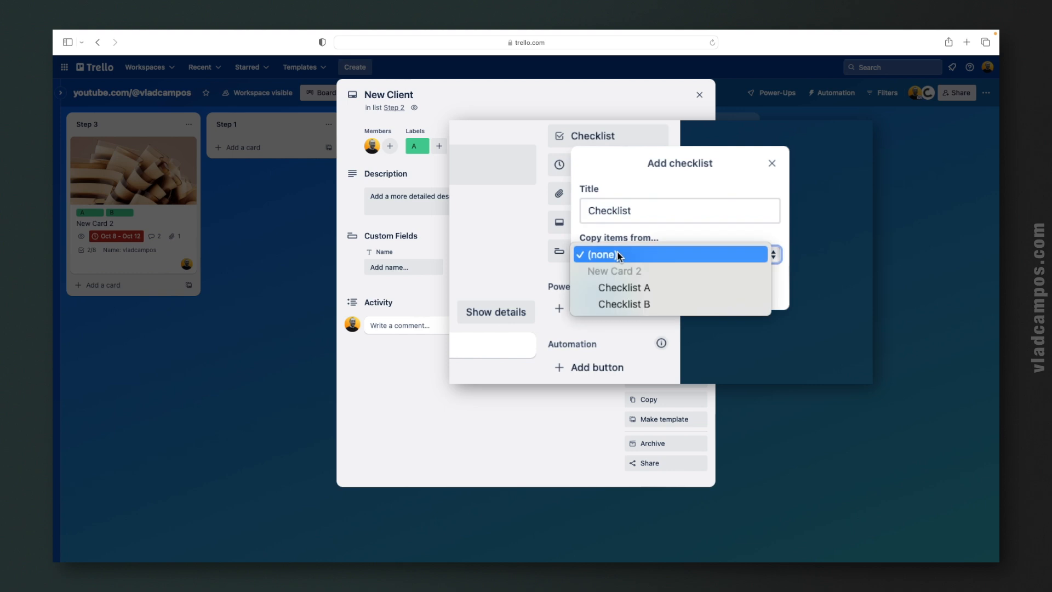
left_click(662, 288)
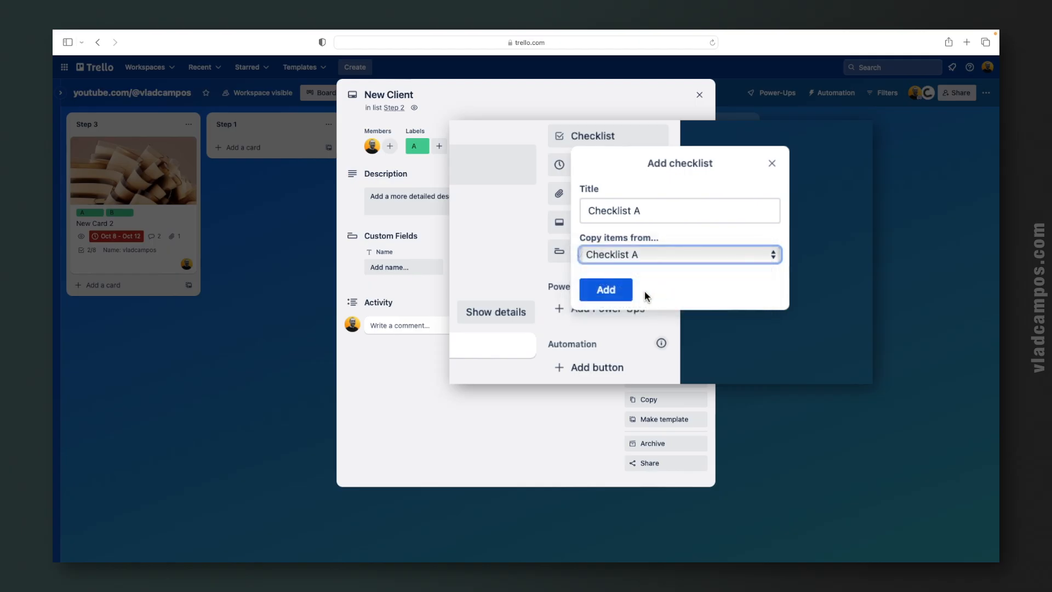
left_click(616, 293)
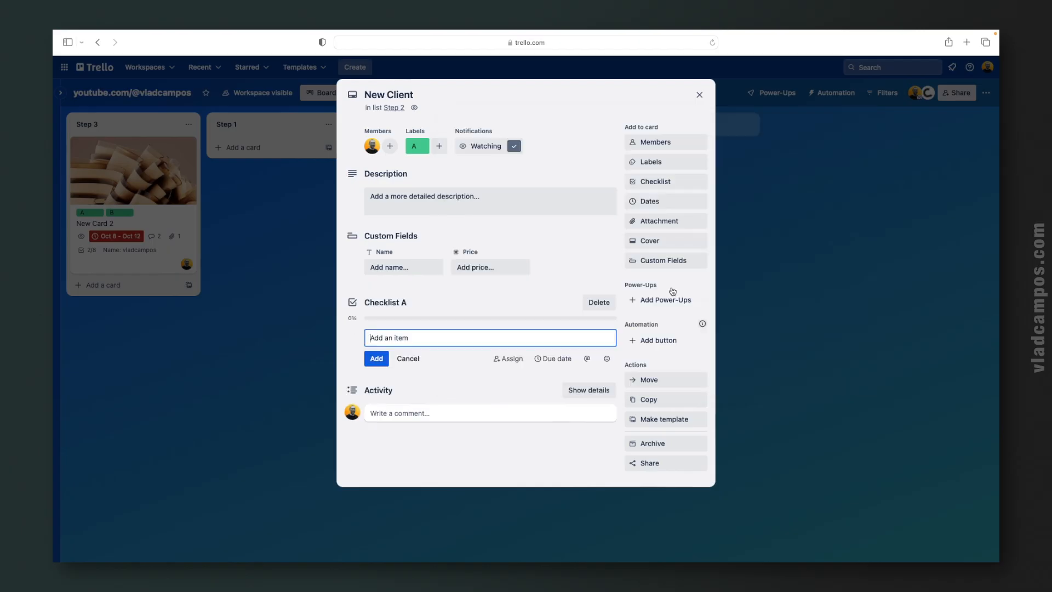
left_click(598, 242)
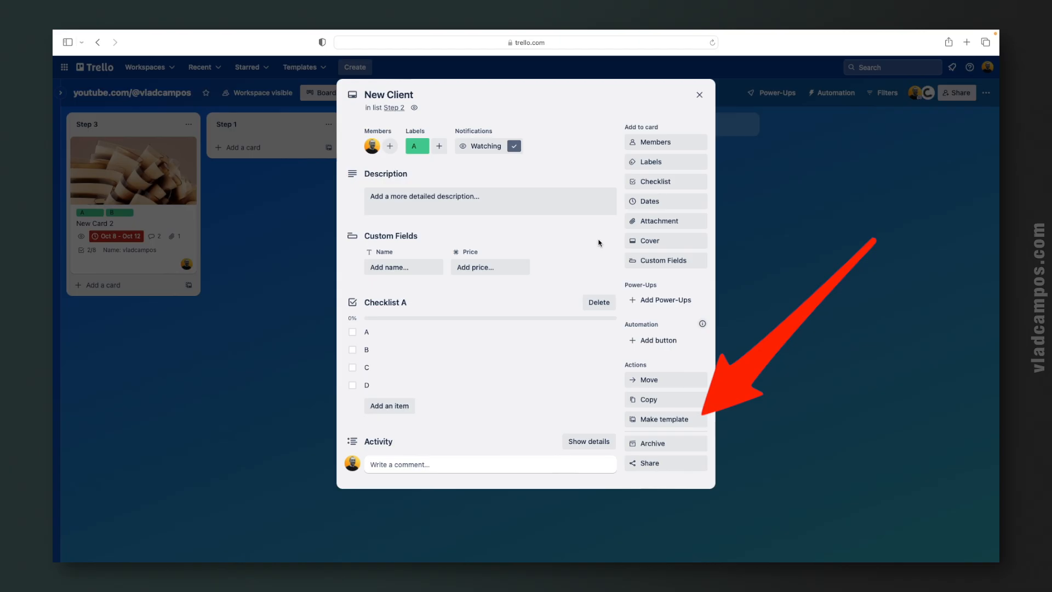
left_click(686, 420)
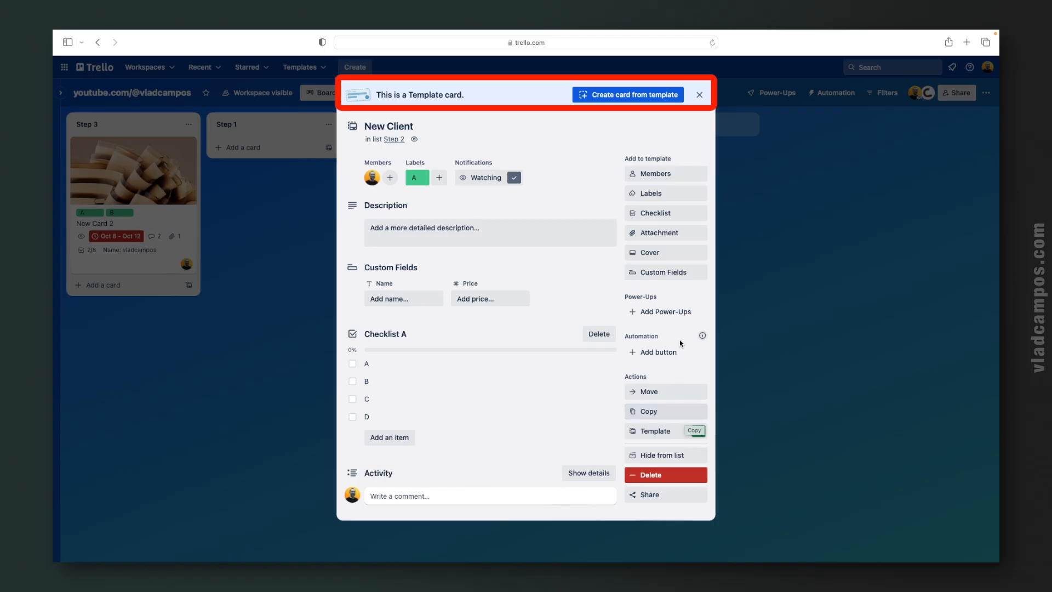
left_click(700, 96)
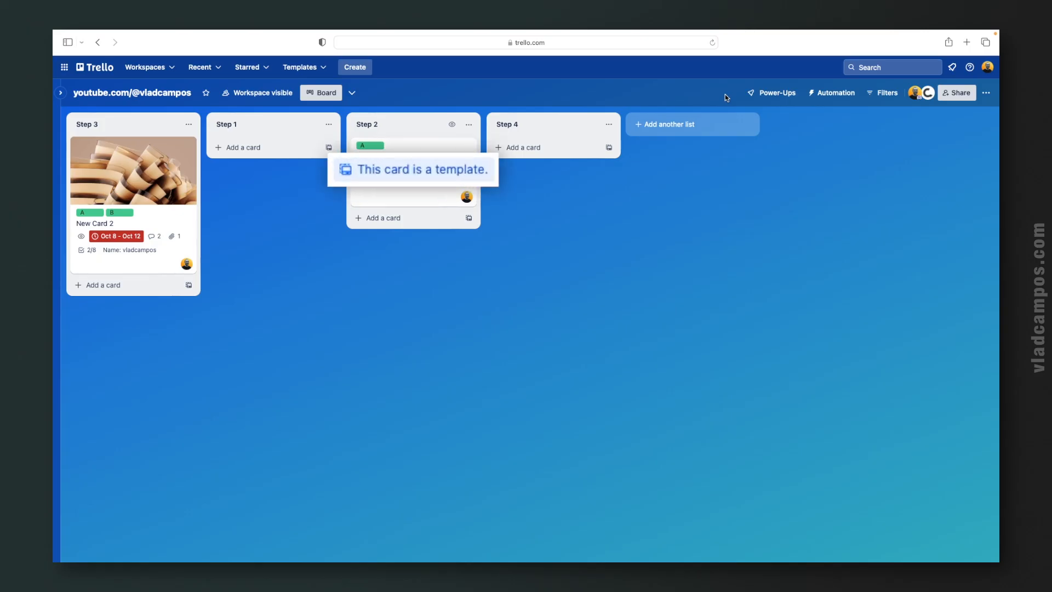
Add a list titled RESOURCES to the board and move the New Client template card into it.
left_click(670, 124)
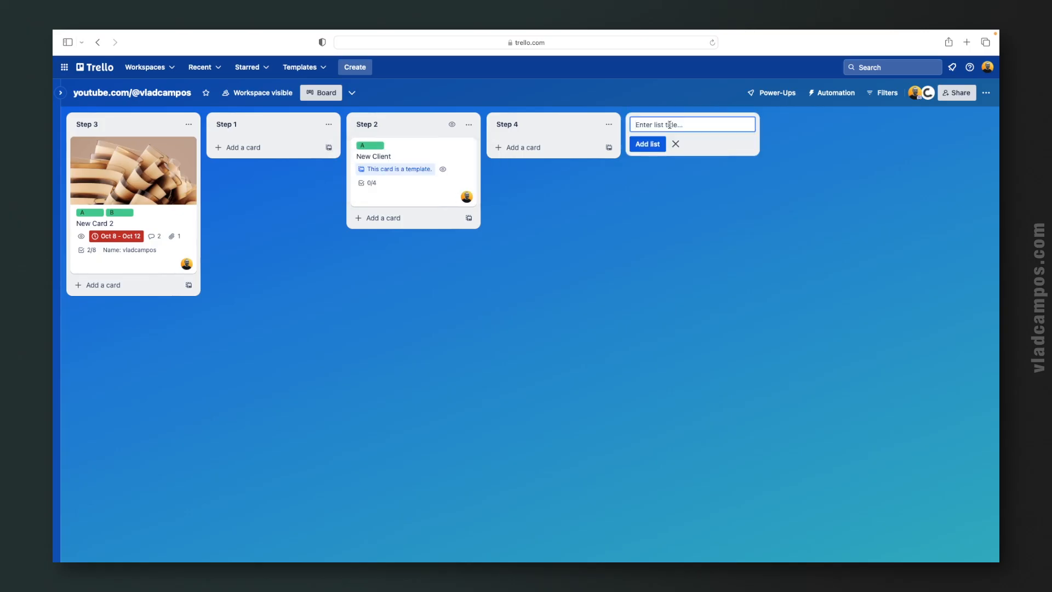
type("R")
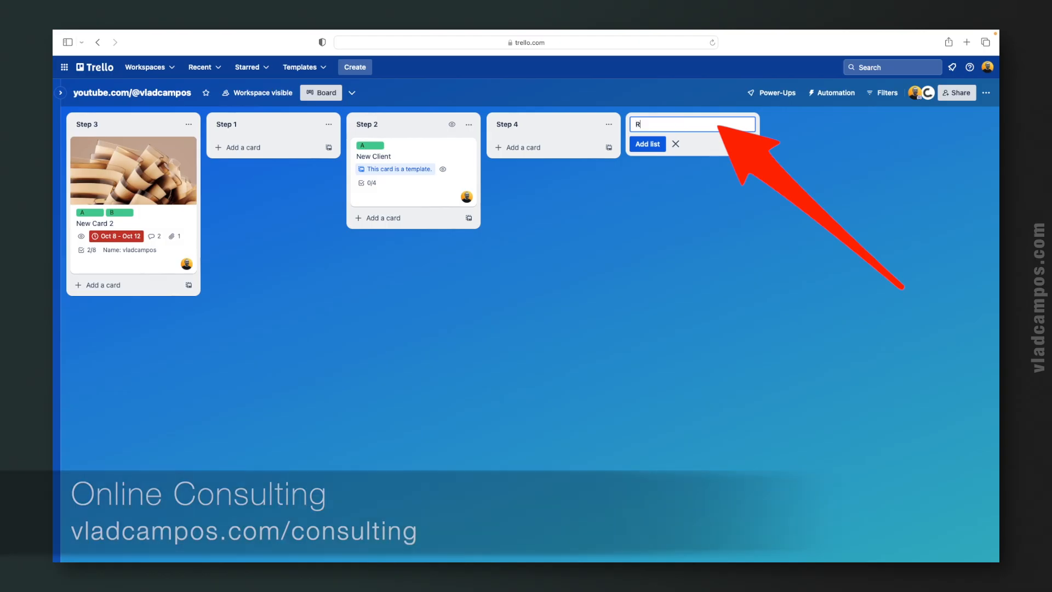
type("ESOURCES")
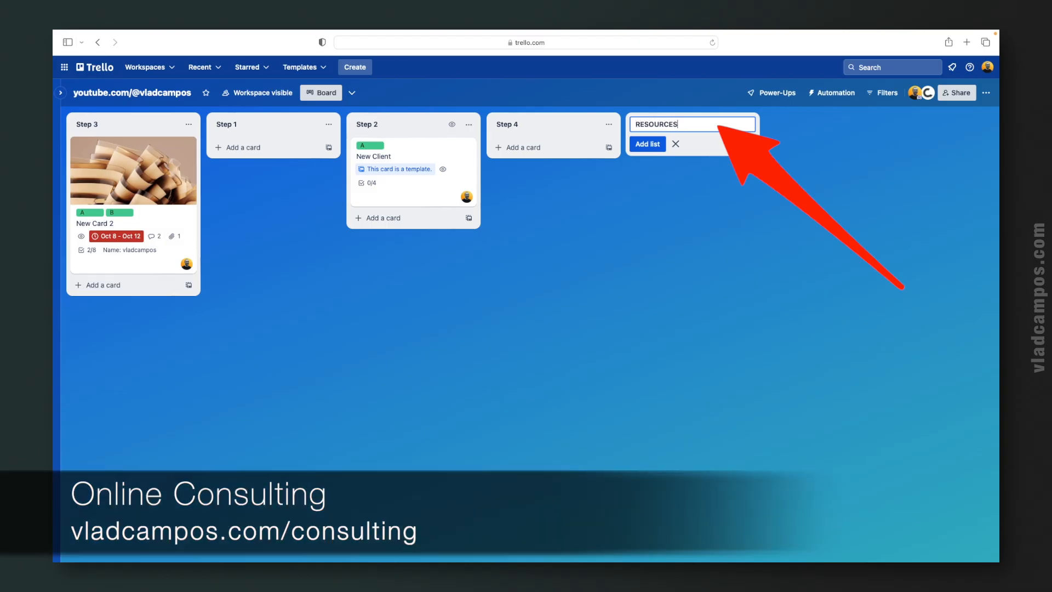
key("Return")
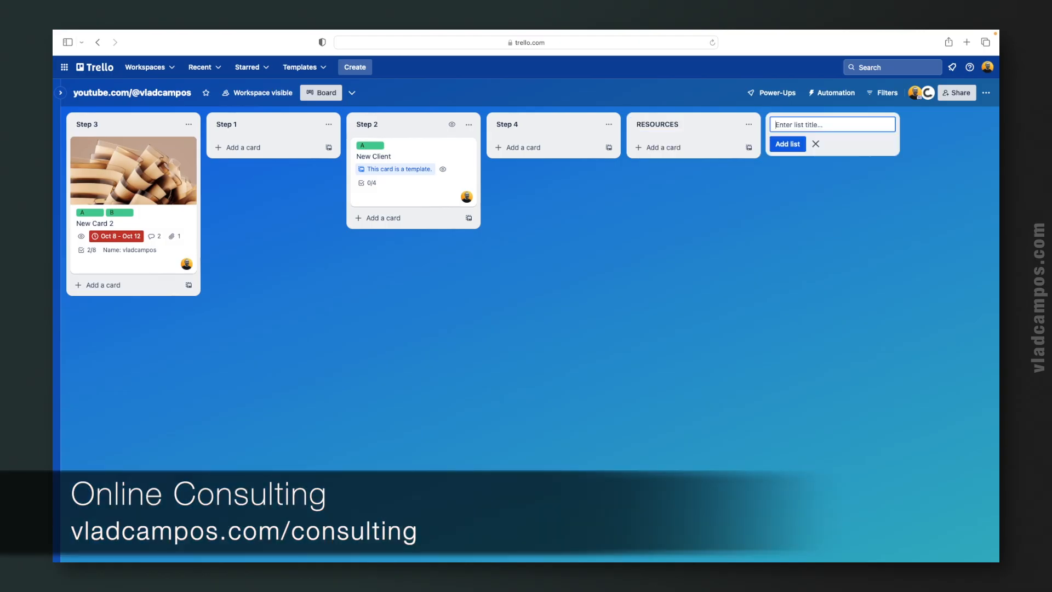
left_click(817, 144)
left_click_drag(441, 147, 696, 156)
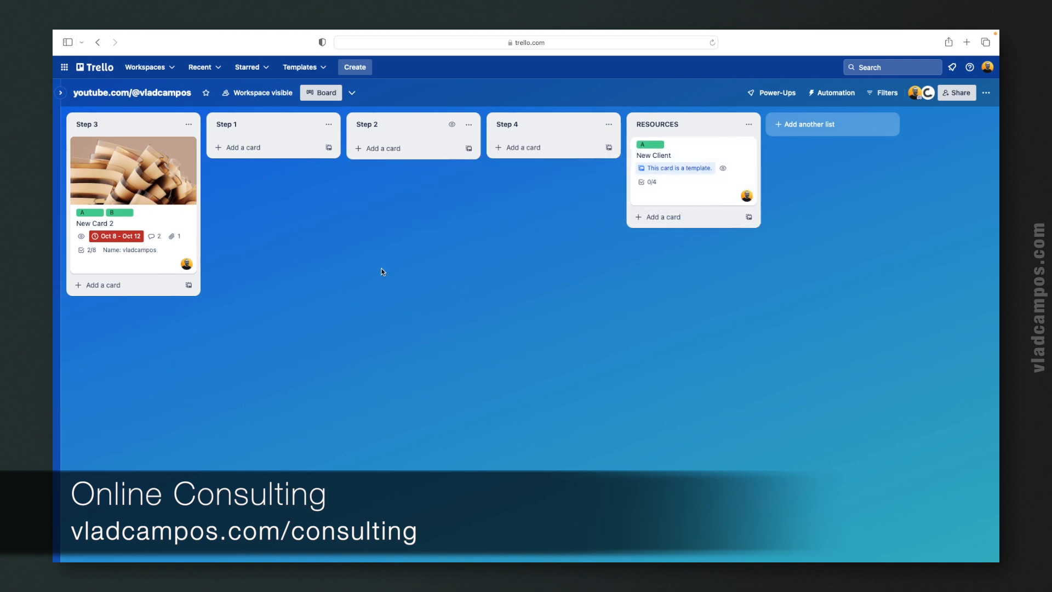
Create a card titled vladcampos.com in the Step 1 list from the New Client template, keeping its checklists, labels and members.
left_click(329, 149)
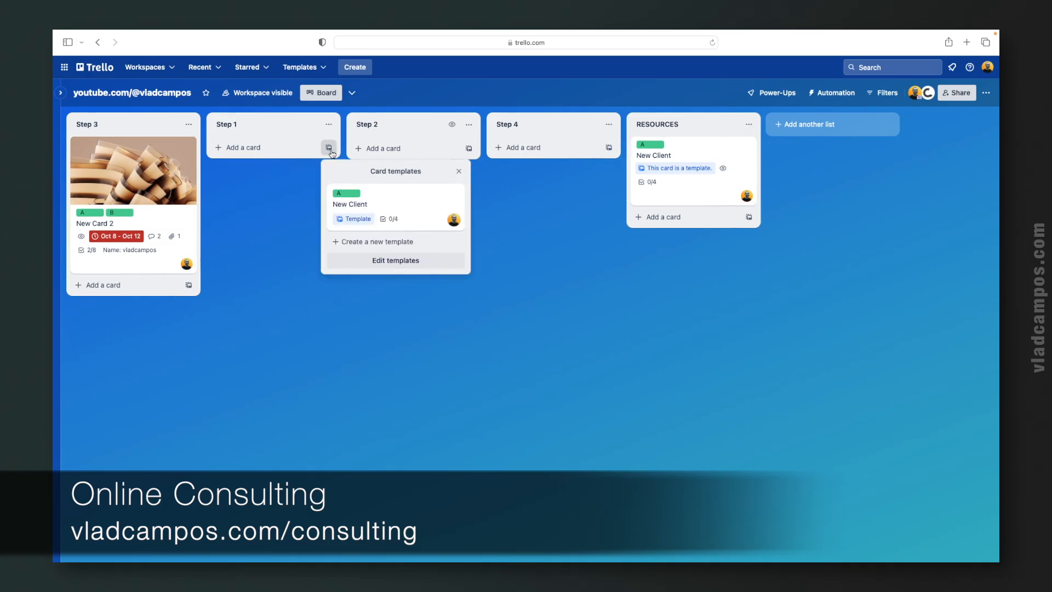
left_click(408, 209)
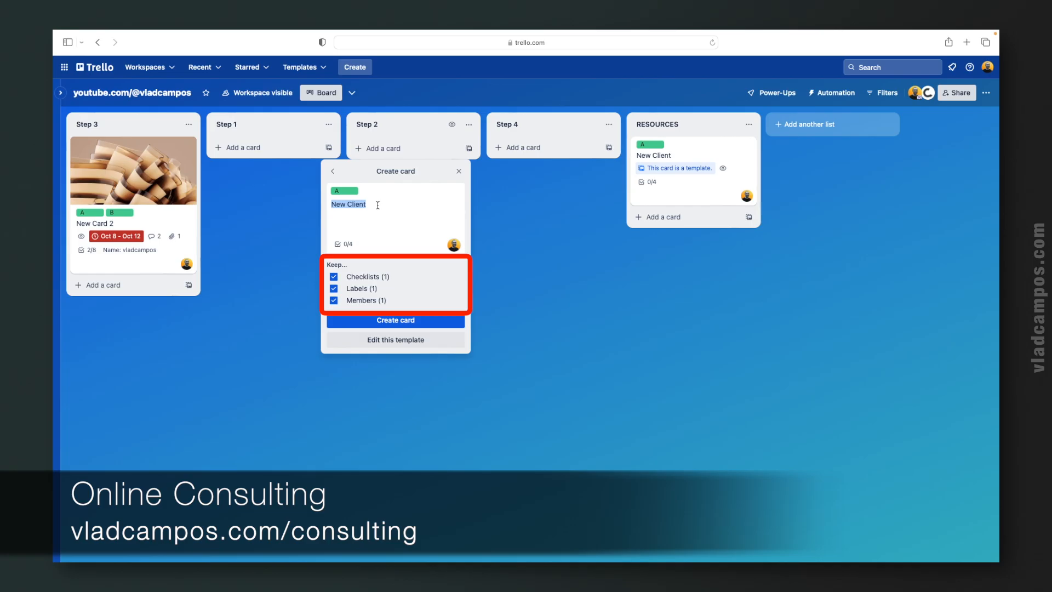
type("vla")
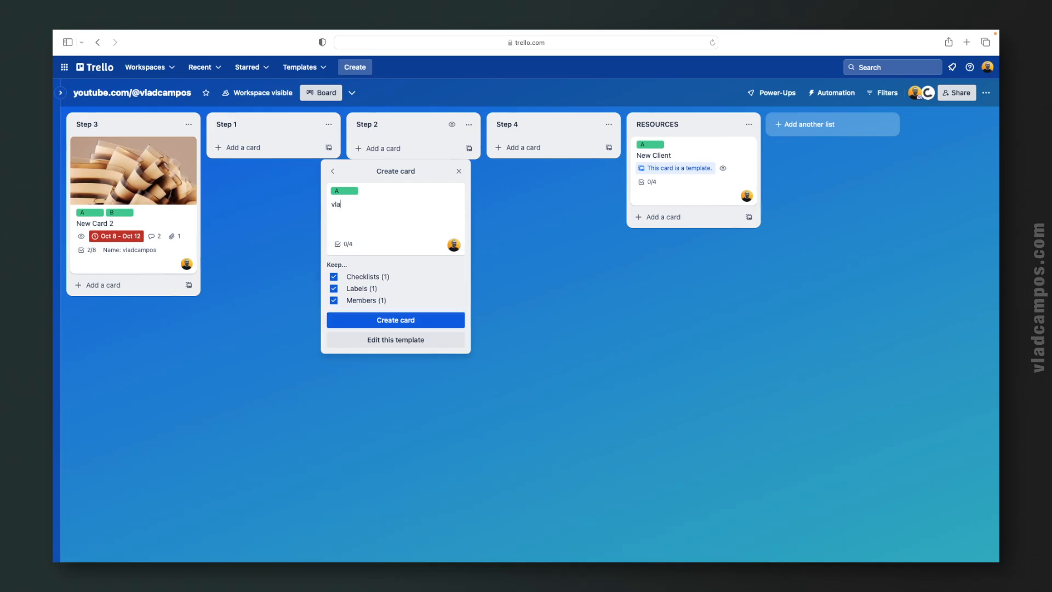
type("dcampos.com")
left_click(441, 320)
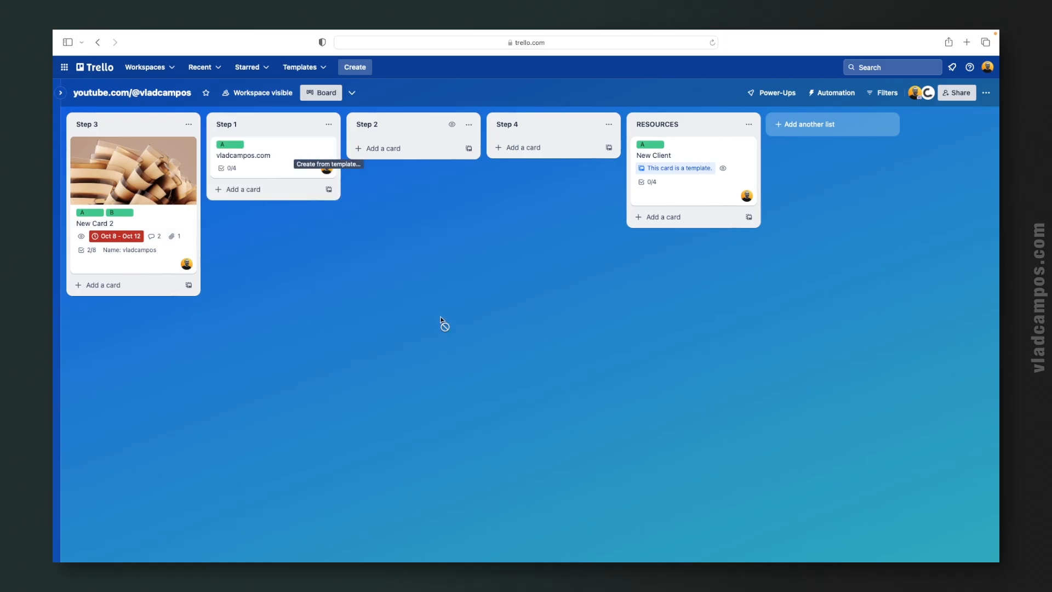
Look at the attachment options of the vladcampos.com card, including the recently viewed links, and return to the board.
left_click(281, 169)
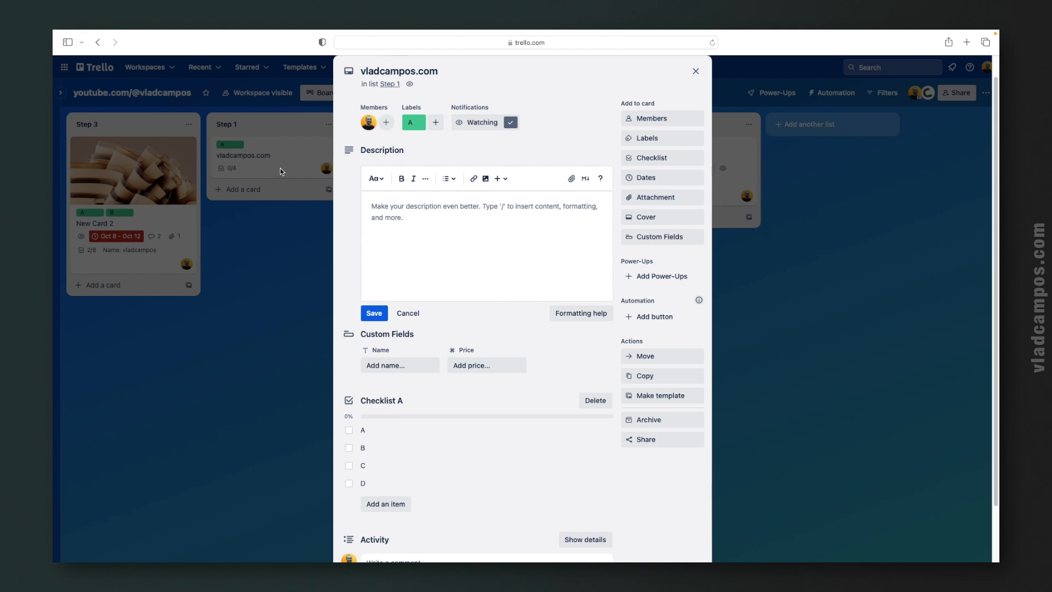
left_click(280, 168)
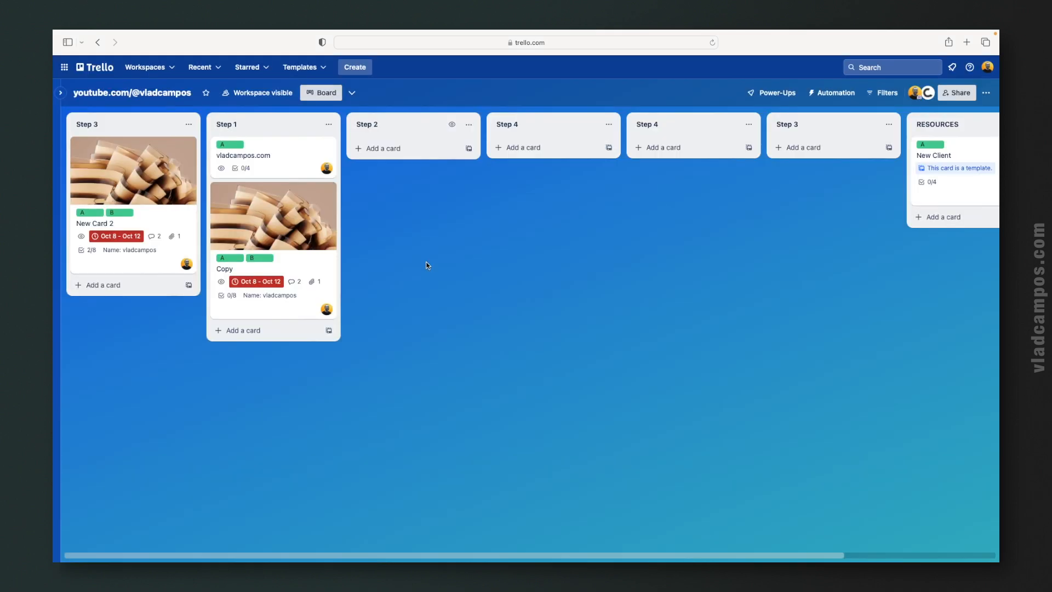
left_click(285, 166)
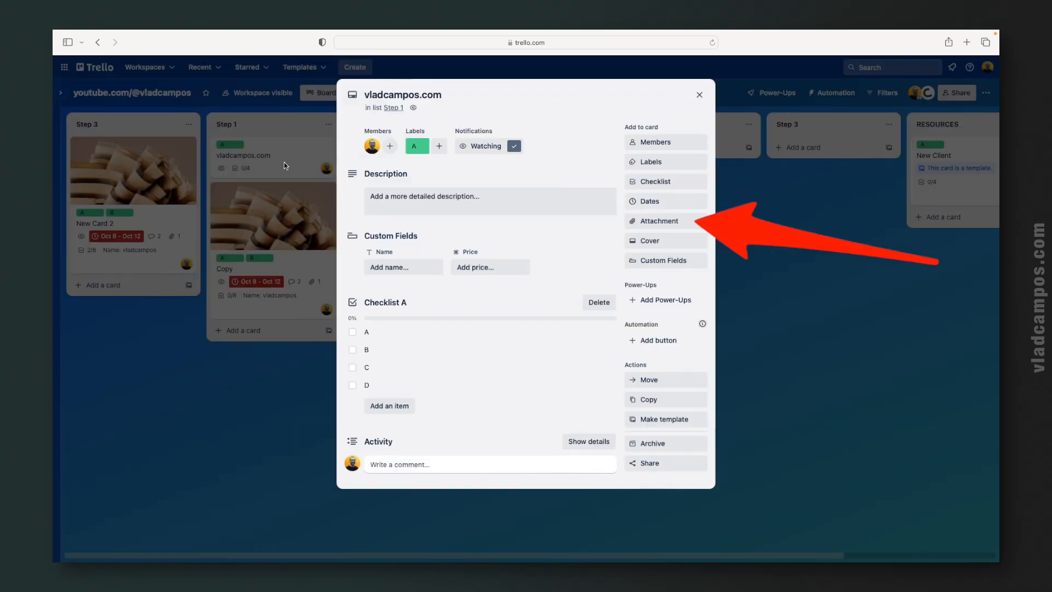
left_click(636, 222)
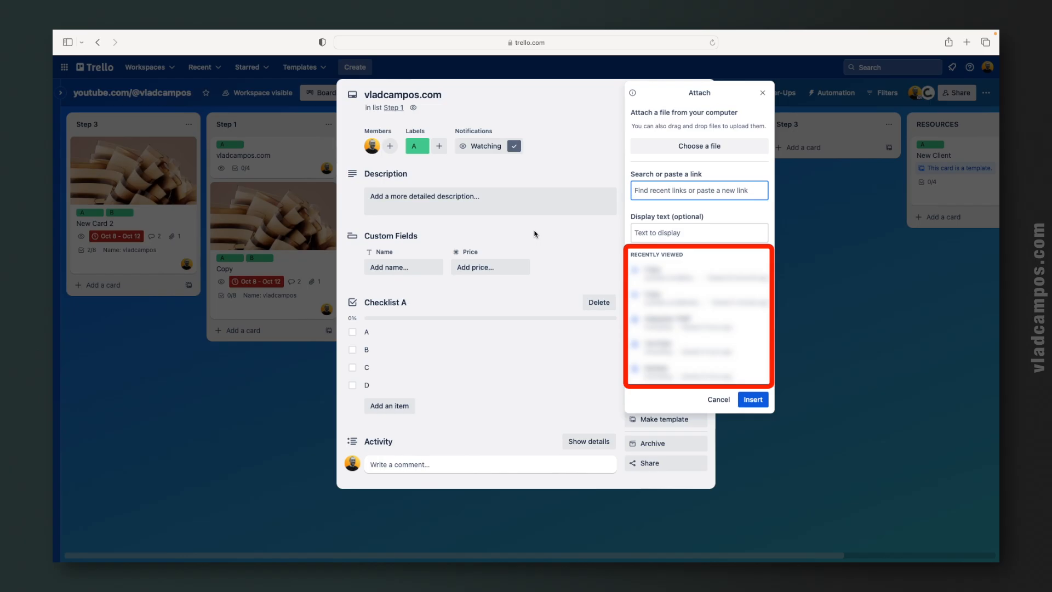
left_click(274, 391)
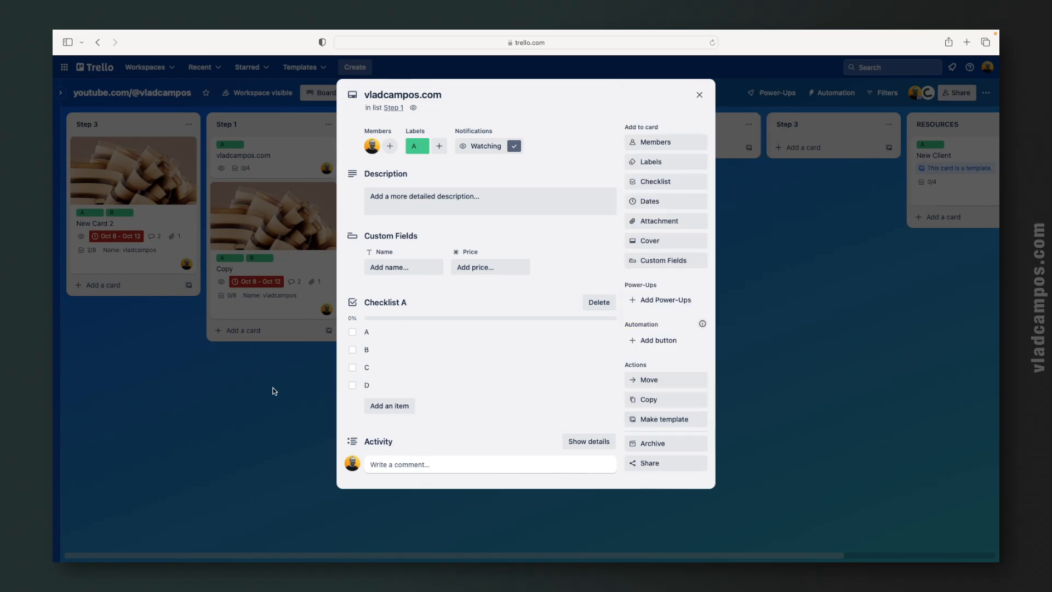
left_click(274, 392)
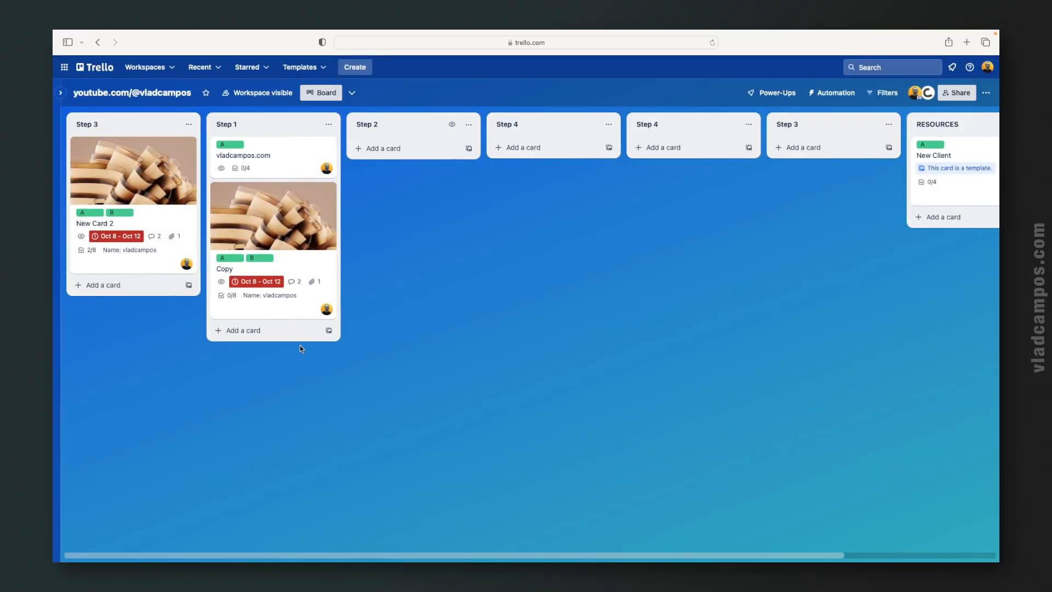
Copy the link to the card titled Copy from its sharing options and close the card.
left_click(329, 295)
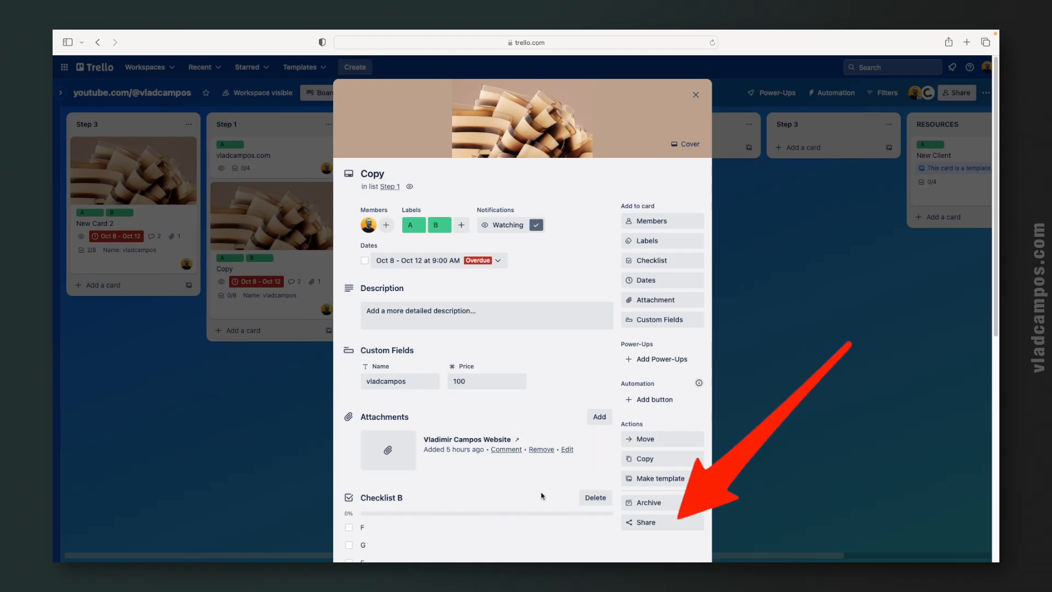
left_click(637, 523)
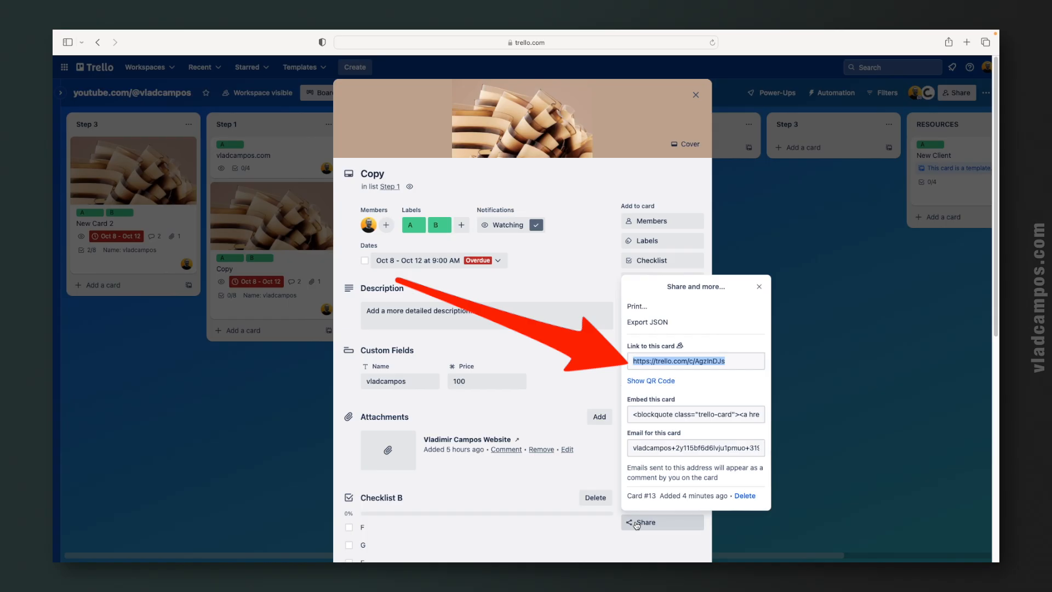
right_click(659, 366)
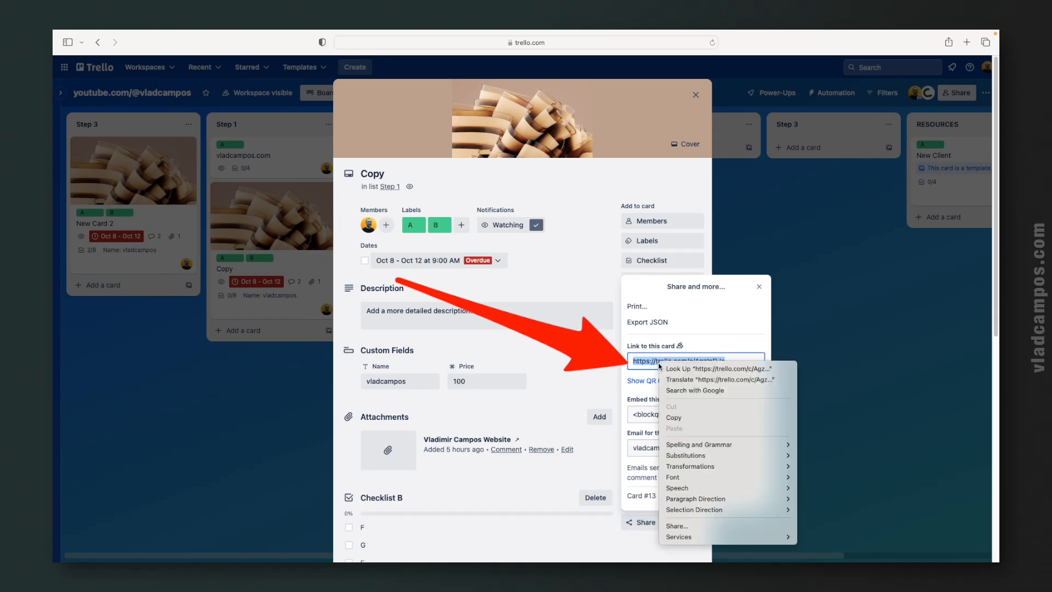
left_click(673, 418)
left_click(239, 406)
left_click(240, 406)
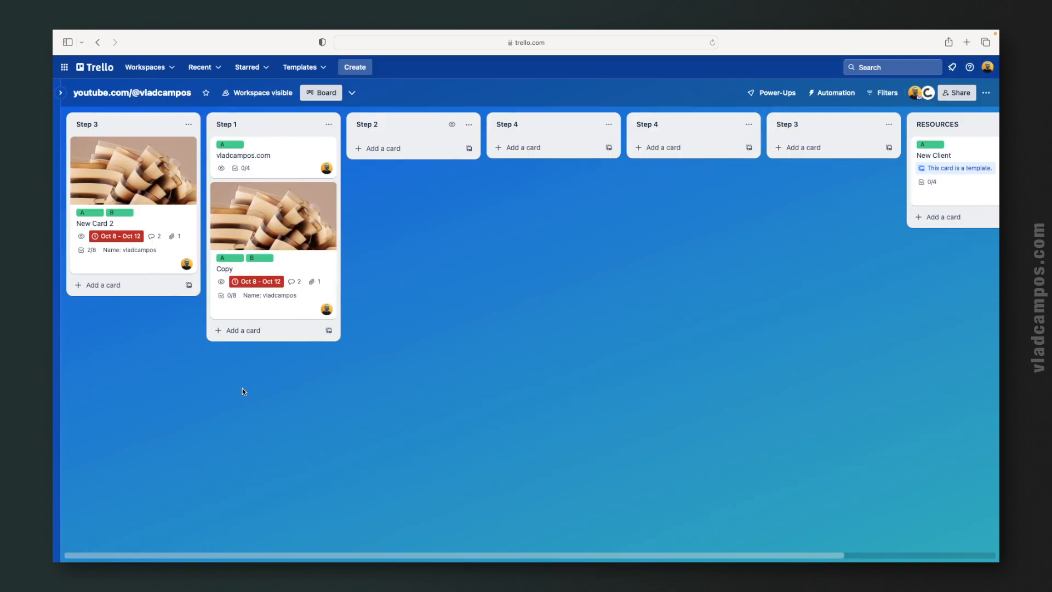
Attach the copied card link to the vladcampos.com card in the Step 1 list.
left_click(290, 165)
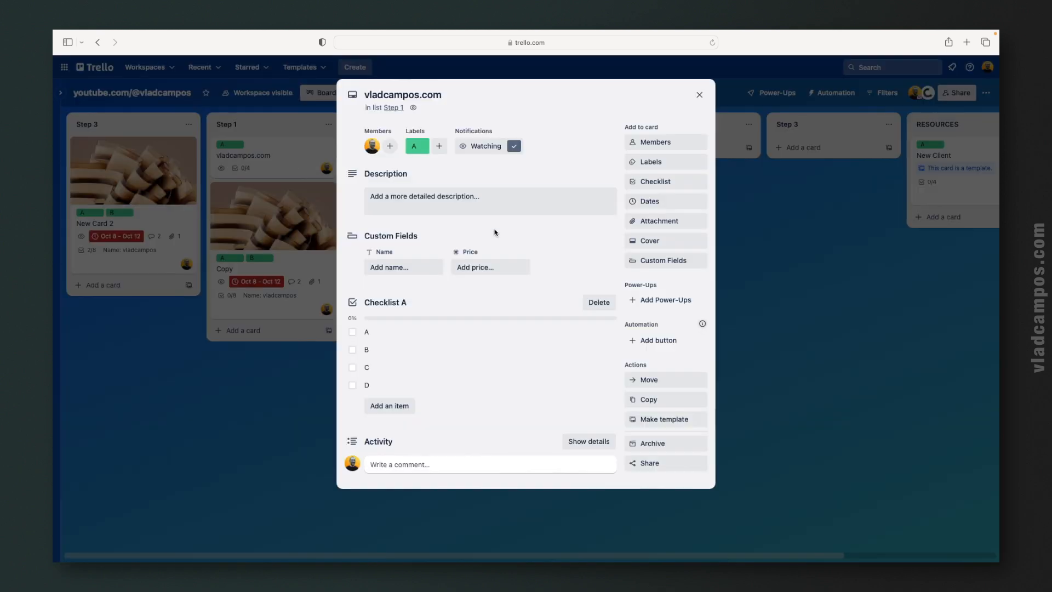
left_click(654, 222)
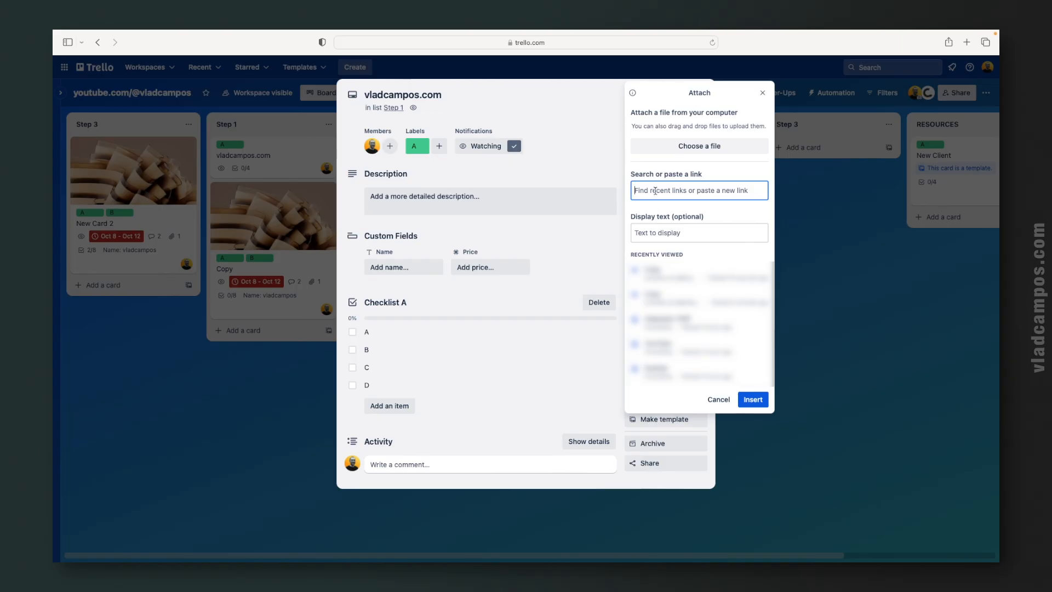
key("super+v")
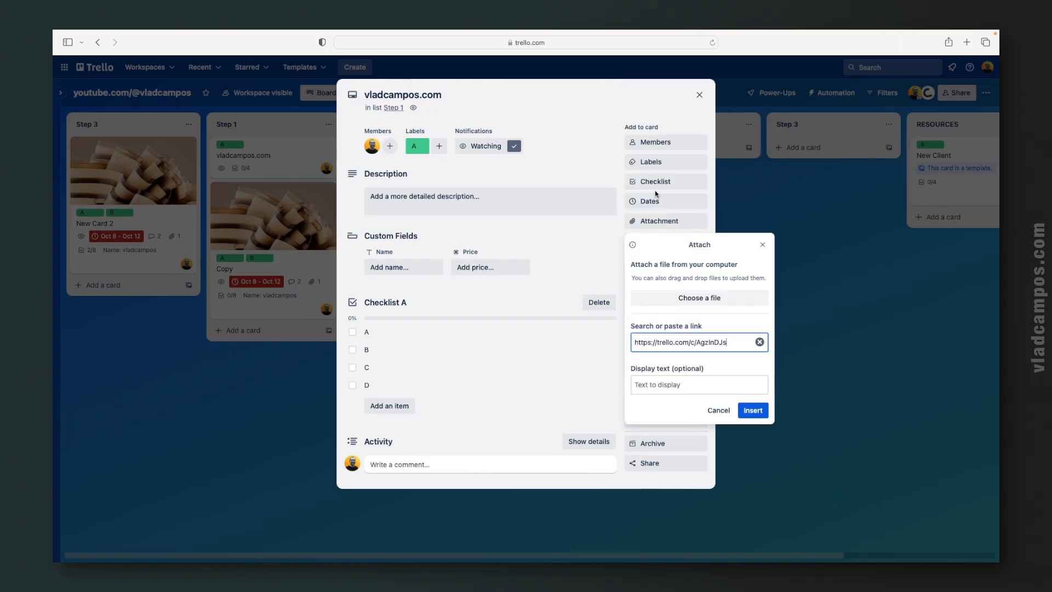
left_click(753, 412)
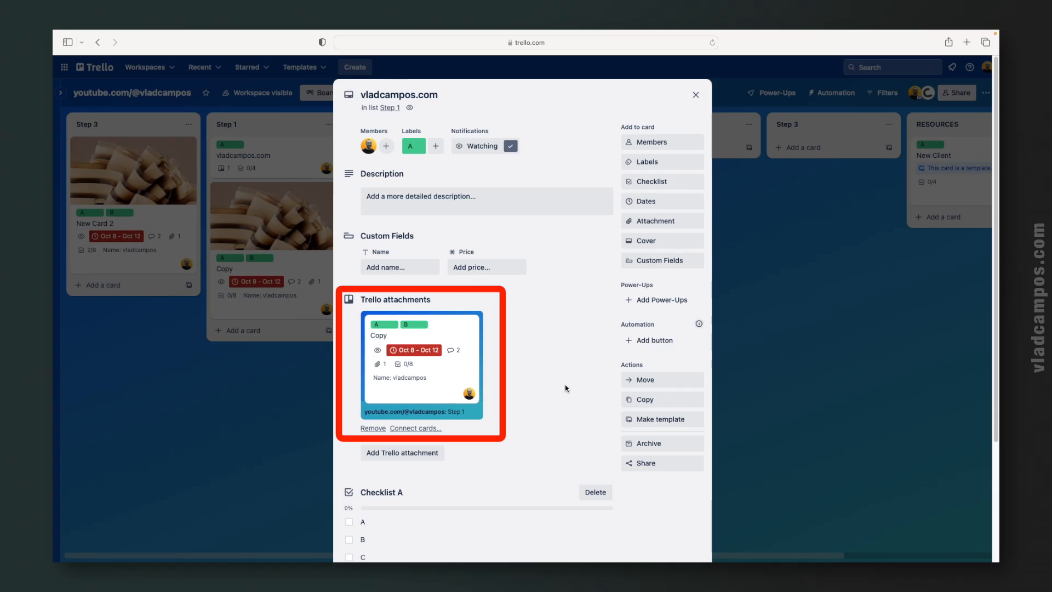
Open the attached Copy card from within the vladcampos.com card, review its contents and close it.
left_click(445, 375)
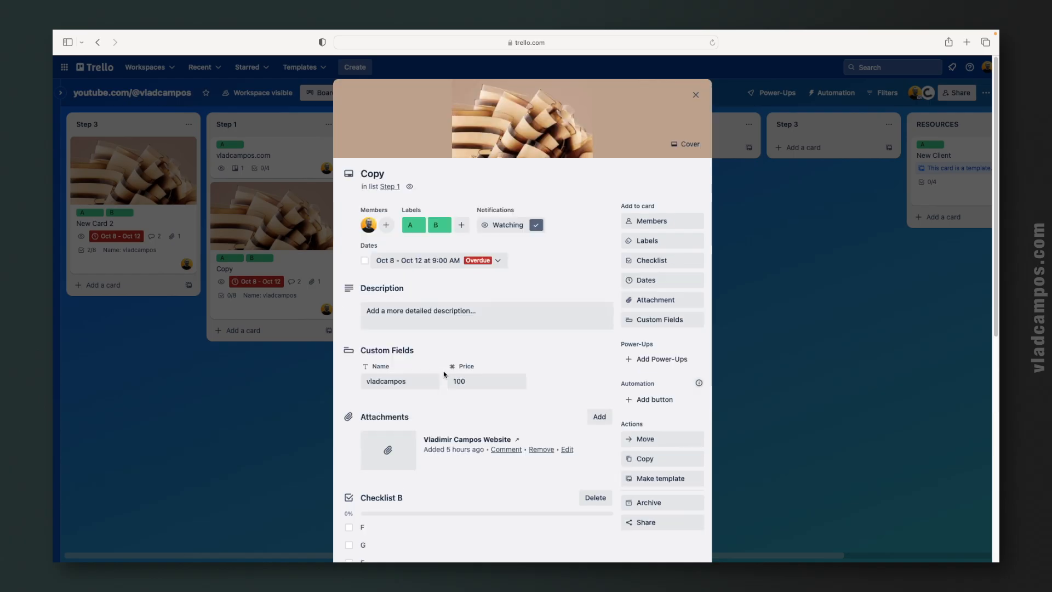
scroll(444, 375, "down", 3)
scroll(444, 375, "up", 3)
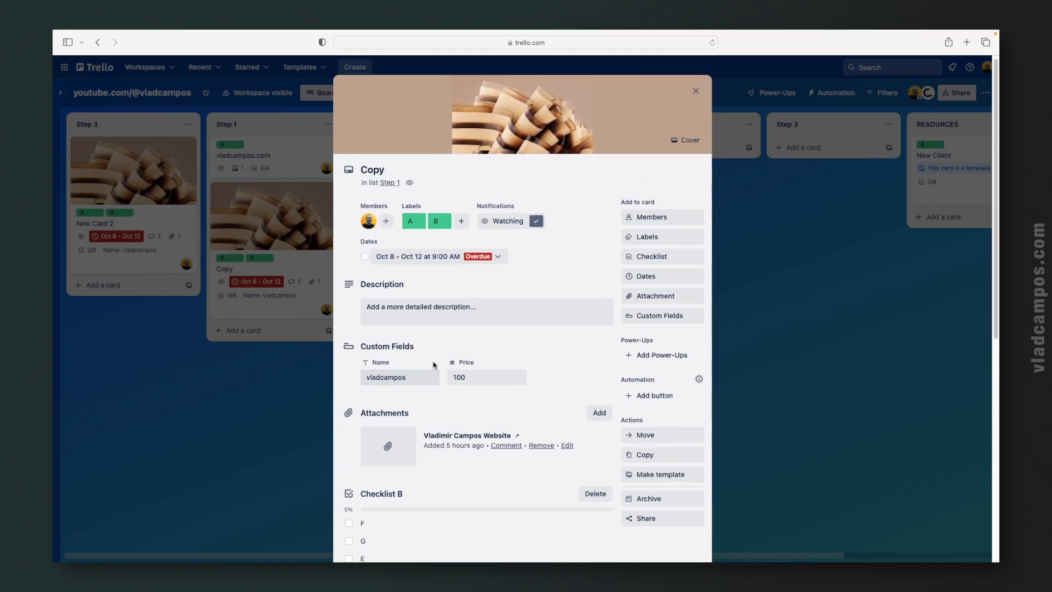
left_click(696, 91)
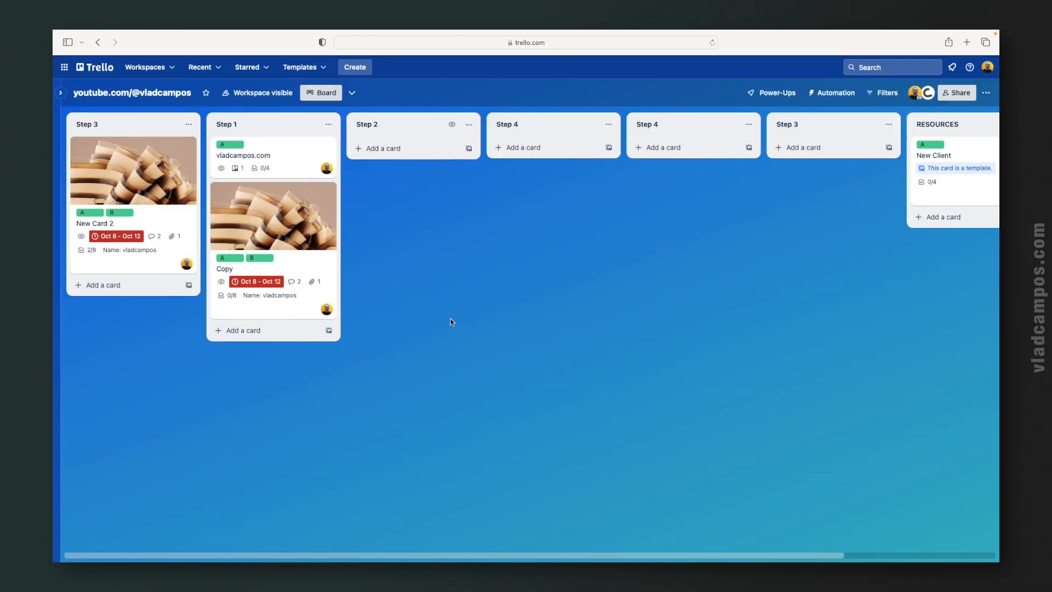
Connect the vladcampos.com card in the Step 1 list with its attached Copy card, relating both cards to each other.
left_click(292, 149)
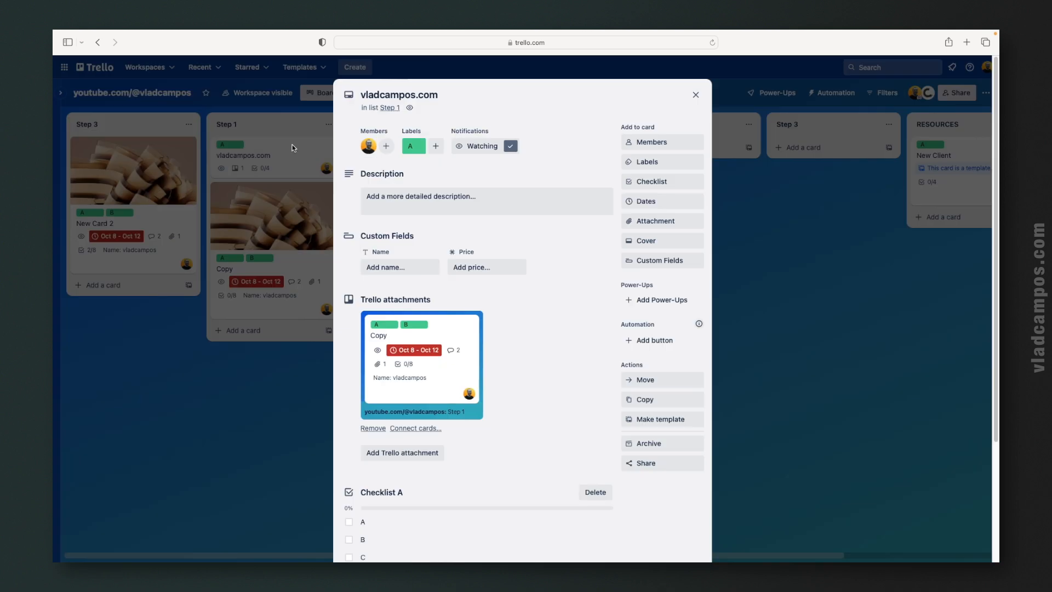
left_click(411, 429)
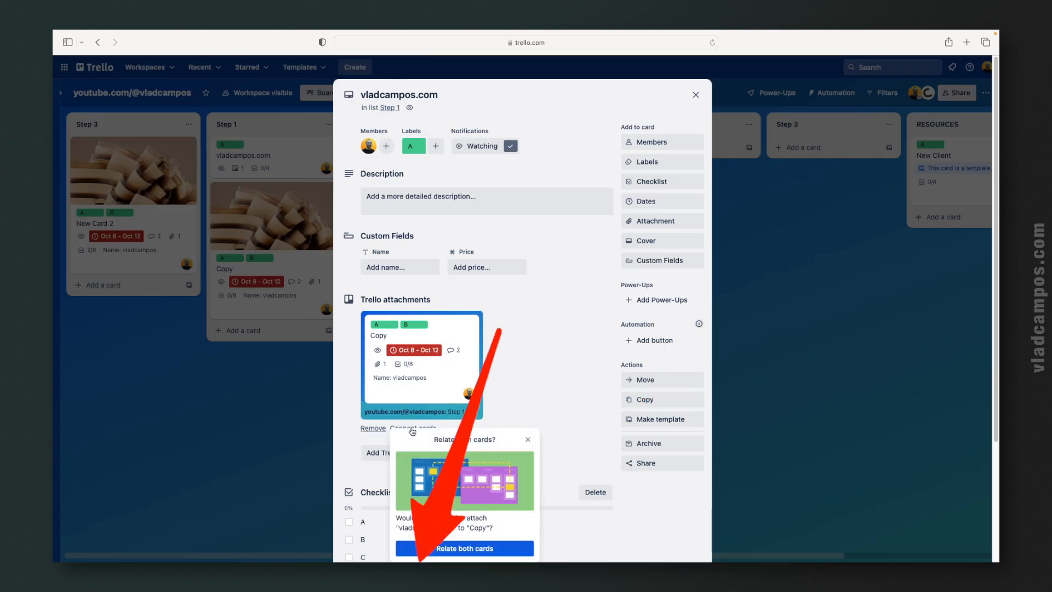
left_click(432, 548)
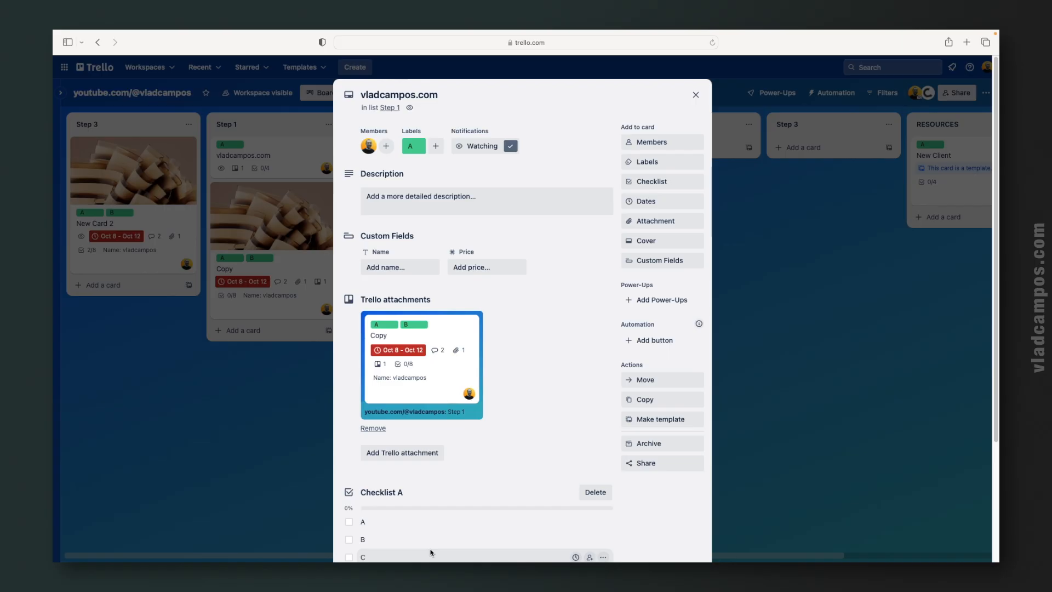
Go back and forth between the Copy and vladcampos.com cards through their Trello attachments.
left_click(454, 373)
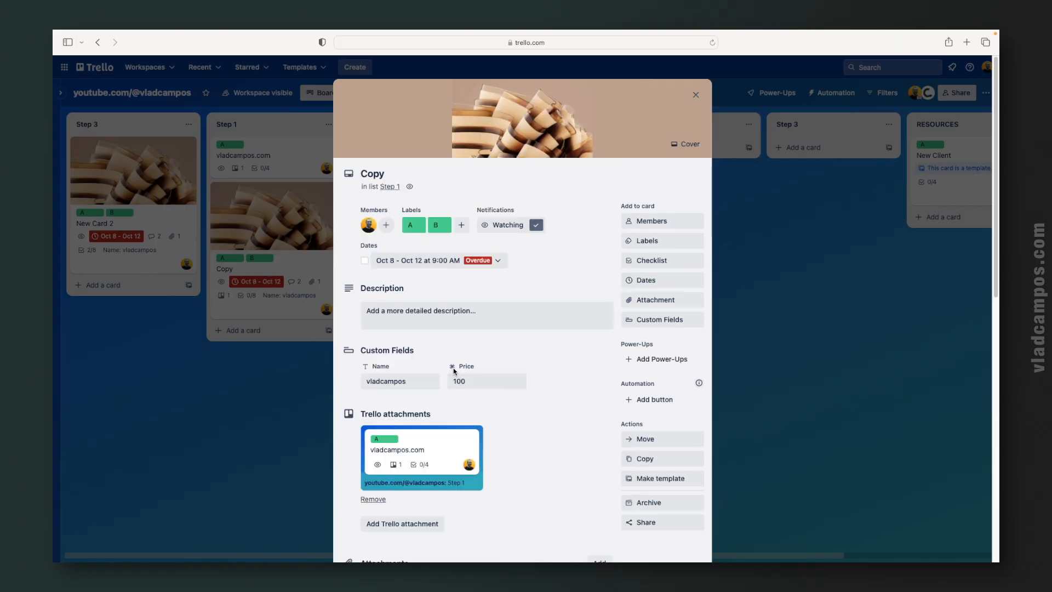
left_click(441, 453)
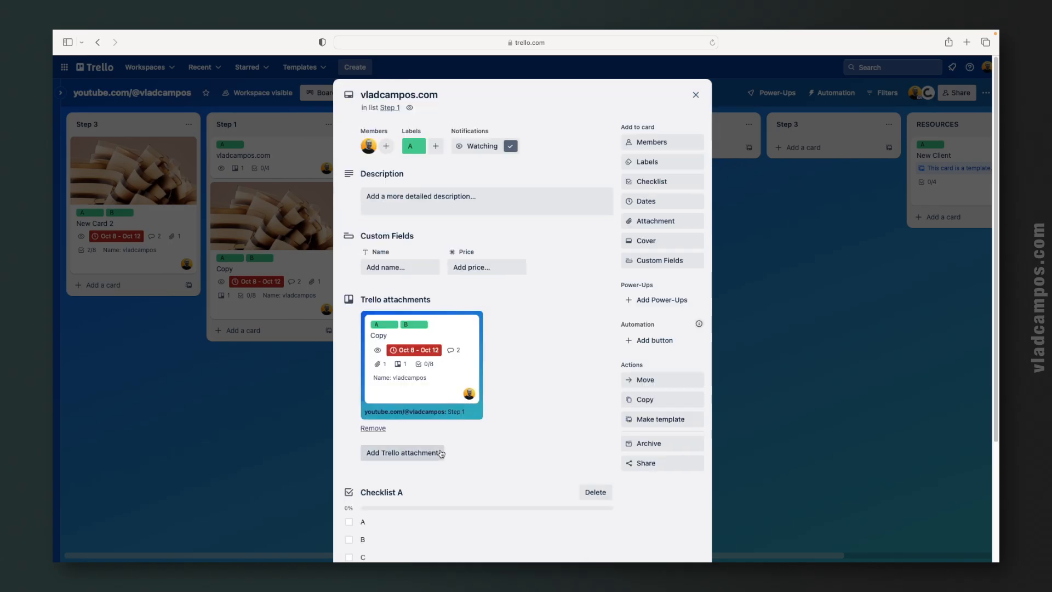
left_click(446, 384)
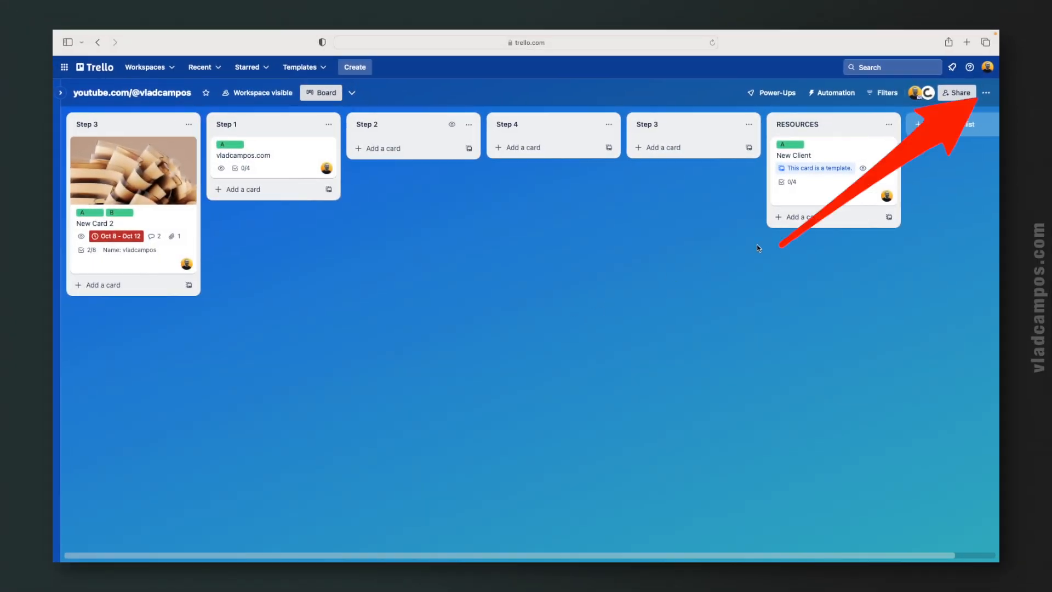
Look at the board's description and permission settings, check the option for changing its workspace, and dismiss it unchanged.
left_click(985, 93)
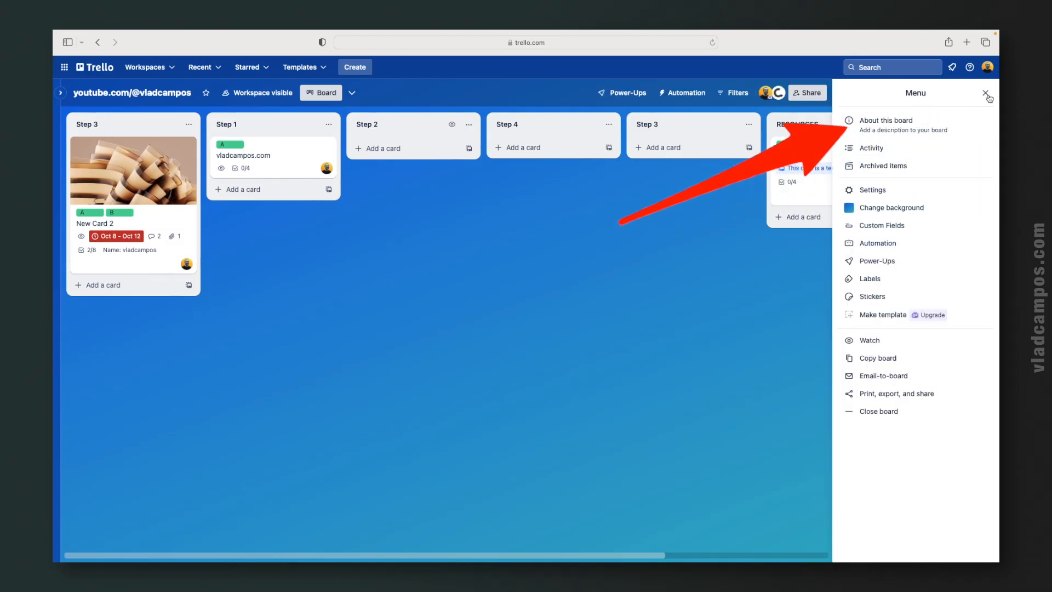
left_click(952, 127)
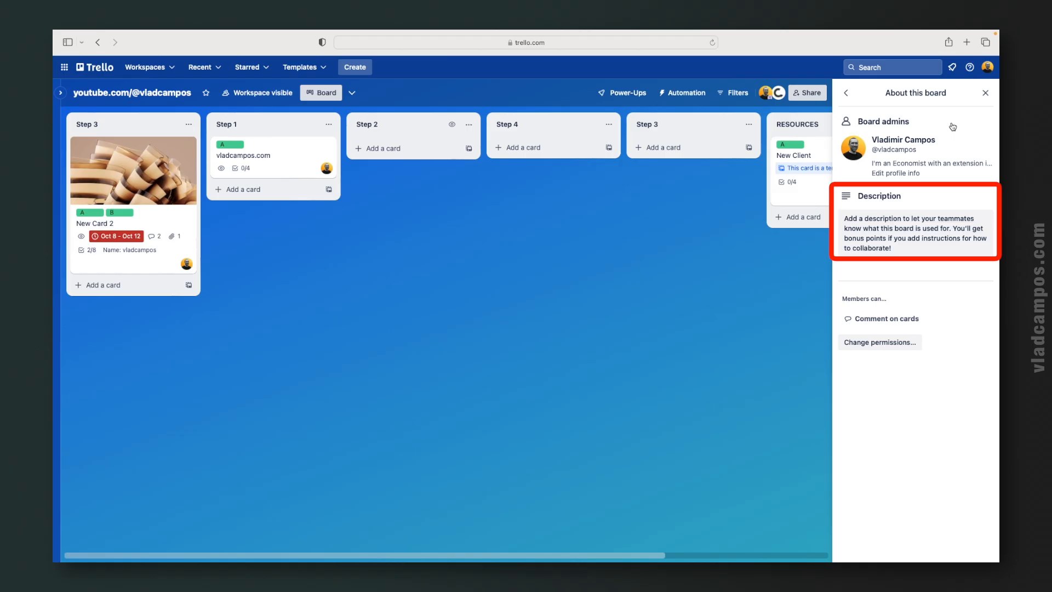
left_click(894, 343)
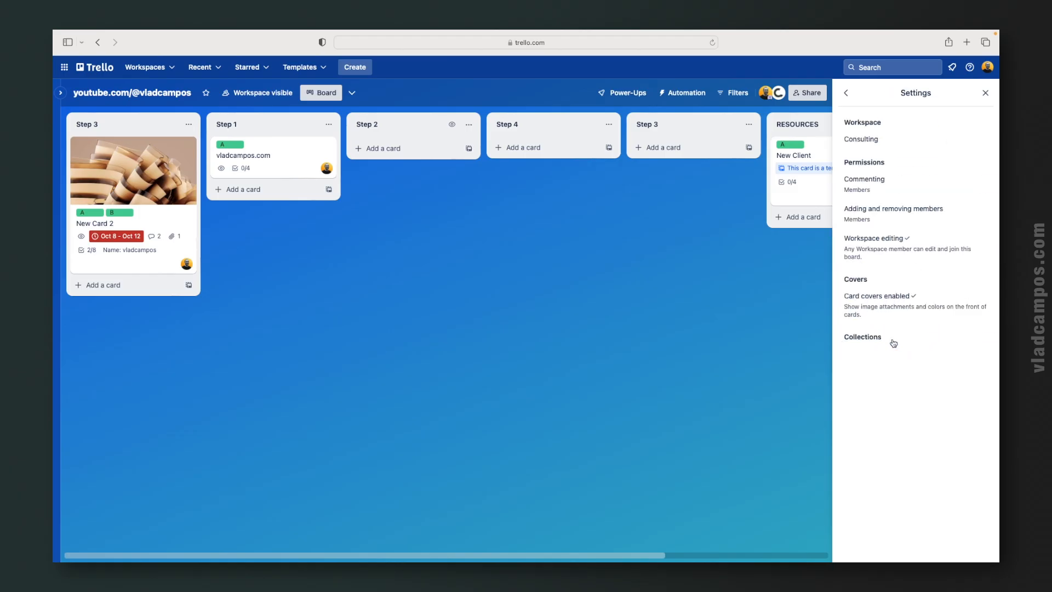
left_click(873, 140)
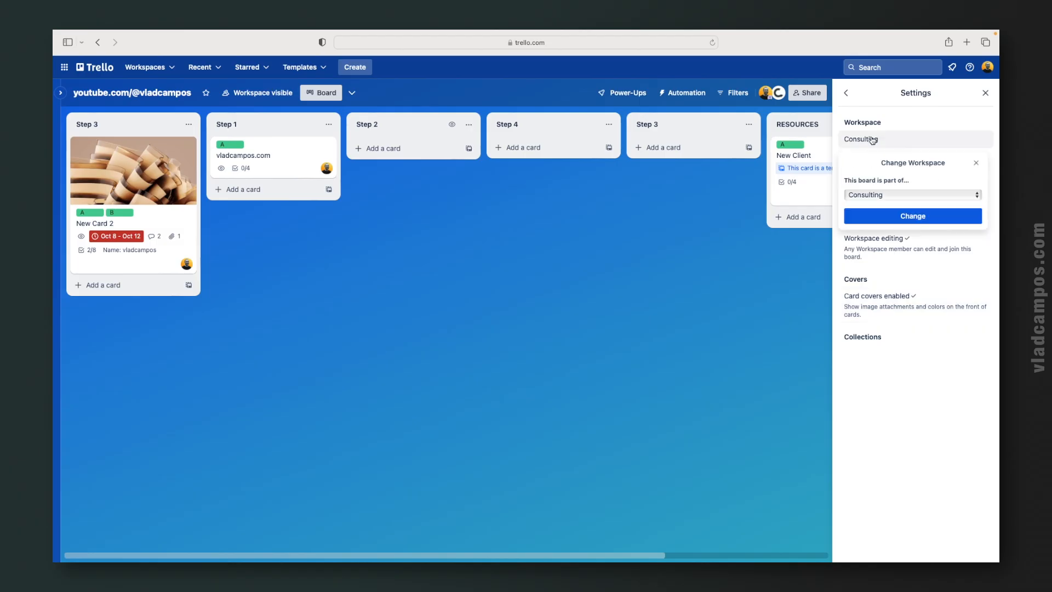
left_click(924, 126)
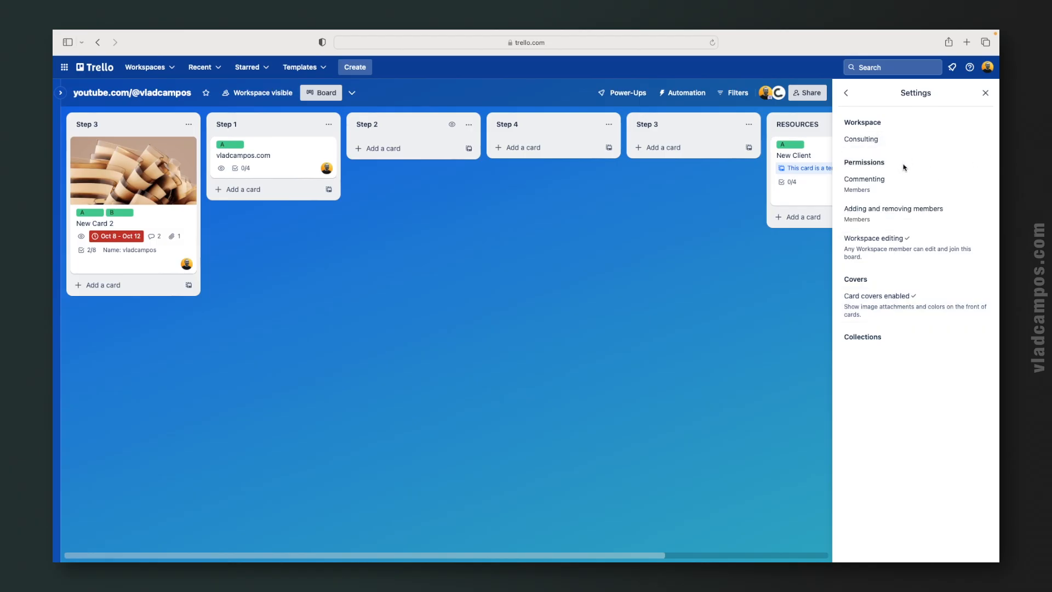
Examine the board's commenting permissions and the permissions for adding and removing members, leaving both unchanged.
left_click(884, 184)
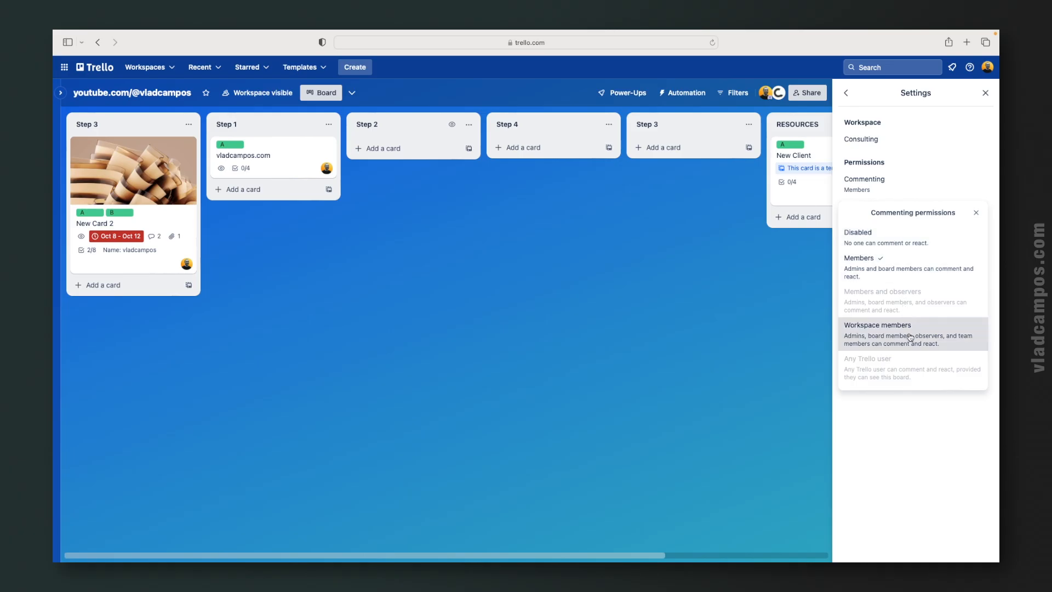
left_click(976, 212)
left_click(921, 220)
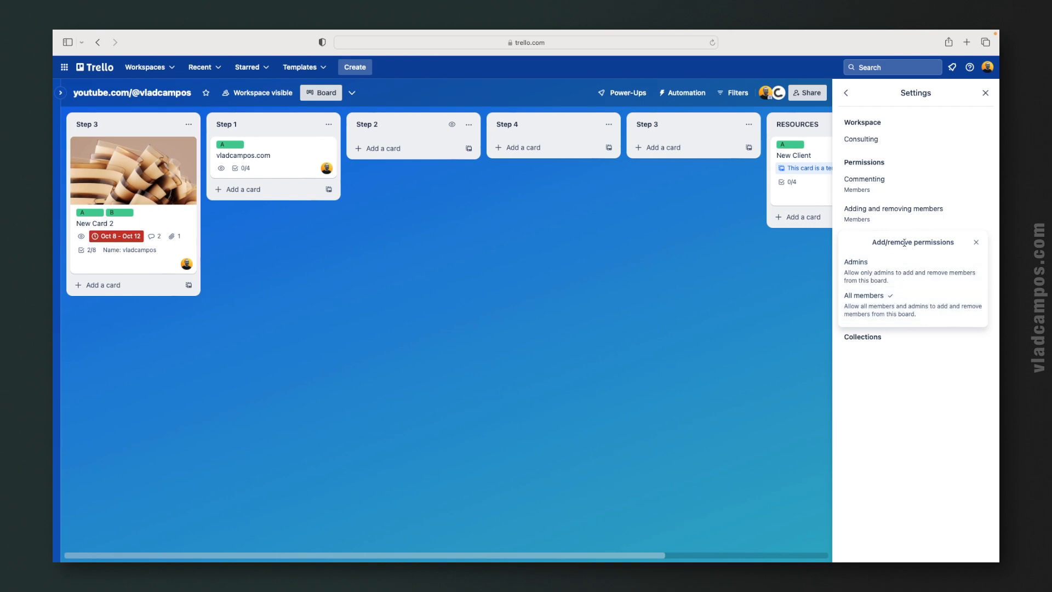
left_click(908, 220)
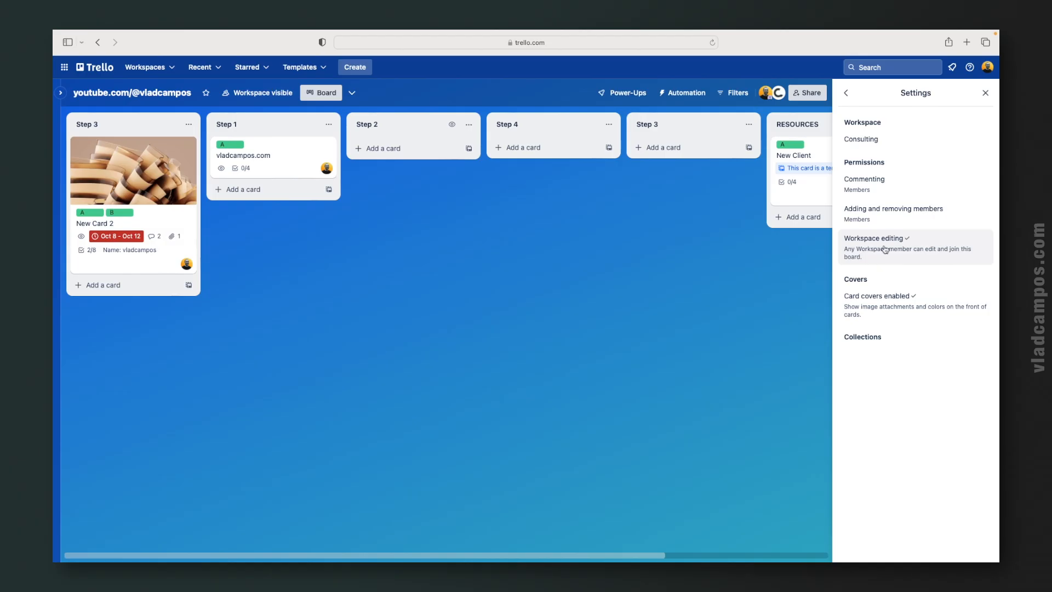
Turn the board's card covers off and back on, and return to the main board menu.
left_click(881, 317)
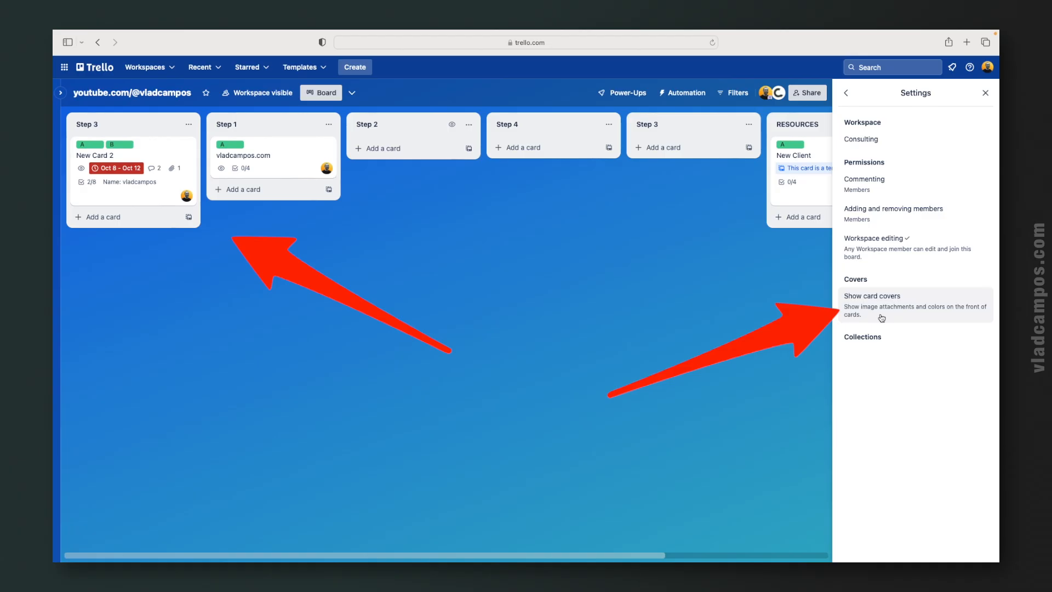
left_click(881, 318)
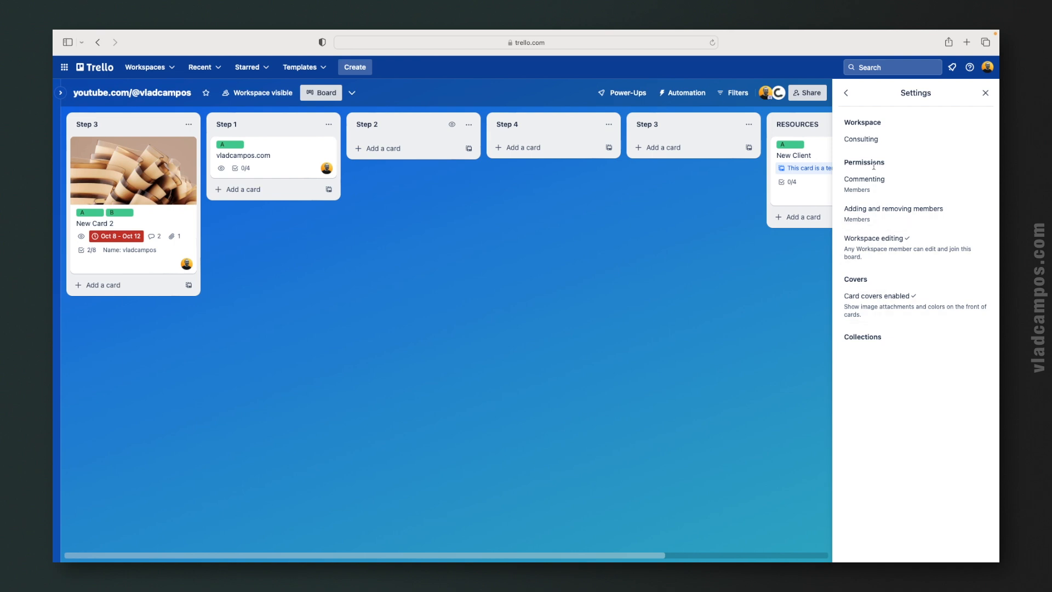
left_click(847, 95)
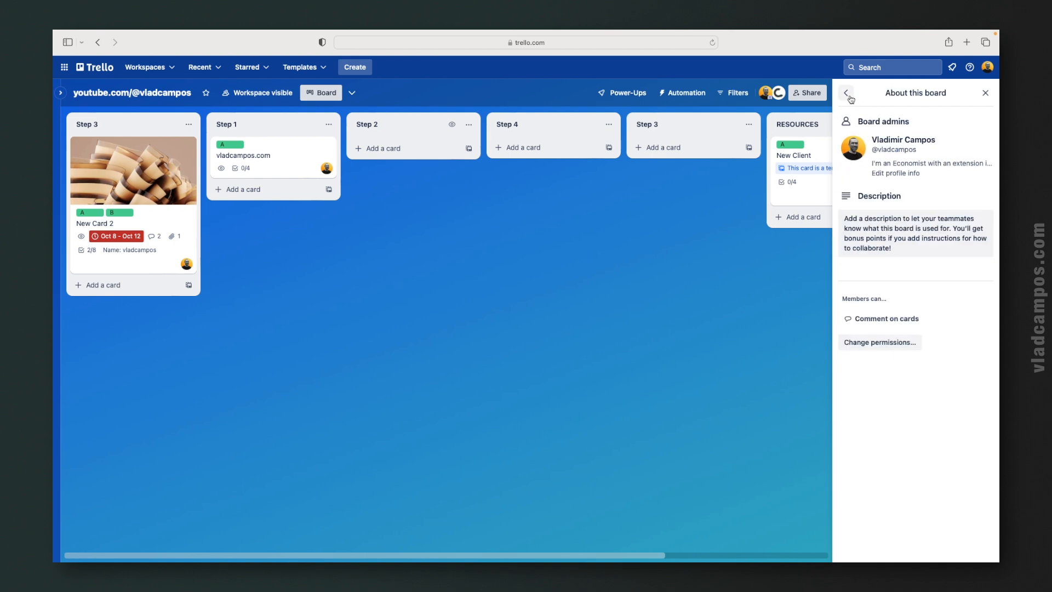
left_click(847, 94)
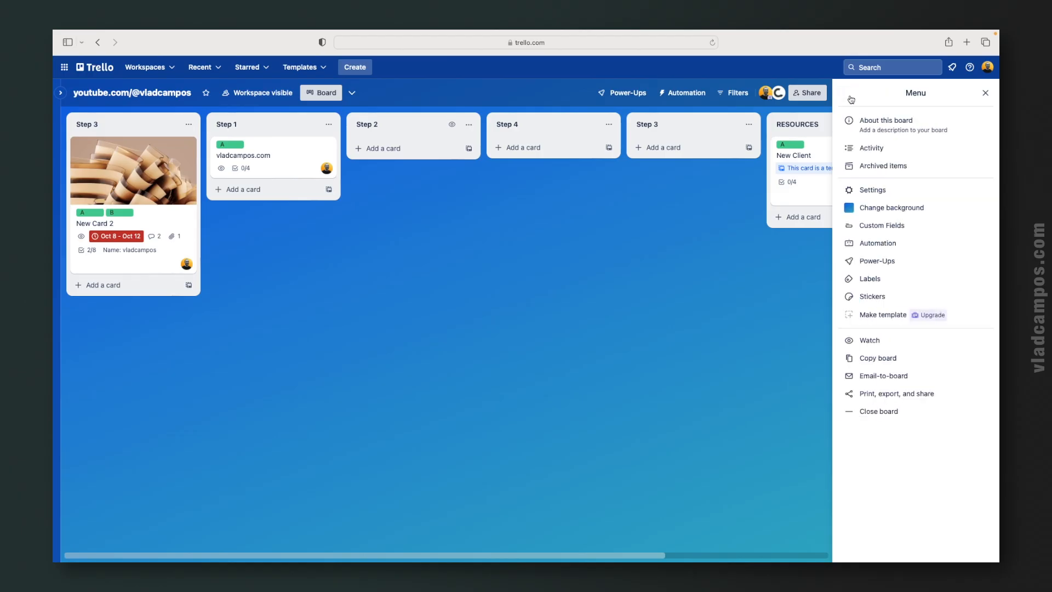
Review the board's full activity log and its comments-only view, and return to the board menu.
left_click(908, 152)
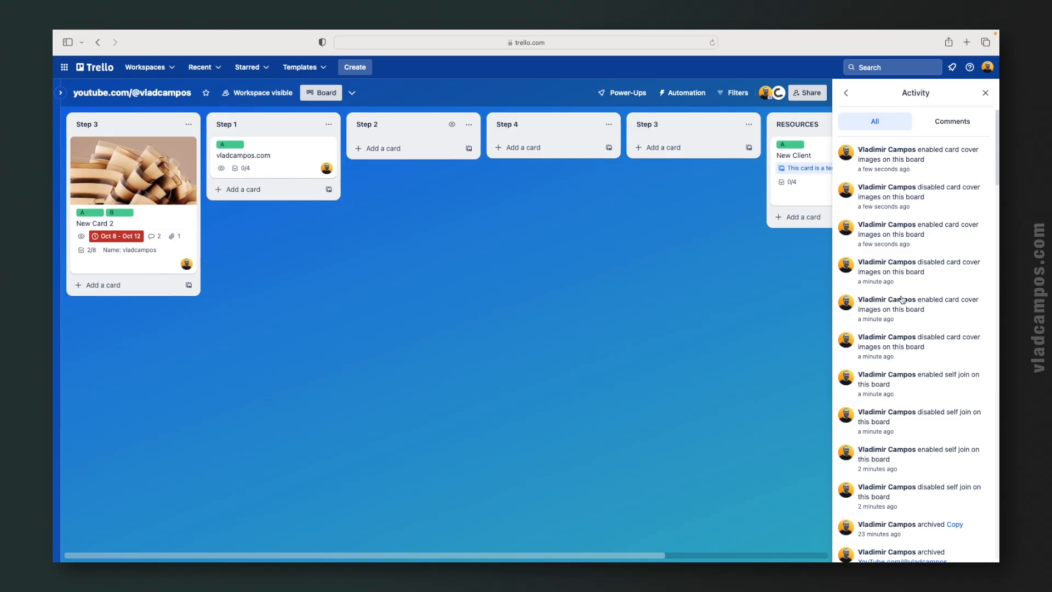
scroll(899, 313, "down", 1)
scroll(899, 312, "down", 6)
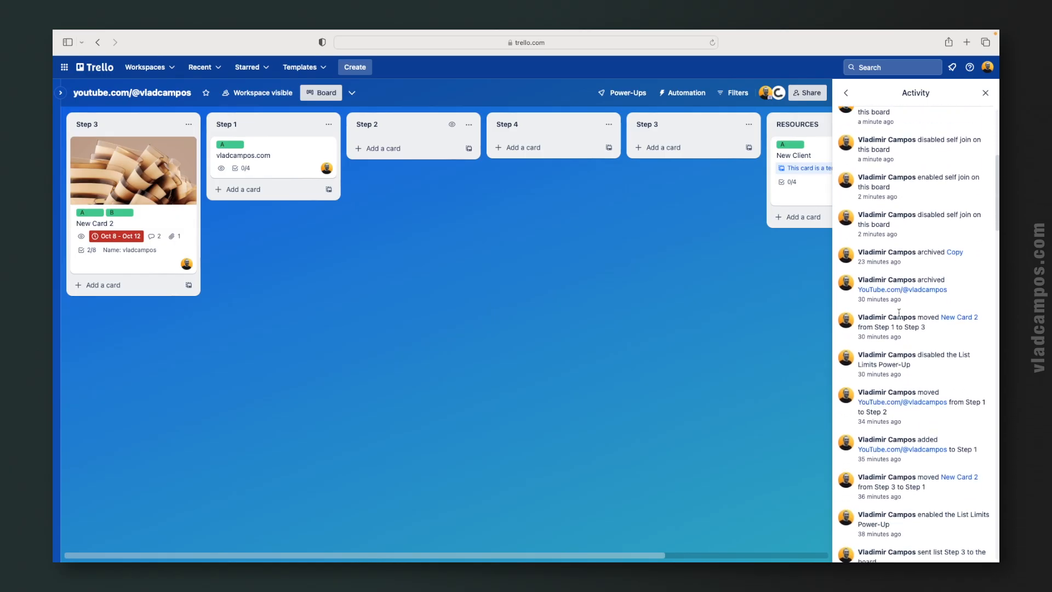
scroll(898, 312, "up", 6)
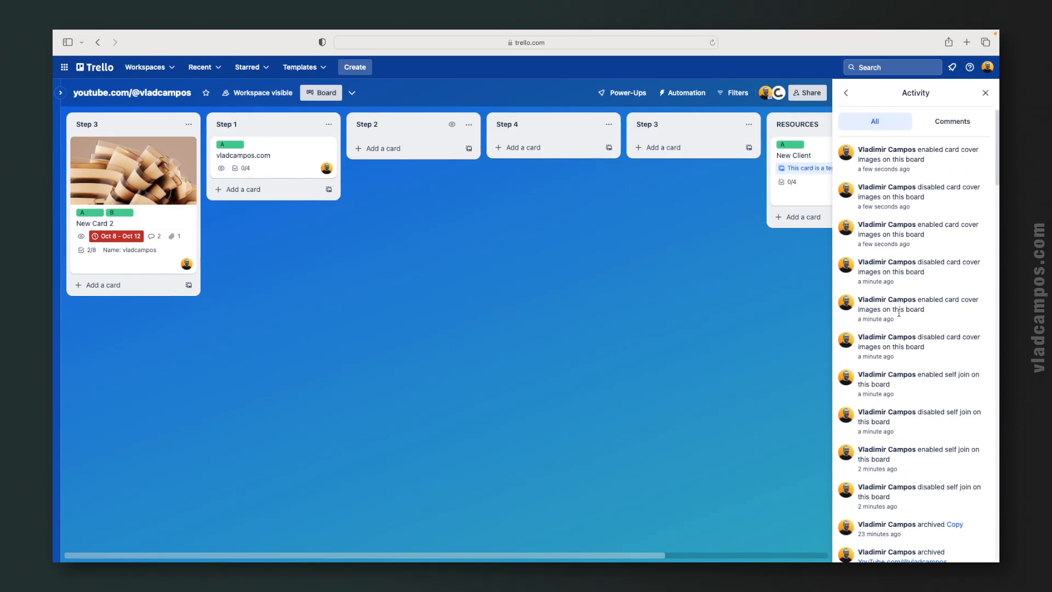
left_click(960, 122)
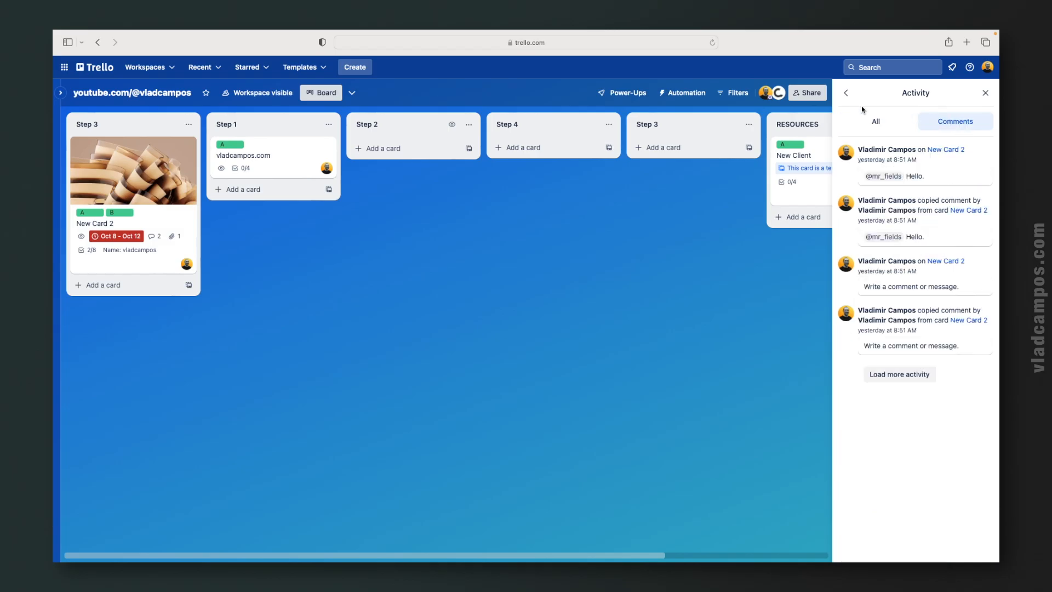
left_click(847, 94)
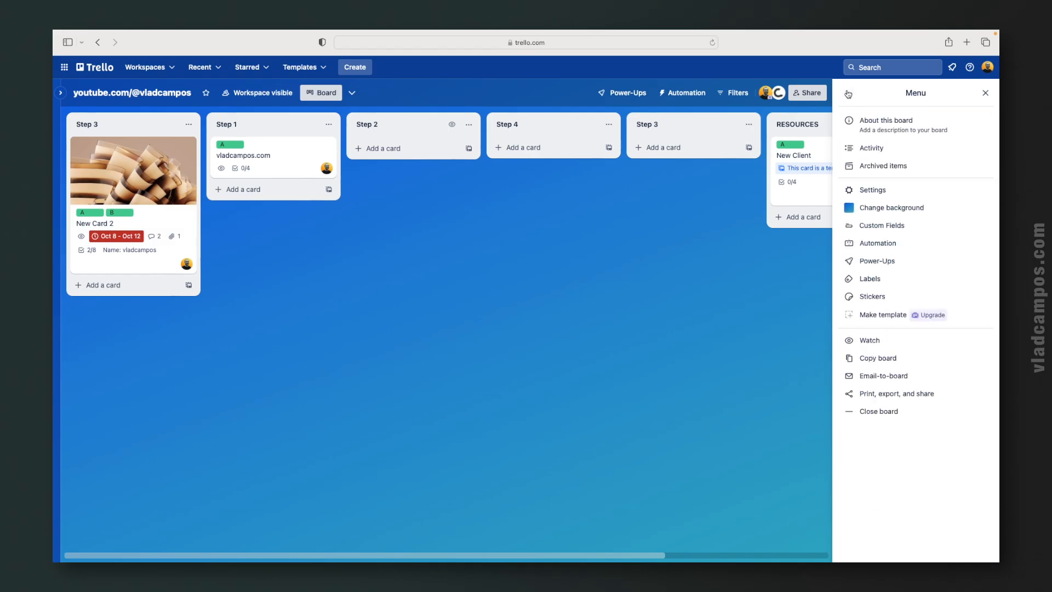
Send the archived Copy card back to the board and permanently delete the archived card F.
left_click(925, 168)
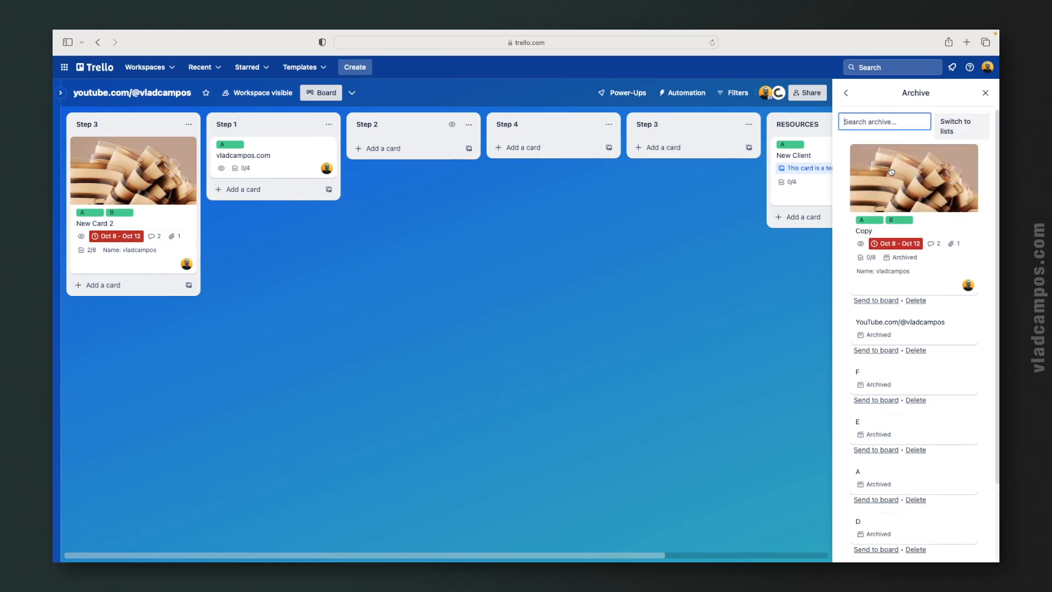
scroll(882, 175, "down", 3)
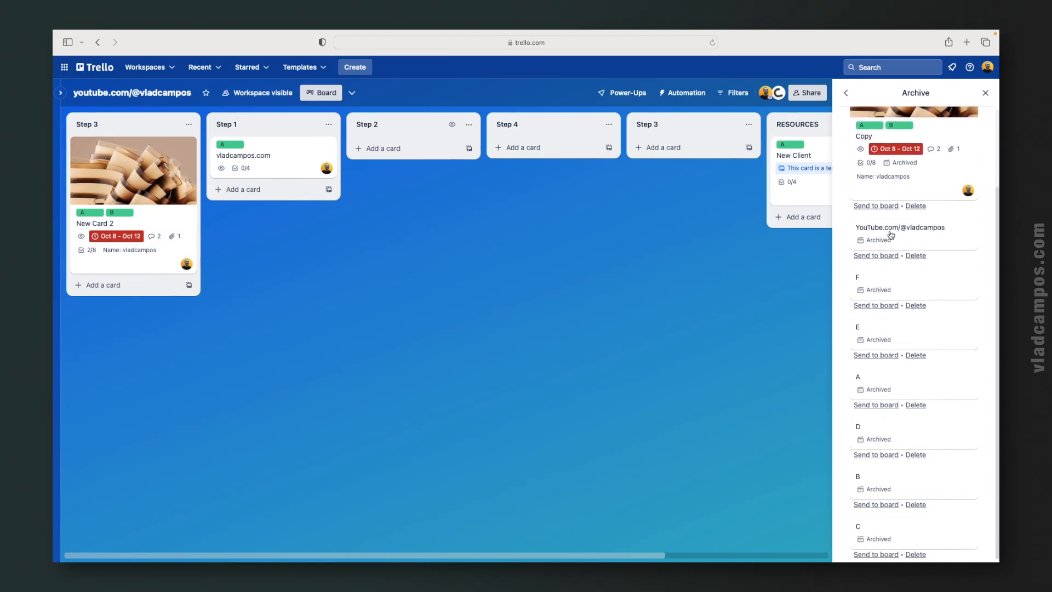
scroll(890, 234, "up", 3)
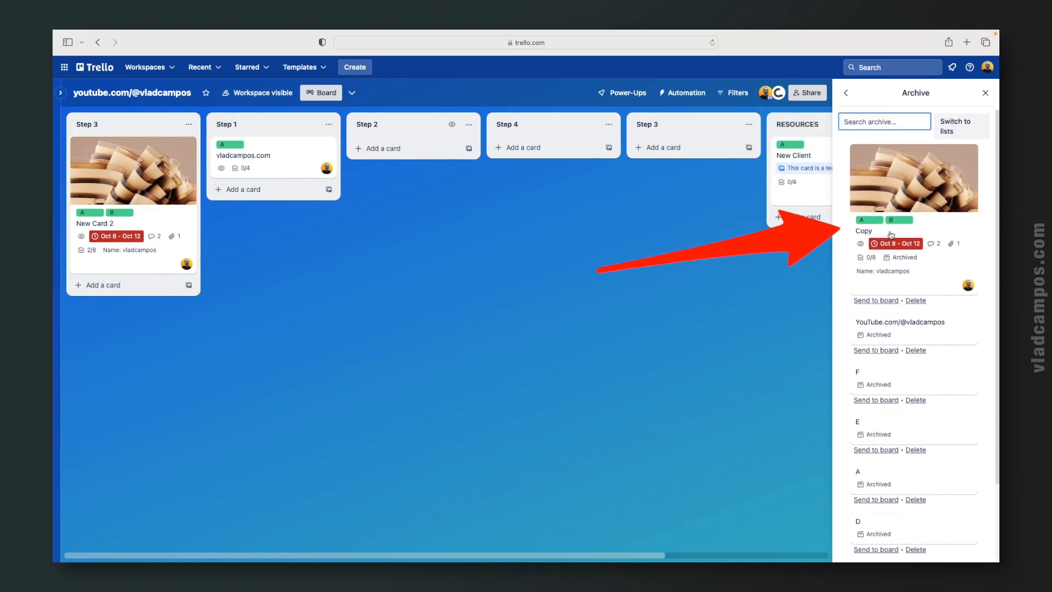
left_click(880, 301)
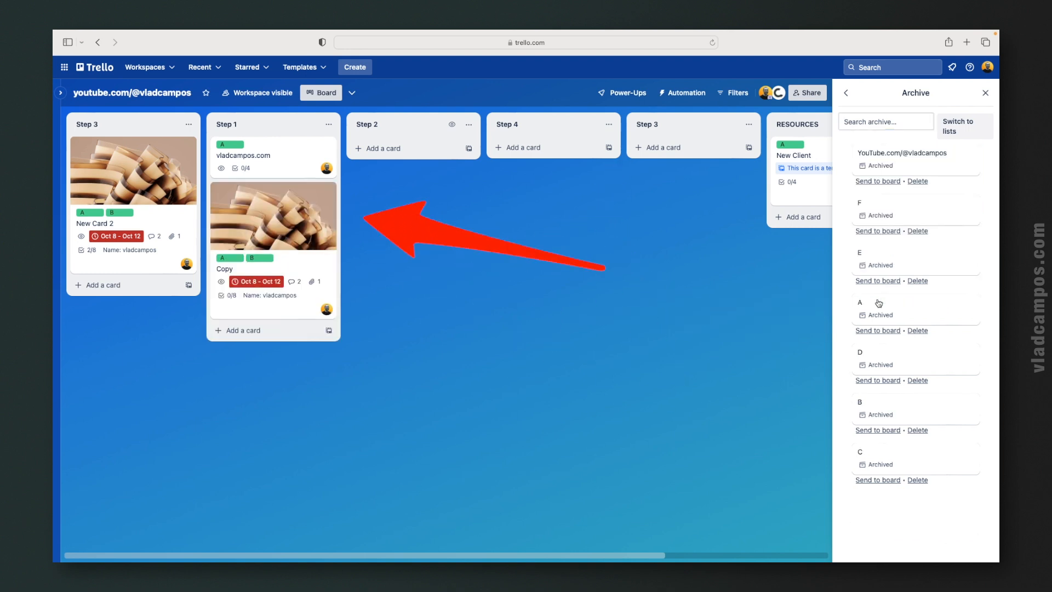
left_click(917, 232)
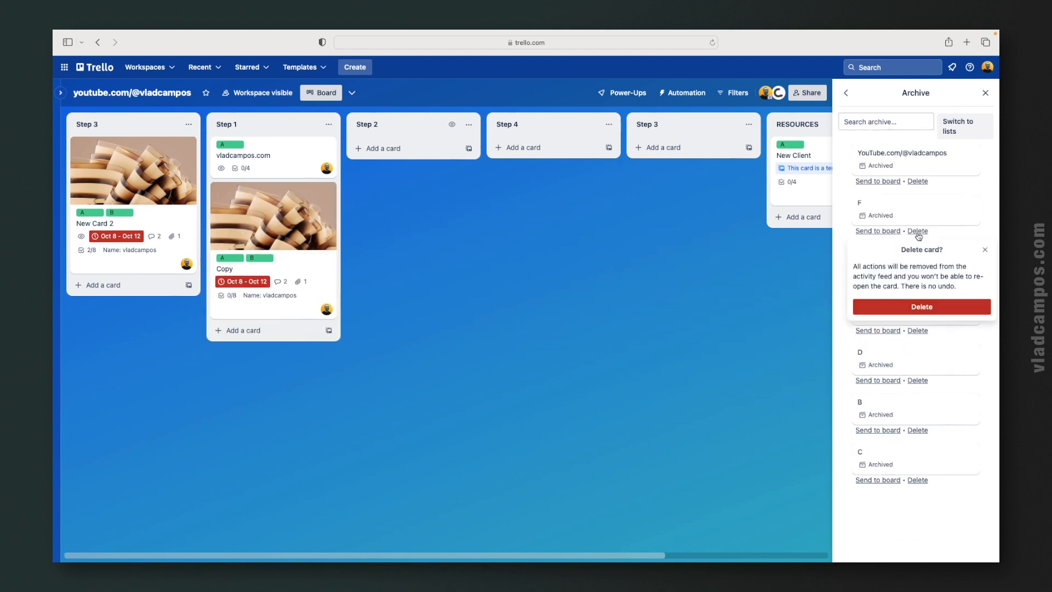
left_click(918, 308)
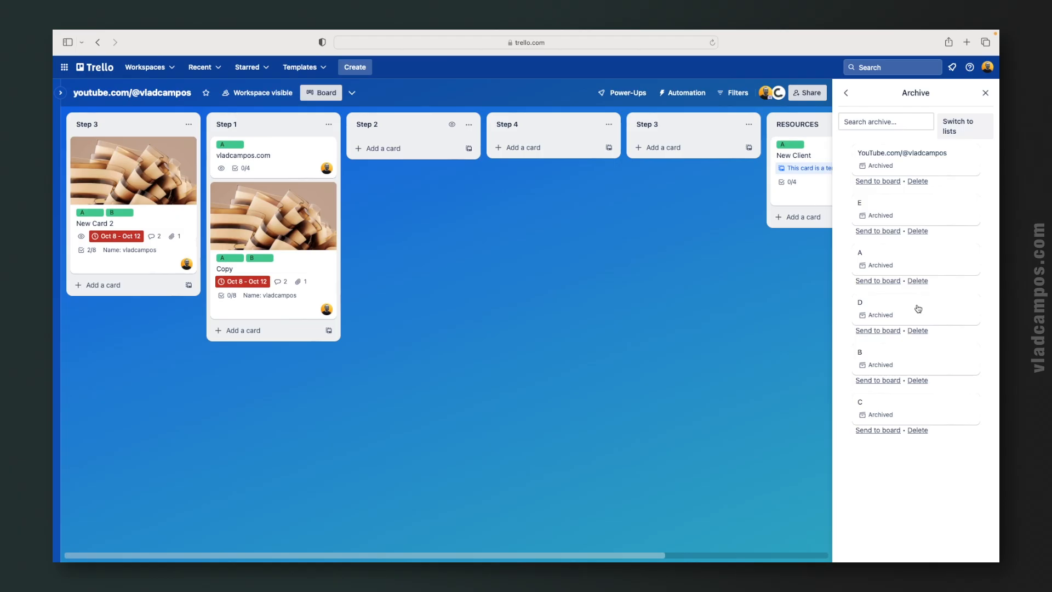
Send the archived Step 4 list back to the board and return to the board menu.
left_click(980, 129)
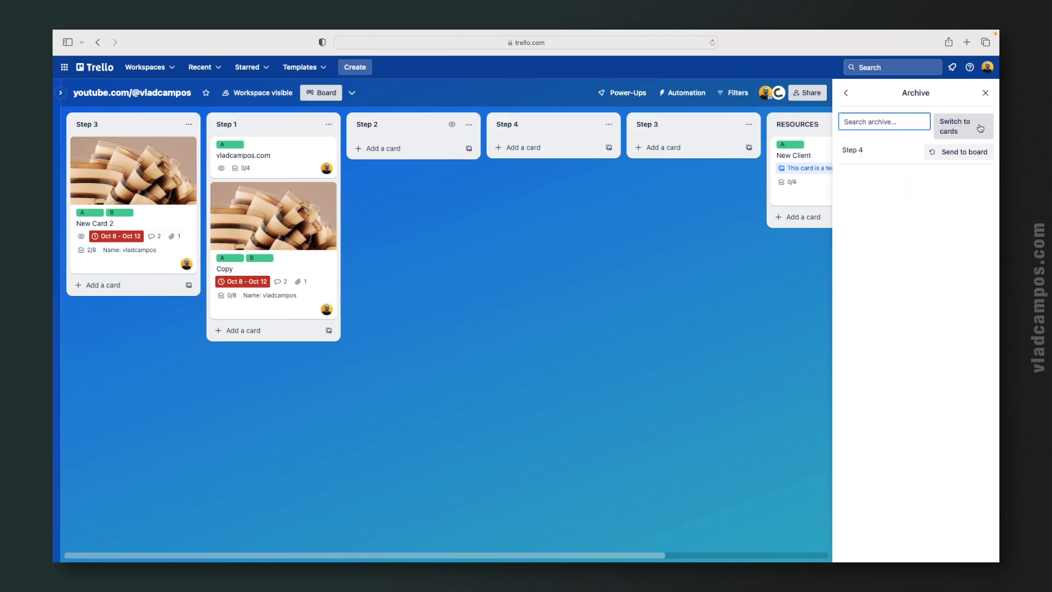
left_click(958, 152)
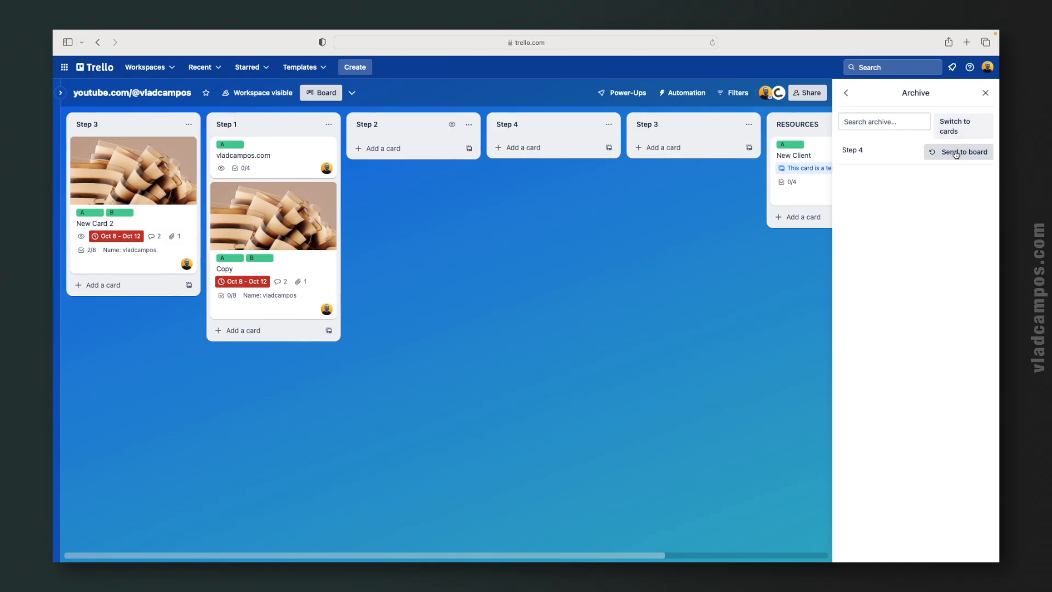
left_click(846, 94)
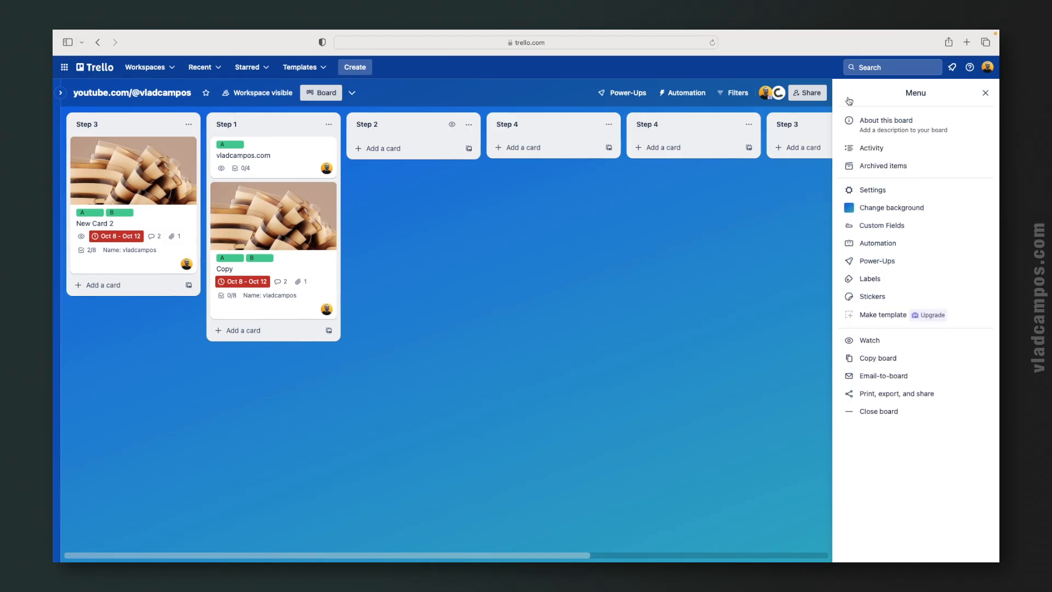
View the board settings directly, and reach the same settings again through the permissions option in the board's About information.
left_click(908, 190)
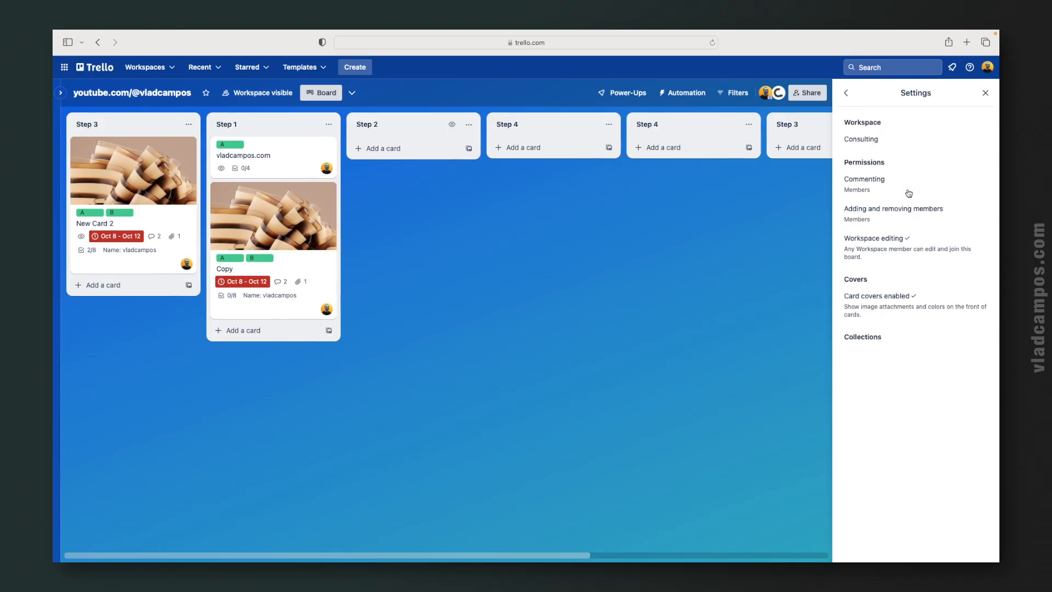
left_click(848, 96)
left_click(895, 128)
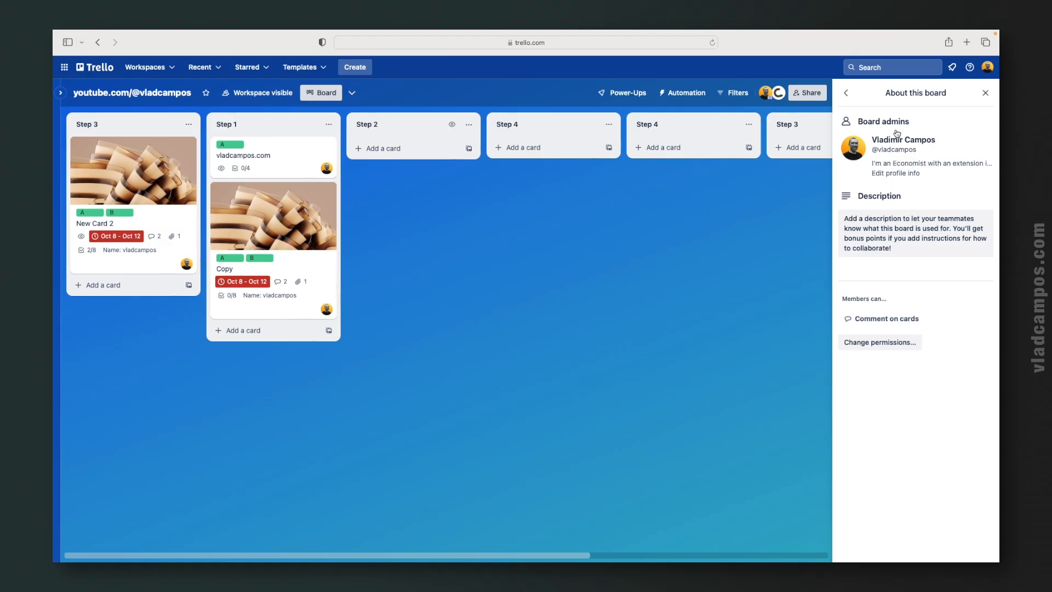
left_click(868, 343)
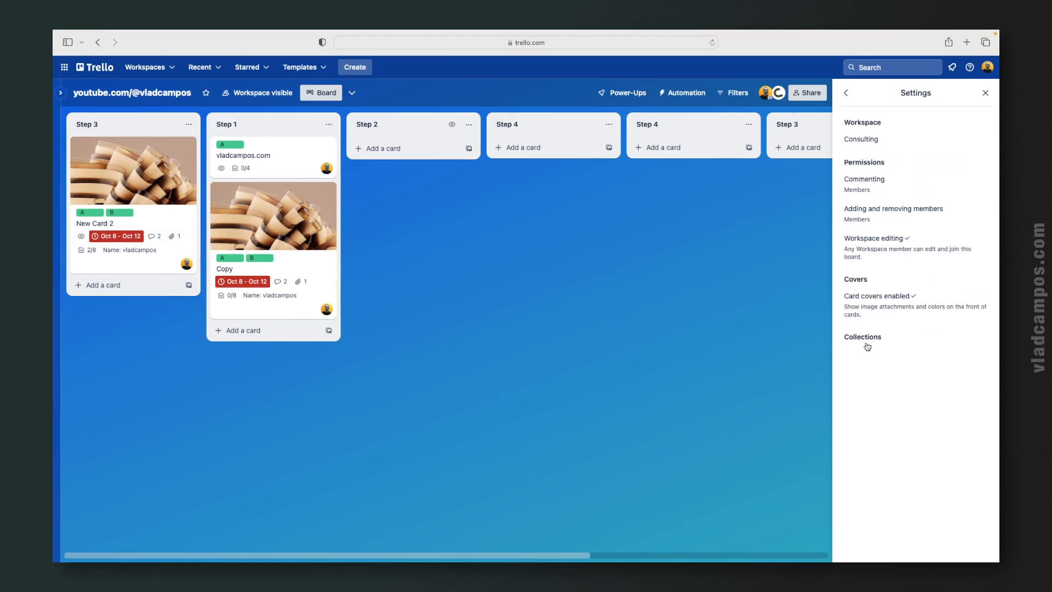
Review the board background options, including the photo and color collections, and return to the board menu.
left_click(848, 94)
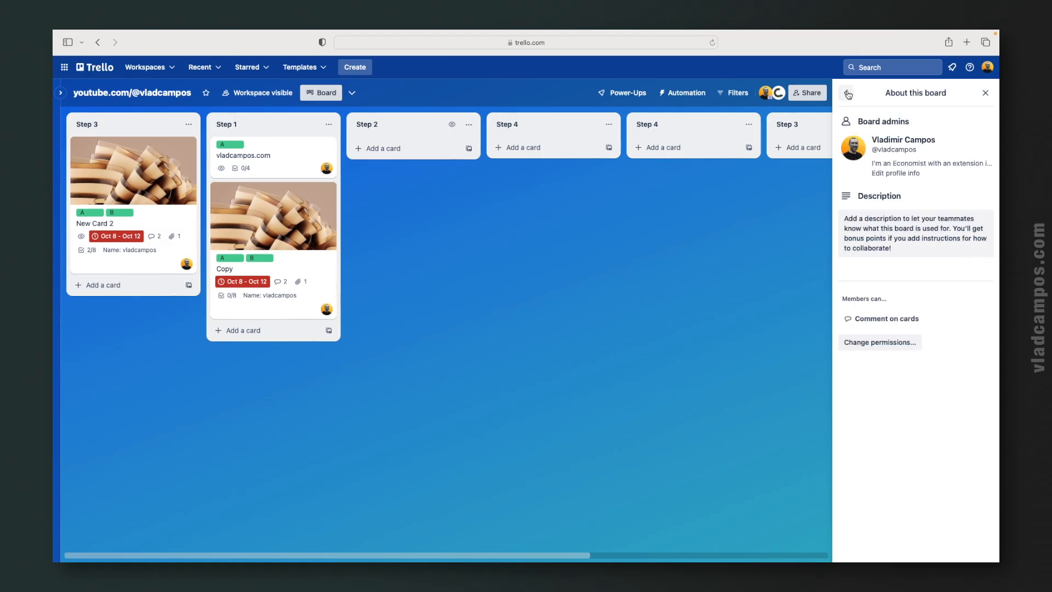
left_click(848, 94)
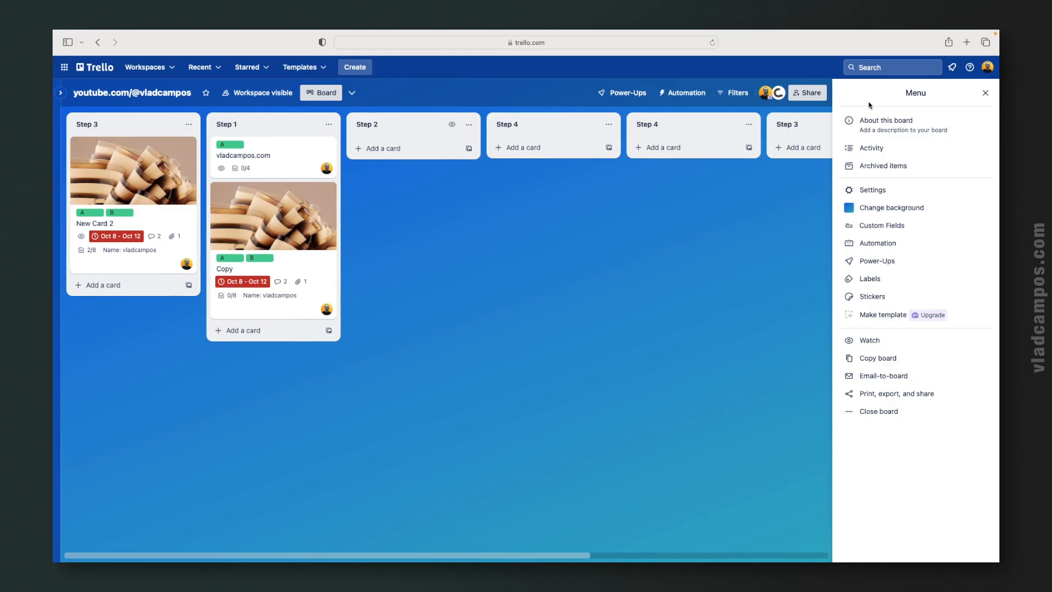
left_click(936, 217)
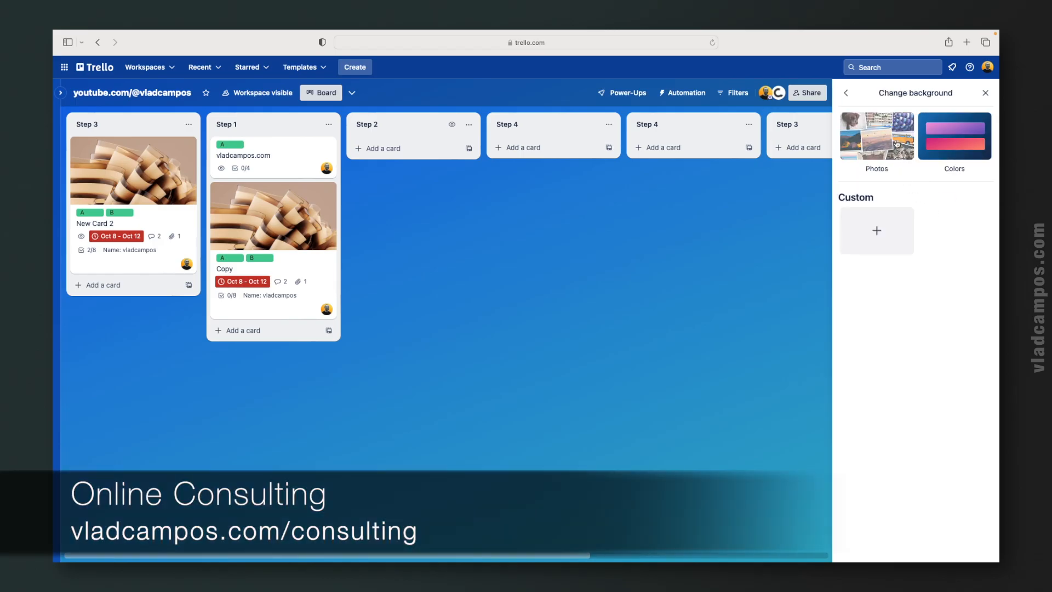
left_click(896, 143)
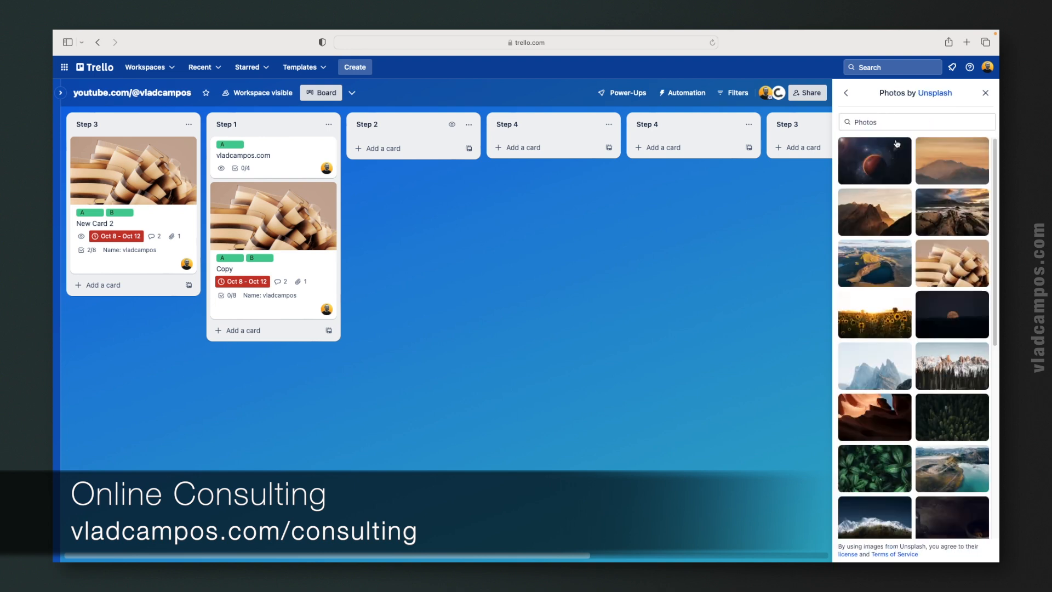
left_click(848, 95)
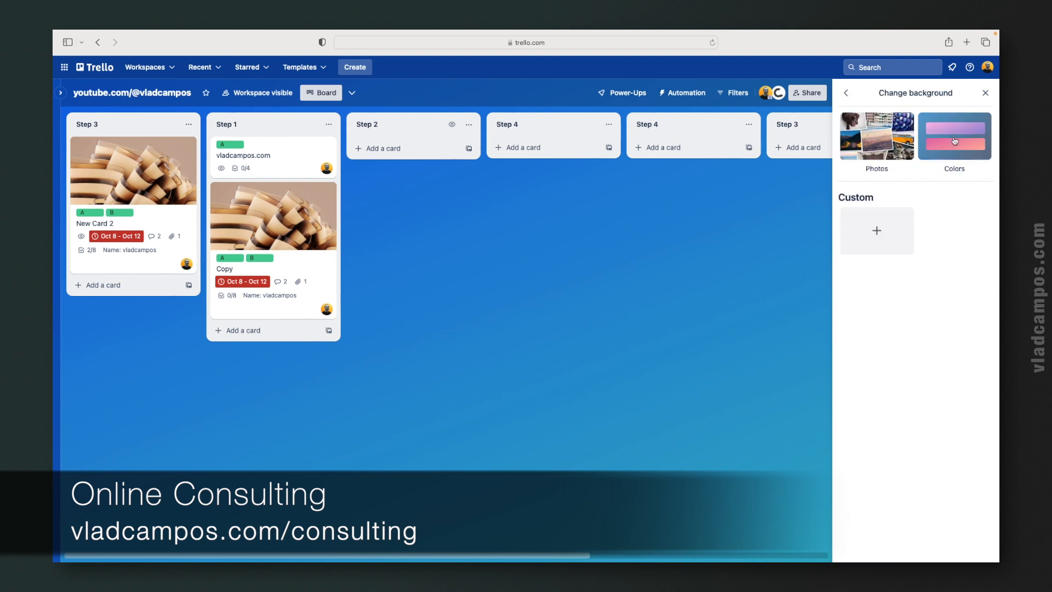
left_click(951, 139)
left_click(846, 93)
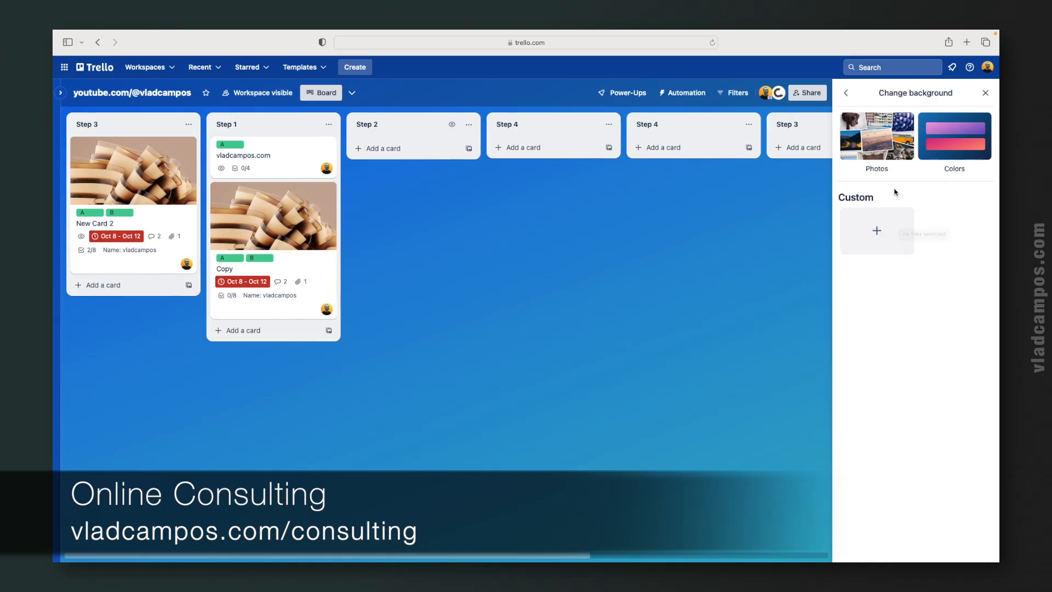
left_click(846, 94)
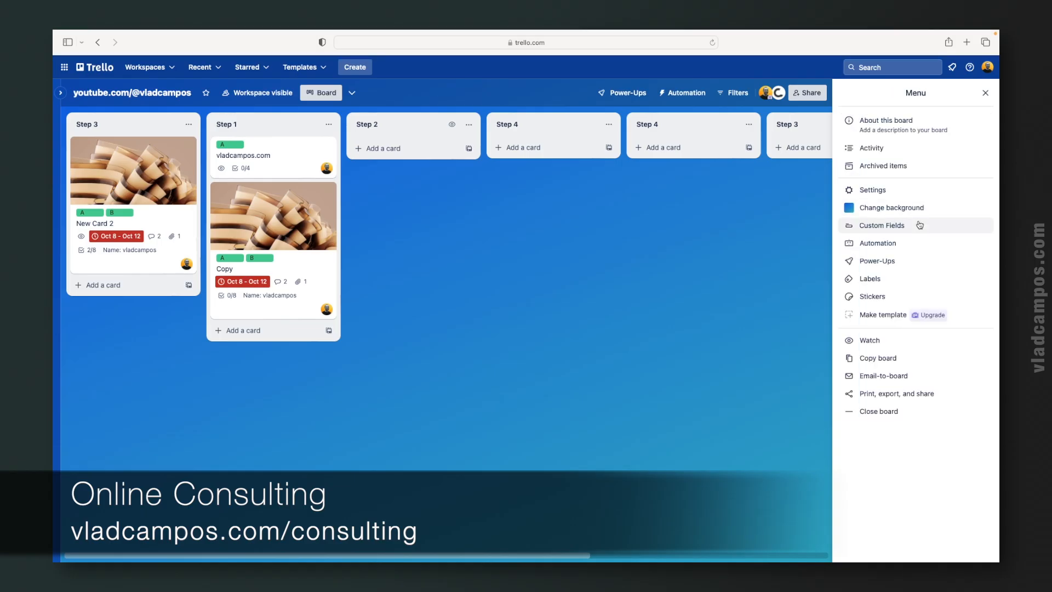
View the board's custom fields and labels from the board menu, and return to that menu.
left_click(919, 224)
left_click(919, 225)
left_click(914, 282)
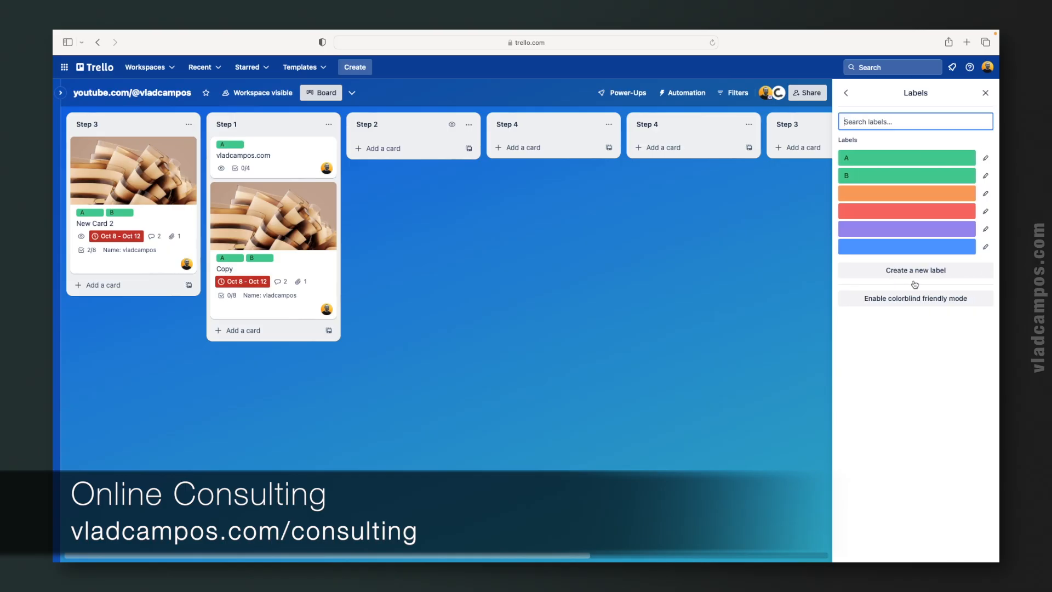
left_click(847, 98)
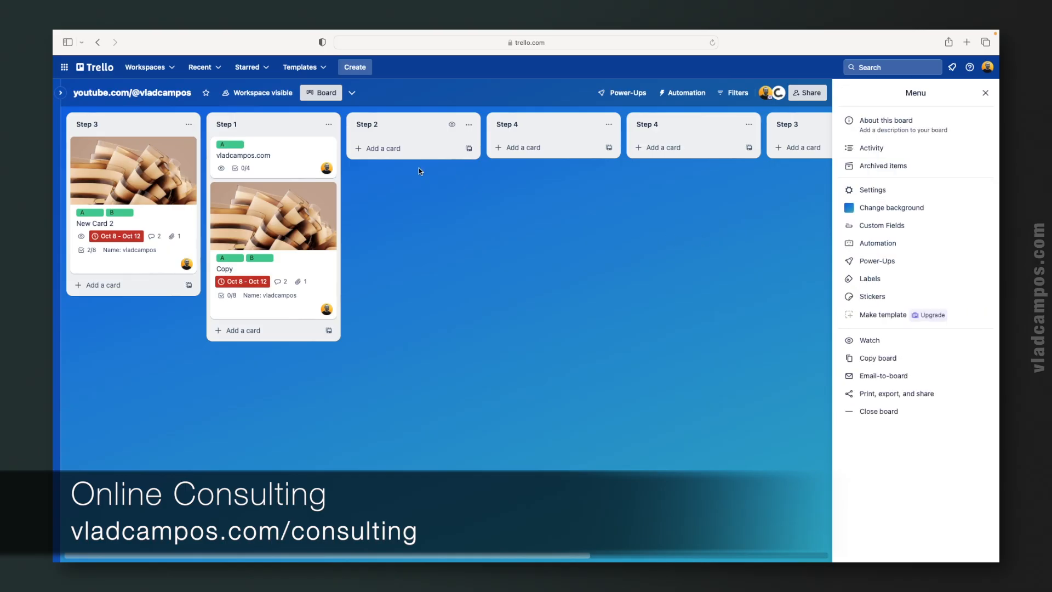
Check the label and custom field options inside the vladcampos.com card, and close the card.
left_click(284, 162)
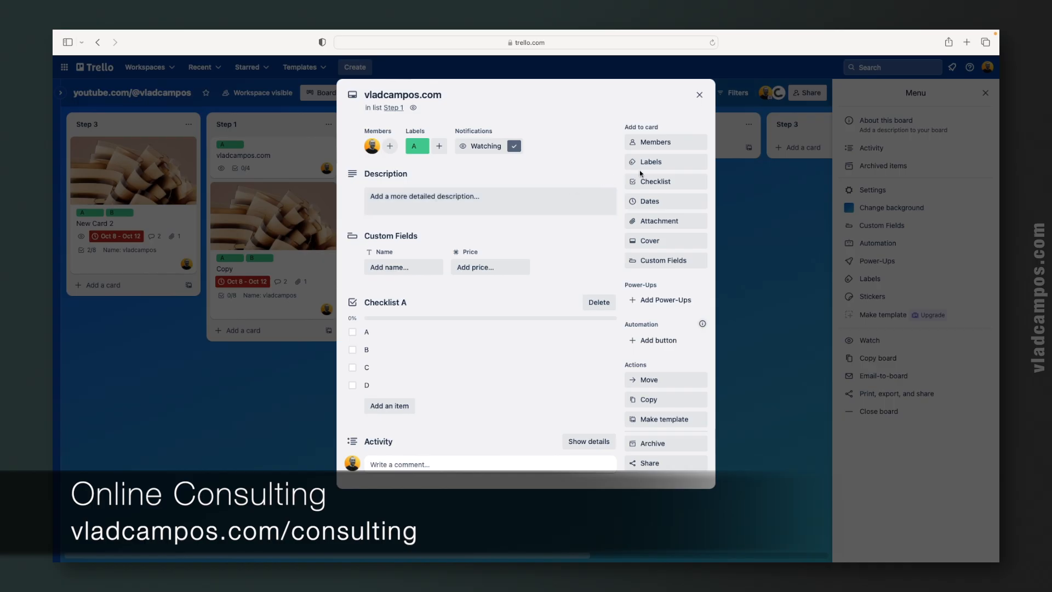
left_click(675, 164)
left_click(607, 163)
left_click(662, 265)
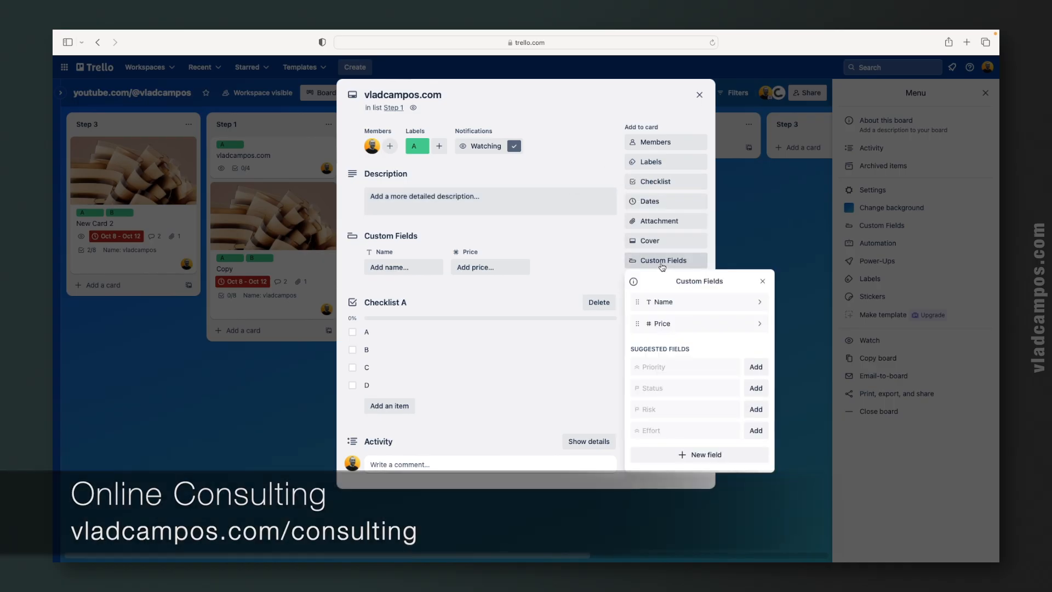
left_click(700, 97)
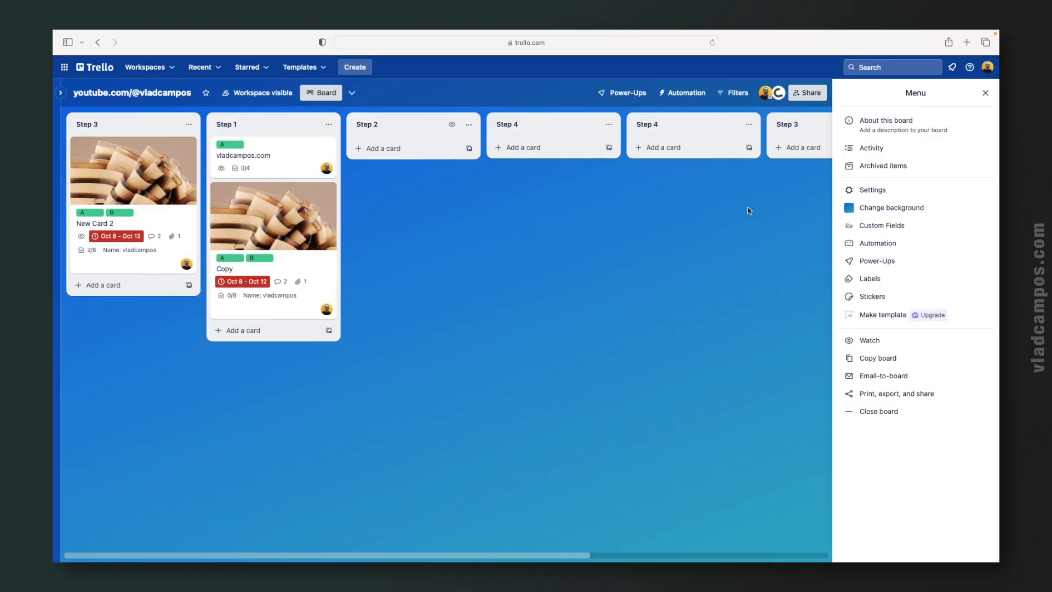
Browse the Power-Ups directory to the Essential Power-Ups section and add List Limits to the board.
left_click(911, 264)
scroll(784, 372, "down", 10)
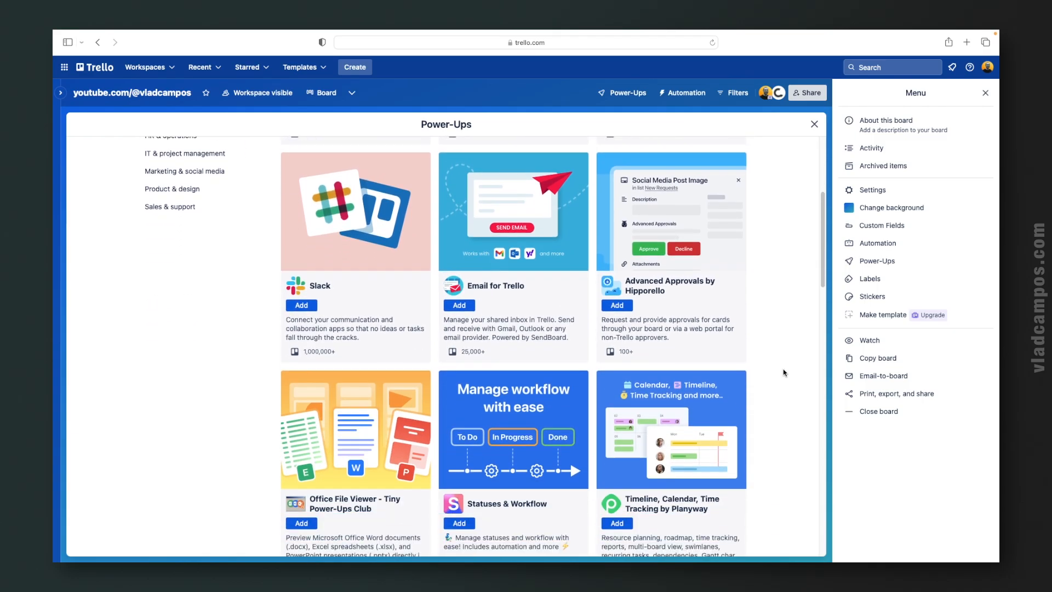
scroll(784, 373, "down", 5)
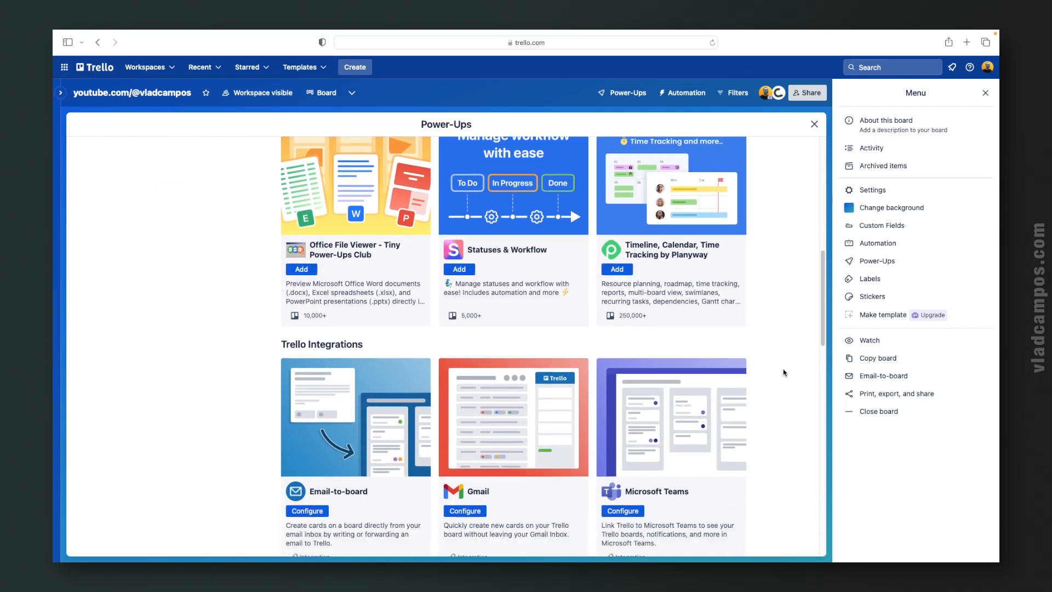
scroll(783, 372, "down", 2)
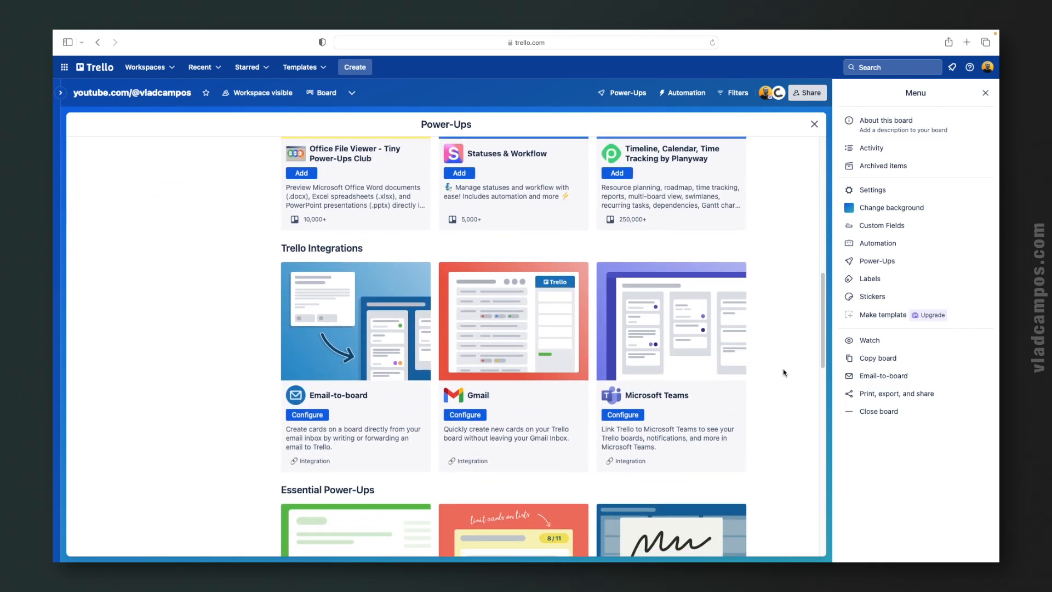
scroll(783, 372, "down", 3)
scroll(783, 372, "down", 2)
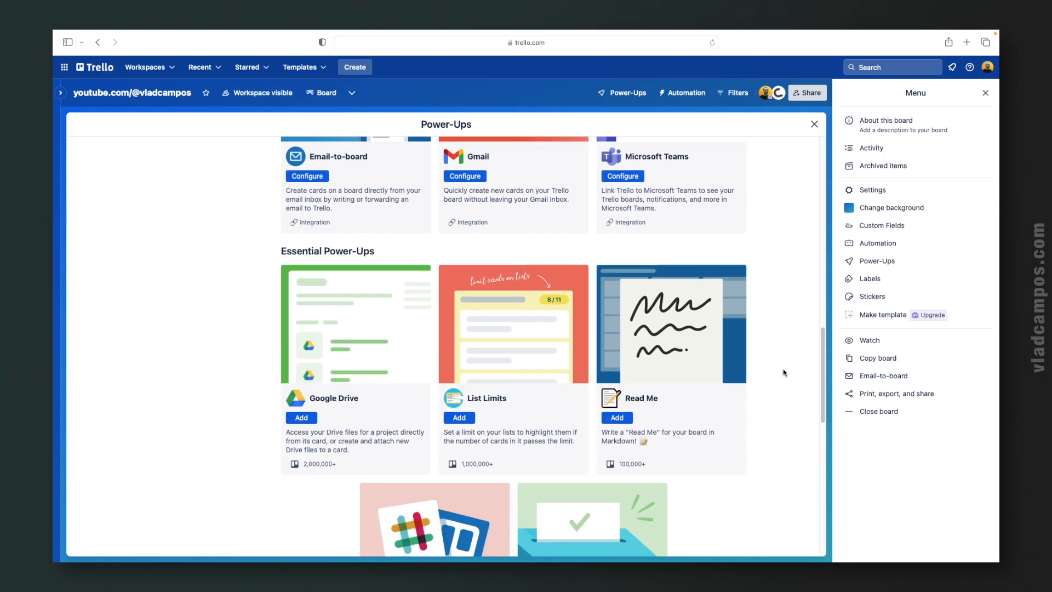
scroll(783, 373, "down", 1)
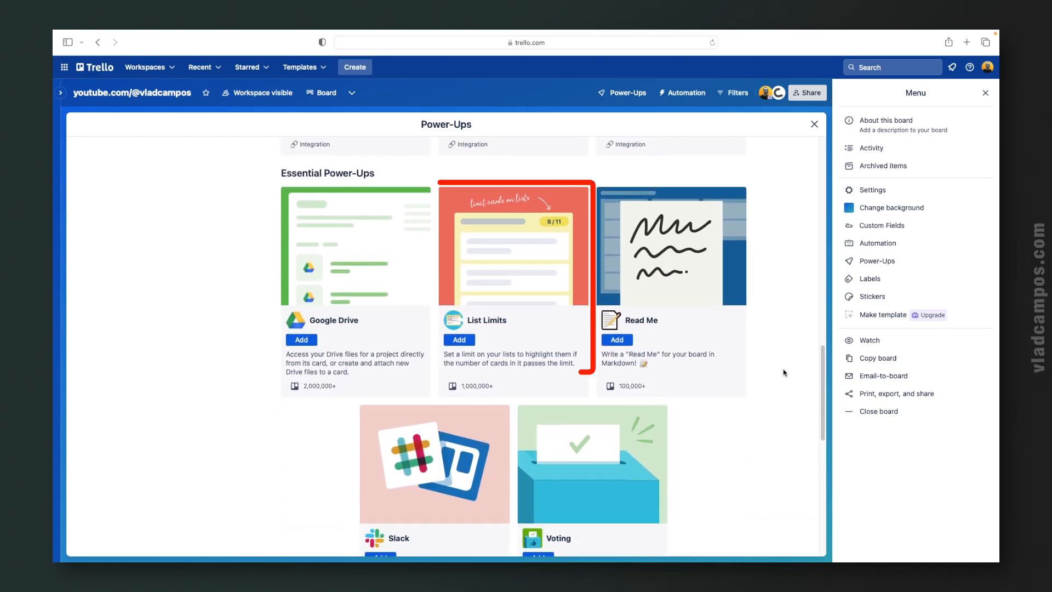
left_click(460, 340)
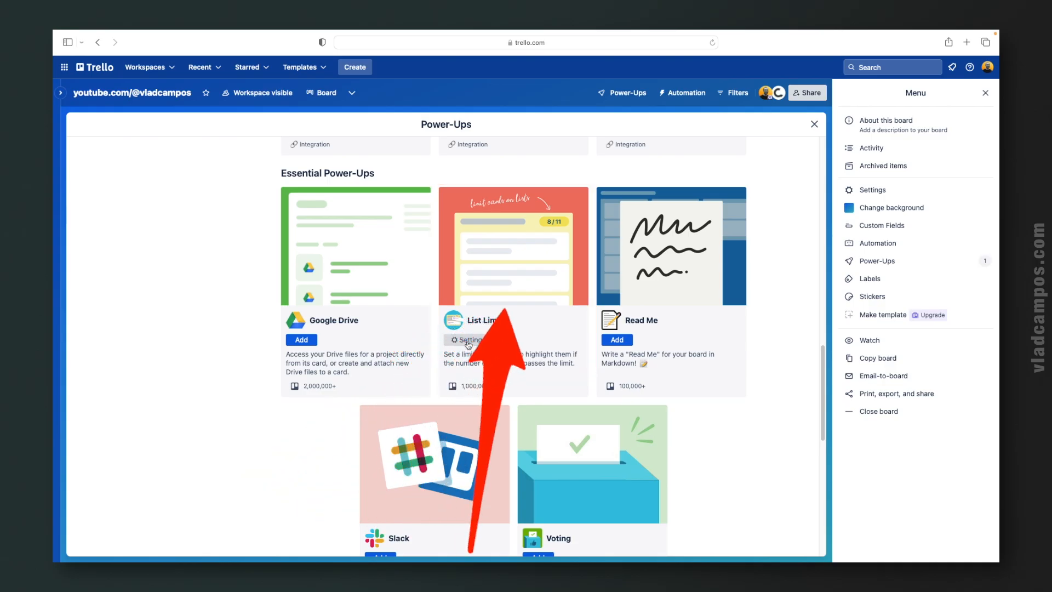
Read the List Limits details page, and close the Power-Ups directory and the board menu.
scroll(676, 434, "up", 1)
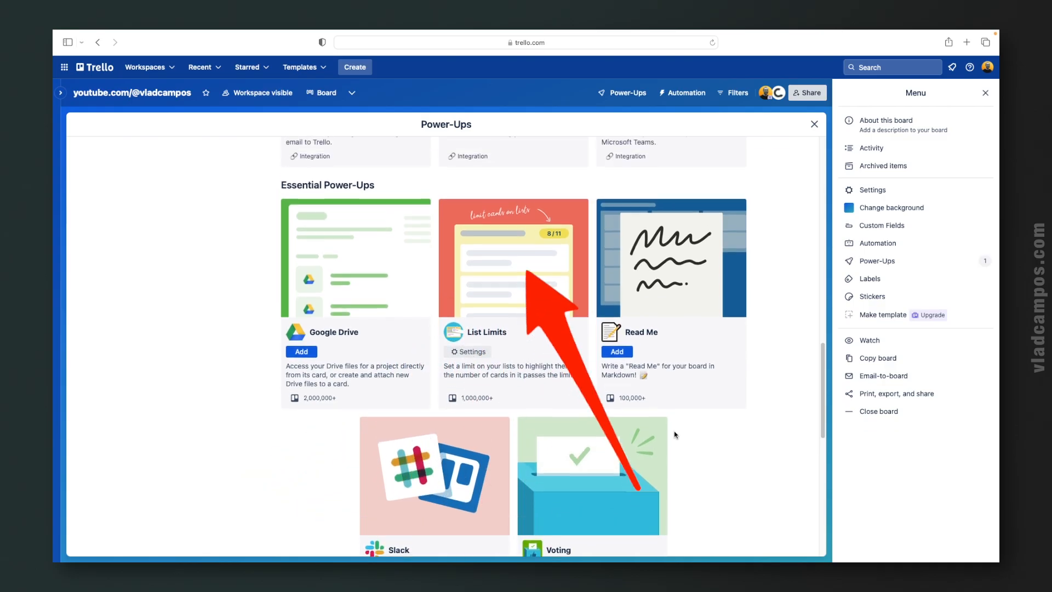
left_click(526, 275)
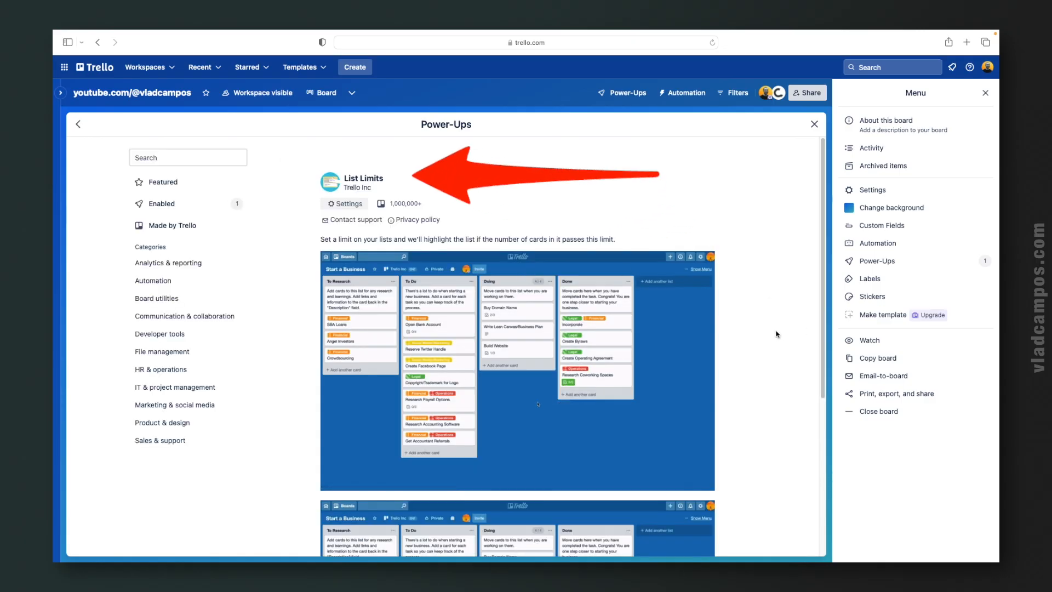
scroll(775, 333, "down", 5)
scroll(776, 334, "down", 3)
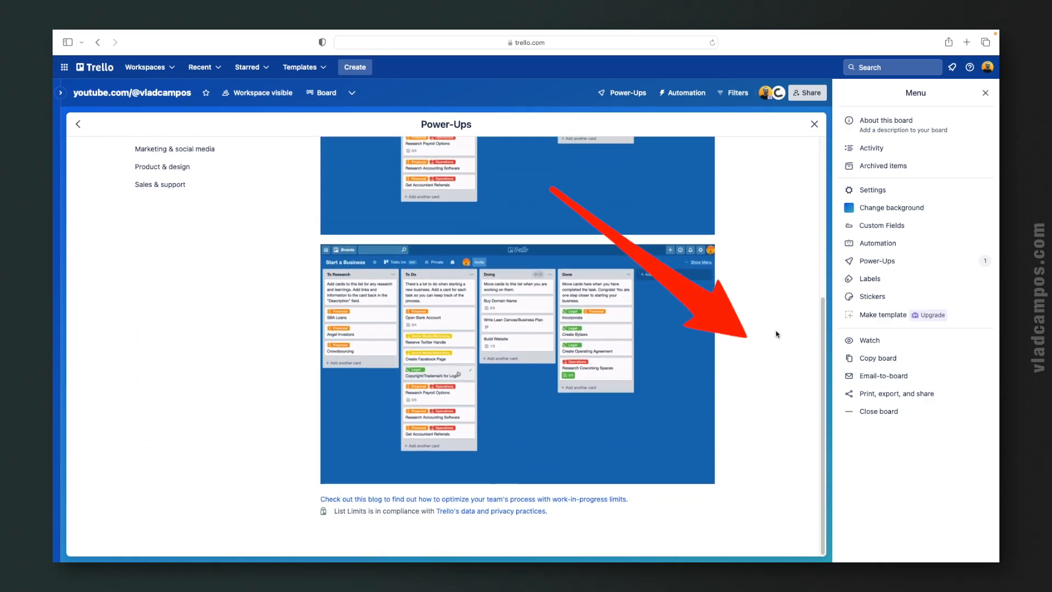
left_click(815, 125)
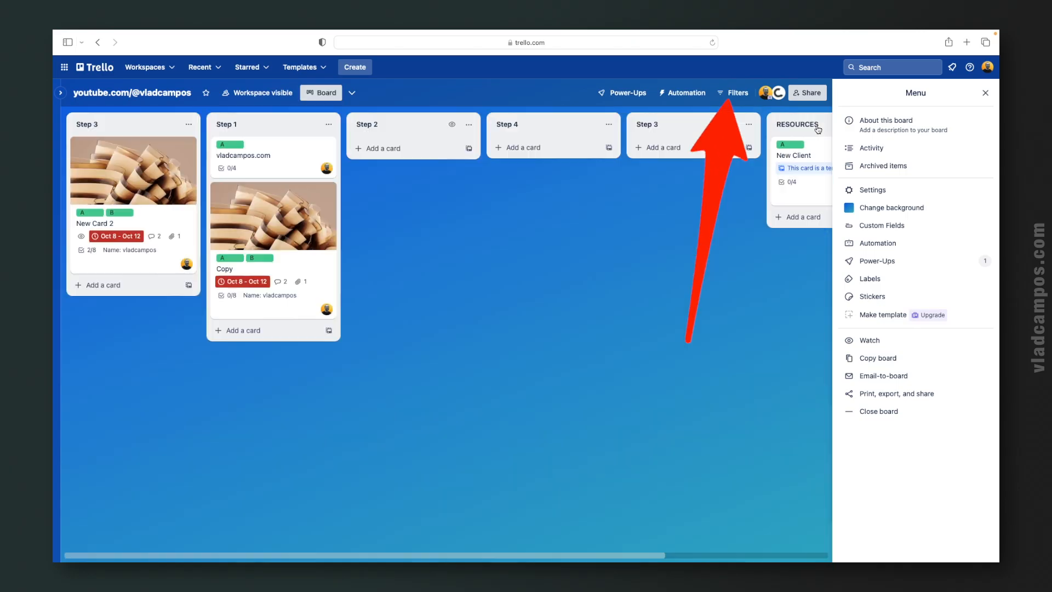
left_click(986, 93)
Set a limit of 3 cards on the Step 1 list and move New Card 2 into it.
left_click(328, 125)
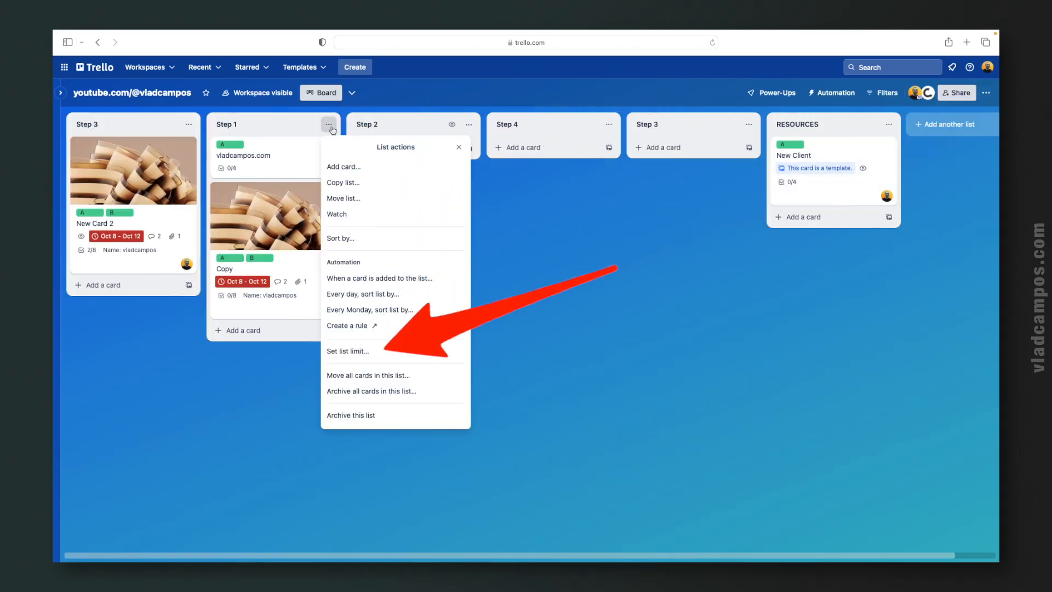
left_click(390, 356)
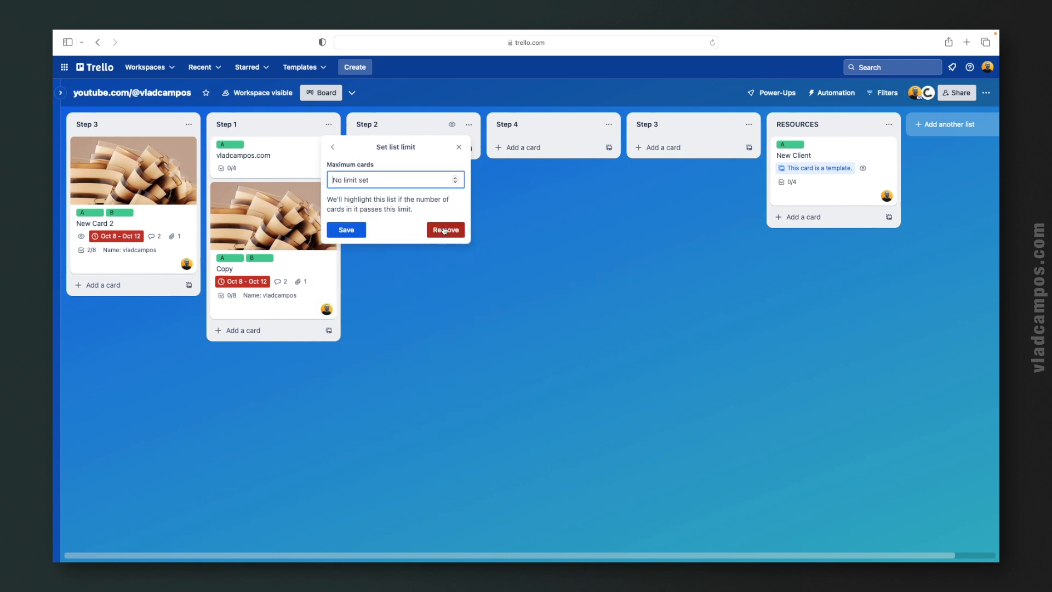
left_click(457, 178)
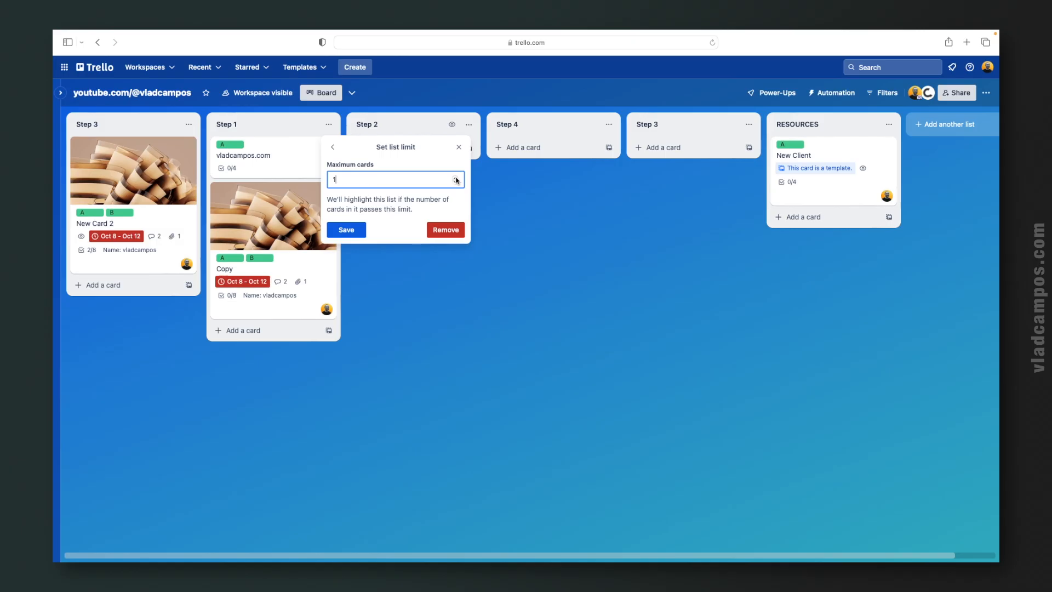
left_click(355, 234)
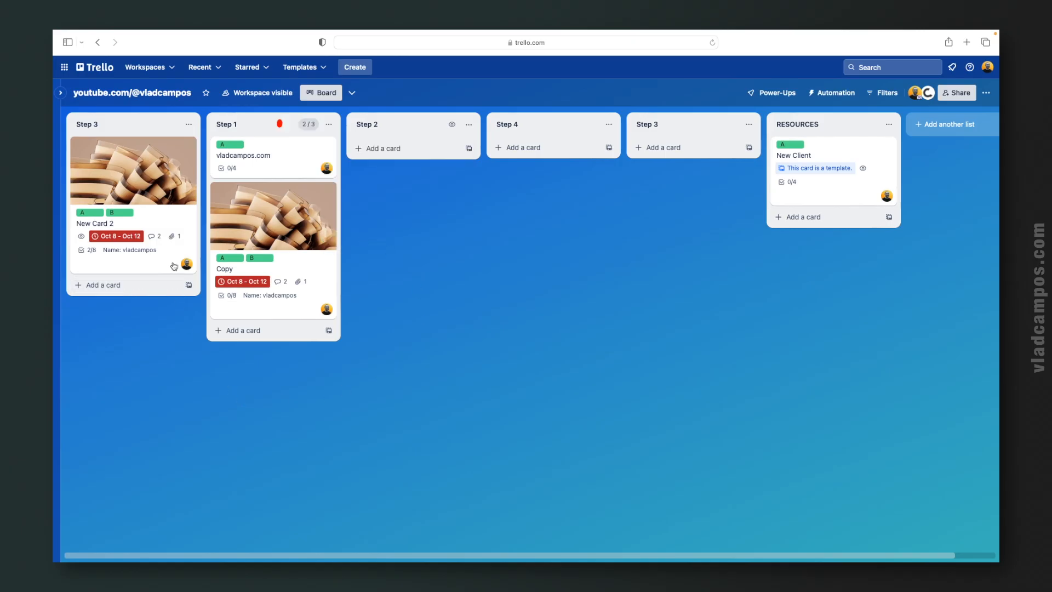
mouse_move(160, 218)
left_mouse_down()
mouse_move(151, 230)
mouse_move(173, 341)
mouse_move(198, 365)
mouse_move(284, 385)
left_mouse_up()
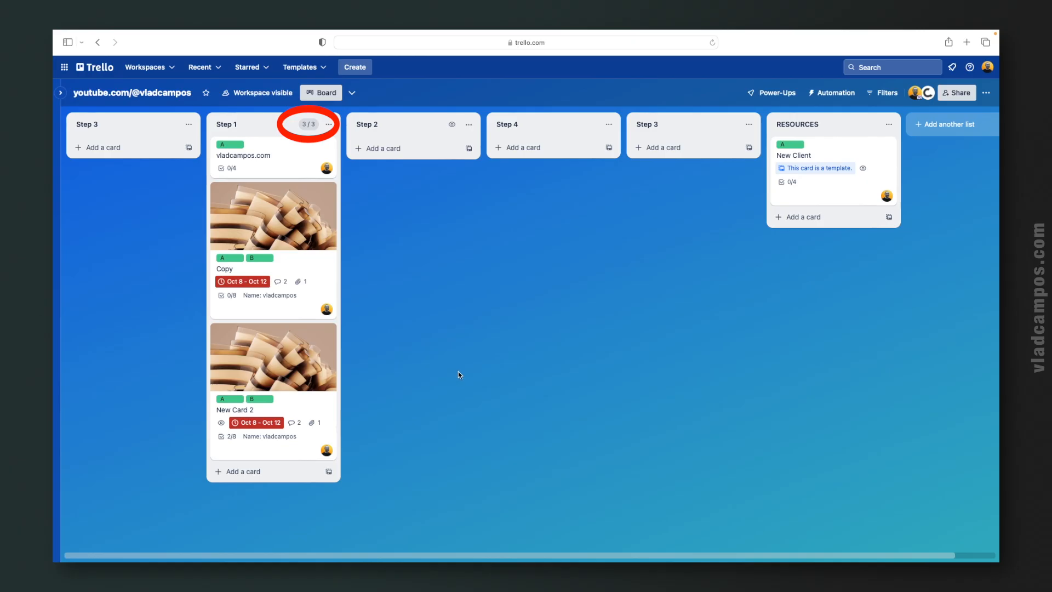
left_click(260, 471)
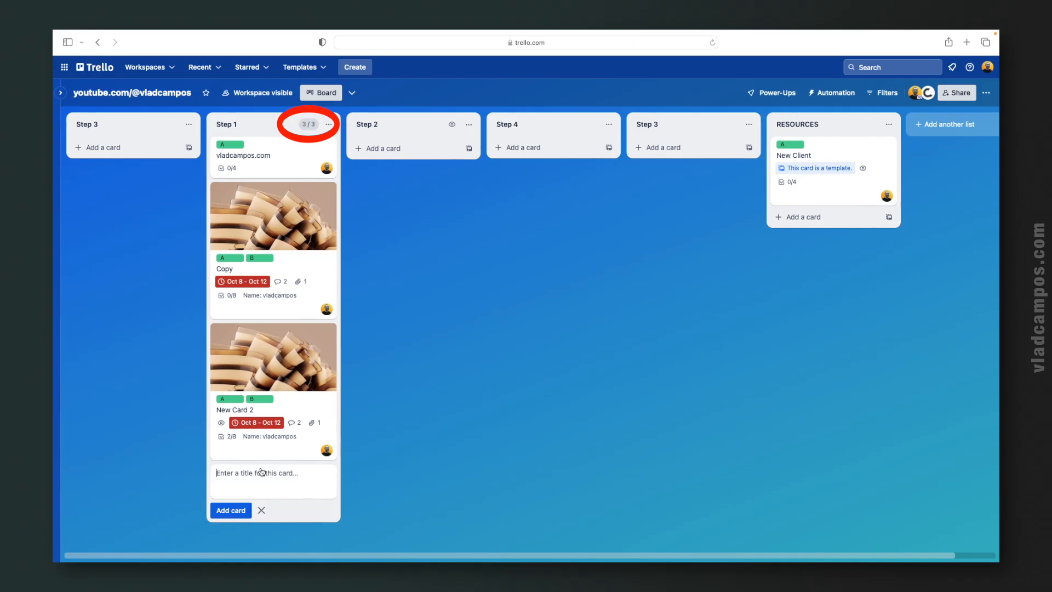
type("YouTube.com/@vladcampos")
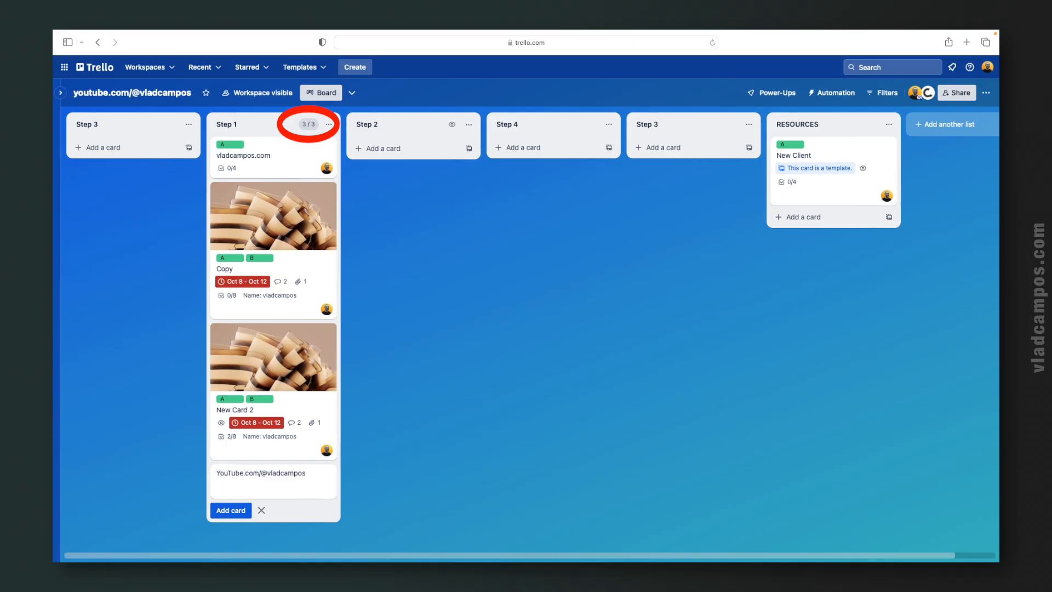
key("Return")
left_click(436, 435)
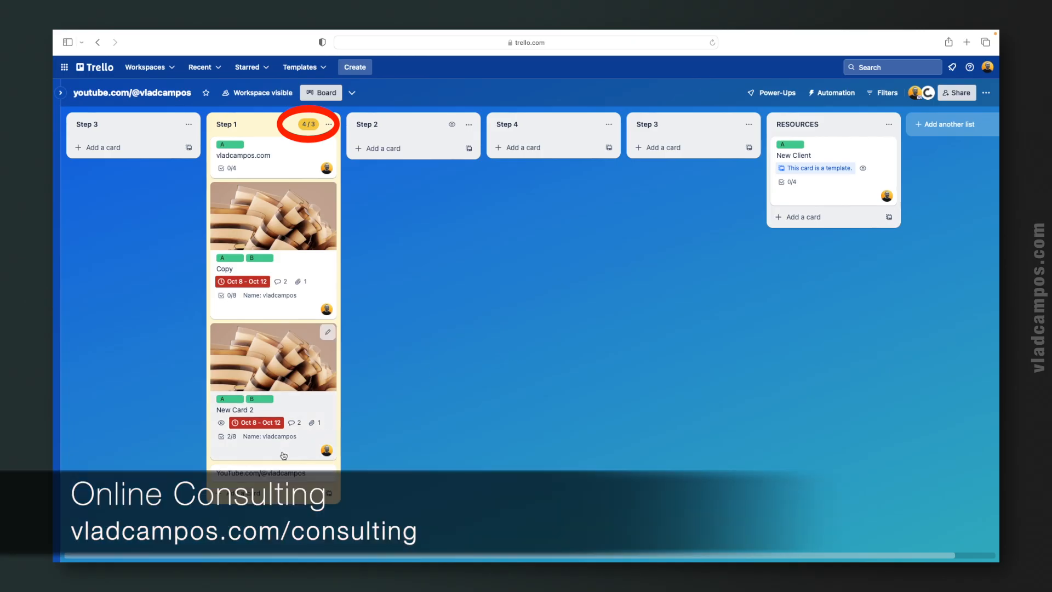
left_click_drag(267, 474, 413, 164)
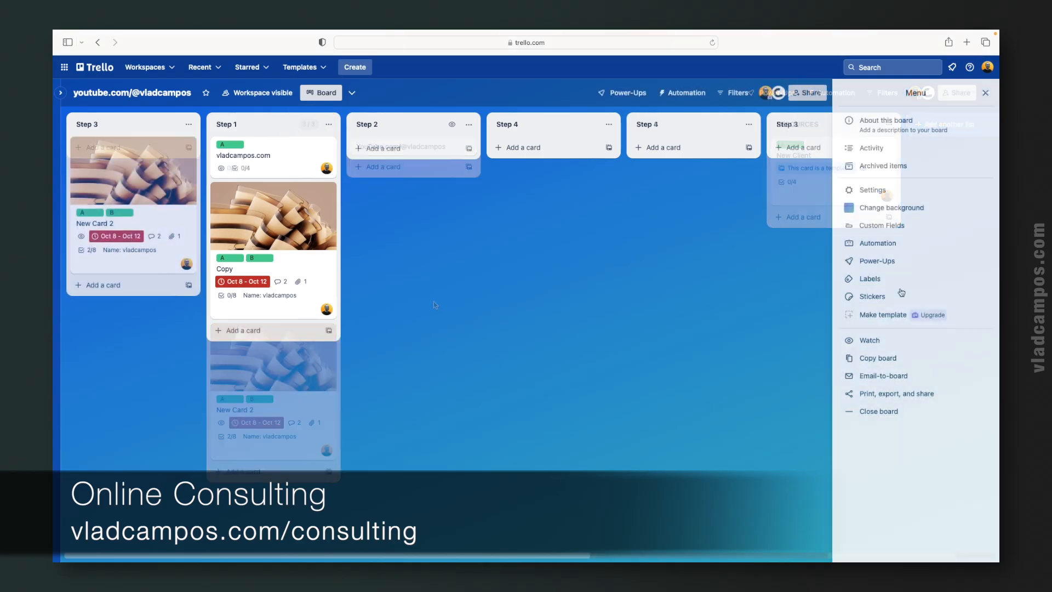
Place a green check mark sticker on the vladcampos.com card and a red heart sticker on the Copy card.
left_click(899, 298)
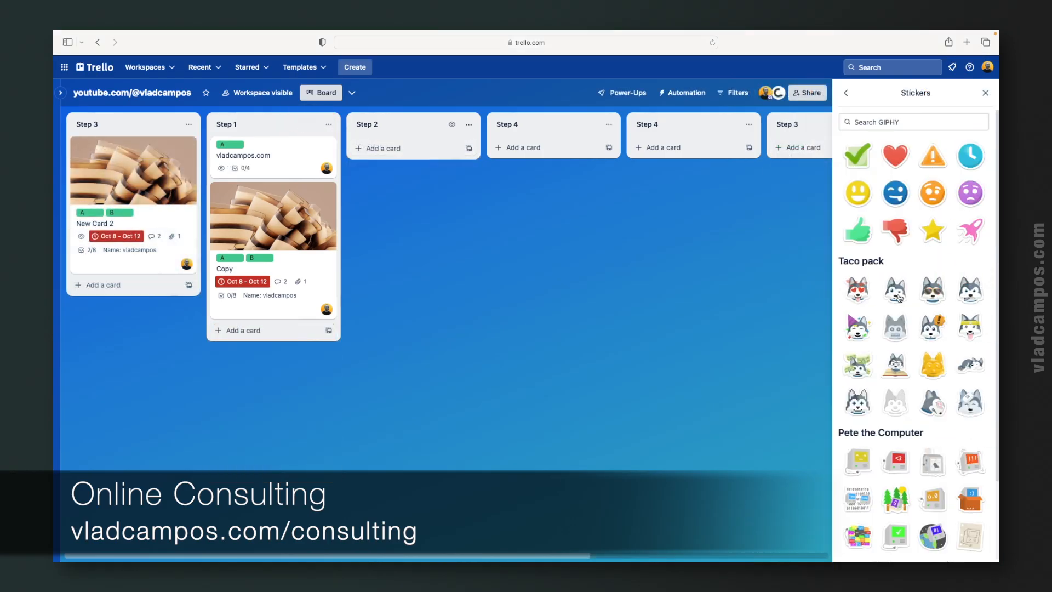
left_click_drag(858, 155, 291, 153)
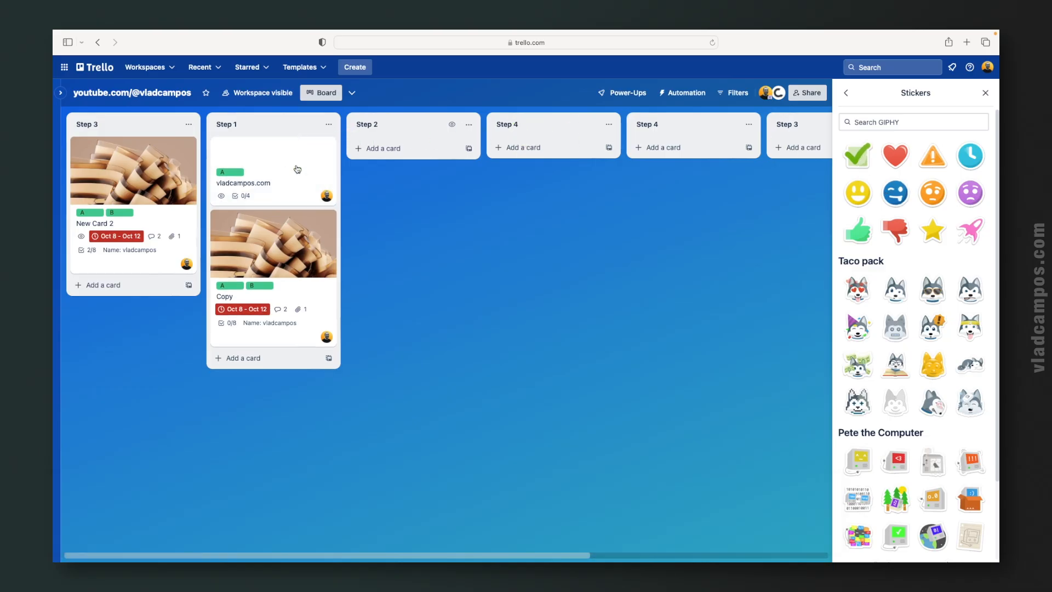
left_click_drag(894, 156, 316, 301)
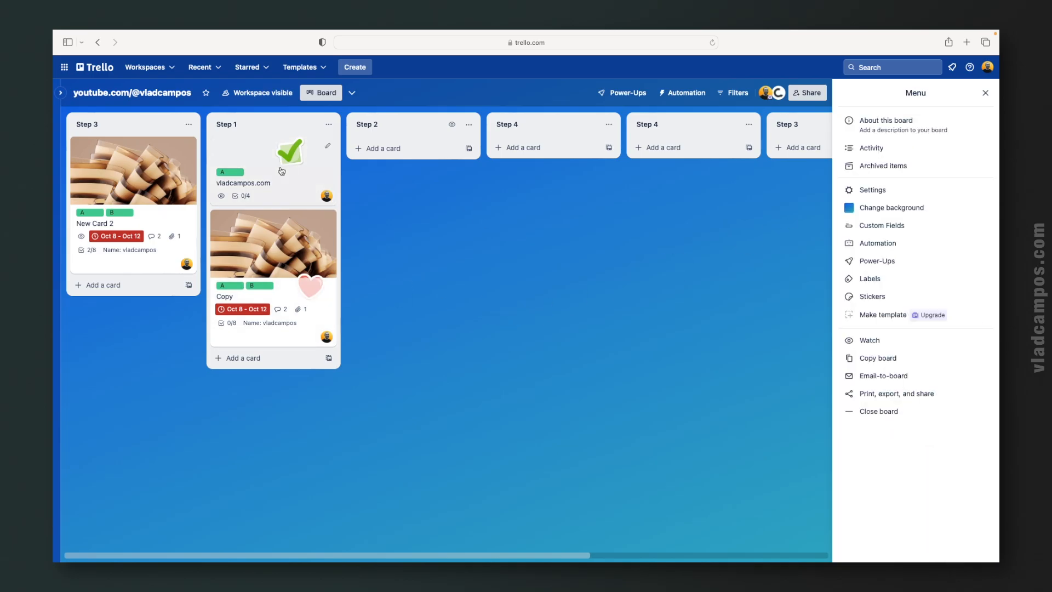
Remove the green check mark sticker from the vladcampos.com card in the Step 1 list, and close the card.
left_click(296, 188)
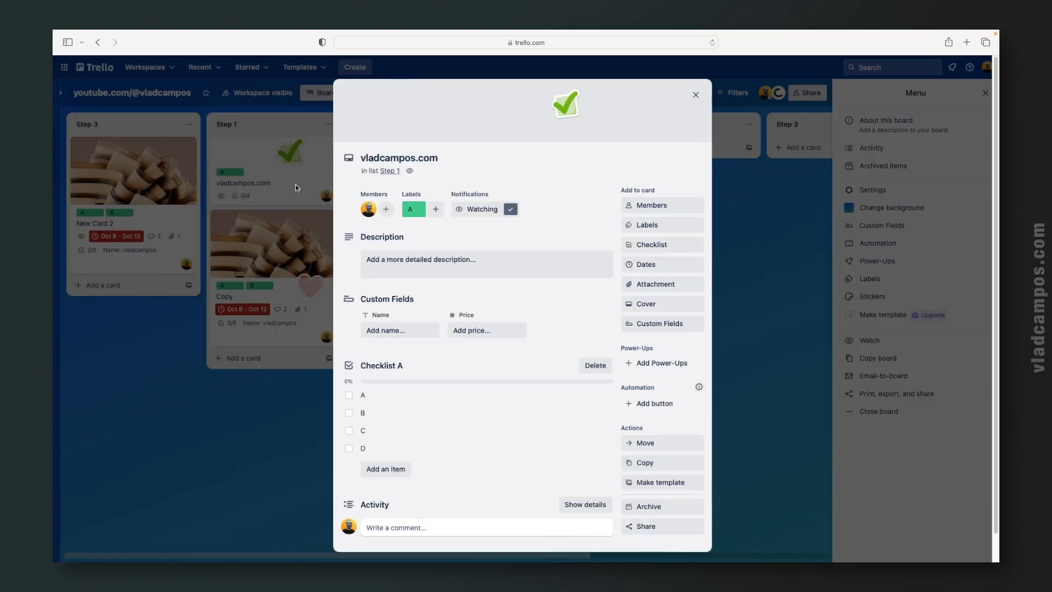
mouse_move(566, 107)
left_click(600, 105)
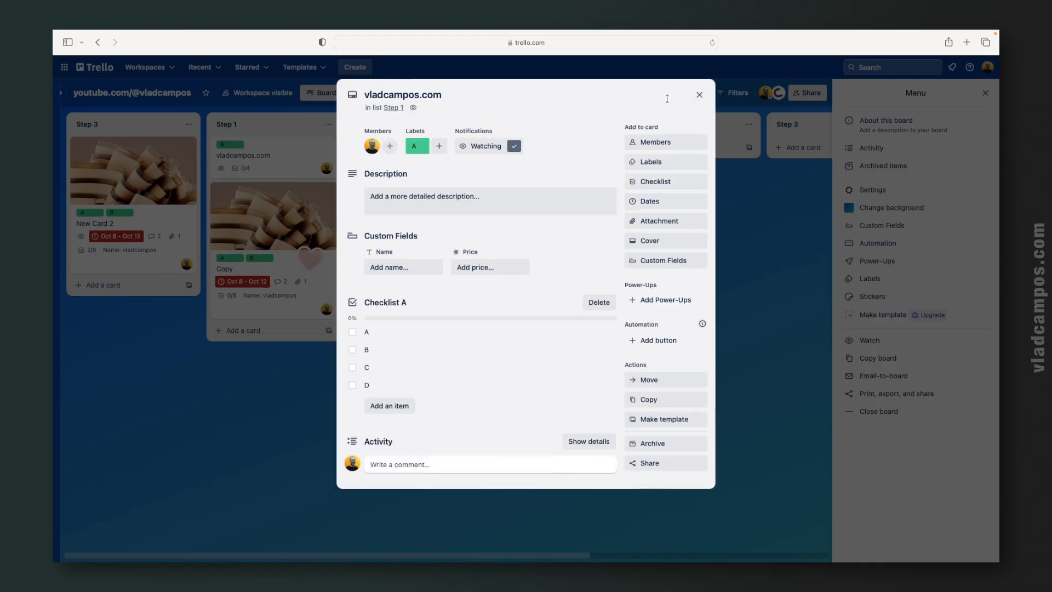
left_click(696, 95)
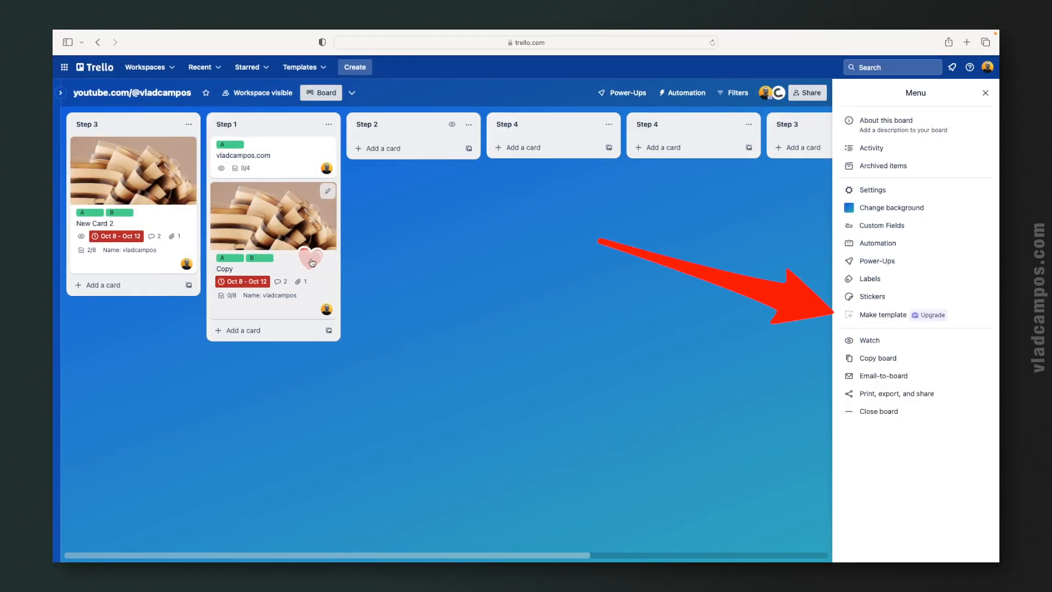
Turn off Keep cards and Keep Template cards in the board copy options, and dismiss them without creating a copy.
left_click(906, 359)
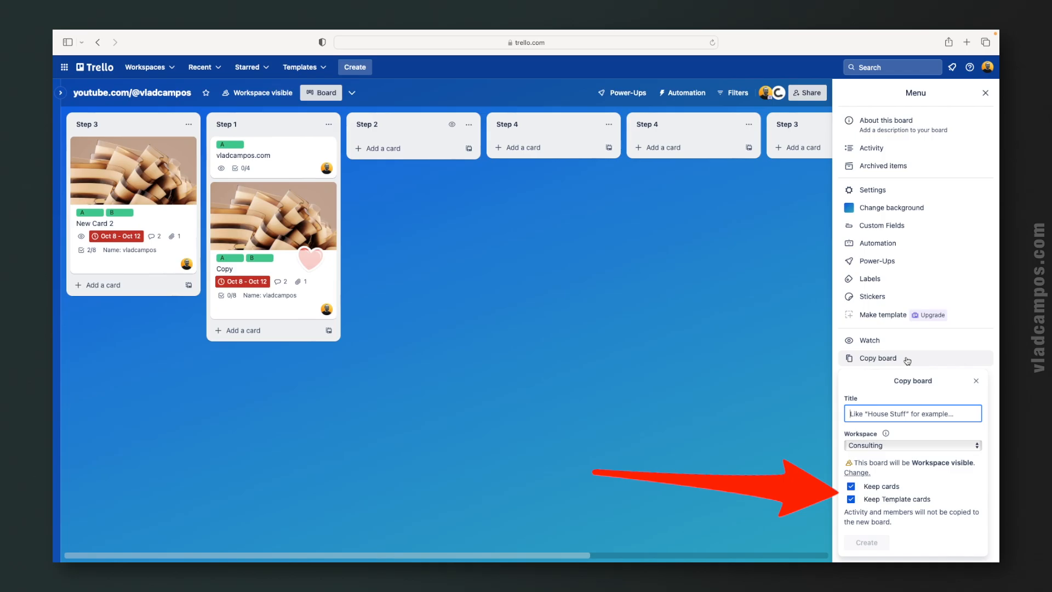
left_click(851, 486)
left_click(851, 498)
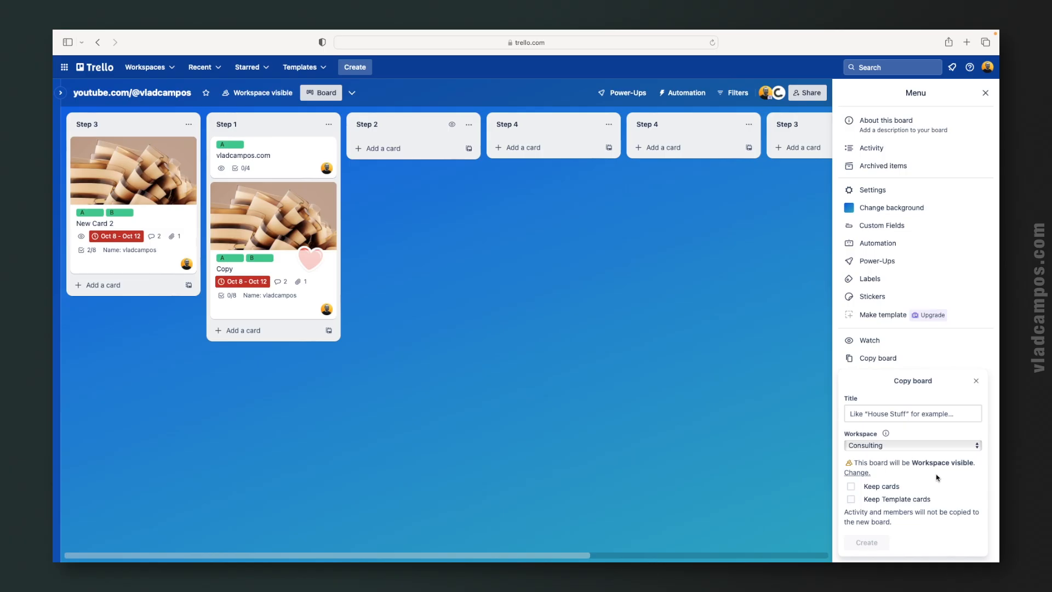
left_click(925, 364)
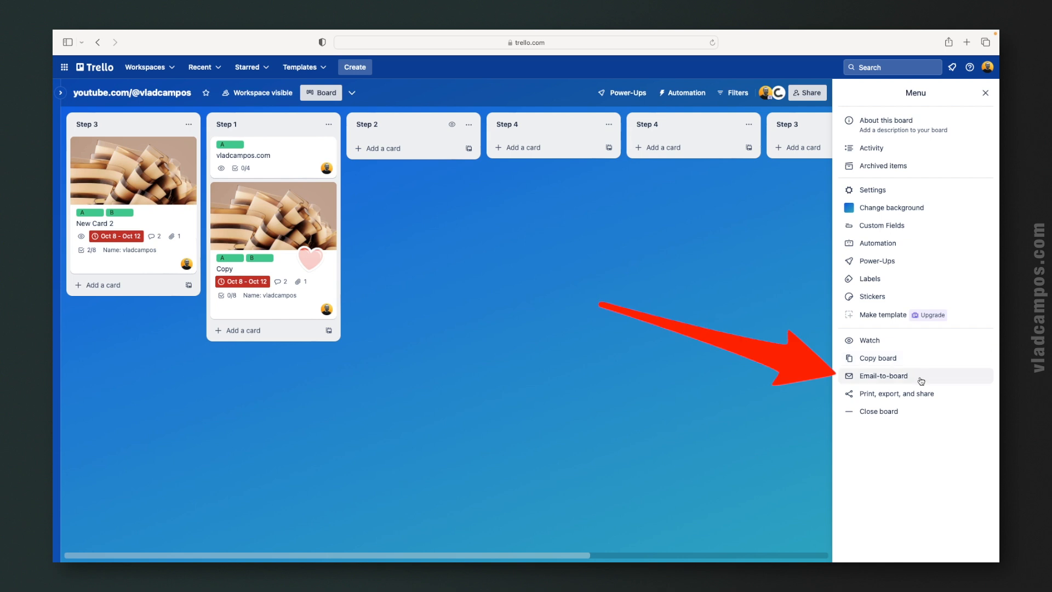
Set emailed cards to appear in the Step 1 list at the Top position, and close the email-to-board settings.
left_click(920, 378)
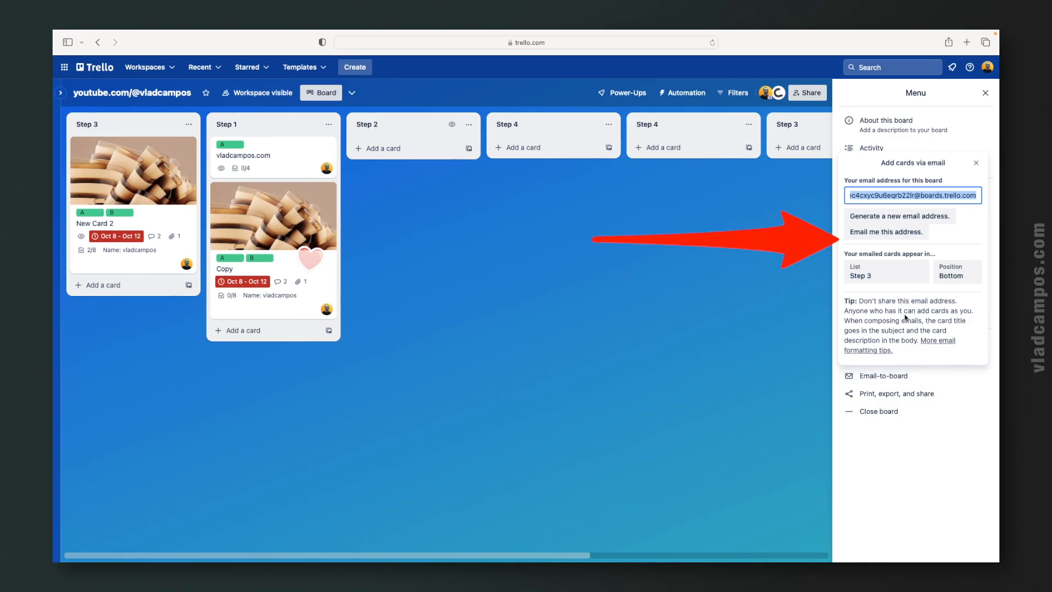
left_click(899, 282)
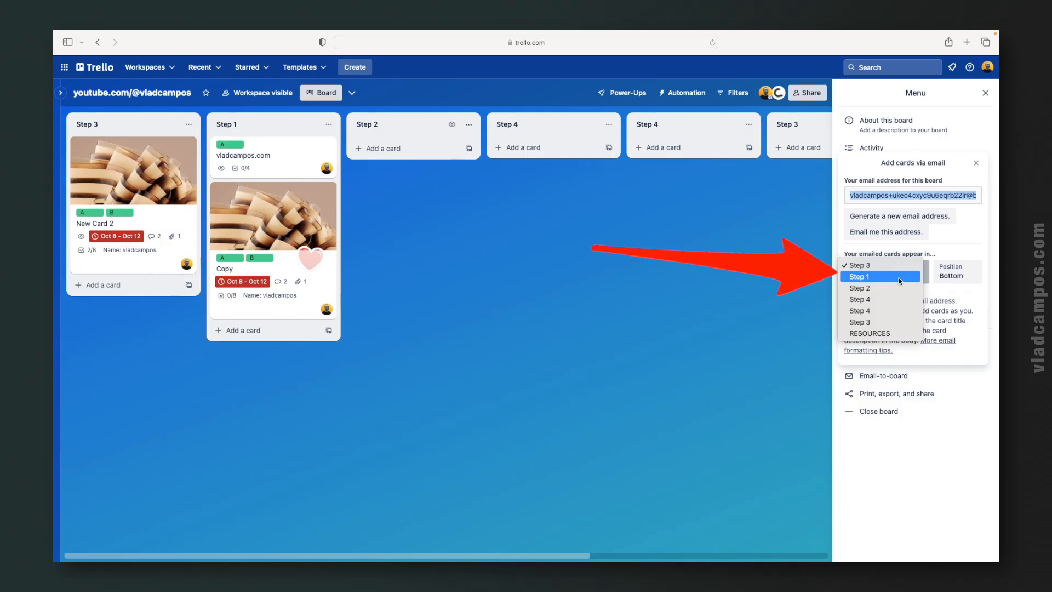
left_click(899, 277)
left_click(957, 273)
left_click(954, 254)
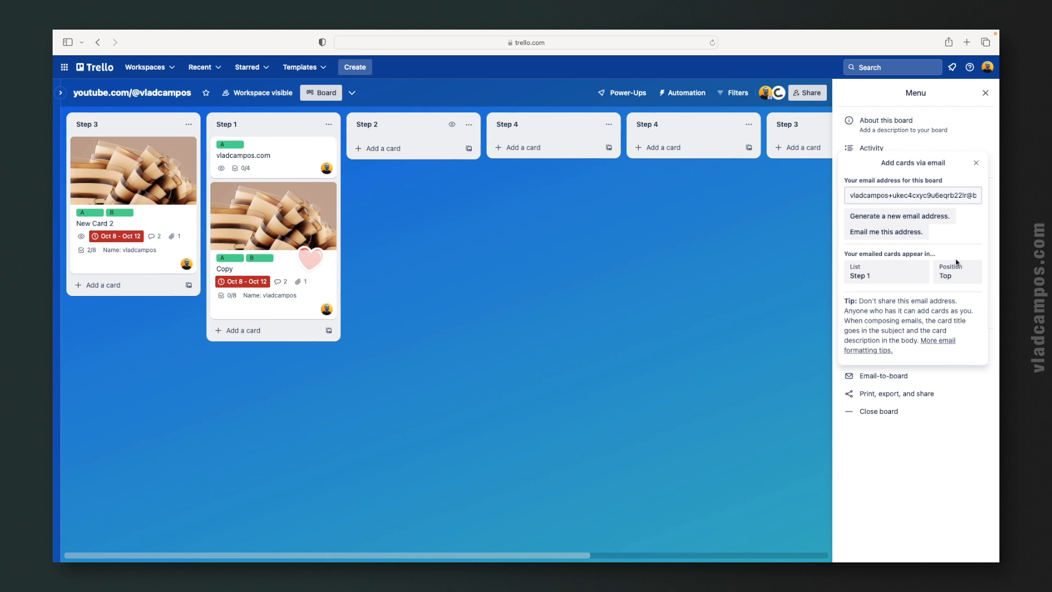
left_click(976, 164)
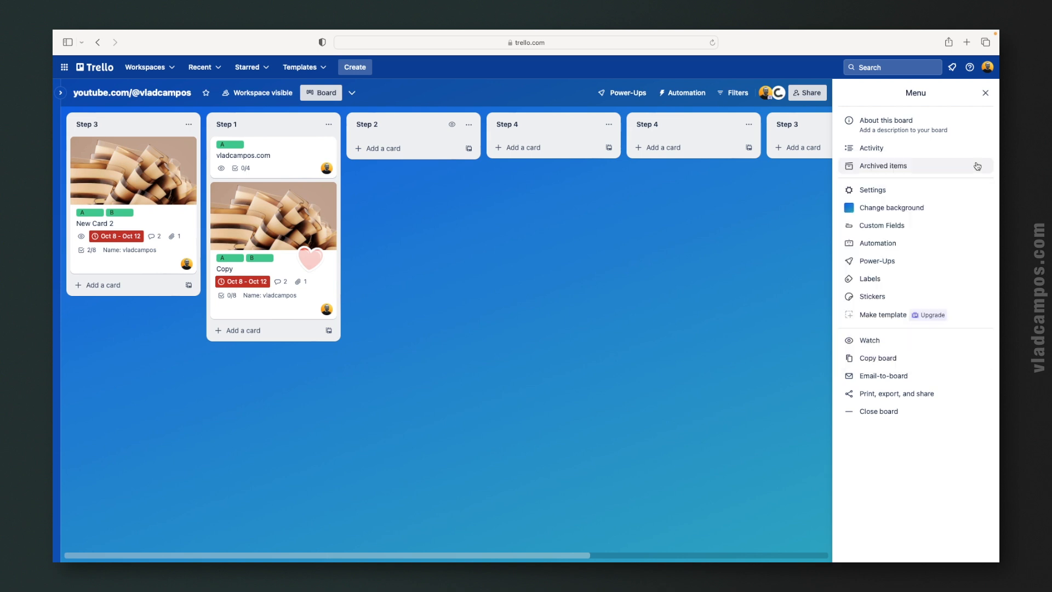
left_click(949, 395)
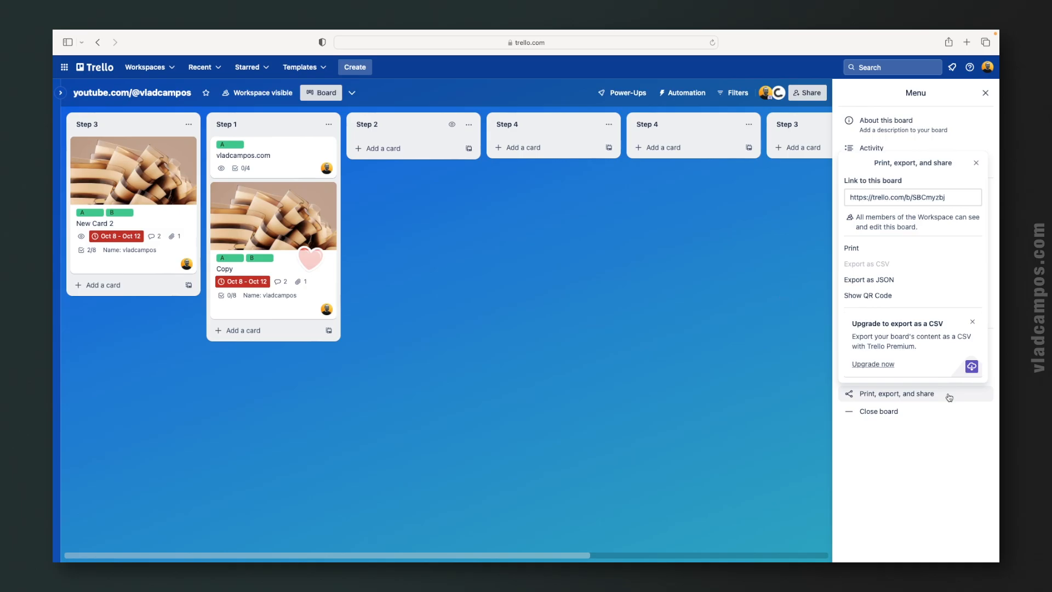
left_click(947, 396)
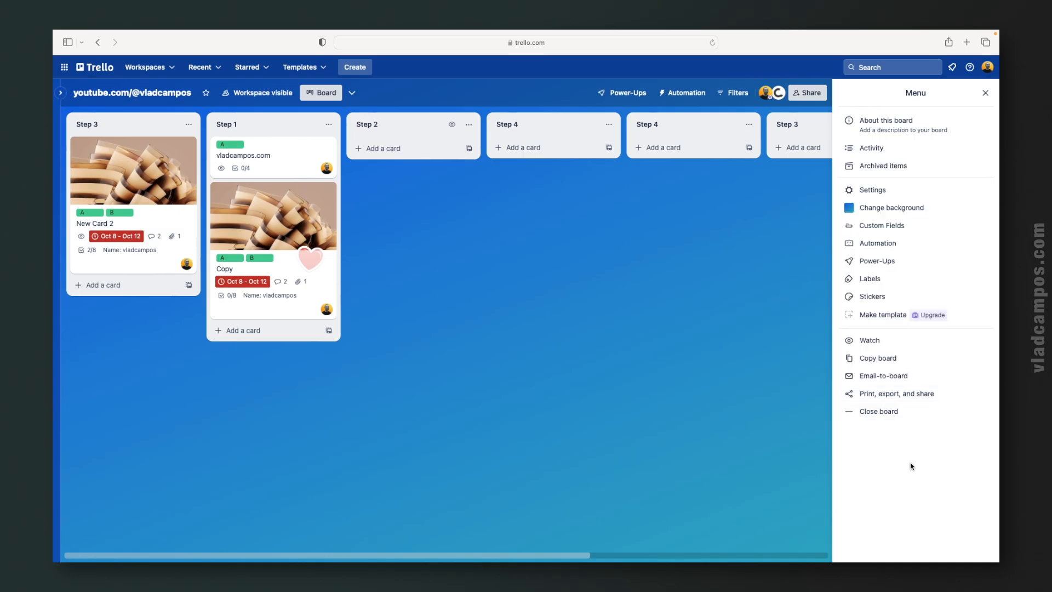
left_click(920, 415)
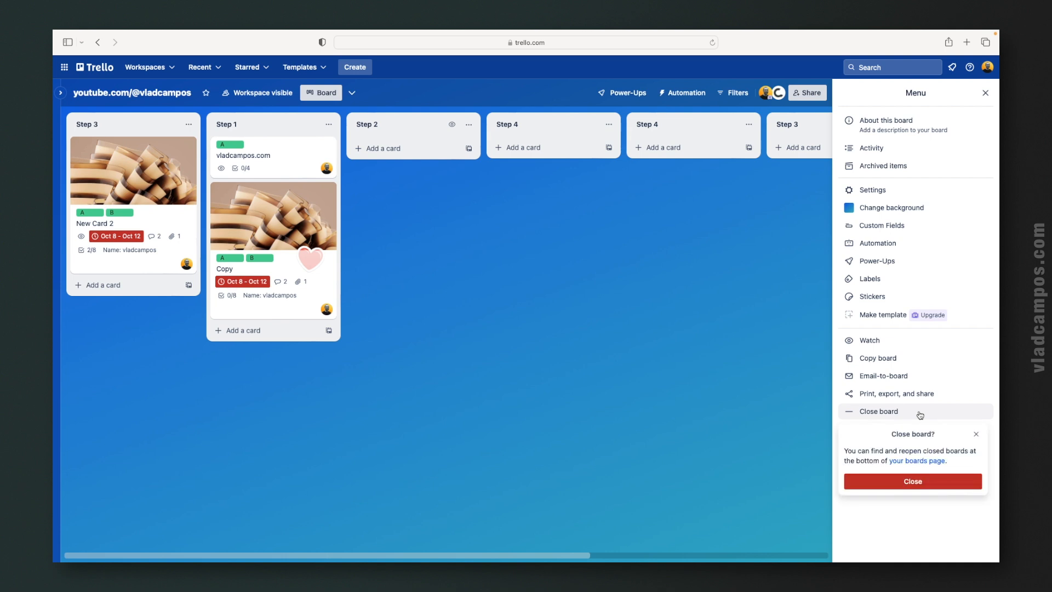
left_click(920, 486)
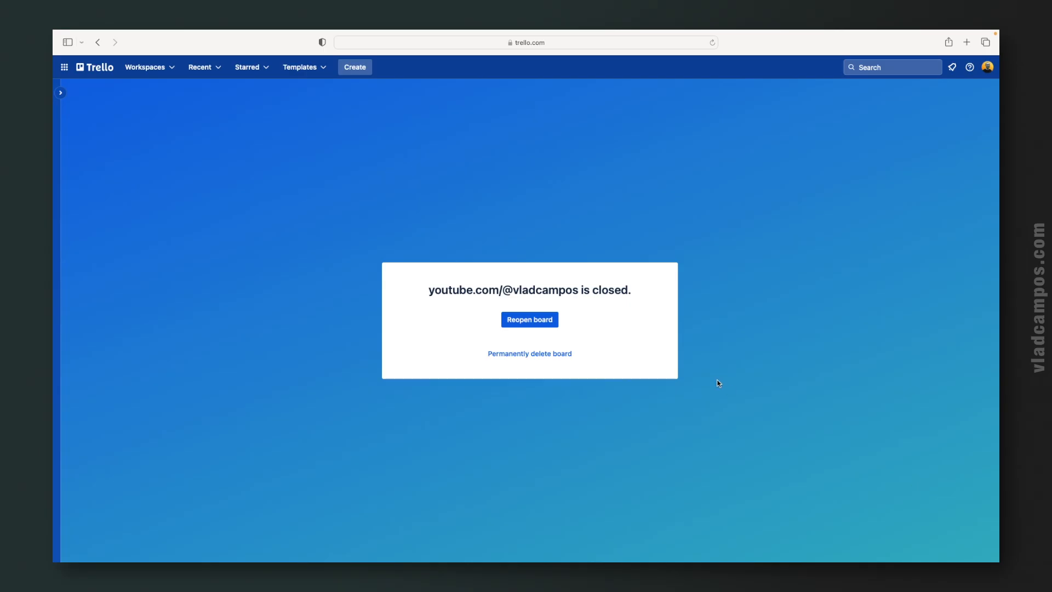
left_click(104, 68)
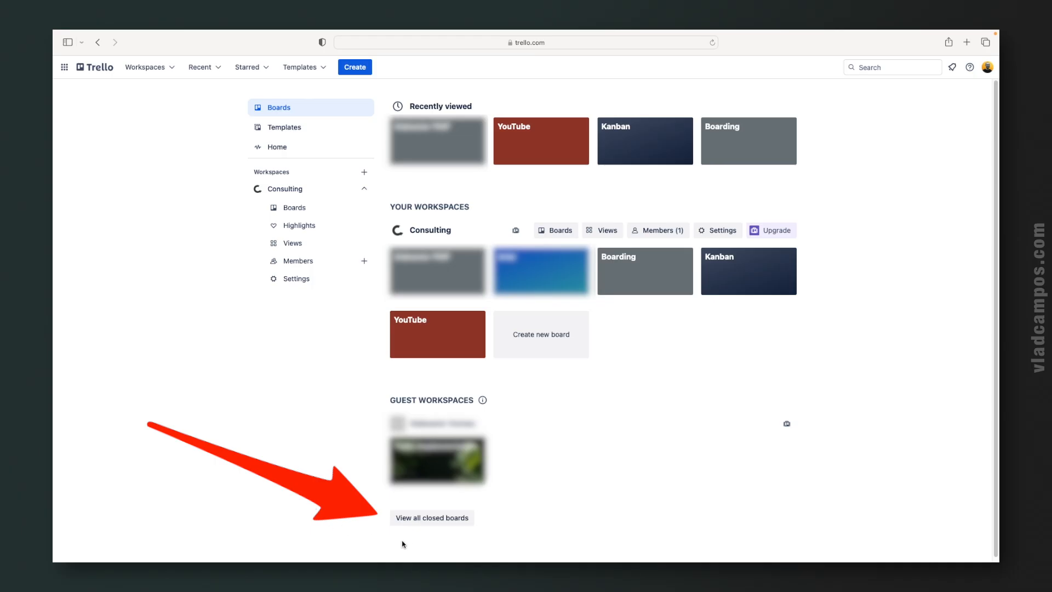
left_click(425, 519)
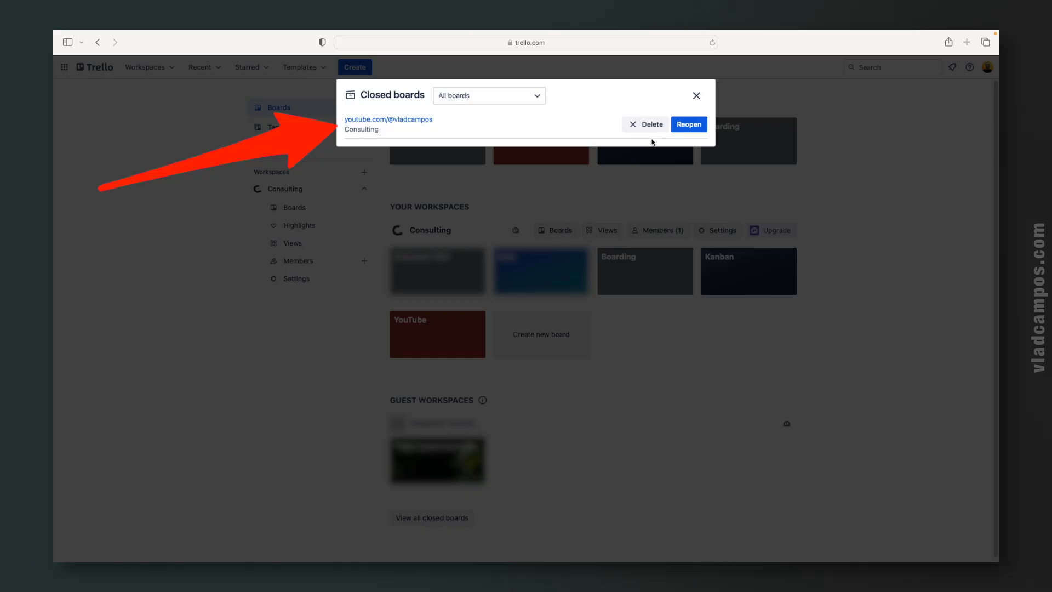
left_click(688, 125)
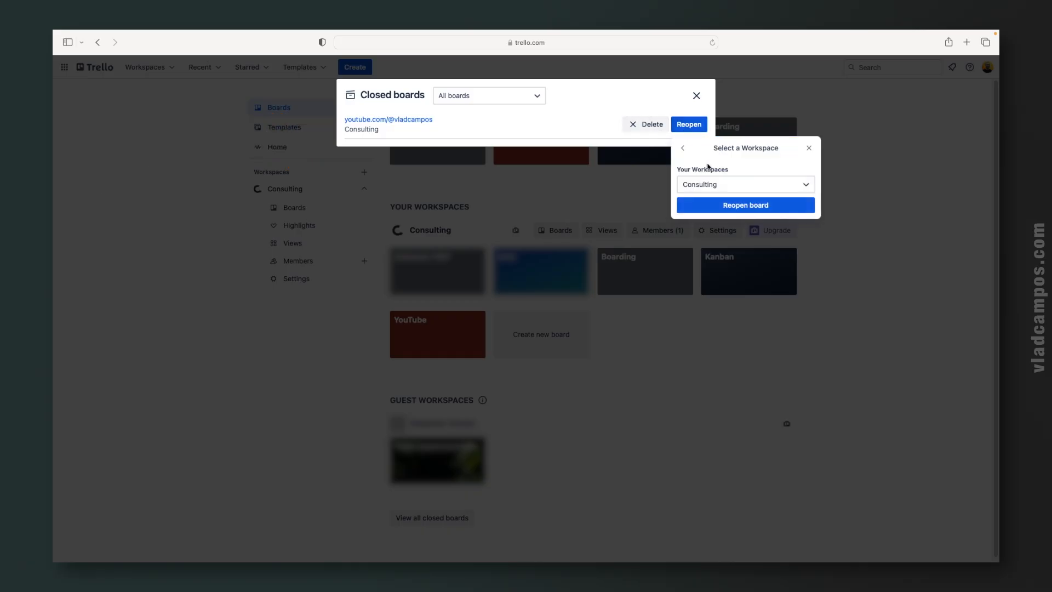
left_click(715, 206)
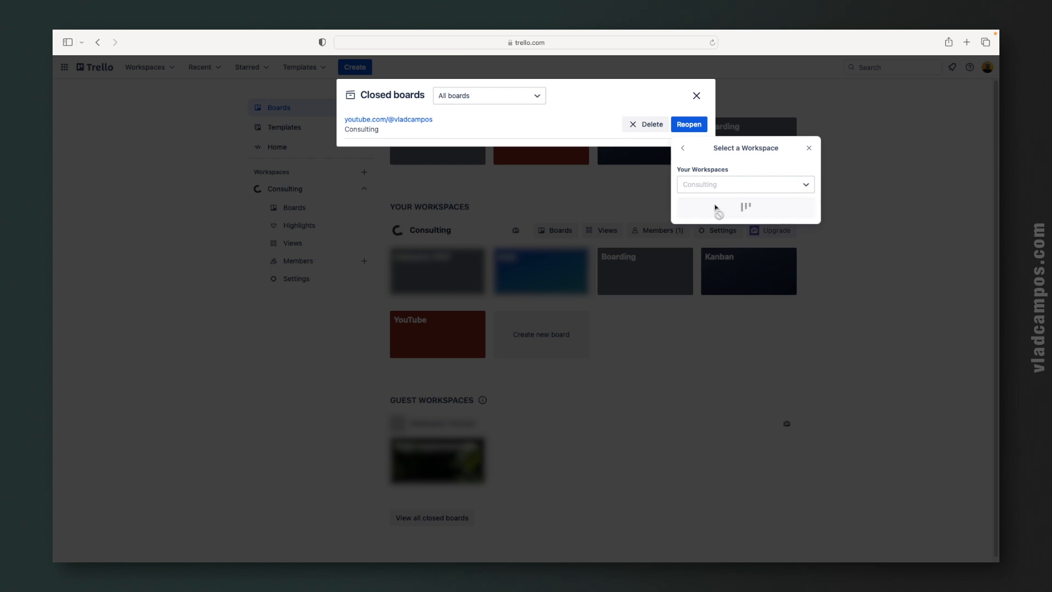
left_click(695, 96)
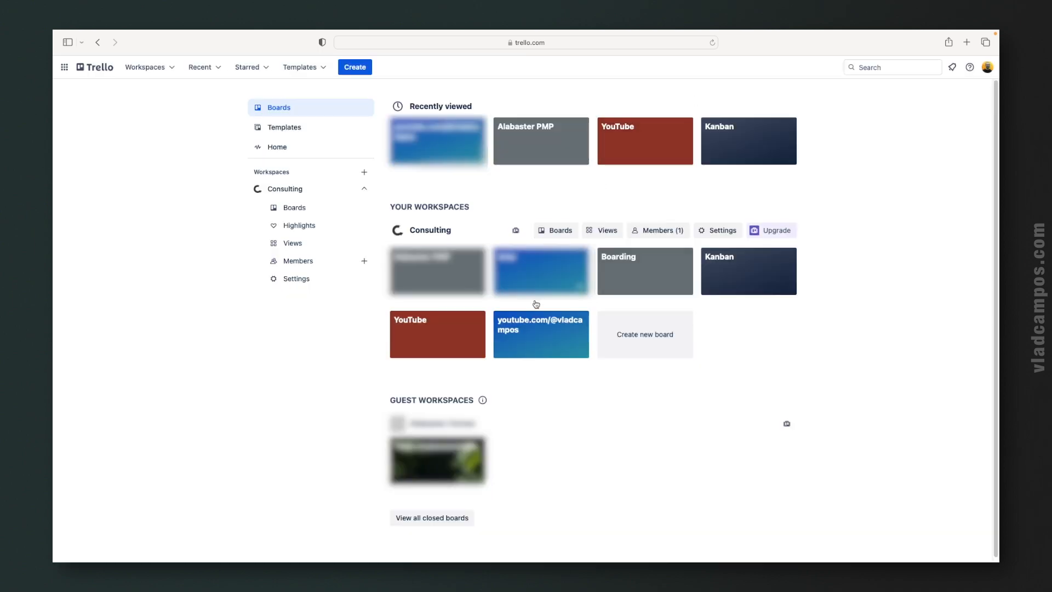
left_click(530, 339)
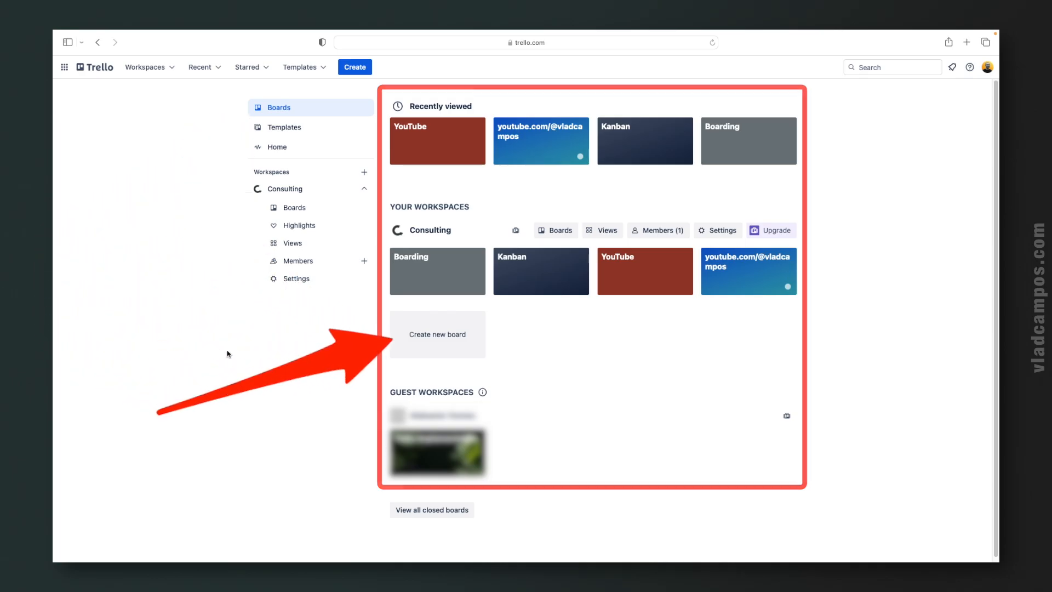
View the background, title and visibility options for a new board, and dismiss them without creating one.
left_click(426, 344)
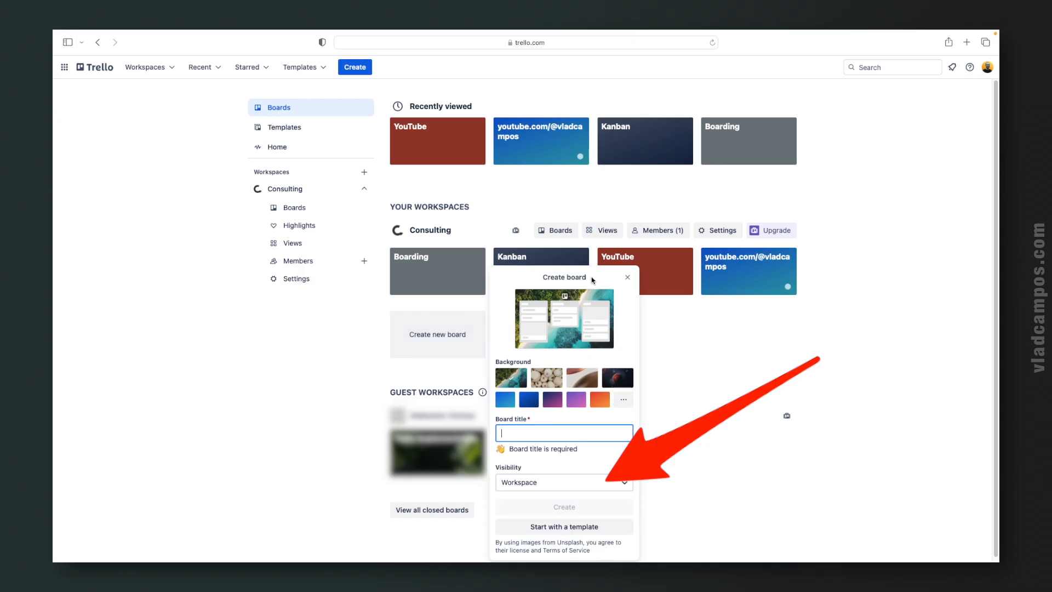
left_click(628, 277)
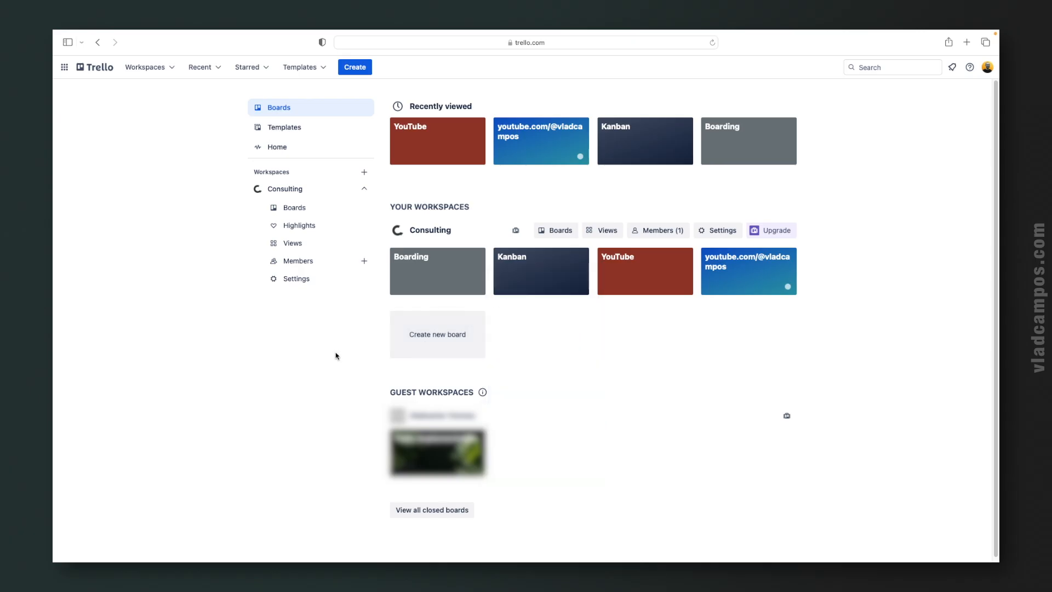
left_click(683, 287)
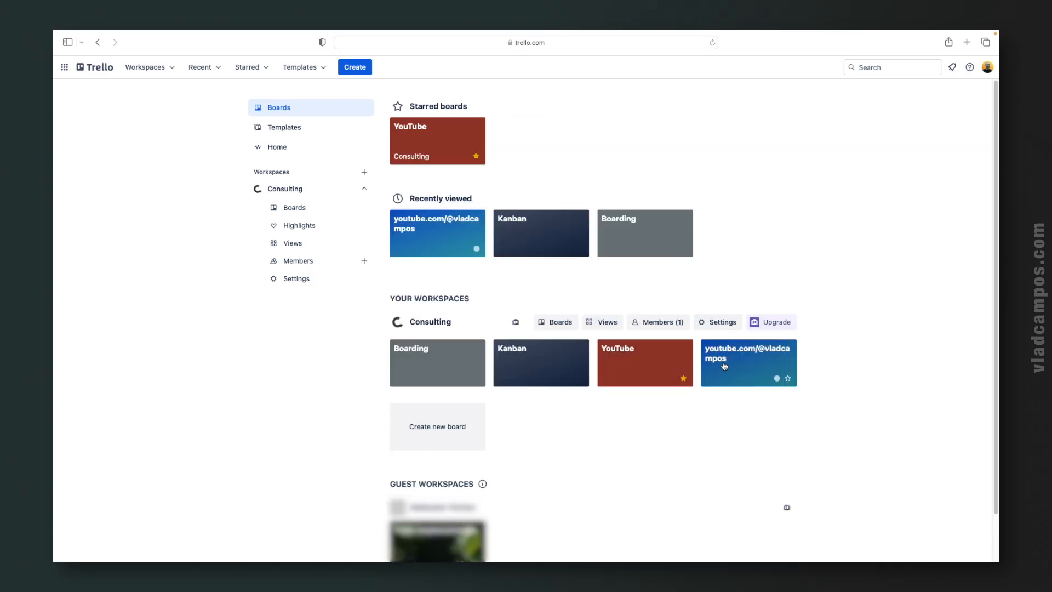
left_click(787, 379)
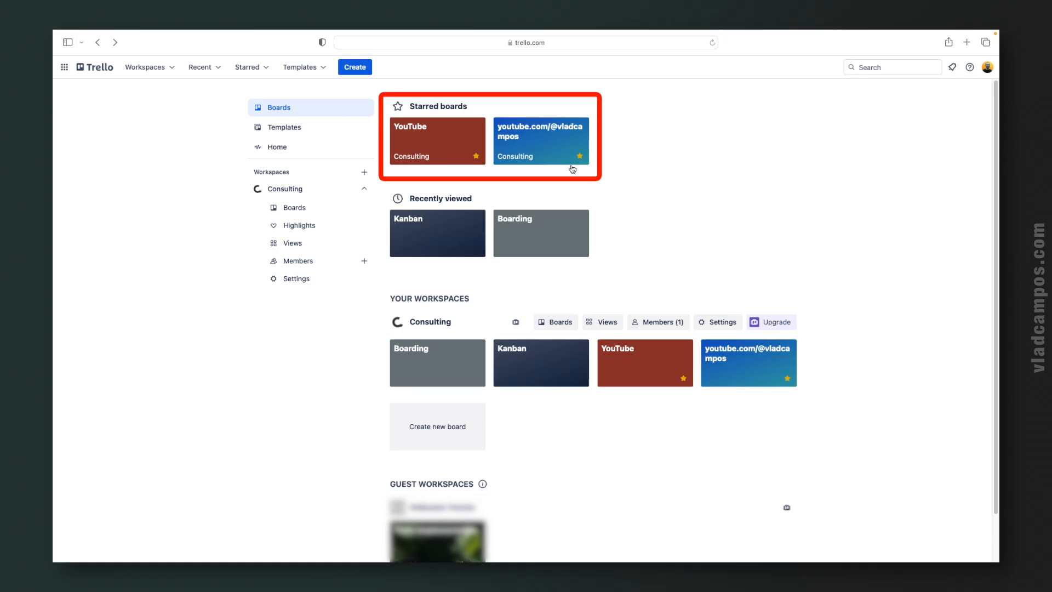
left_click_drag(554, 154, 443, 151)
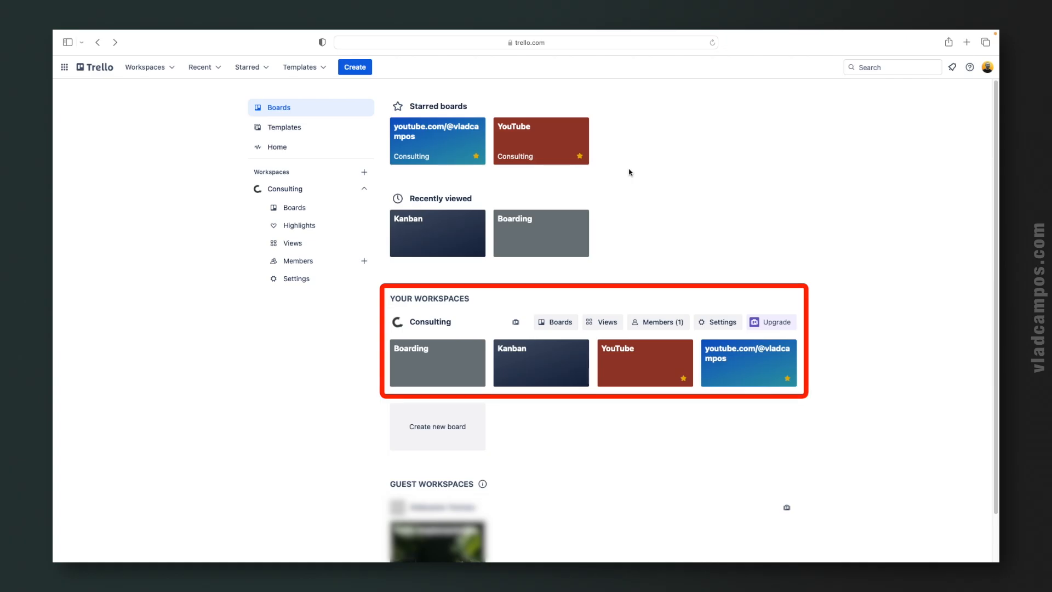
View the board template gallery and return to the boards overview.
left_click(323, 134)
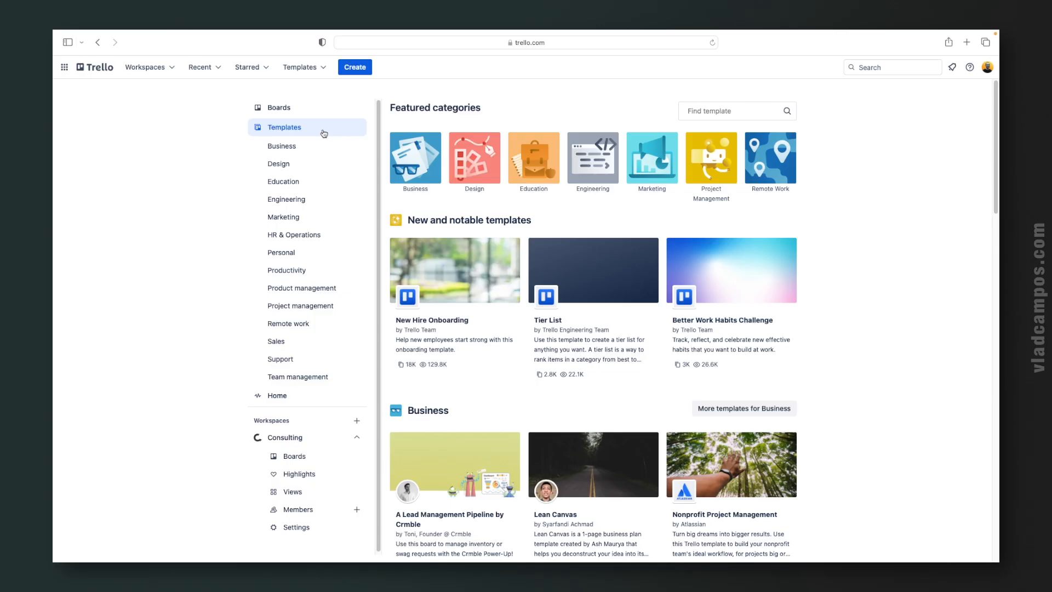
left_click(299, 111)
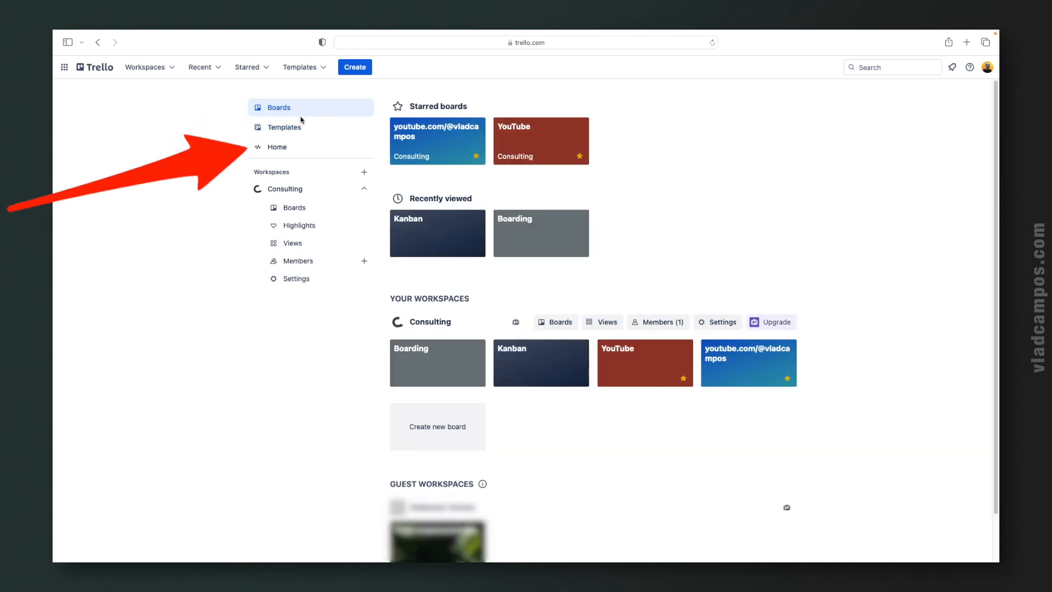
On the Home feed, open and close the reply field under card 445, and check off item G of New Card 2.
left_click(300, 150)
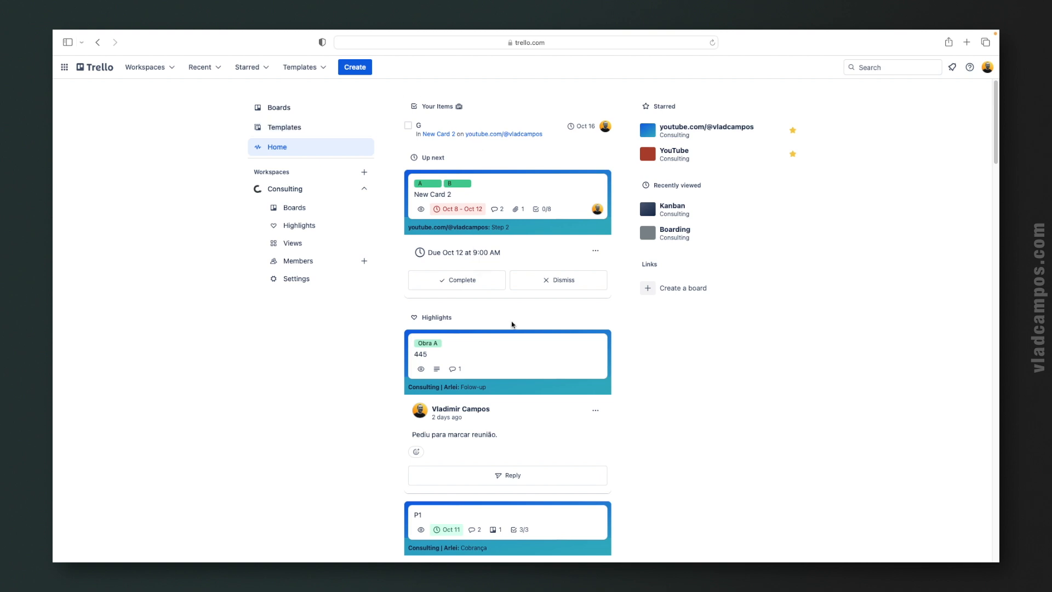
left_click(453, 479)
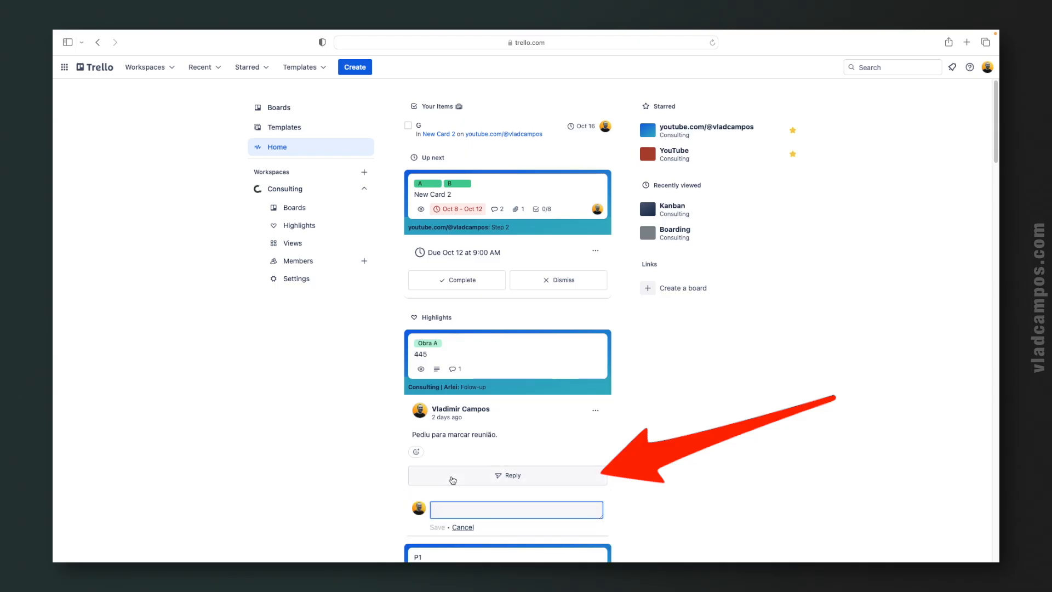
left_click(452, 479)
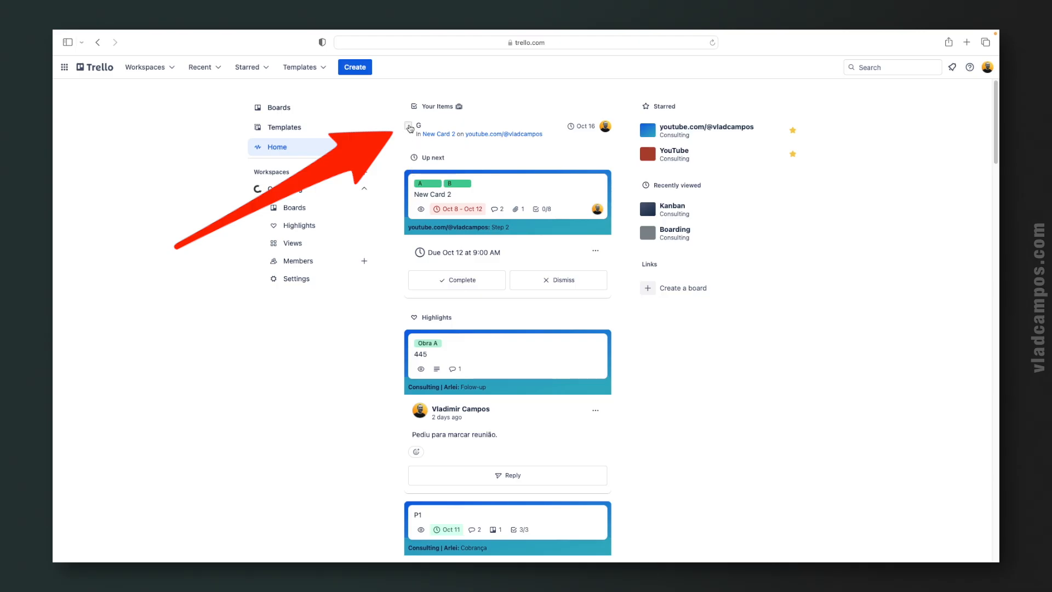
left_click(408, 126)
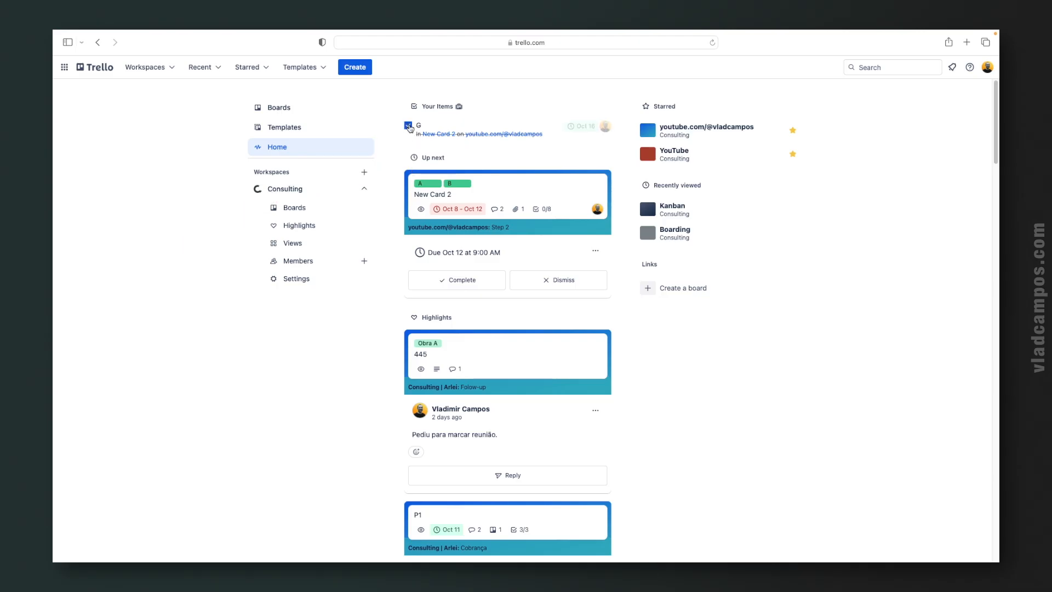
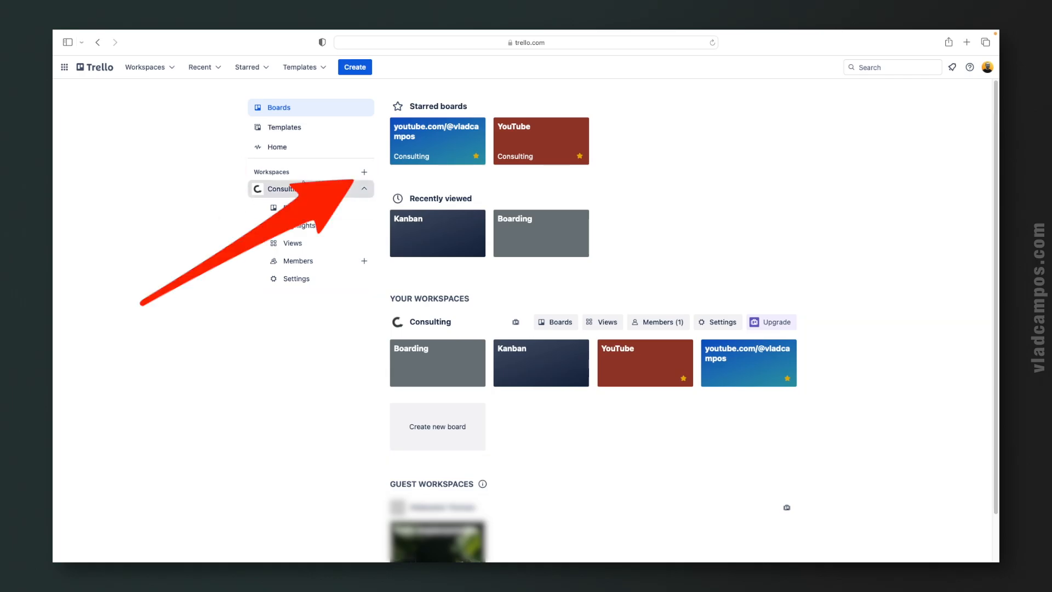
View the form for creating a workspace, dismiss it, and open the Consulting workspace's boards page.
left_click(363, 172)
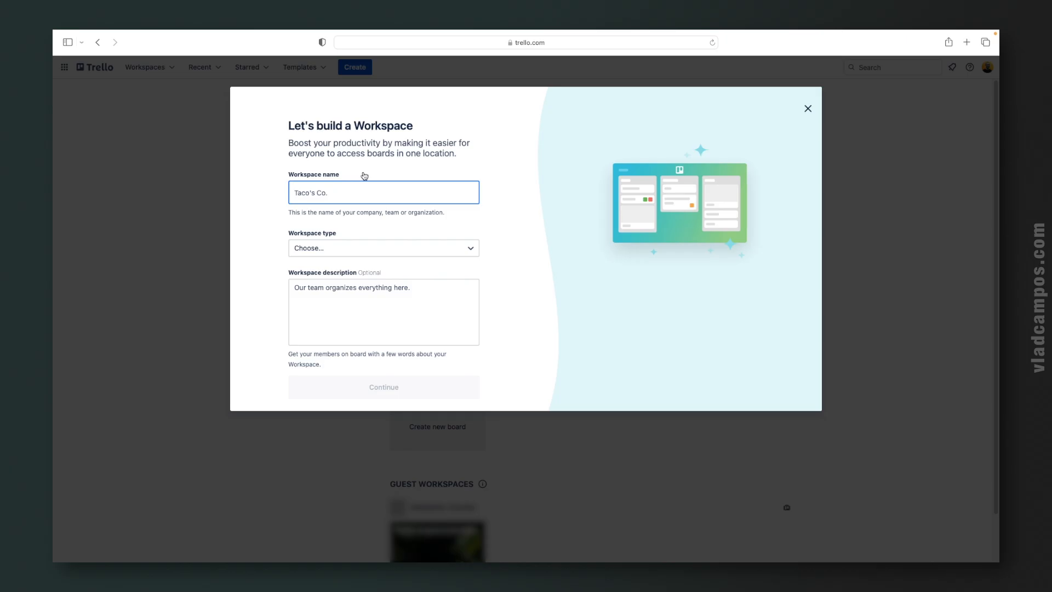
left_click(808, 109)
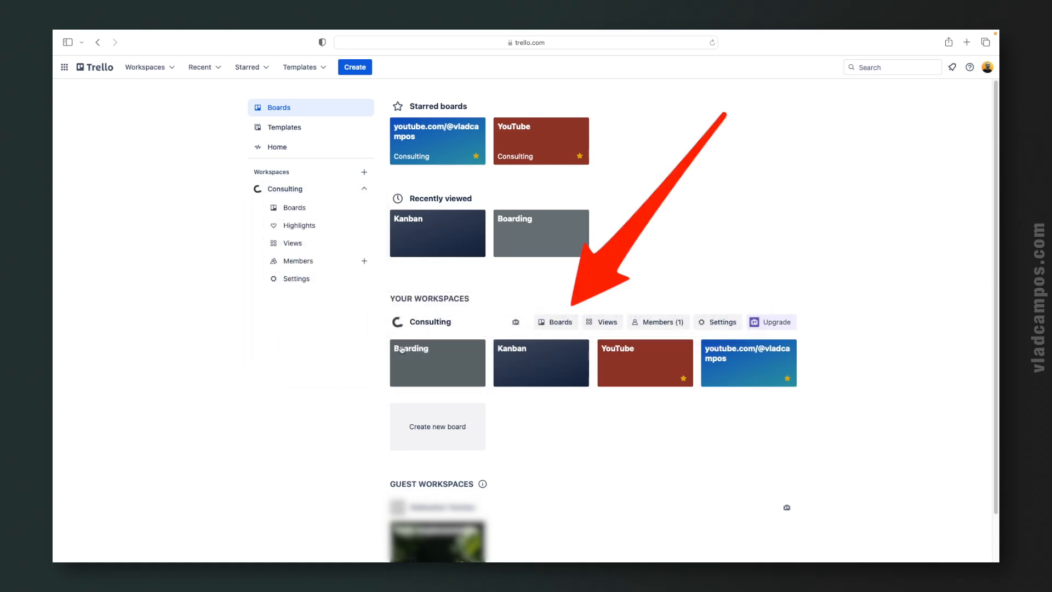
left_click(550, 323)
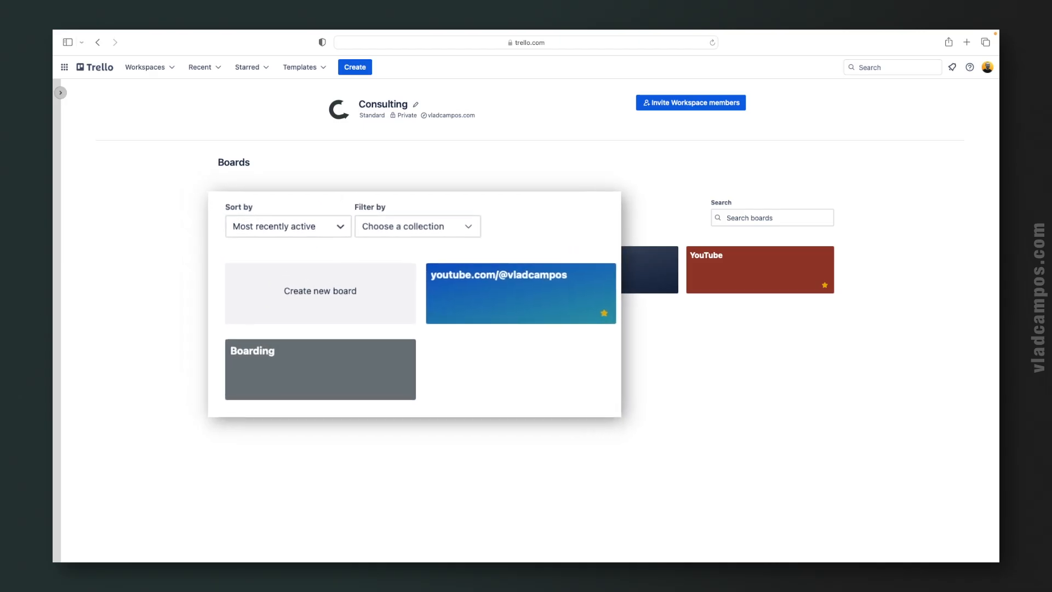
View the sorting and collection filter options for the Consulting boards, then search the boards for "kanban" and clear the search.
left_click(357, 232)
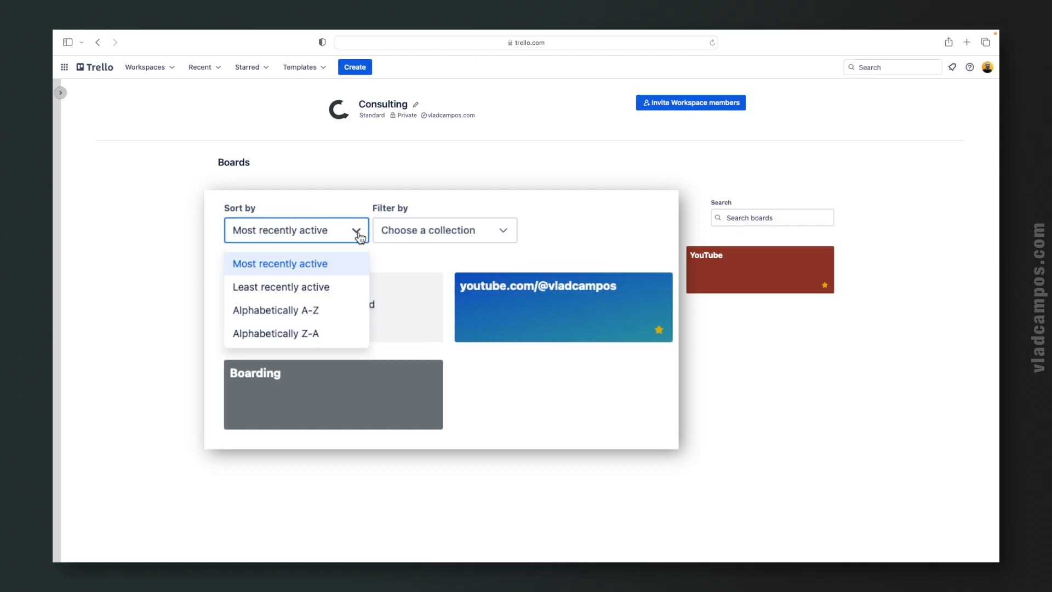
left_click(505, 233)
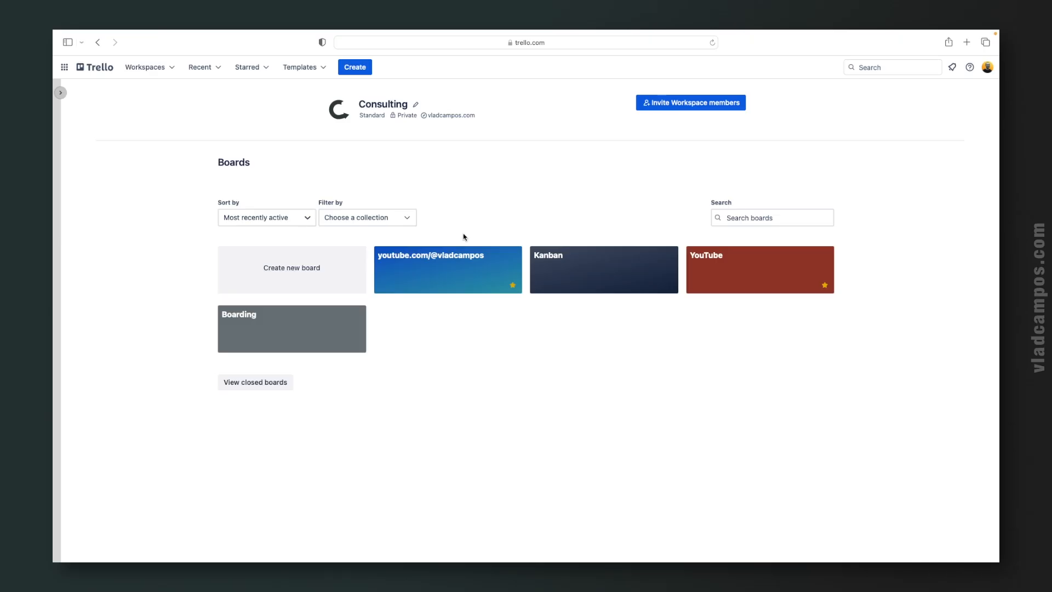
left_click(722, 222)
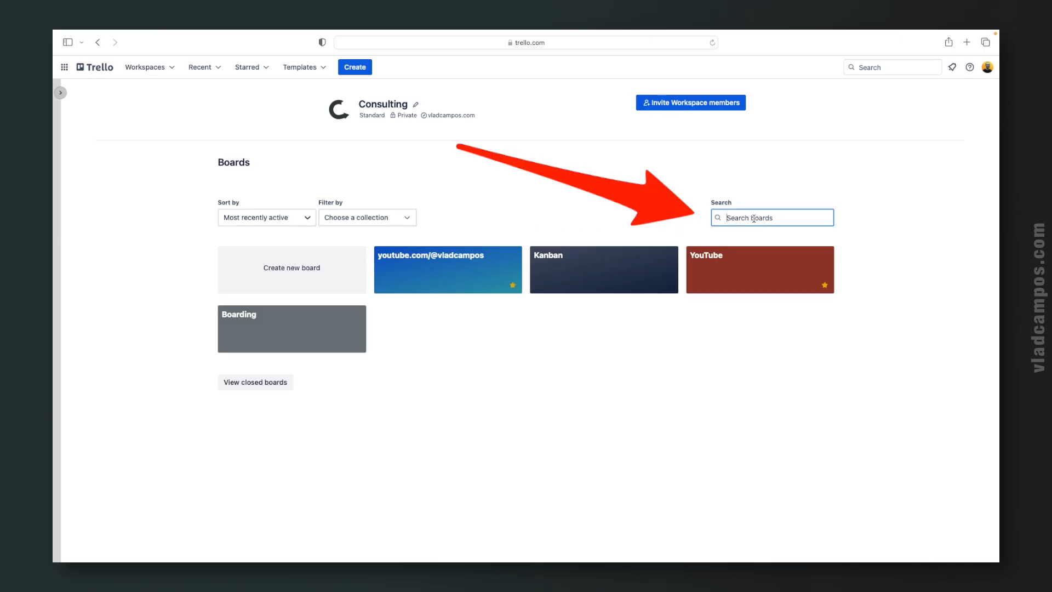
type("kanban")
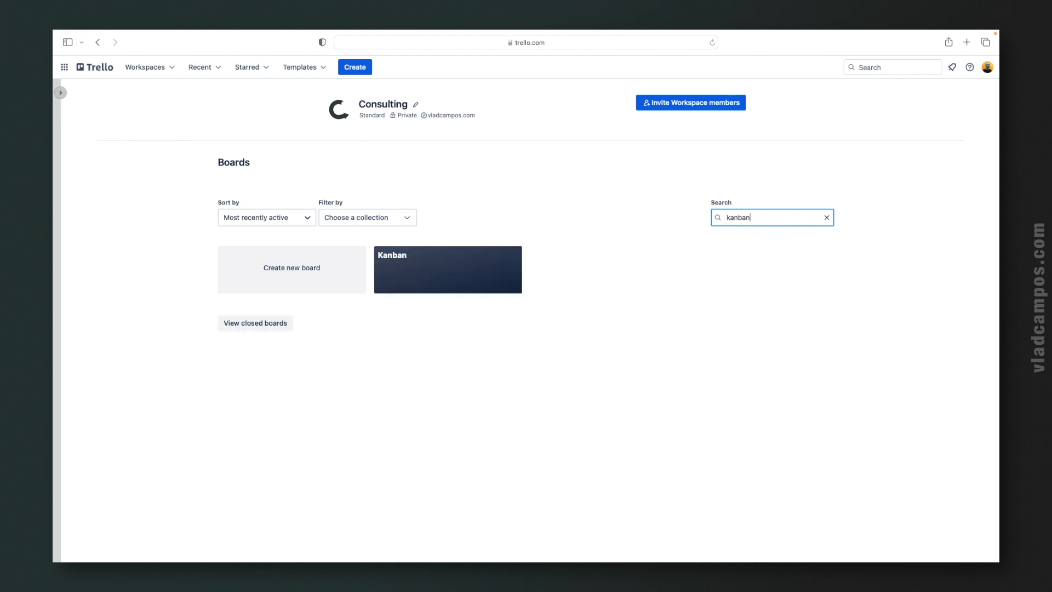
key("BackSpace")
key("BackSpace")
key("BackSpace")
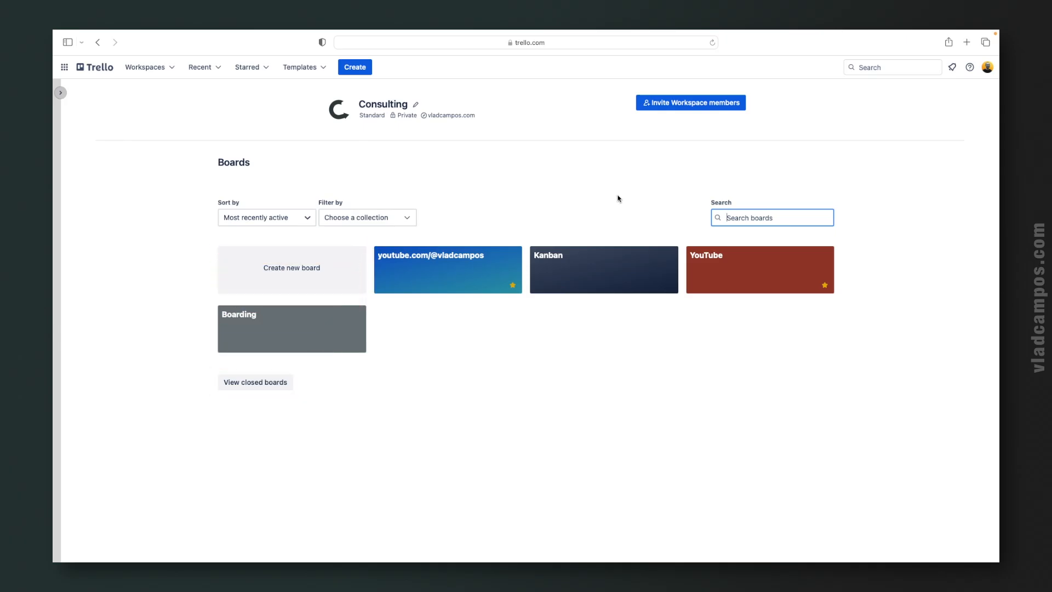
View the form for editing the Consulting workspace's details, cancel it, and return to the boards overview.
left_click(416, 105)
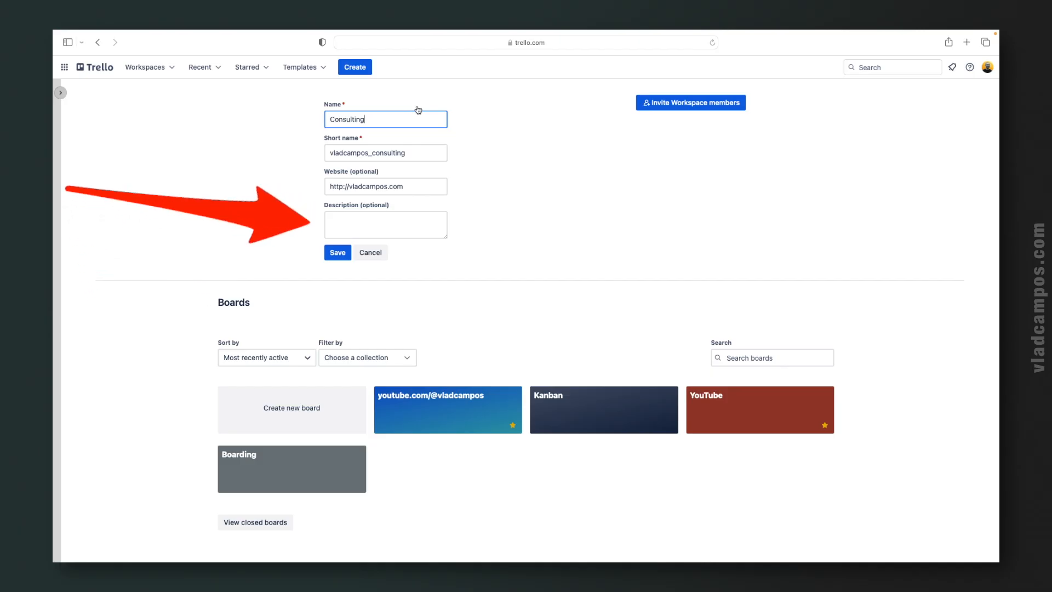
left_click(375, 252)
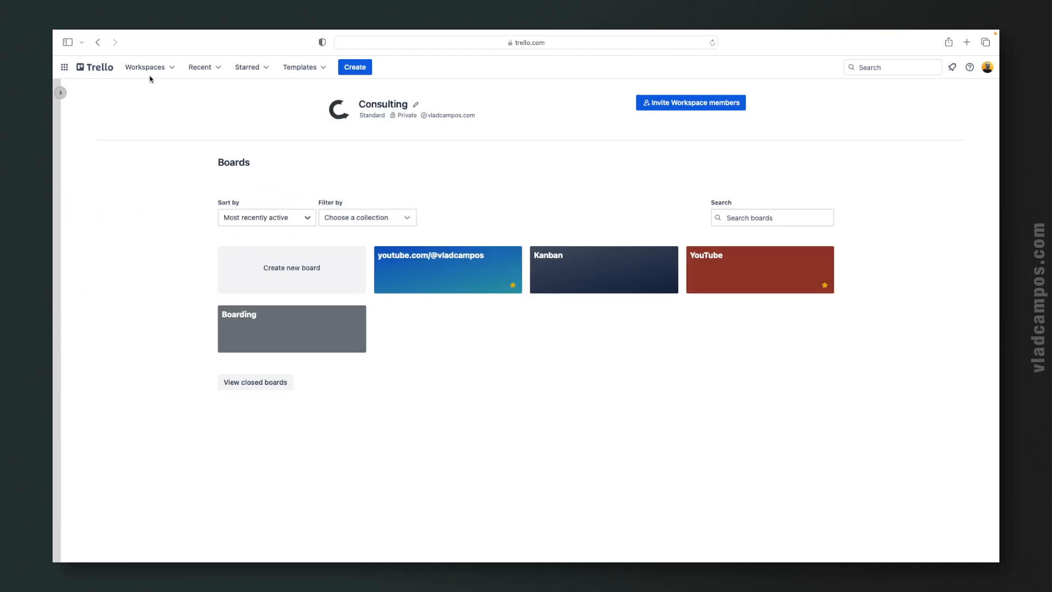
left_click(98, 42)
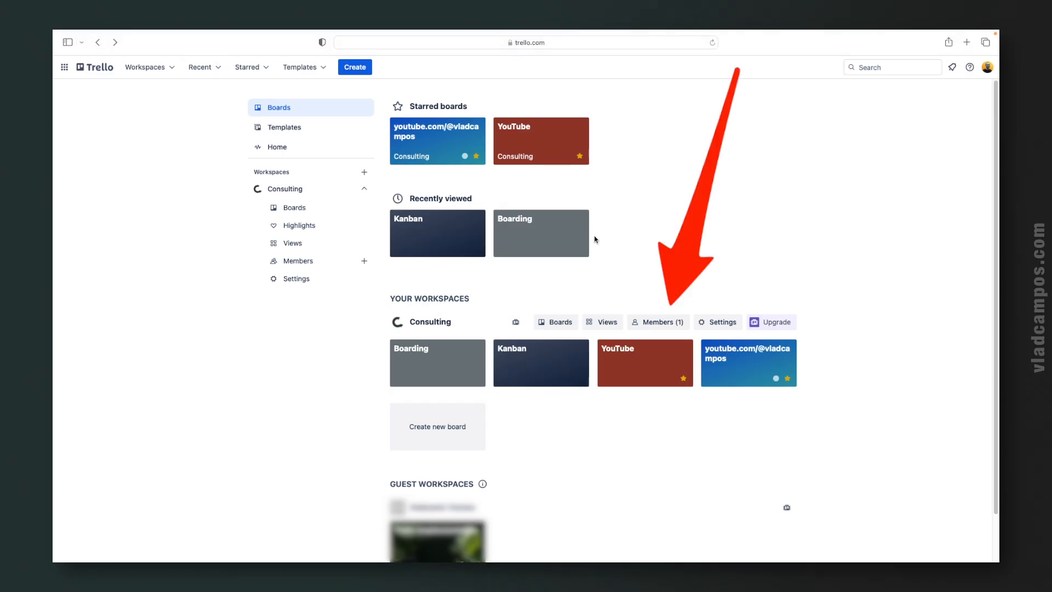
Review the Consulting workspace's members, including its invitation form, guests and pending requests, and return to the boards overview.
left_click(659, 323)
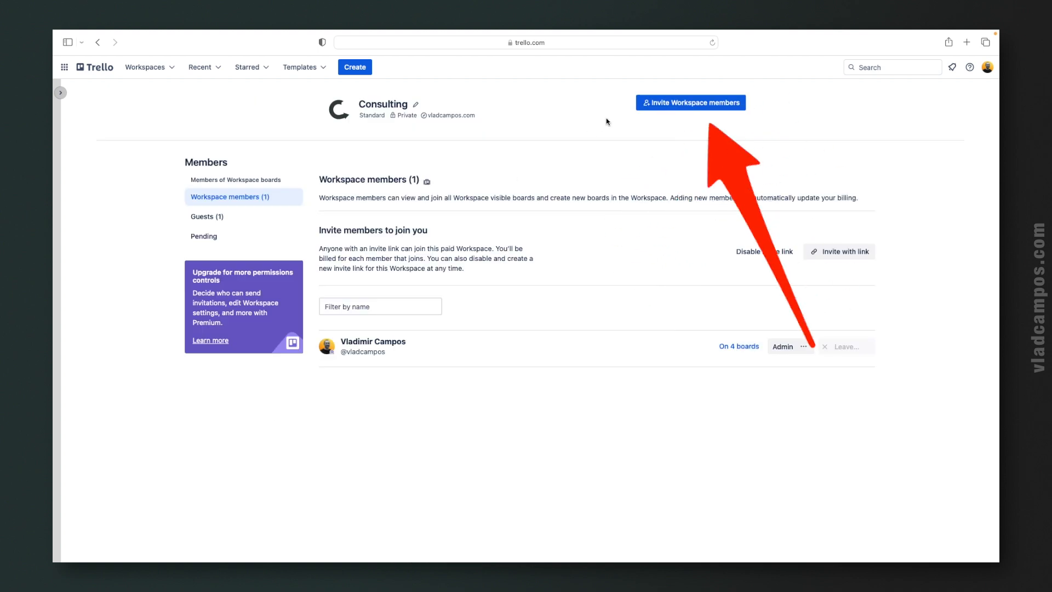
left_click(652, 104)
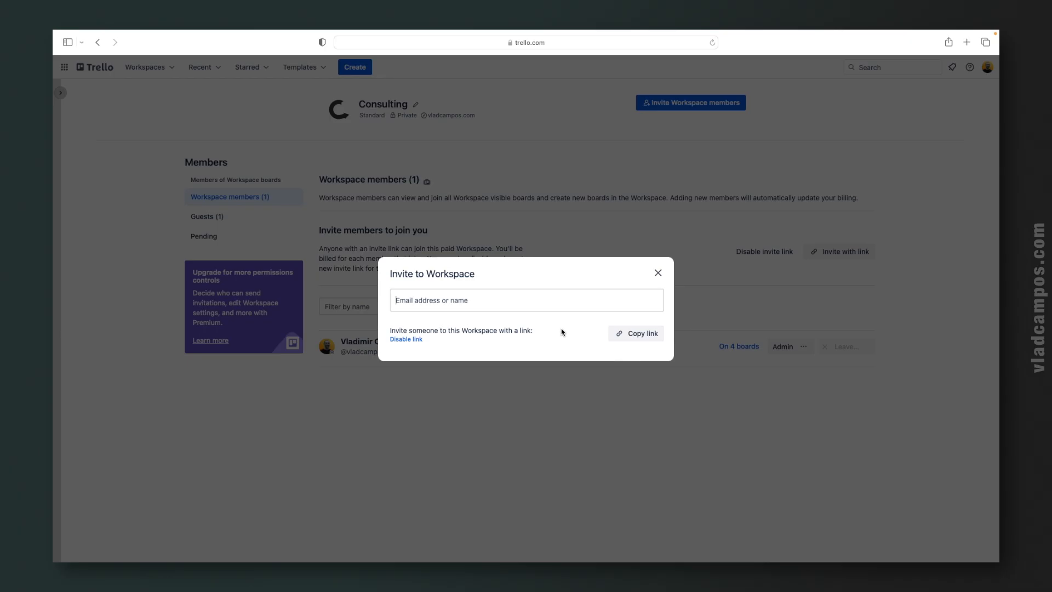
left_click(659, 275)
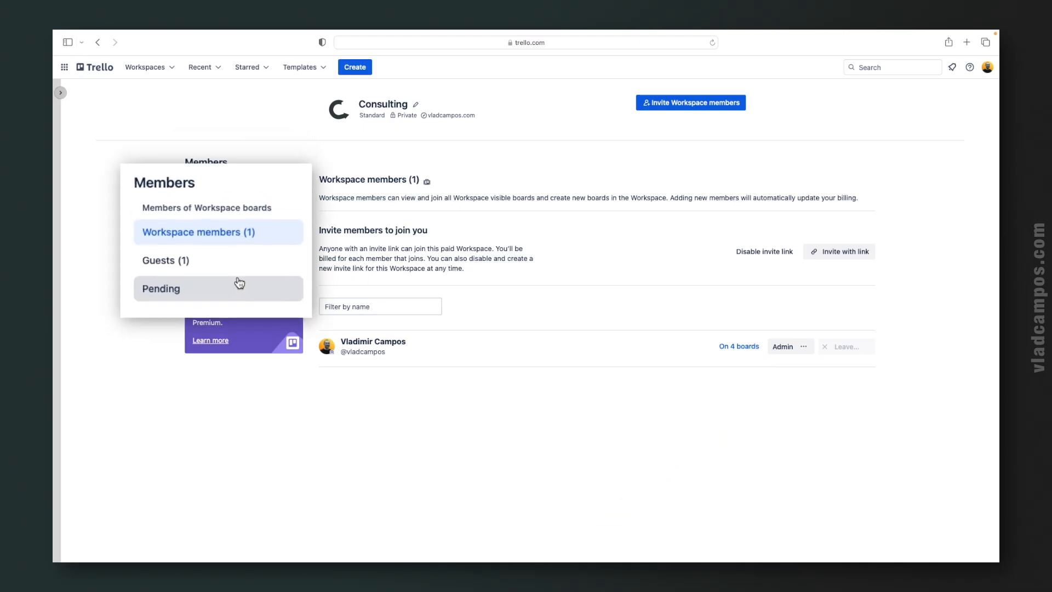
left_click(203, 300)
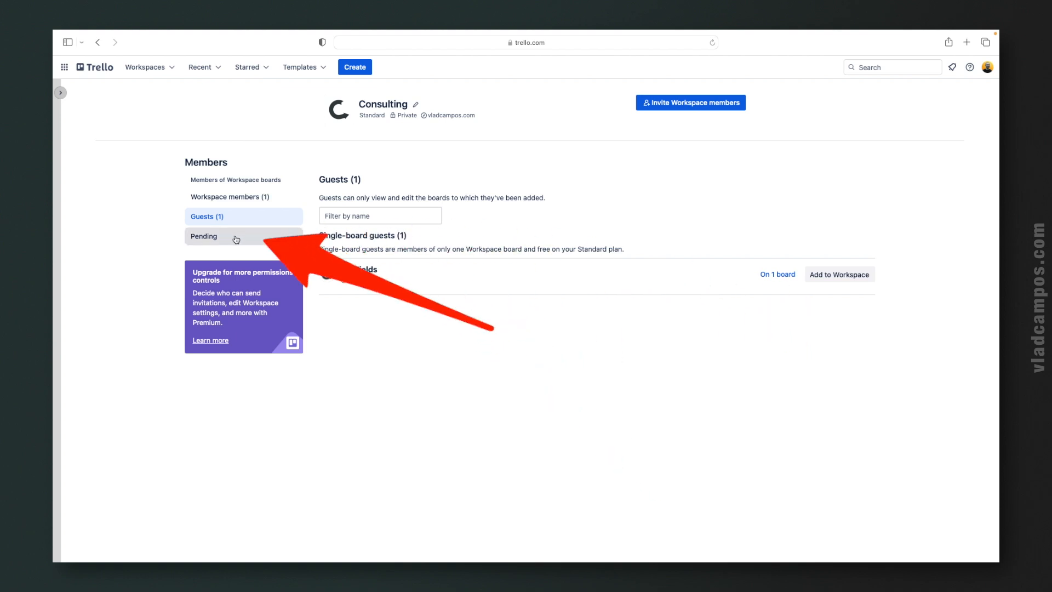
left_click(236, 240)
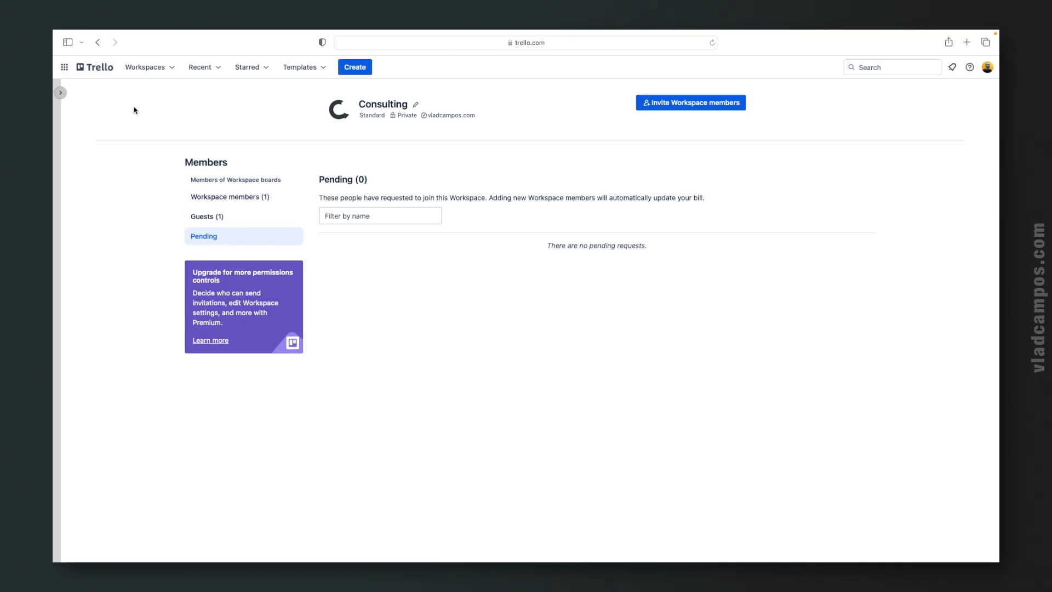
left_click(103, 70)
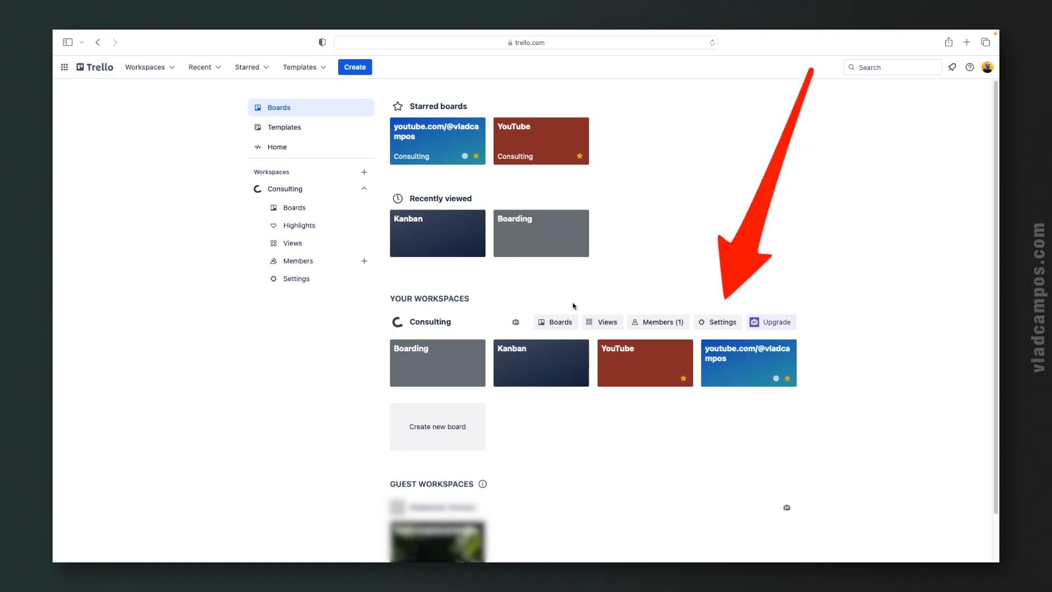
Review the Consulting workspace's settings, including the visibility options, and its Table view, and return to the boards overview.
left_click(712, 324)
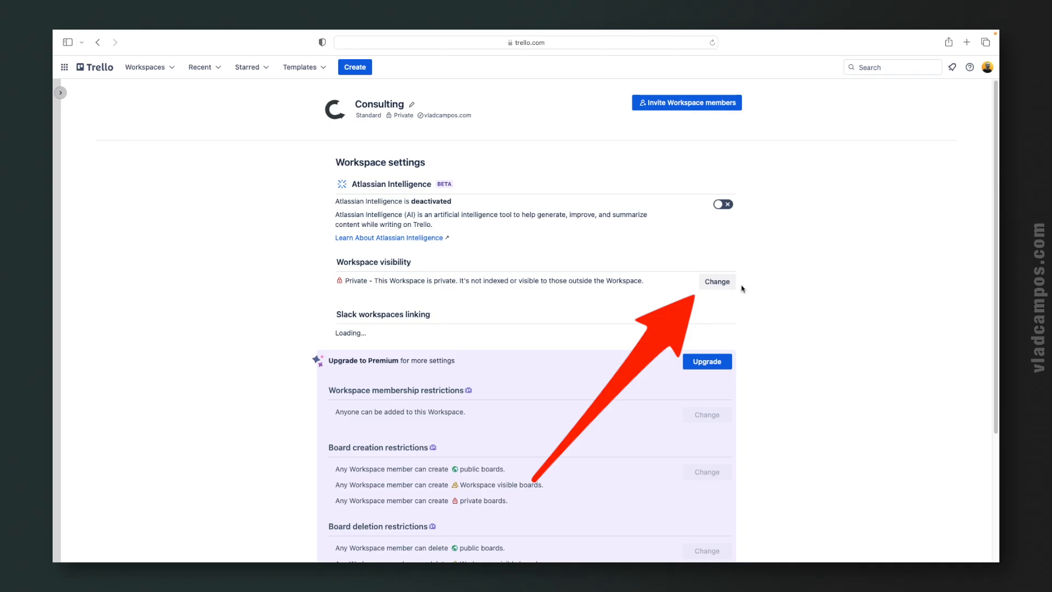
left_click(717, 281)
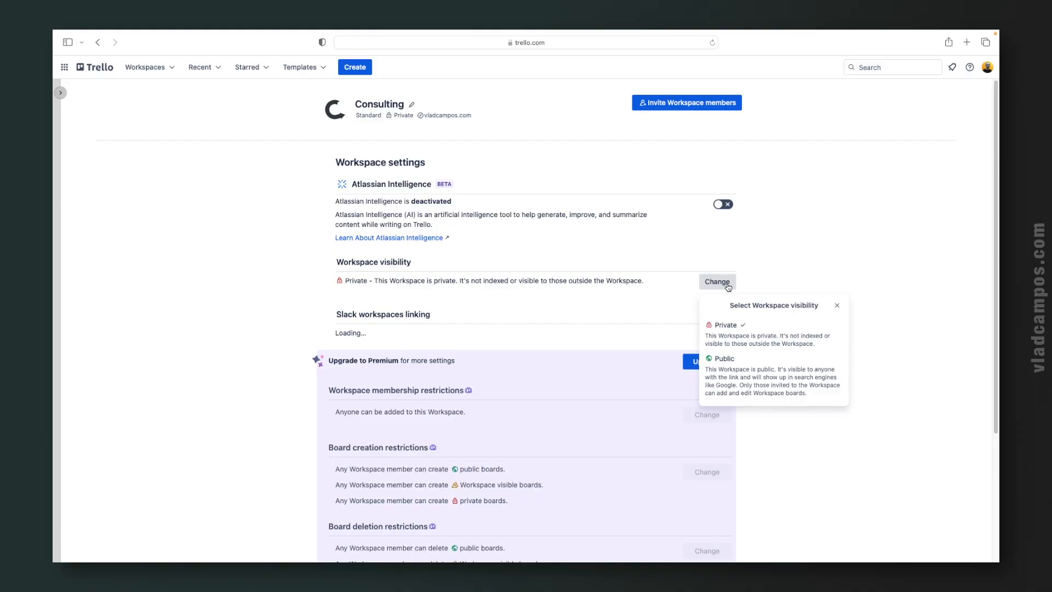
left_click(872, 327)
scroll(863, 327, "down", 3)
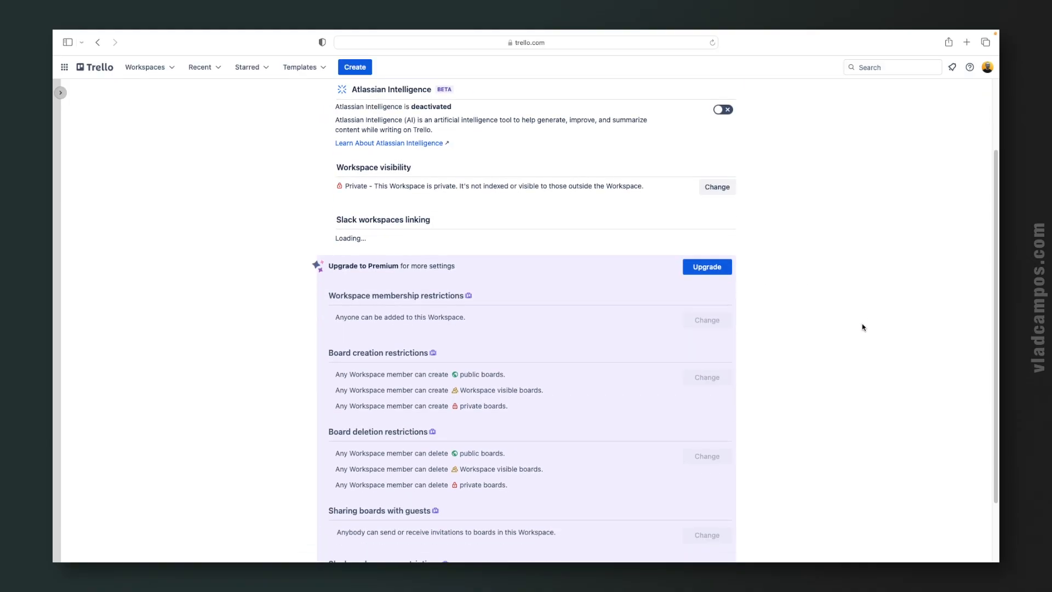
scroll(862, 327, "down", 3)
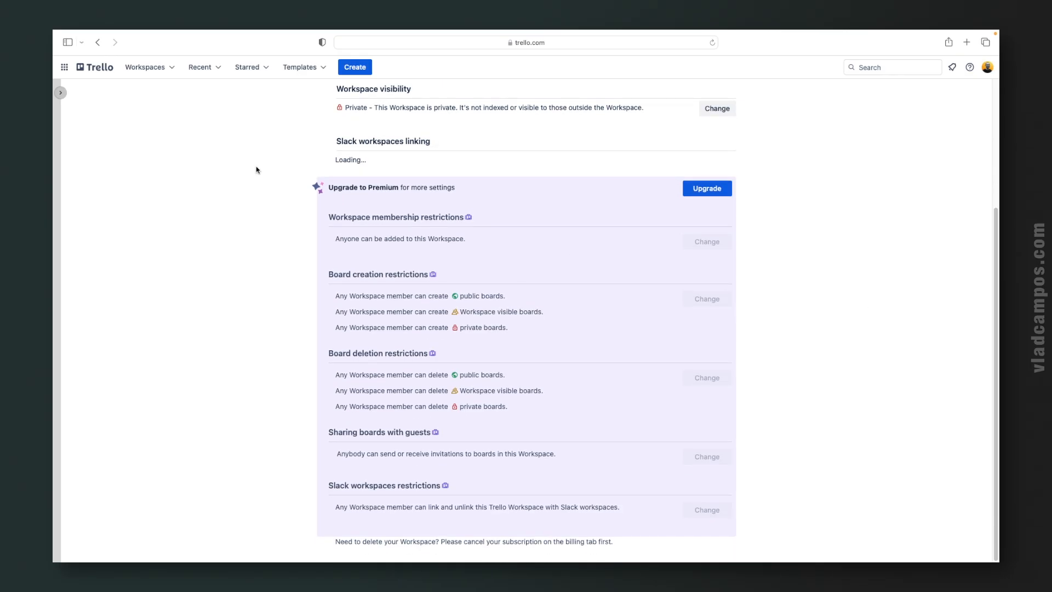
left_click(97, 75)
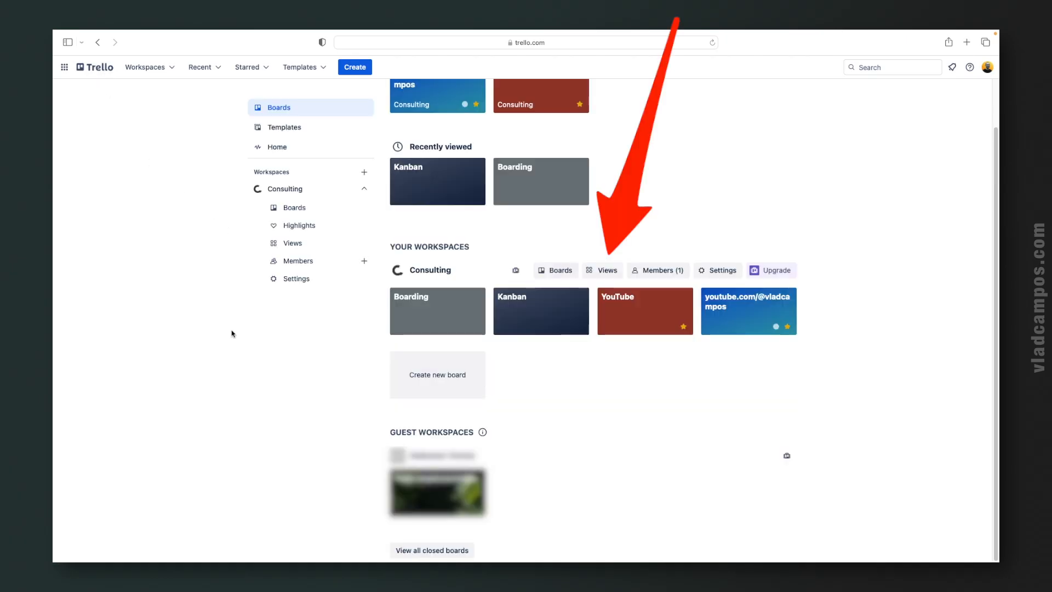
left_click(605, 270)
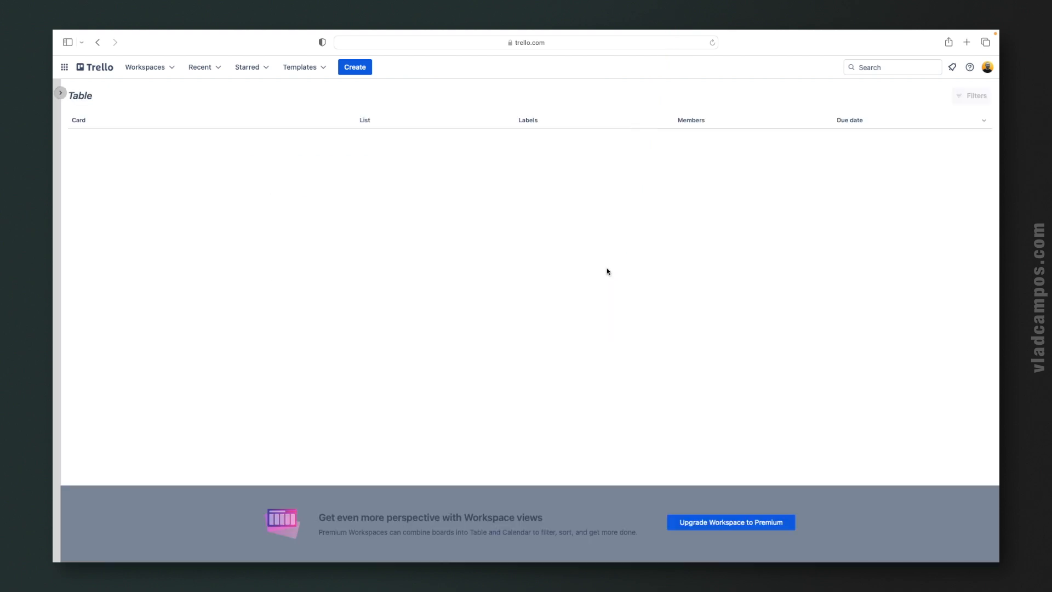
left_click(97, 74)
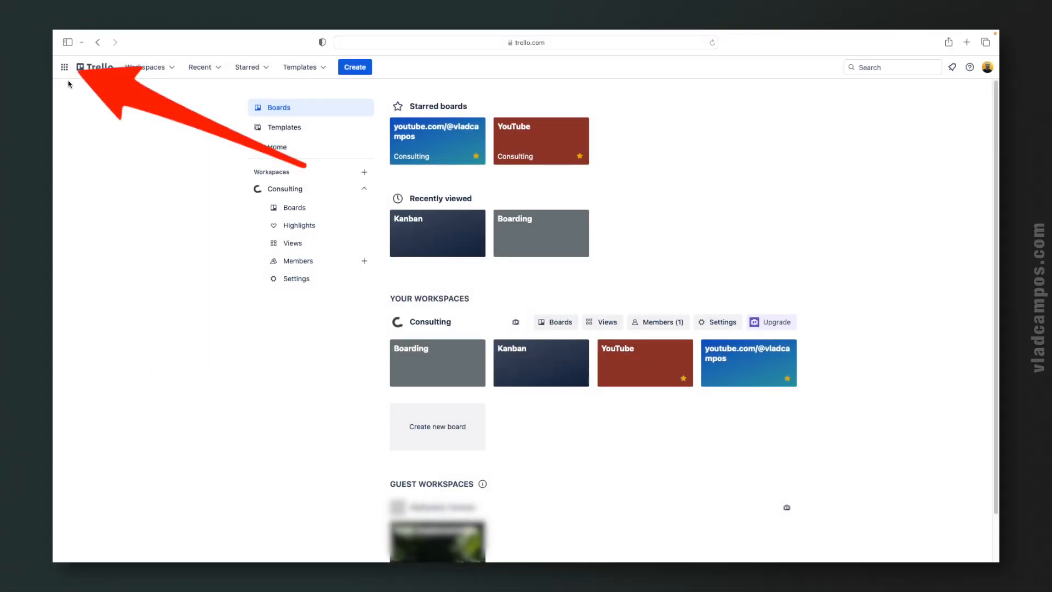
View the Atlassian product switcher and the options for creating boards and workspaces, dismissing both without choosing anything.
left_click(64, 67)
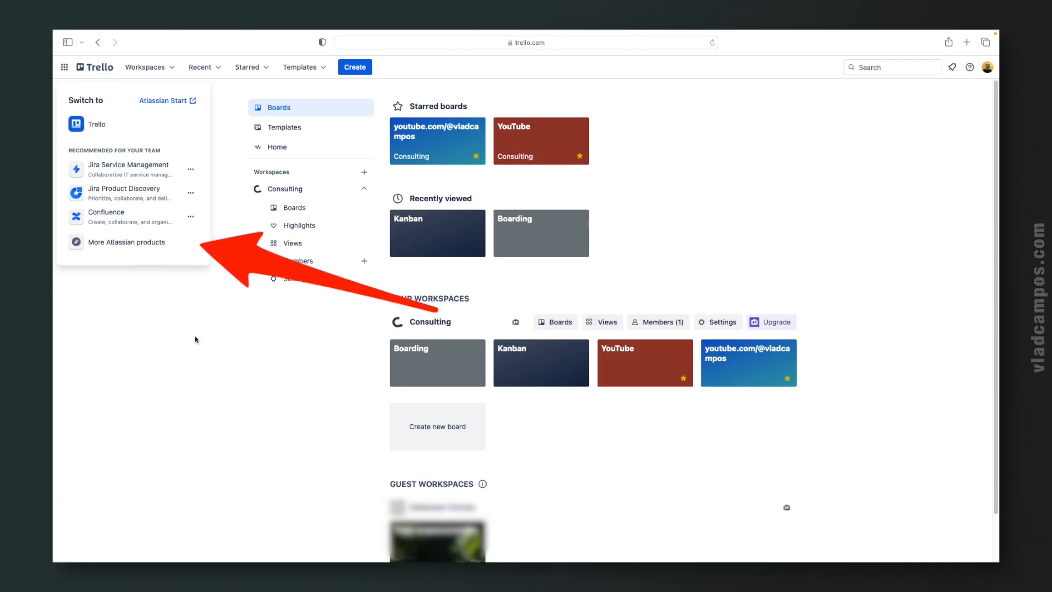
key("Escape")
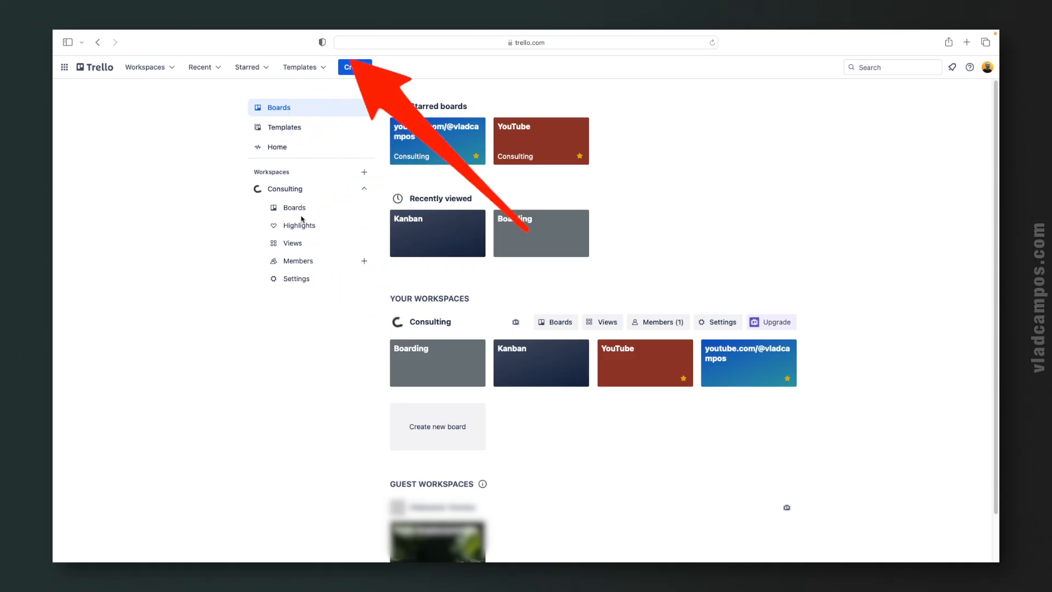
left_click(355, 65)
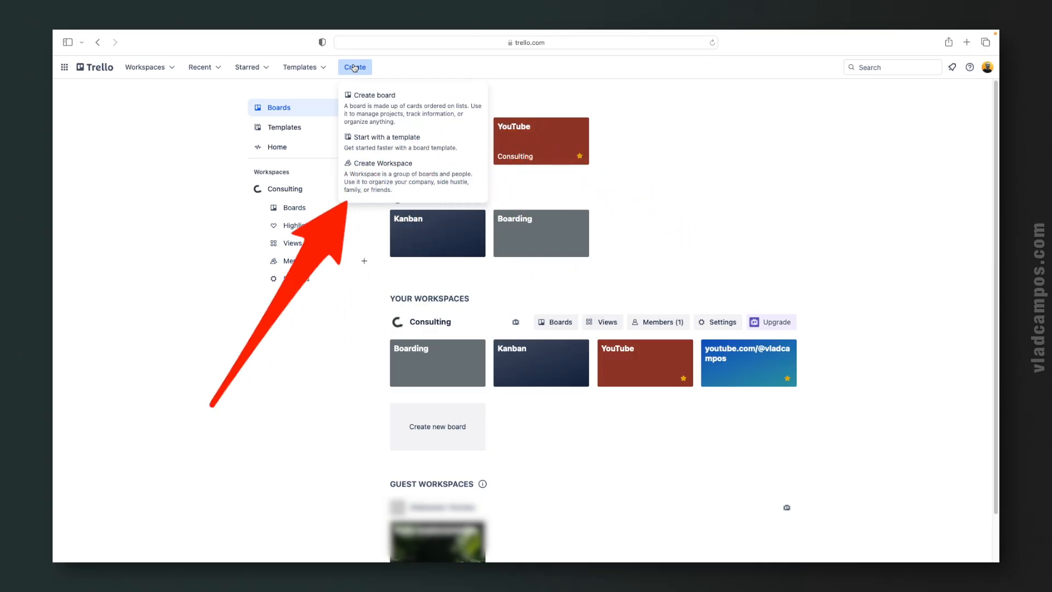
left_click(204, 117)
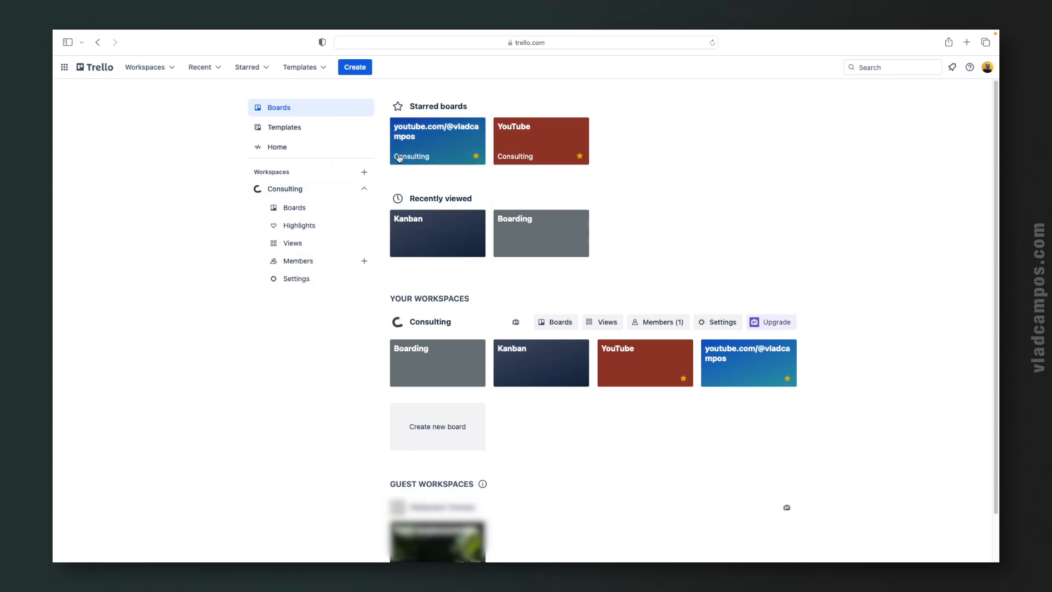
left_click(437, 148)
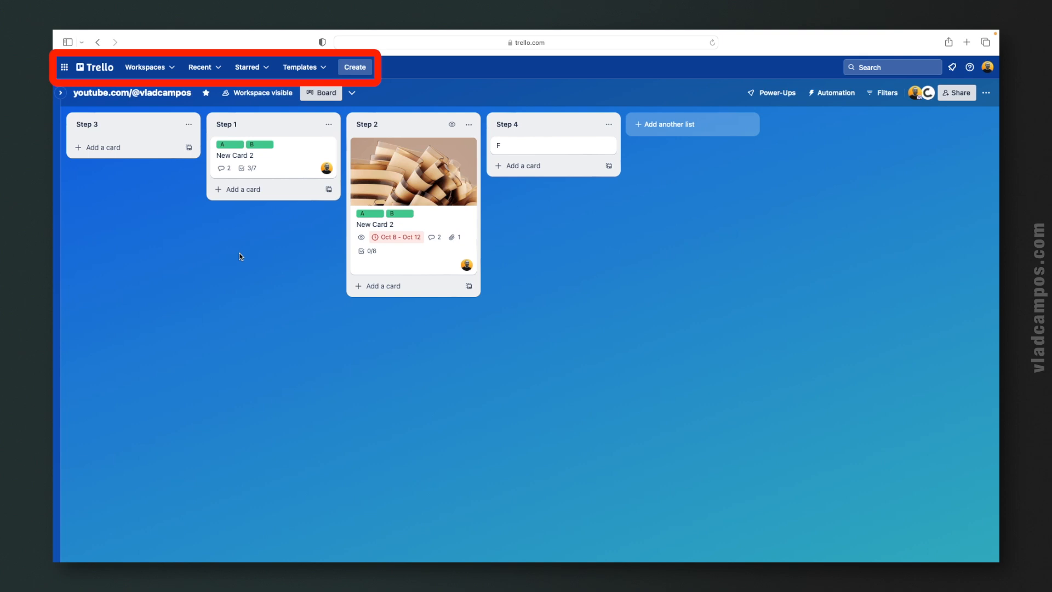
left_click(264, 69)
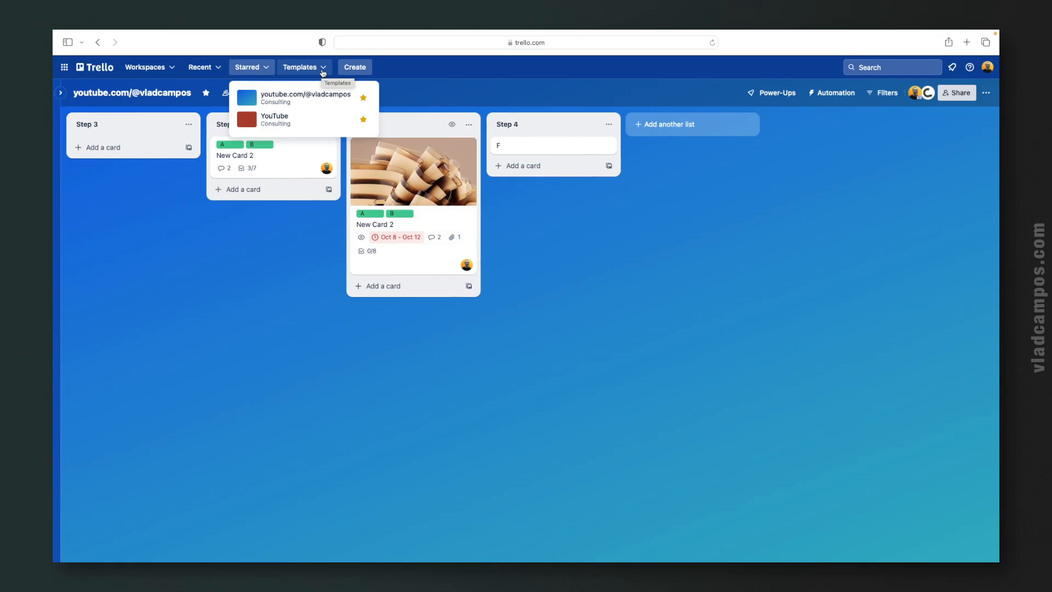
left_click(160, 214)
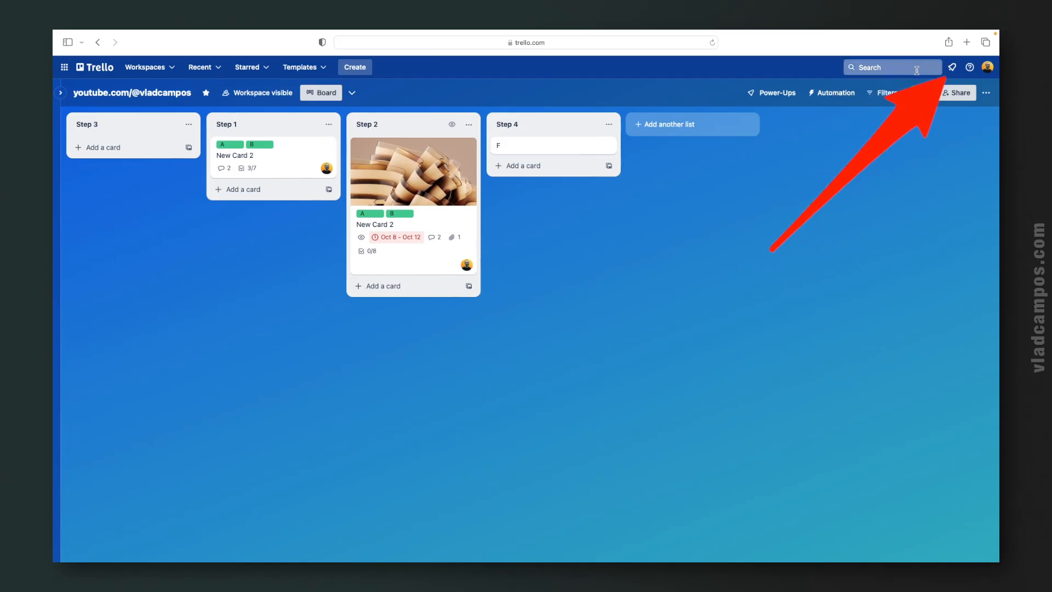
Show all notifications, including read ones, and restore the filter that shows only unread notifications.
left_click(953, 68)
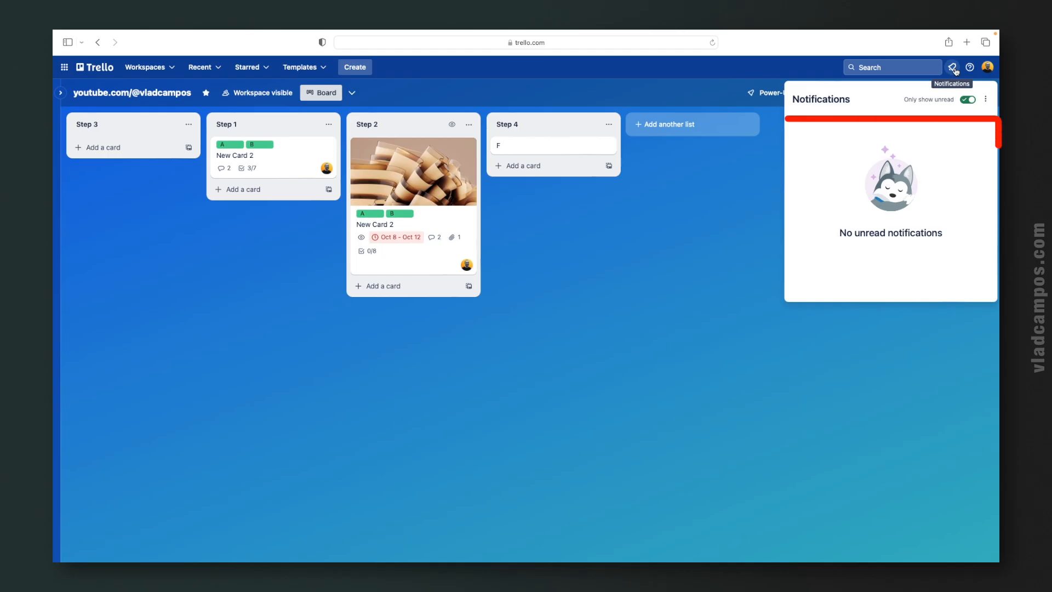
left_click(964, 101)
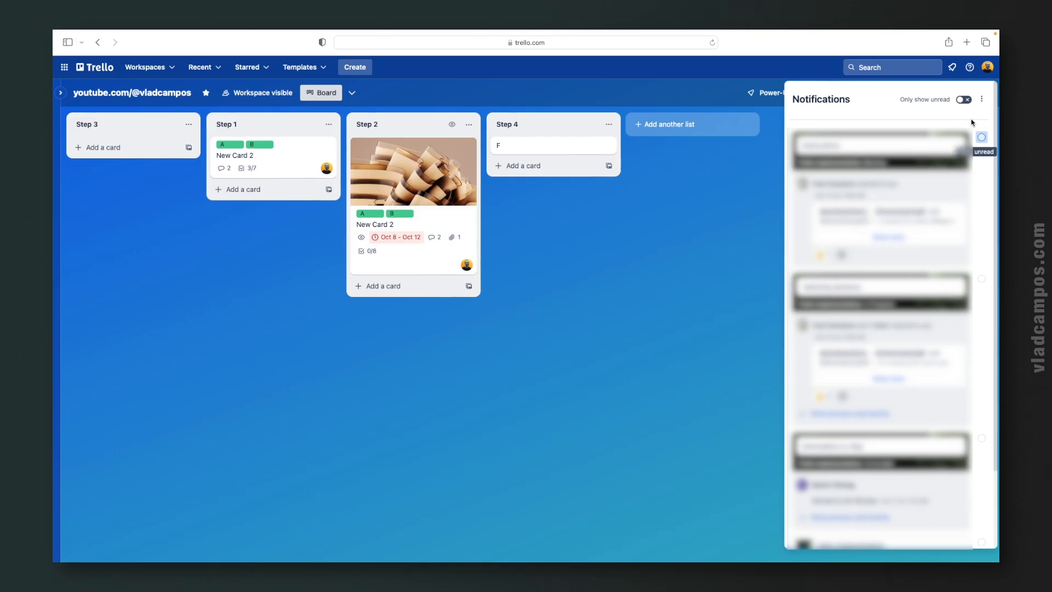
left_click(968, 102)
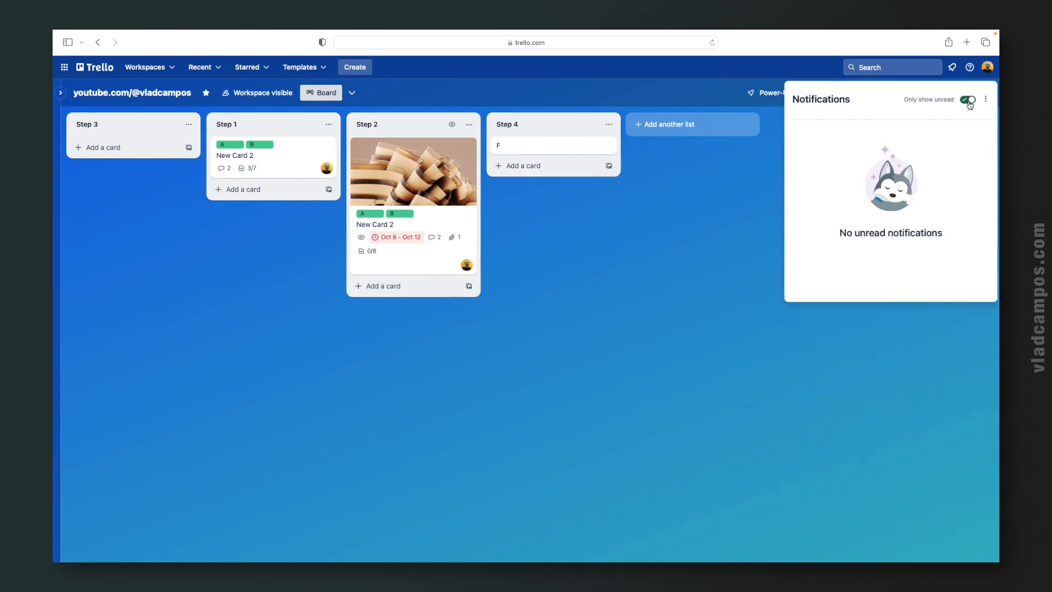
View the help information, the account and theme options, and the keyboard shortcuts list, and return to the board.
left_click(970, 67)
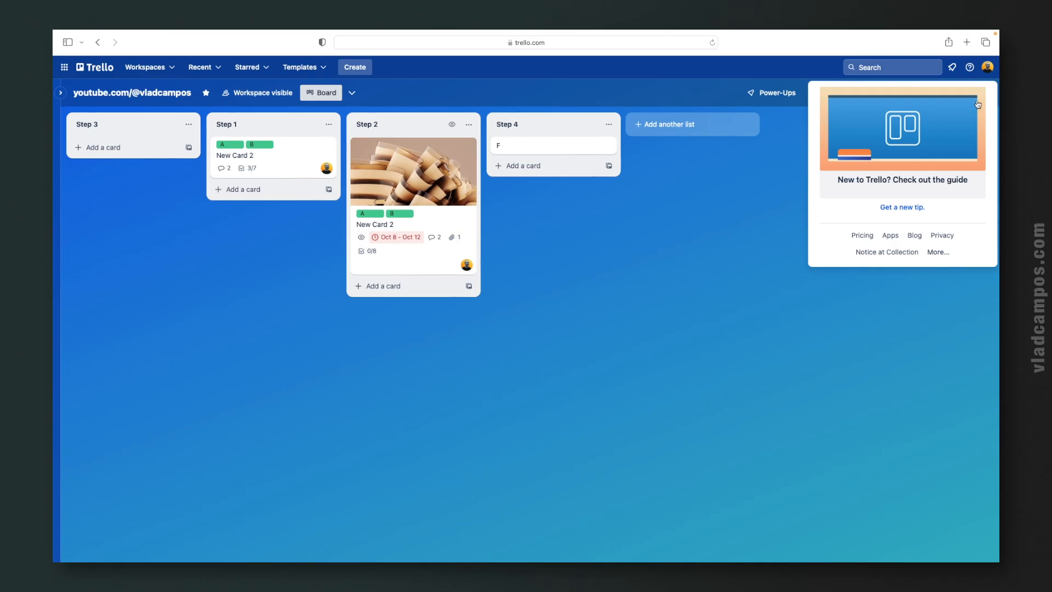
left_click(988, 71)
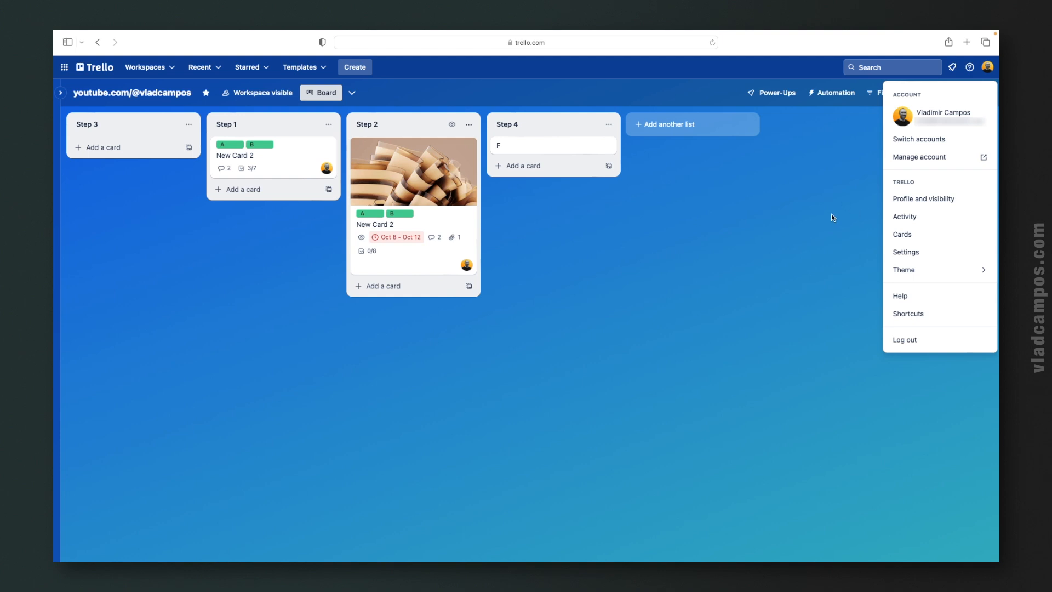
left_click(923, 269)
left_click(951, 316)
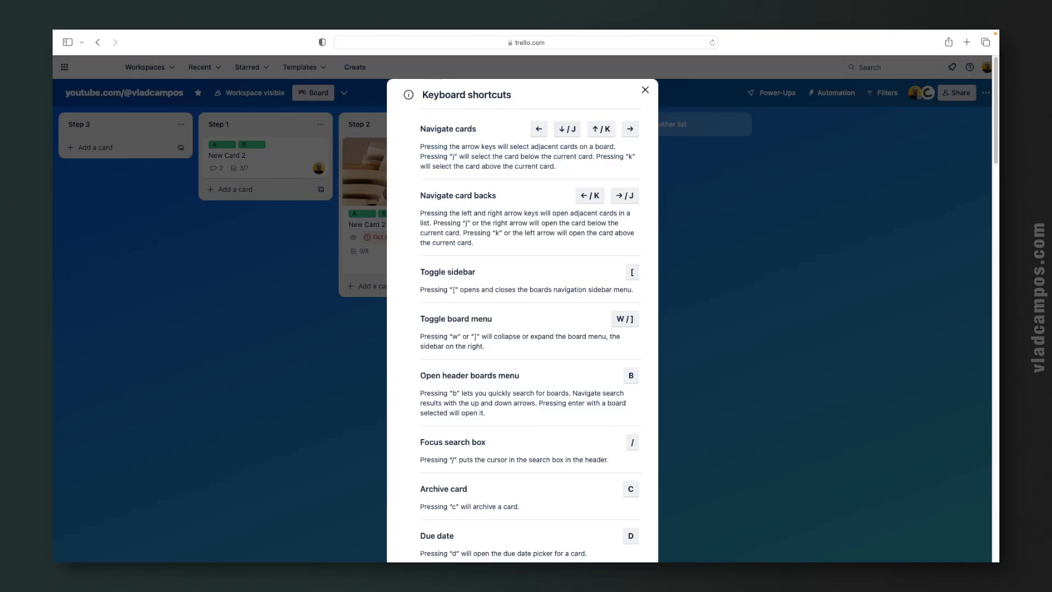
left_click(646, 91)
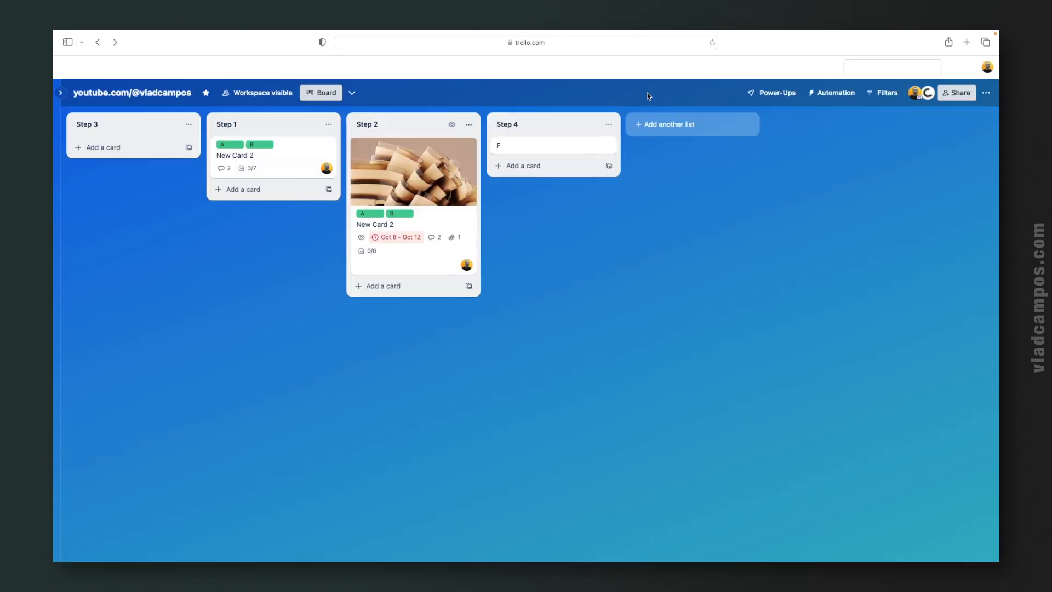
Expand the workspace sidebar beside the board to see its contents, and collapse it again.
left_click(986, 68)
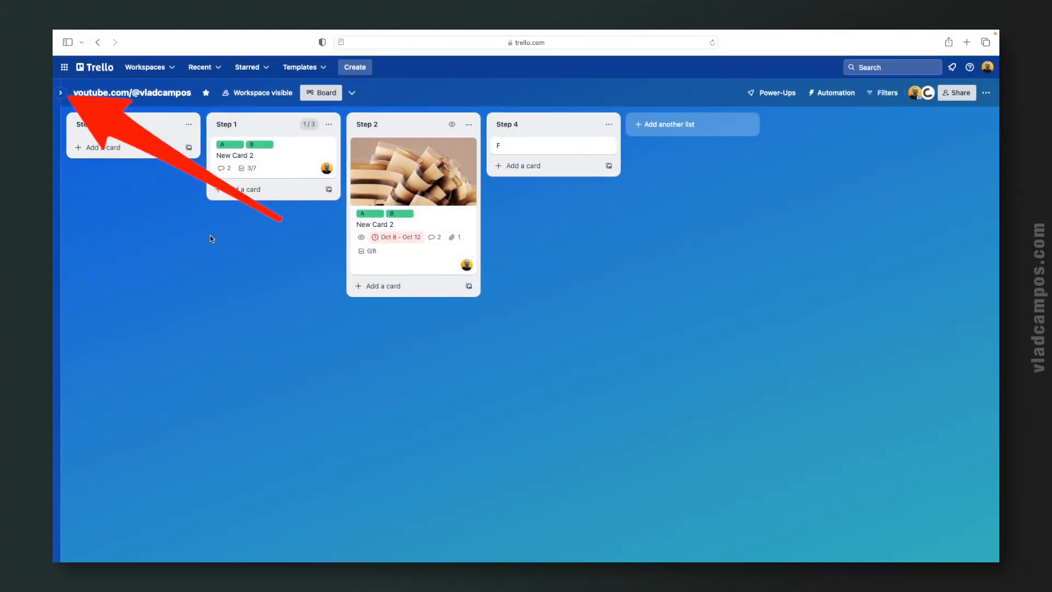
left_click(61, 94)
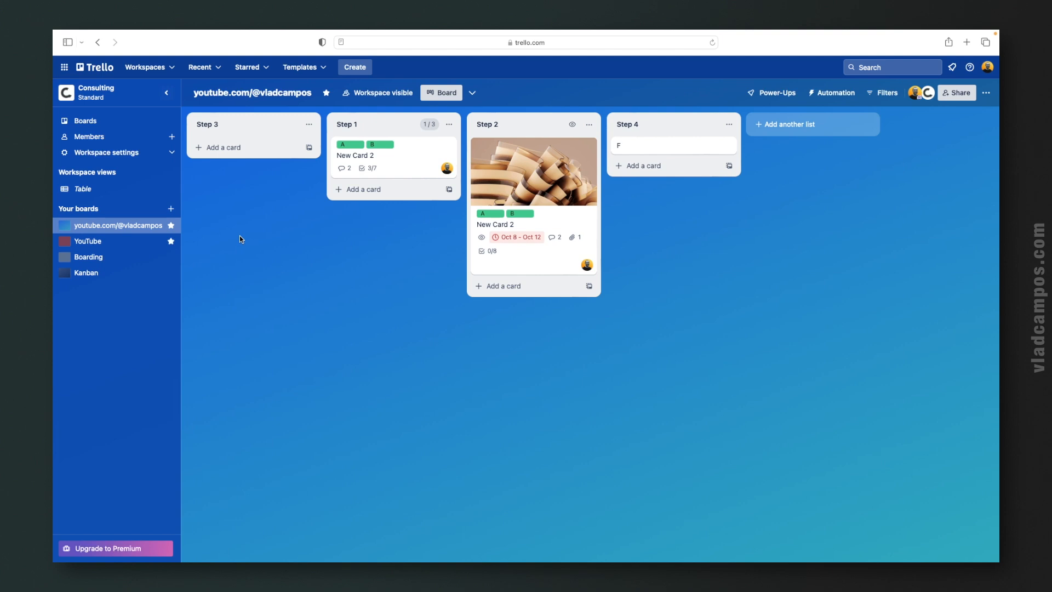
left_click(164, 93)
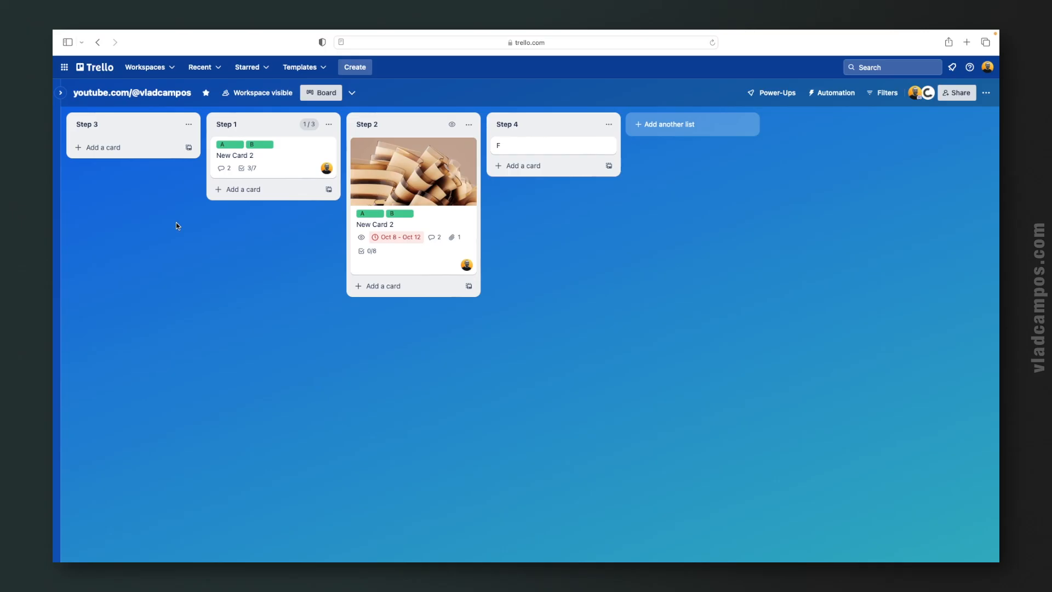
Open the board name for editing and leave it without entering anything, and remove and restore the board's star.
left_click(171, 99)
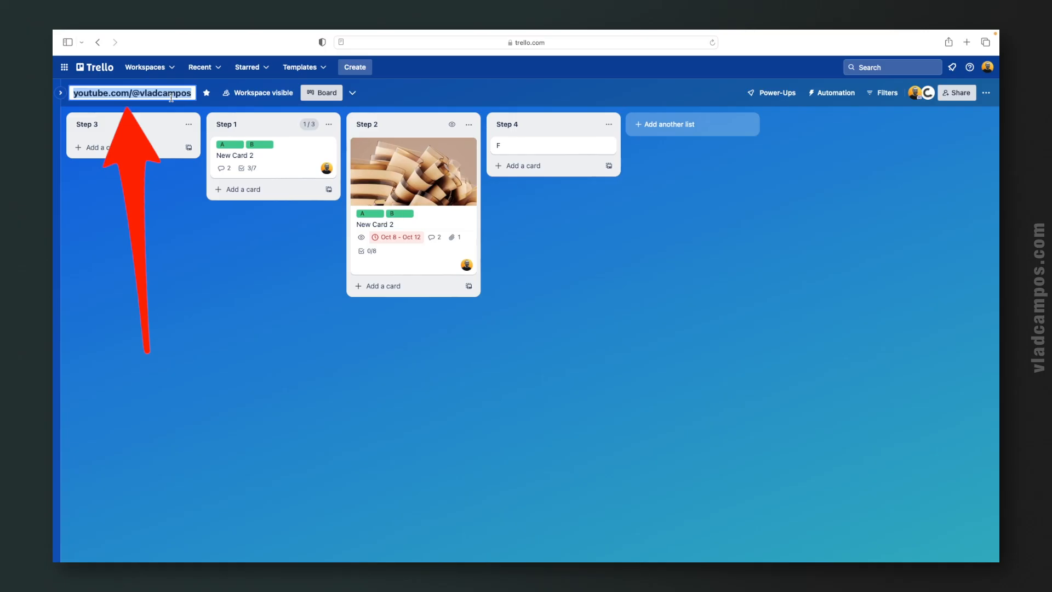
left_click(160, 176)
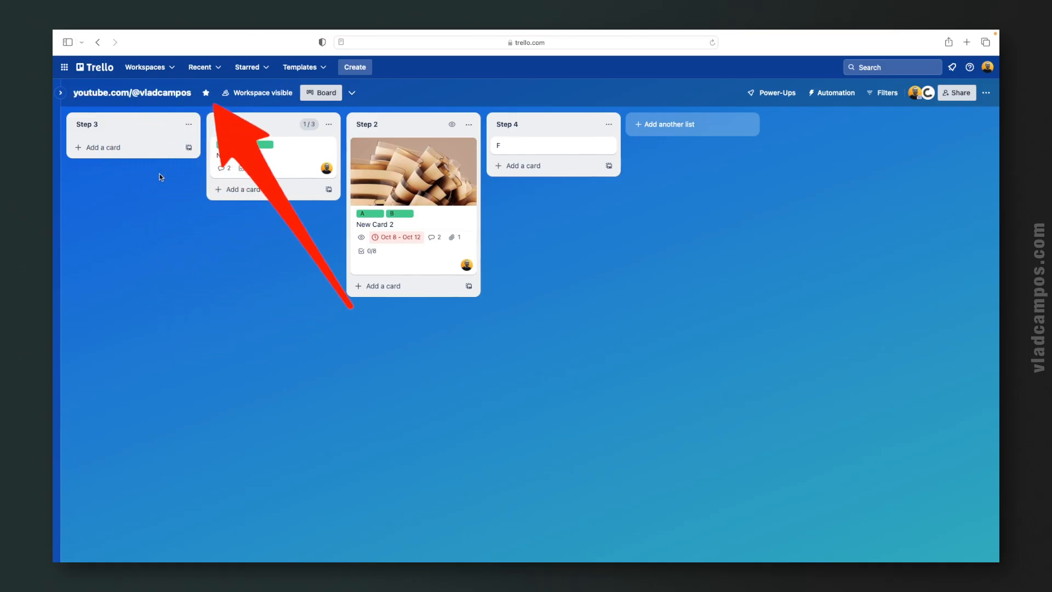
left_click(206, 98)
left_click(206, 97)
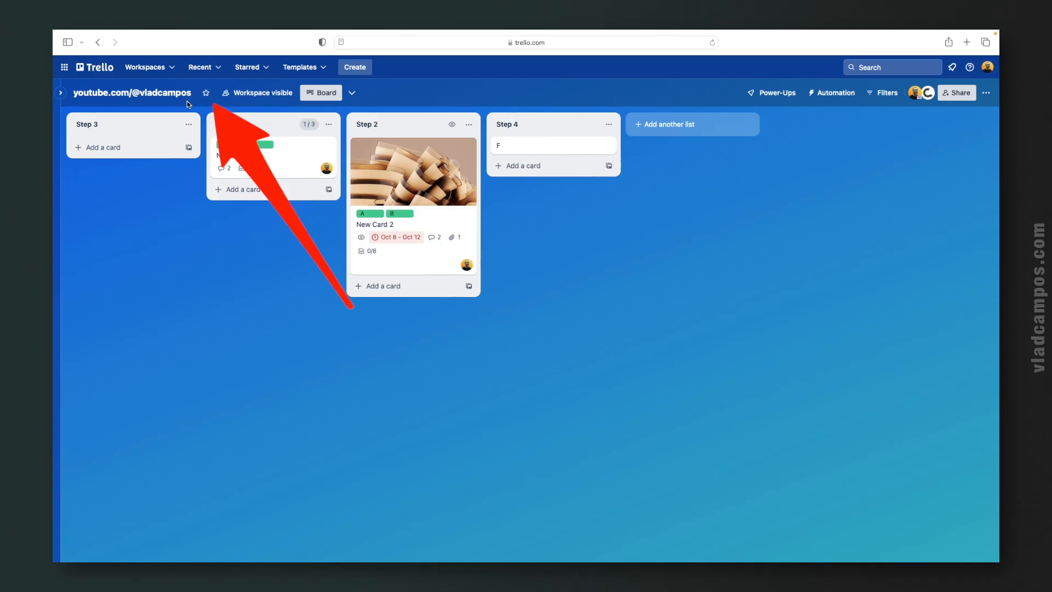
left_click(206, 97)
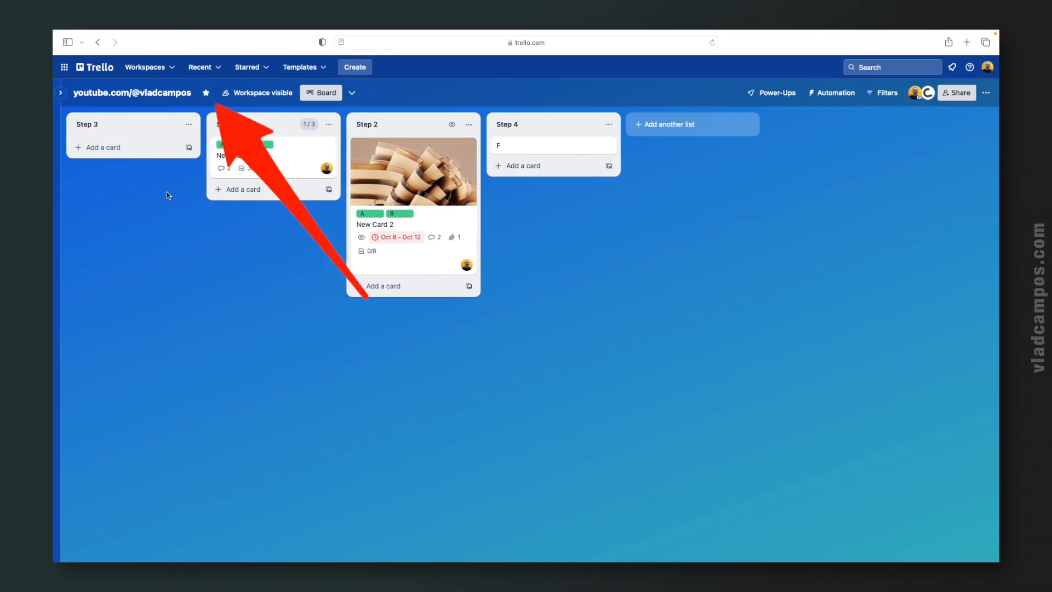
View the board's visibility options and the list of available board views, closing both without choosing anything.
left_click(262, 96)
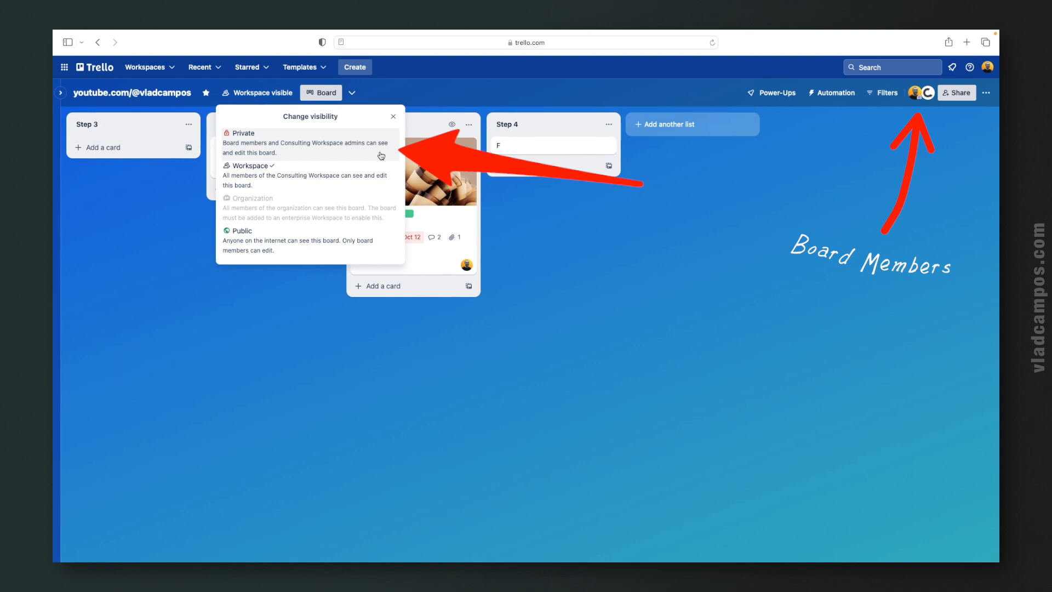
left_click(369, 186)
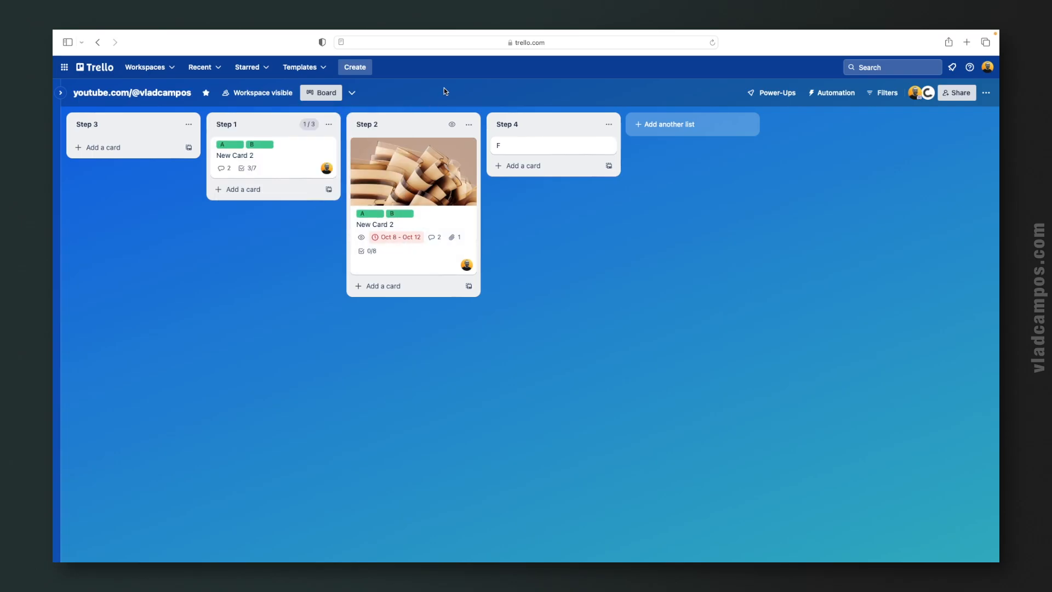
left_click(353, 93)
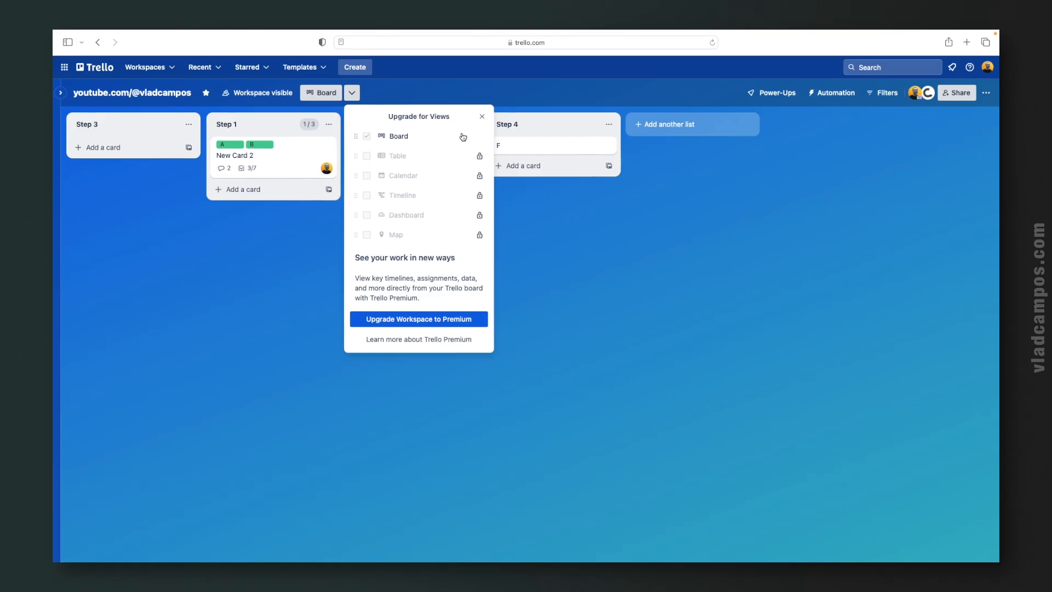
left_click(631, 99)
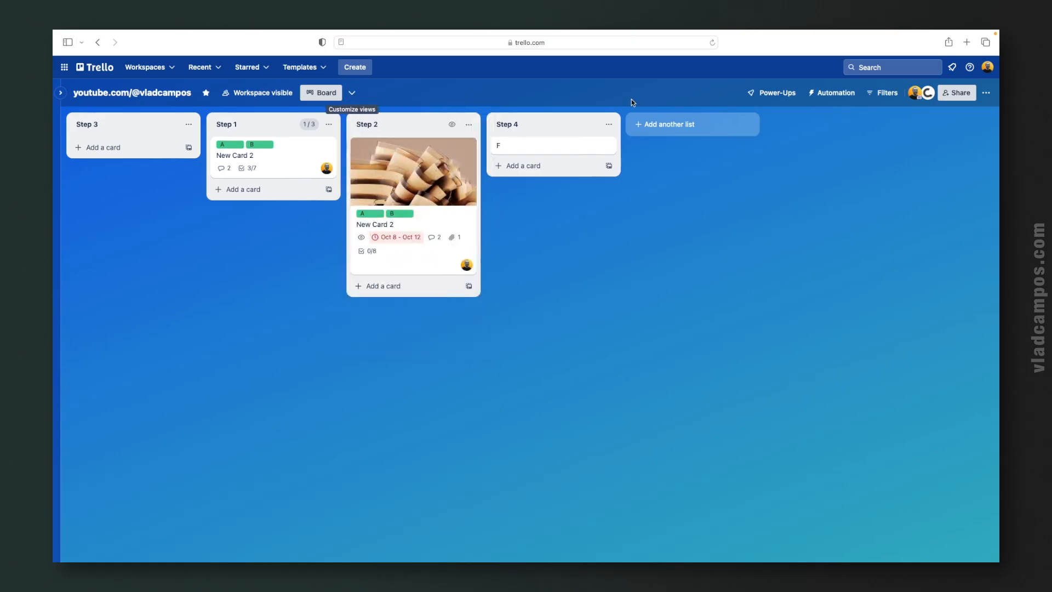
View the settings options of the enabled List Limits Power-Up, and open and close the catalogue of featured Power-Ups.
left_click(748, 99)
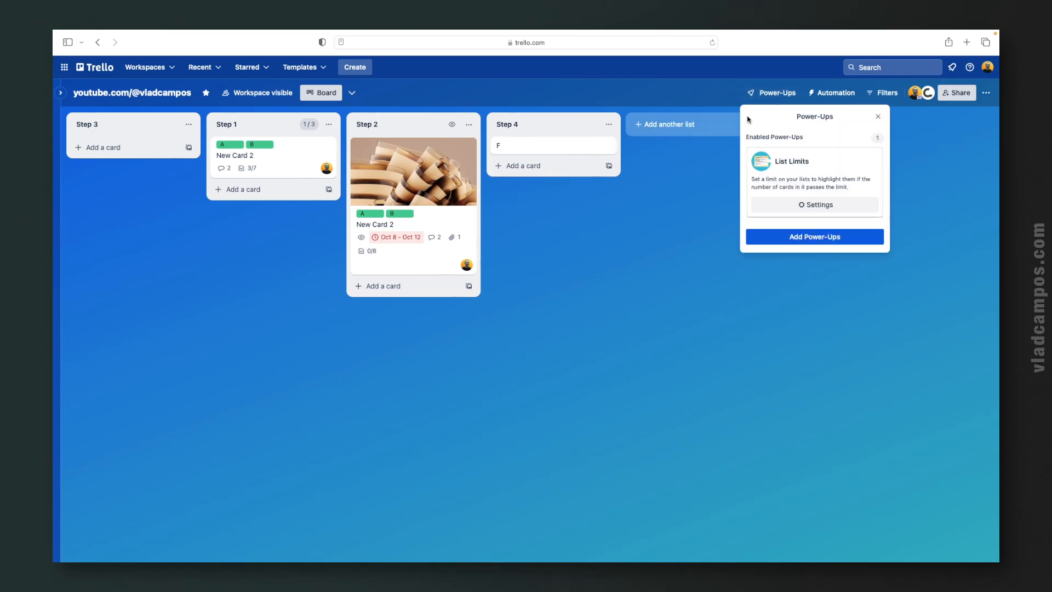
left_click(771, 206)
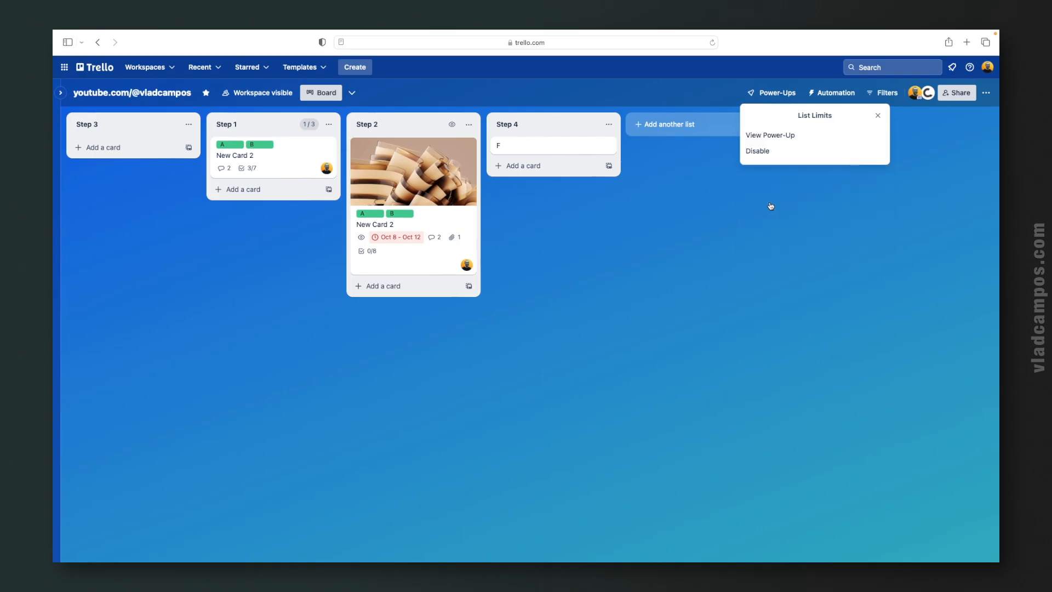
left_click(778, 94)
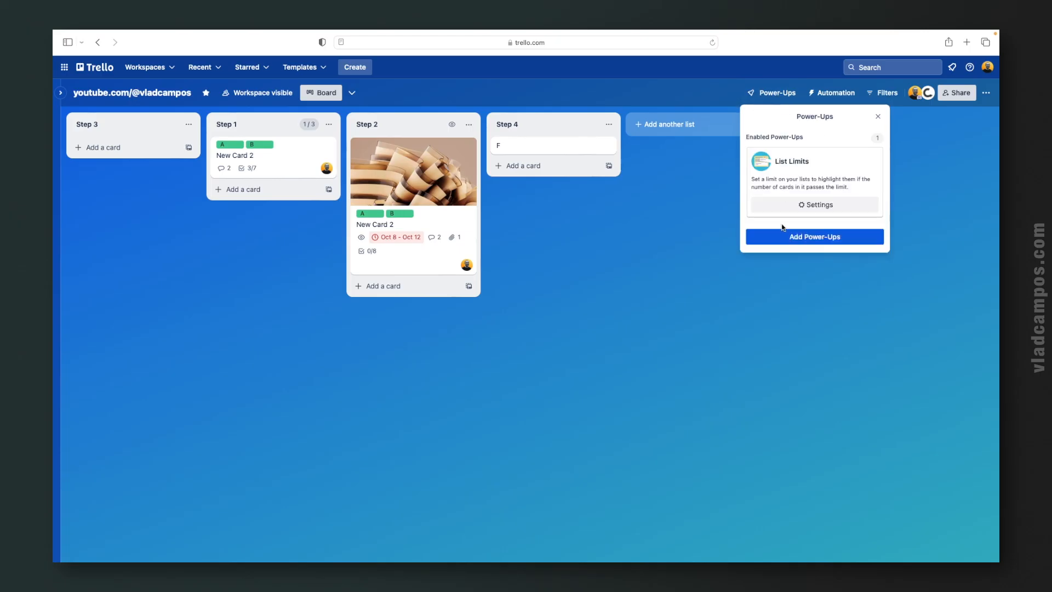
left_click(779, 242)
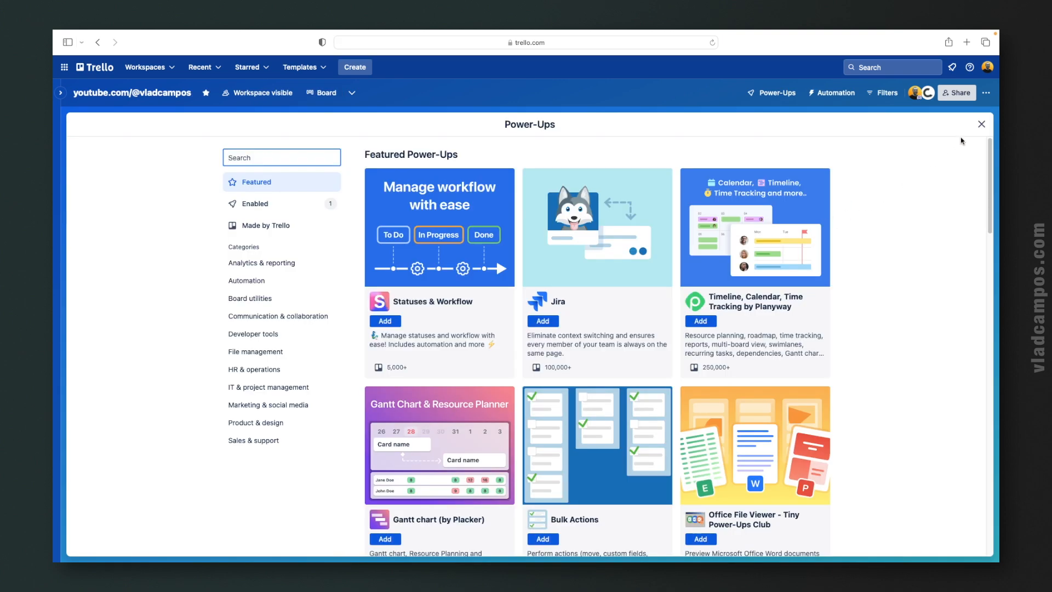
left_click(980, 126)
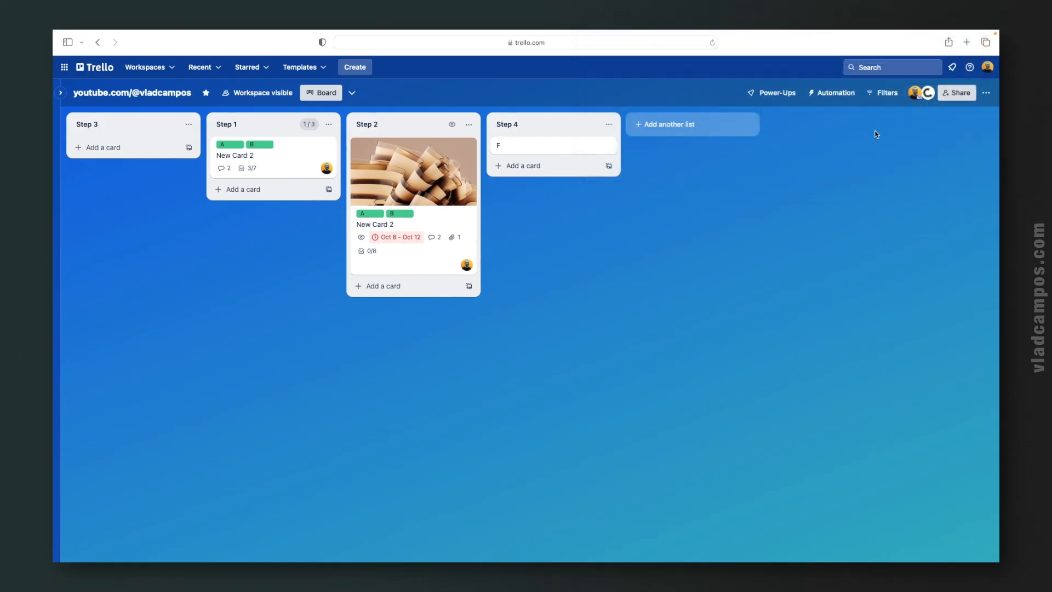
View the board's sharing options and the profile options of the second board member, closing both without changes.
left_click(948, 101)
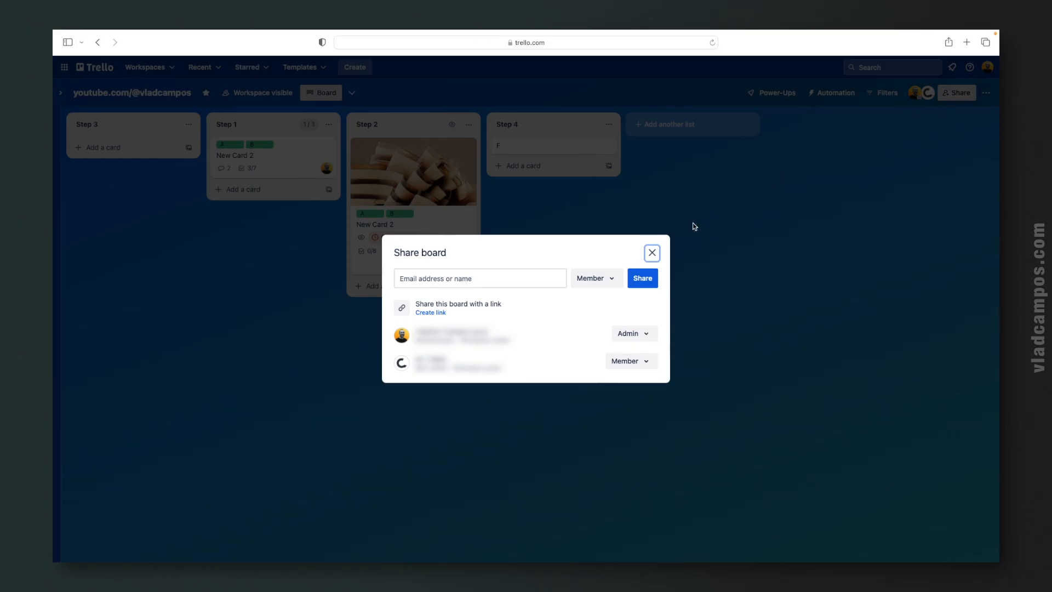
left_click(652, 253)
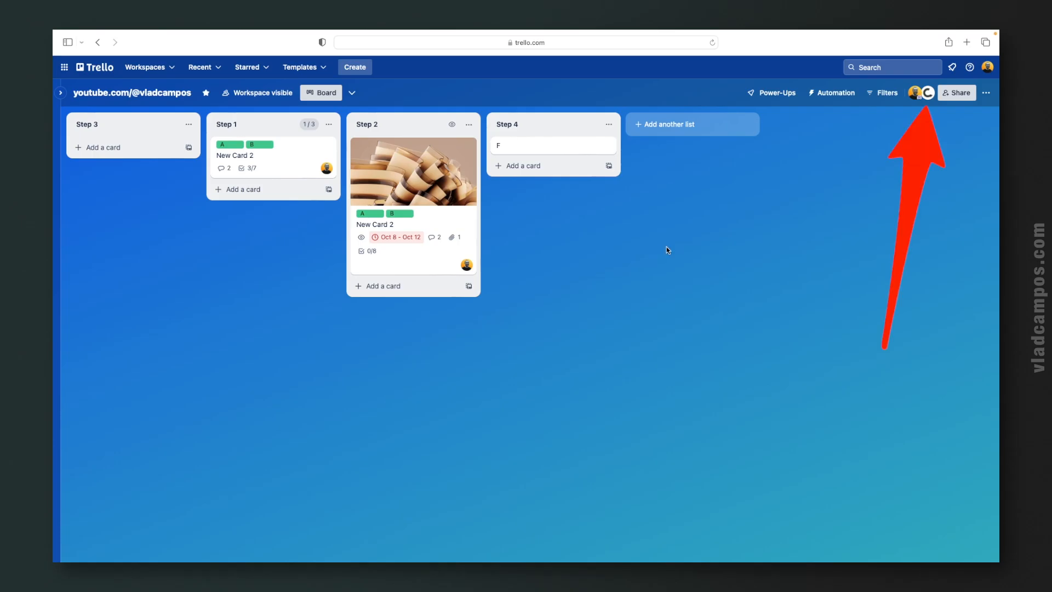
left_click(925, 97)
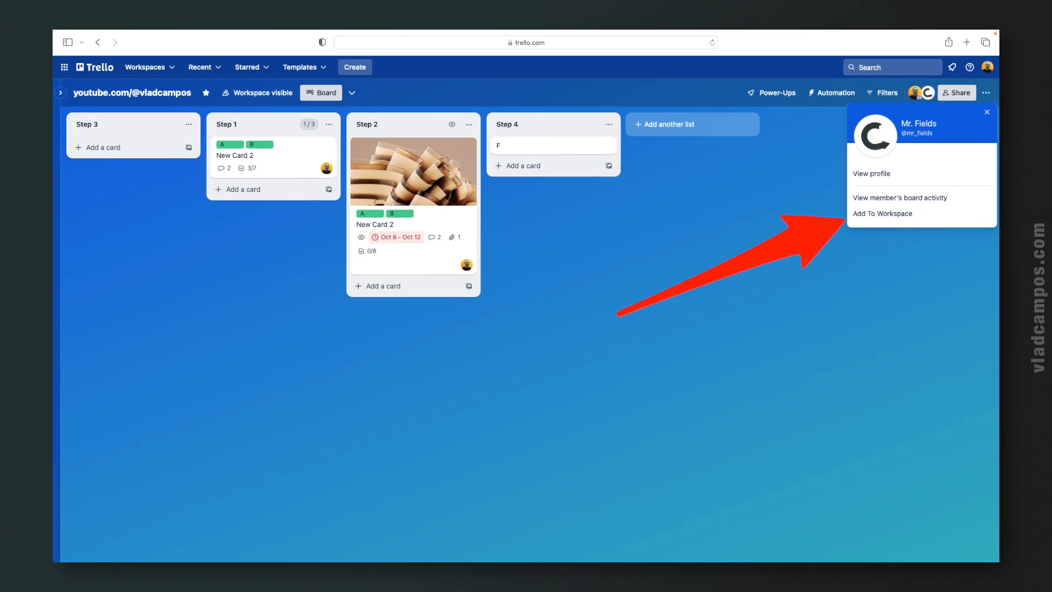
left_click(821, 234)
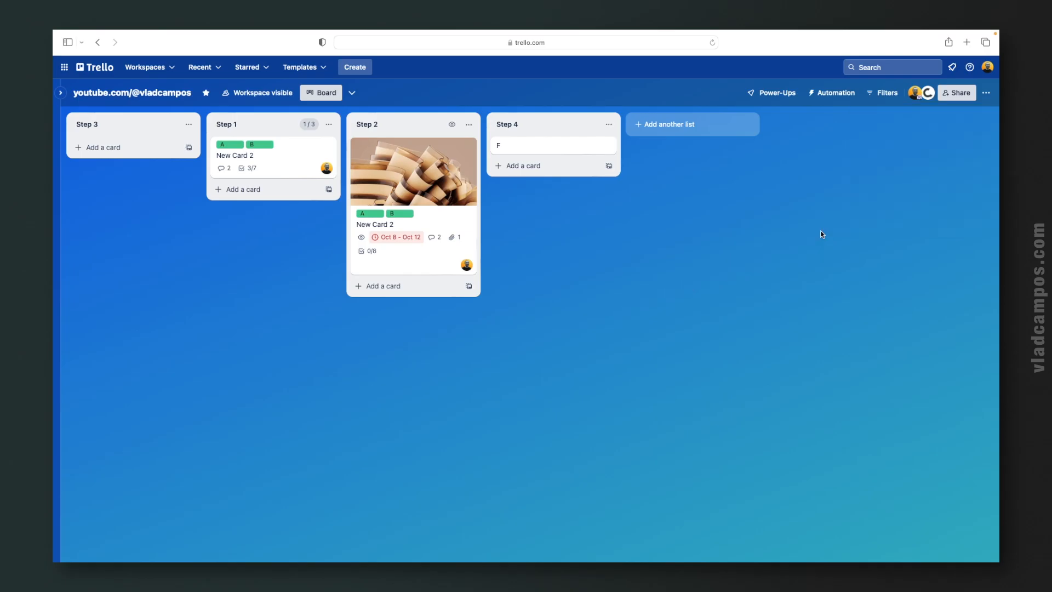
left_click(986, 94)
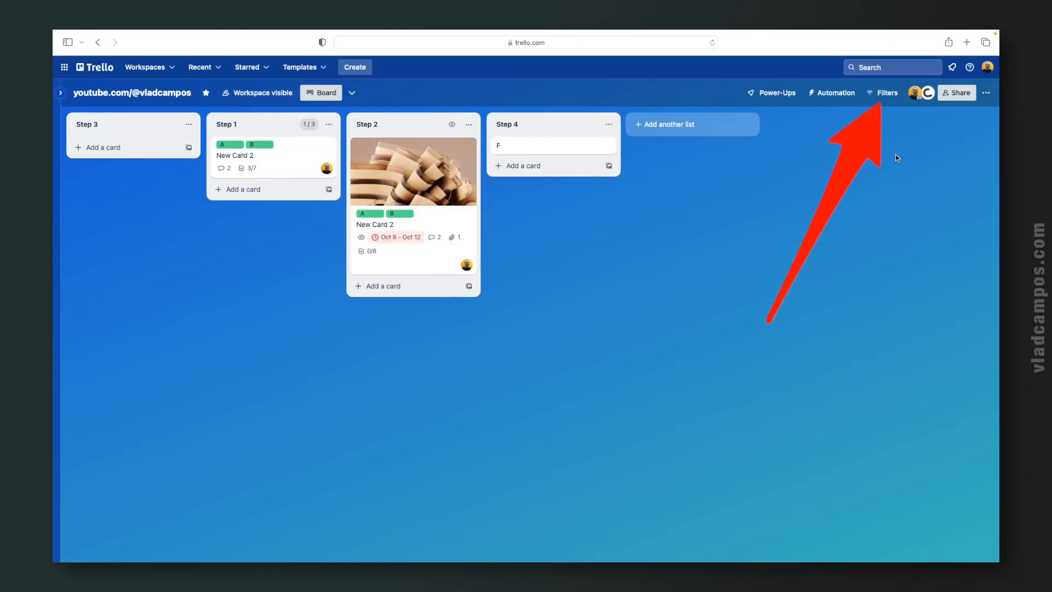
Filter the board's cards by the keyword "F" and by the keyword "New", and clear the keyword.
left_click(890, 94)
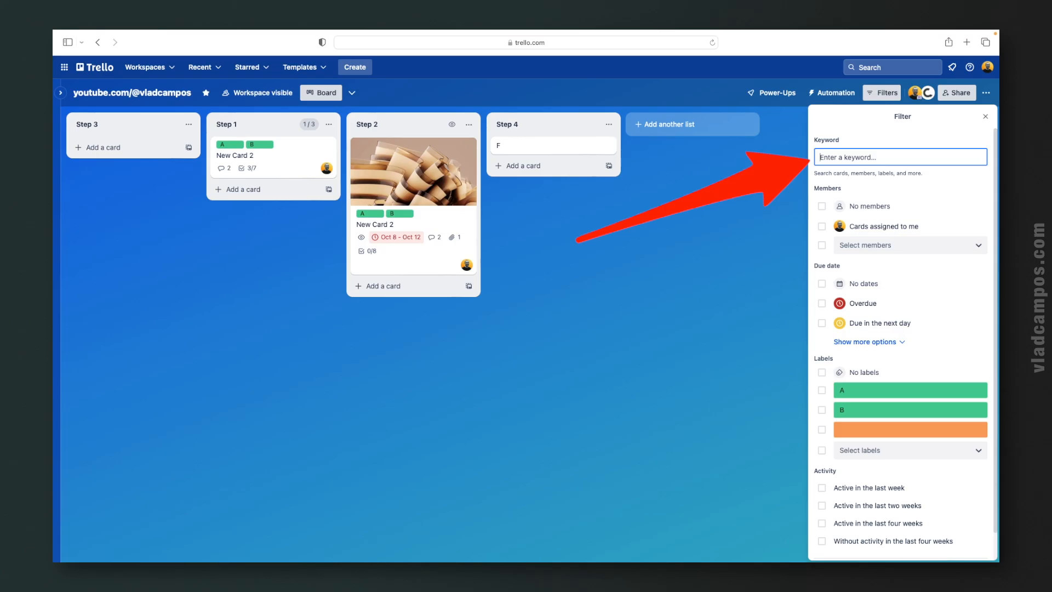
type("F")
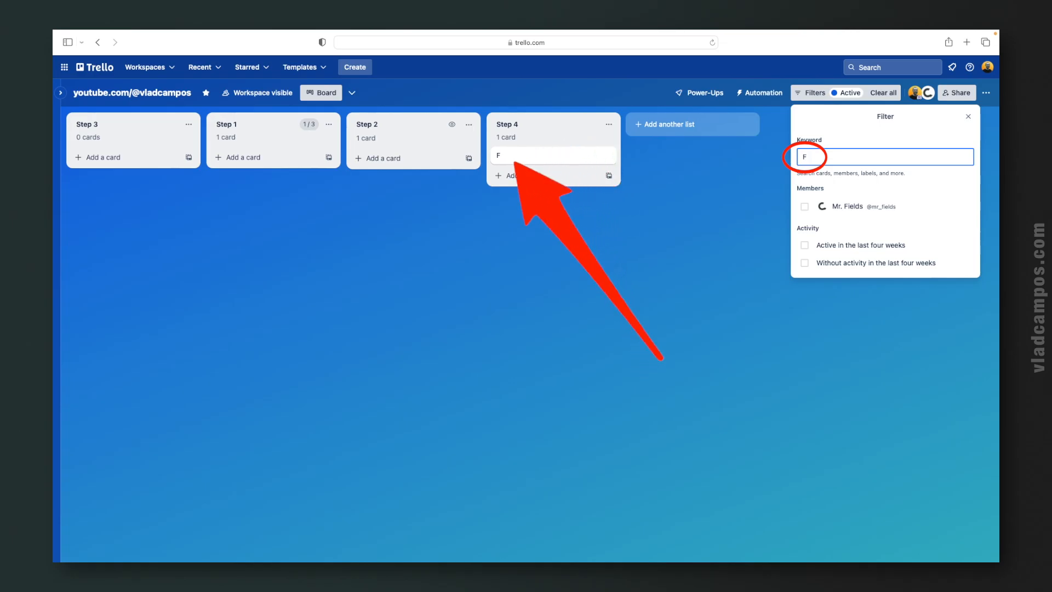
key("BackSpace")
type("New")
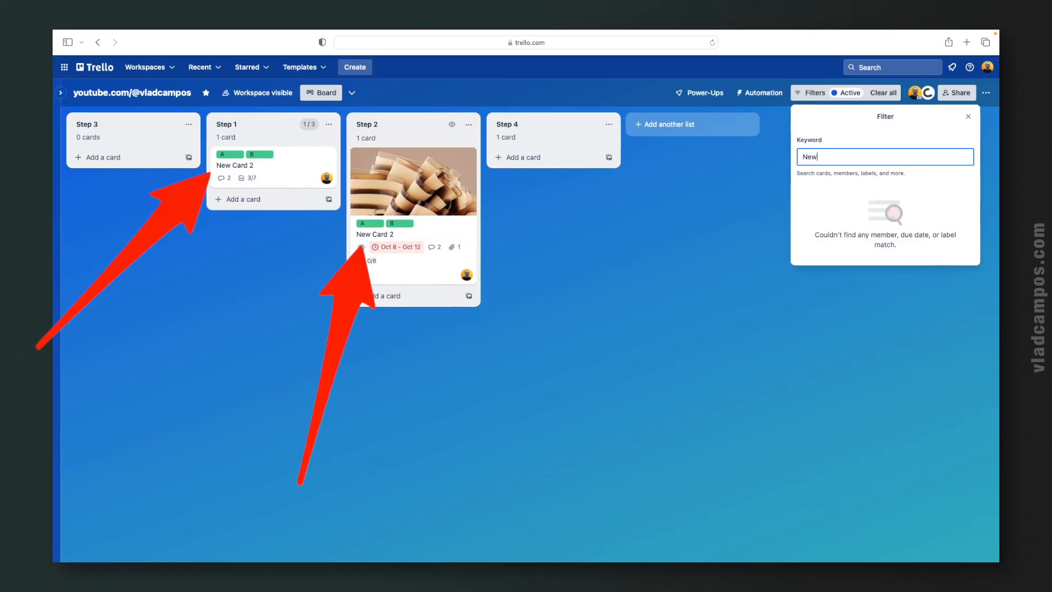
key("BackSpace")
key("BackSpace")
key("BackSpace")
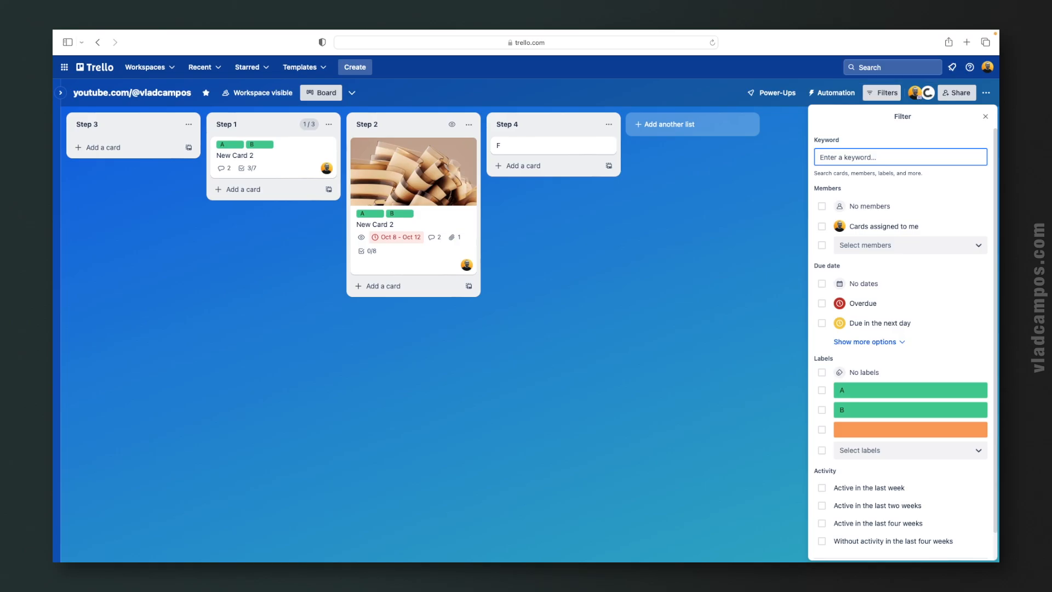
With the board filtered to cards assigned to me, move the cover-image card New Card 2 from Step 2 to Step 4, and clear the filter.
left_click(822, 227)
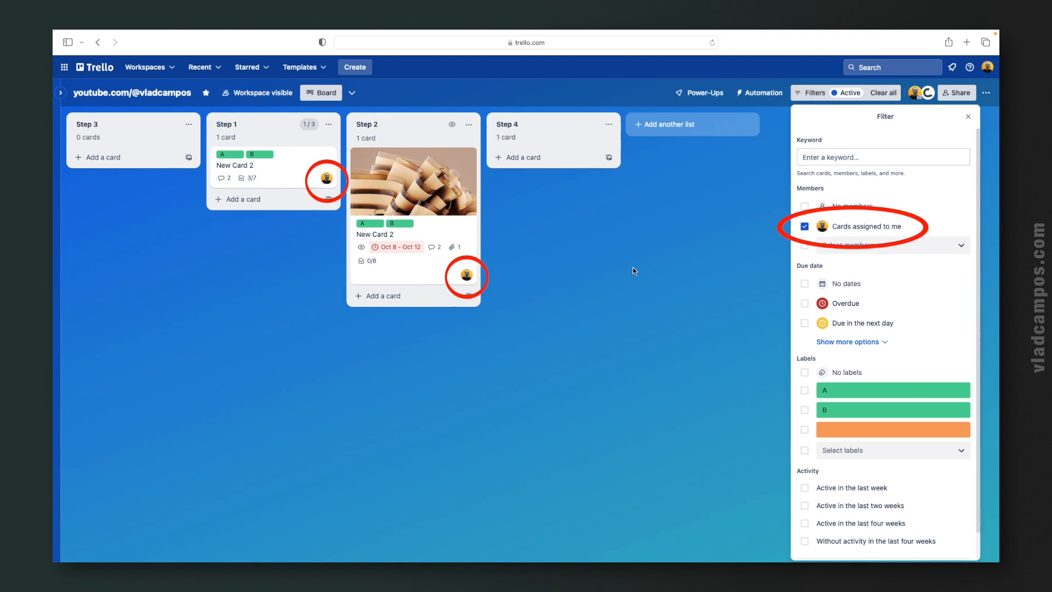
left_click(634, 271)
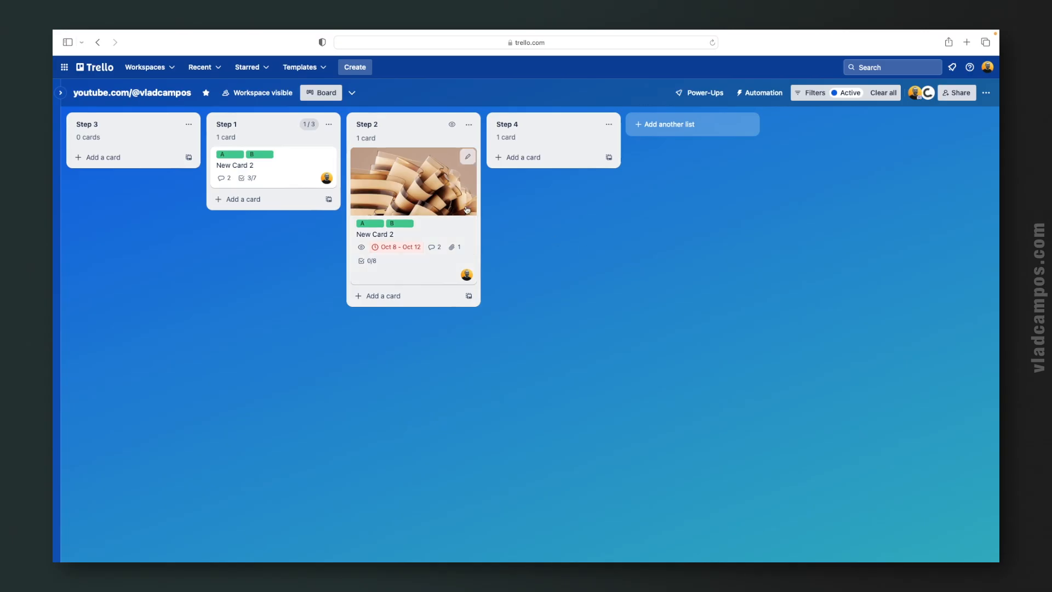
left_click_drag(419, 188, 551, 189)
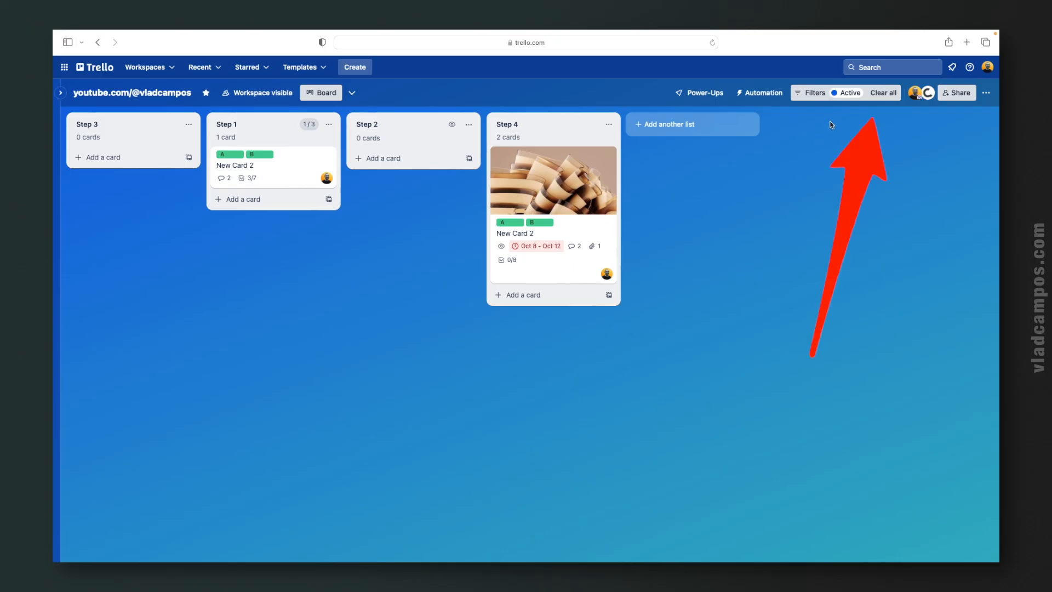
left_click(879, 93)
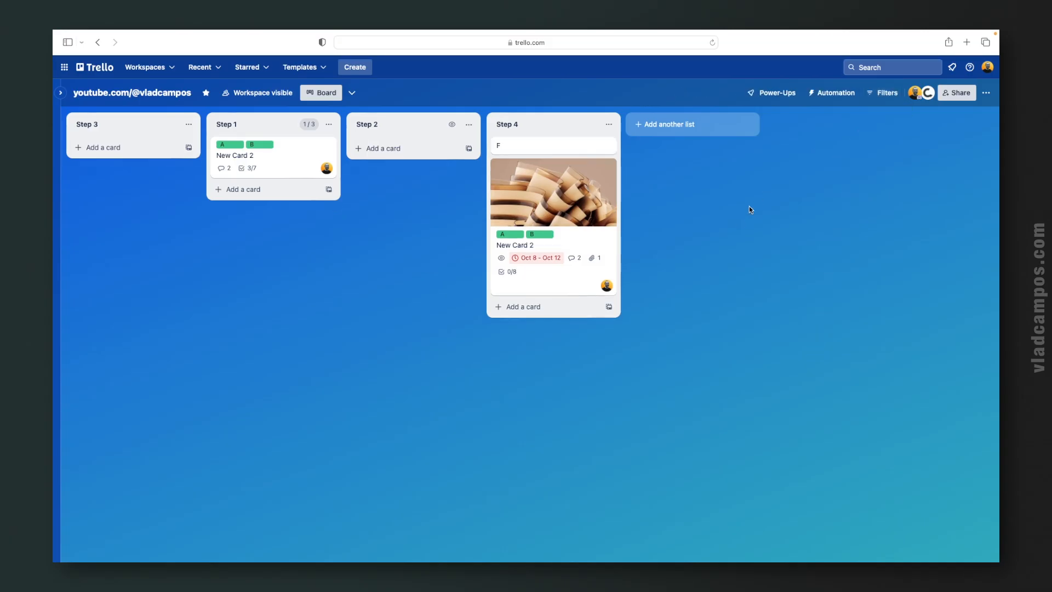
Filter the board to overdue cards assigned to me, view the additional due date options, and remove the overdue filter.
left_click(885, 93)
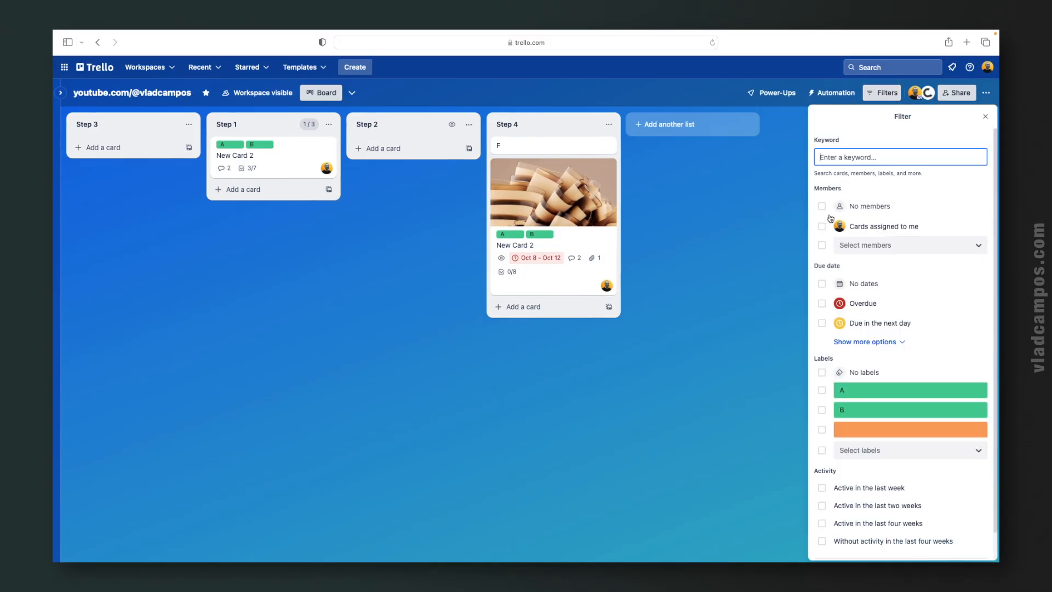
left_click(821, 229)
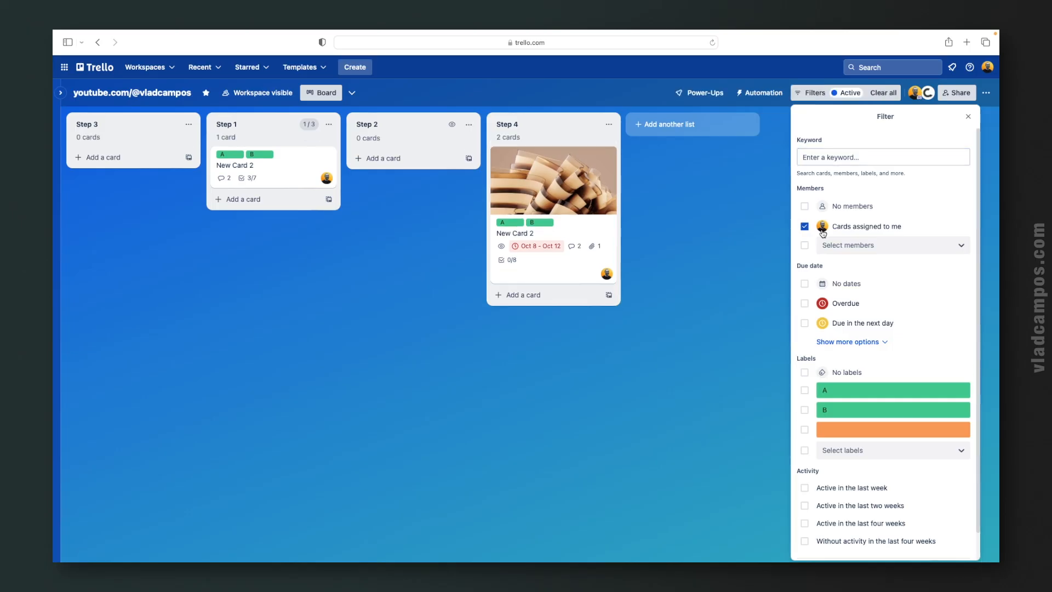
left_click(805, 305)
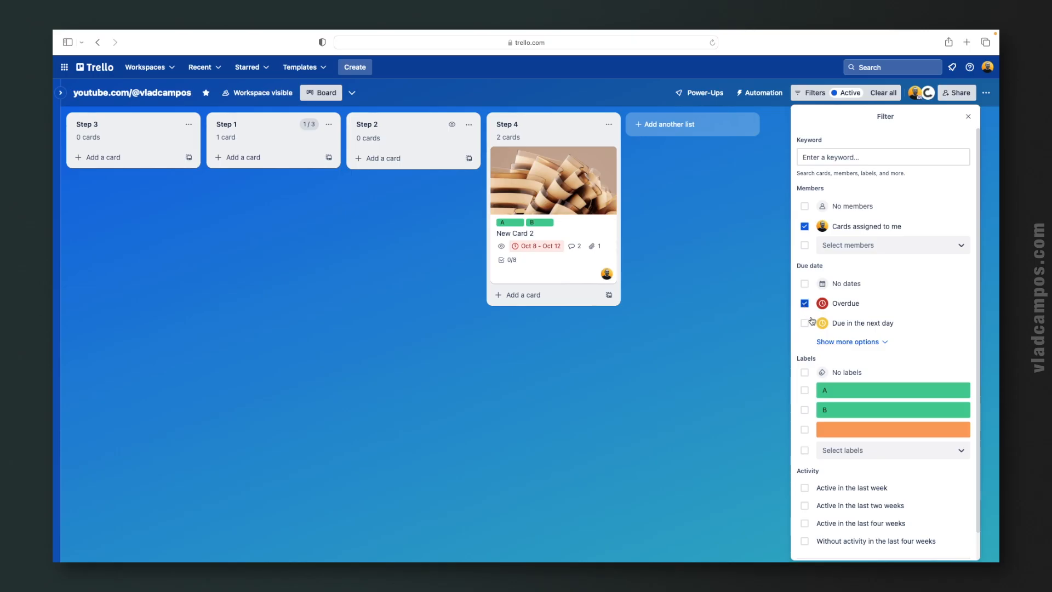
left_click(846, 342)
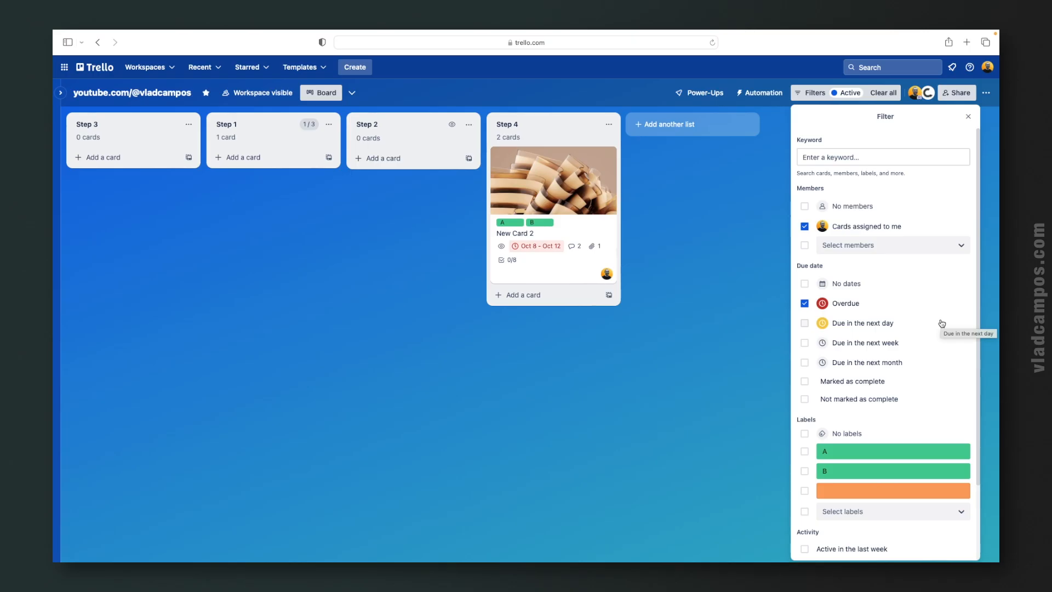
left_click(804, 303)
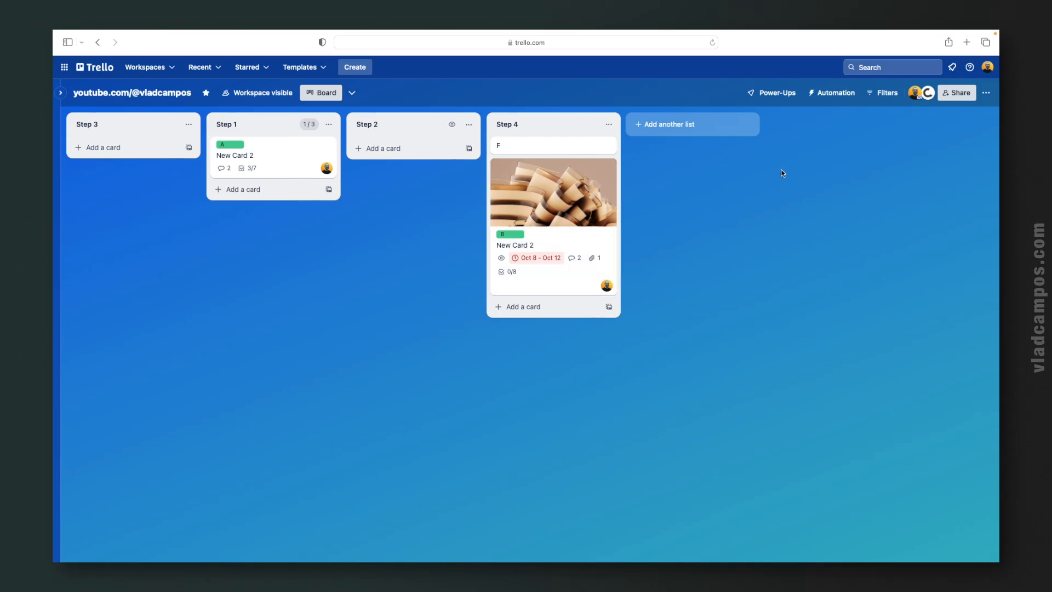
Filter the board to overdue cards that are assigned to me and carry label A.
left_click(892, 93)
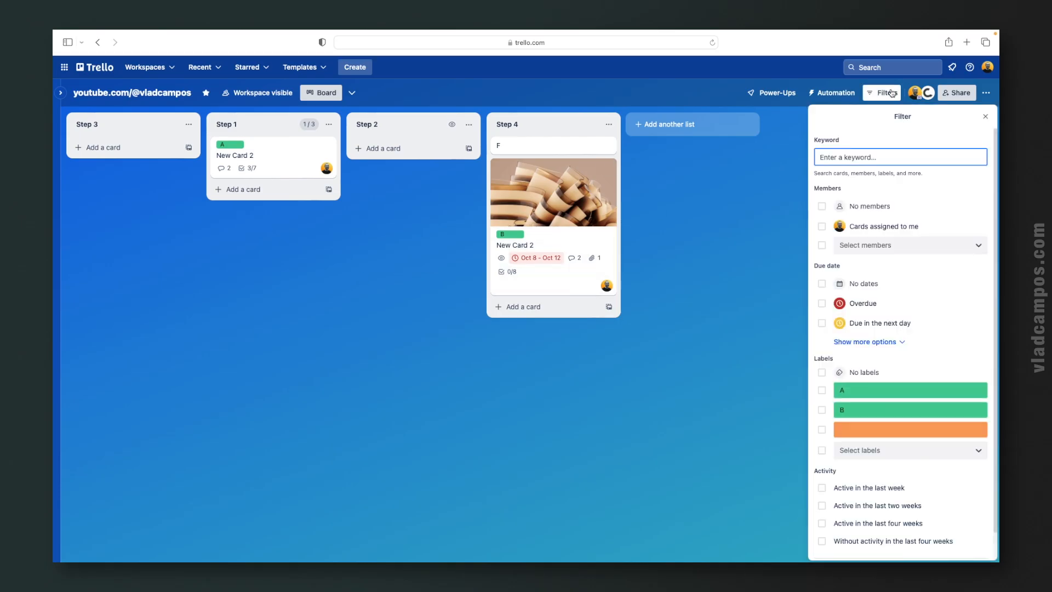
left_click(821, 227)
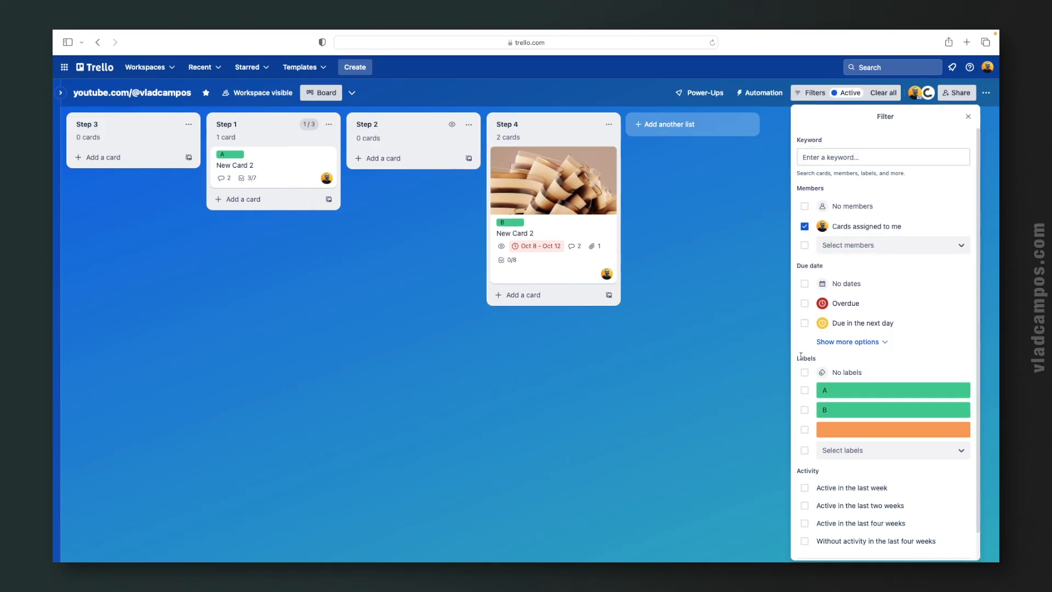
left_click(804, 390)
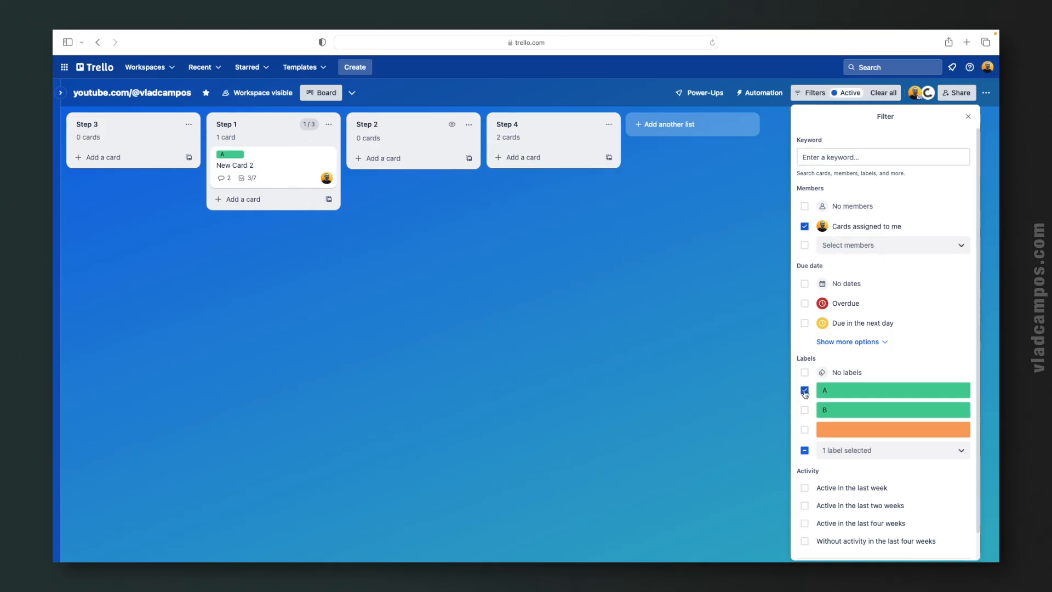
left_click(805, 304)
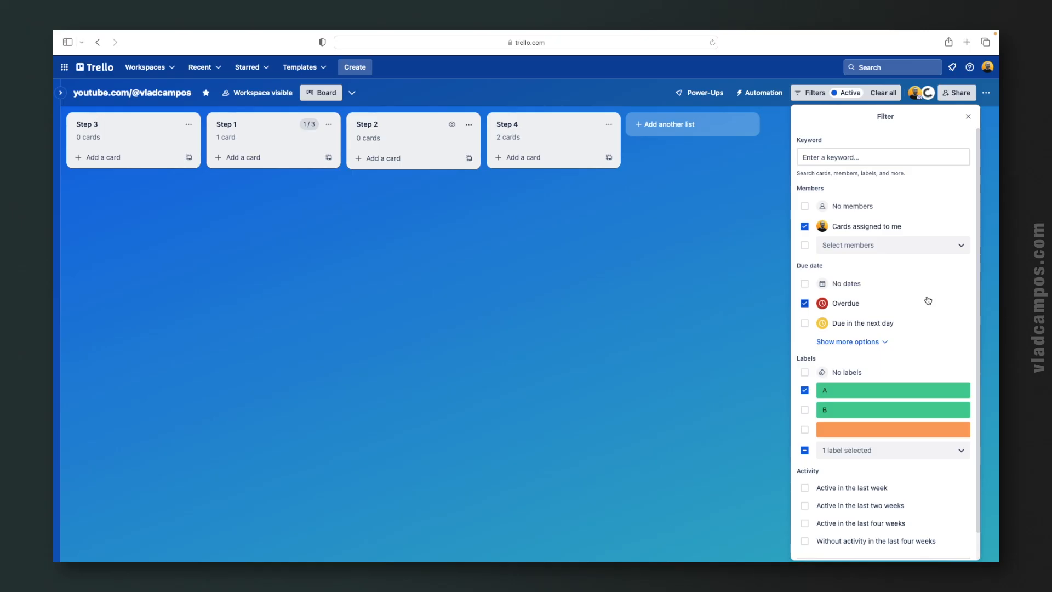
Remove the assigned-to-me, overdue and label A filters, and turn the label B filter on and off again.
left_click(804, 226)
left_click(804, 303)
left_click(804, 390)
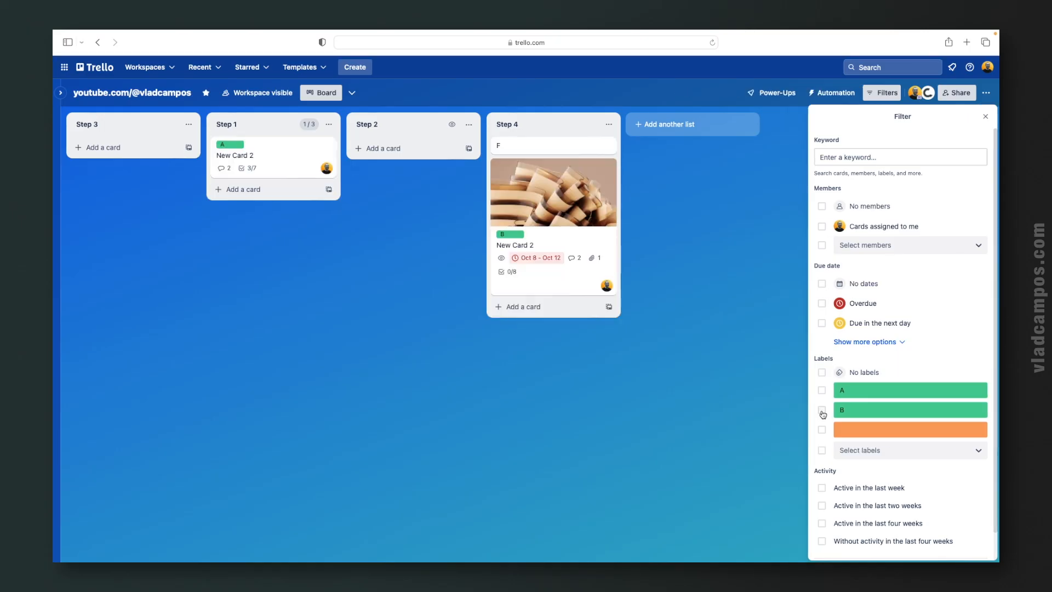
left_click(822, 410)
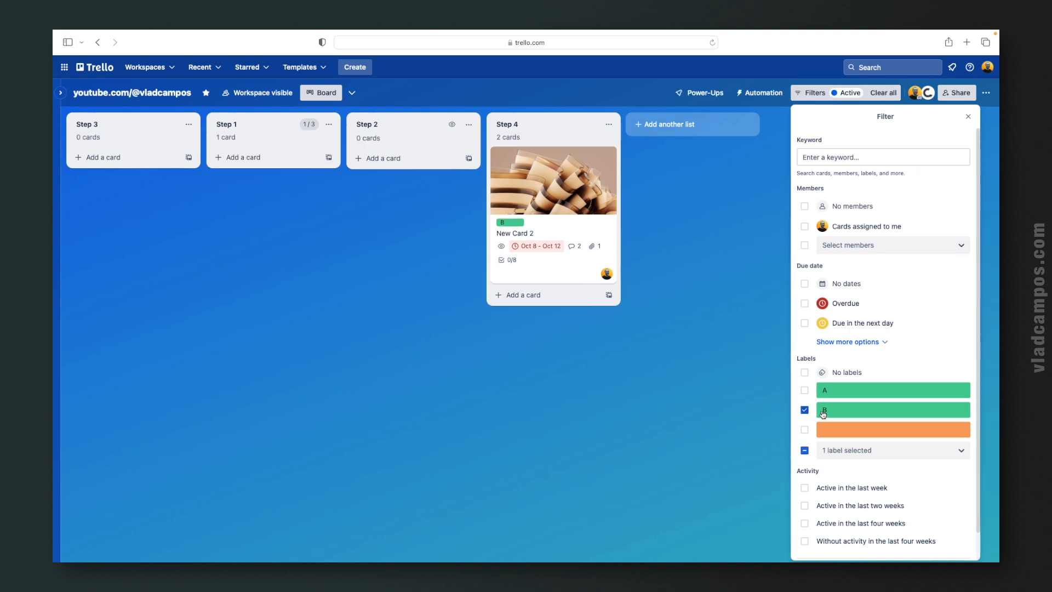
left_click(822, 414)
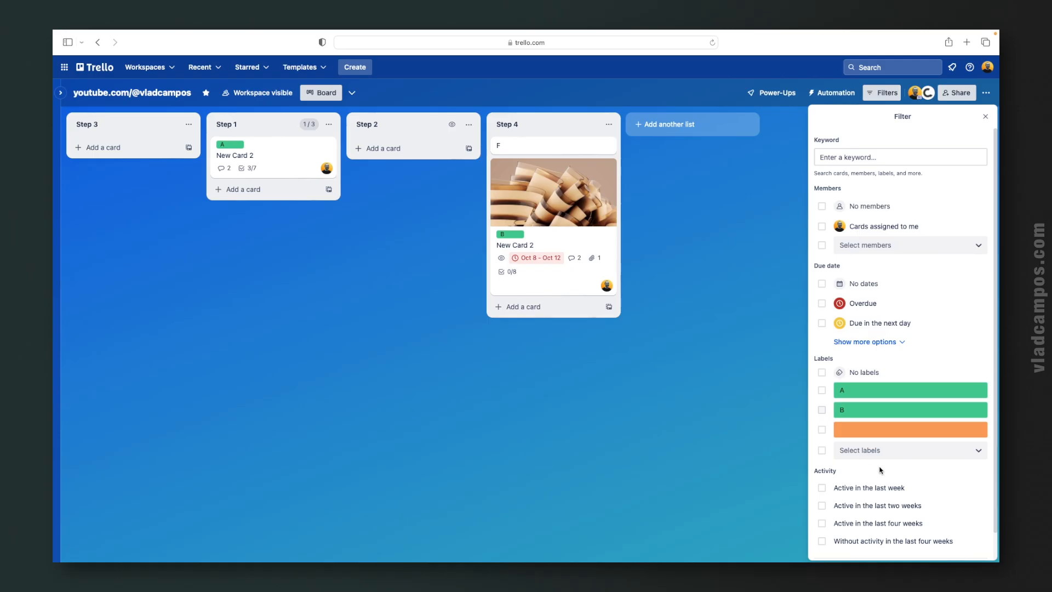
View the filter's match options and filter the board by labels A and B using Any match.
scroll(922, 472, "down", 1)
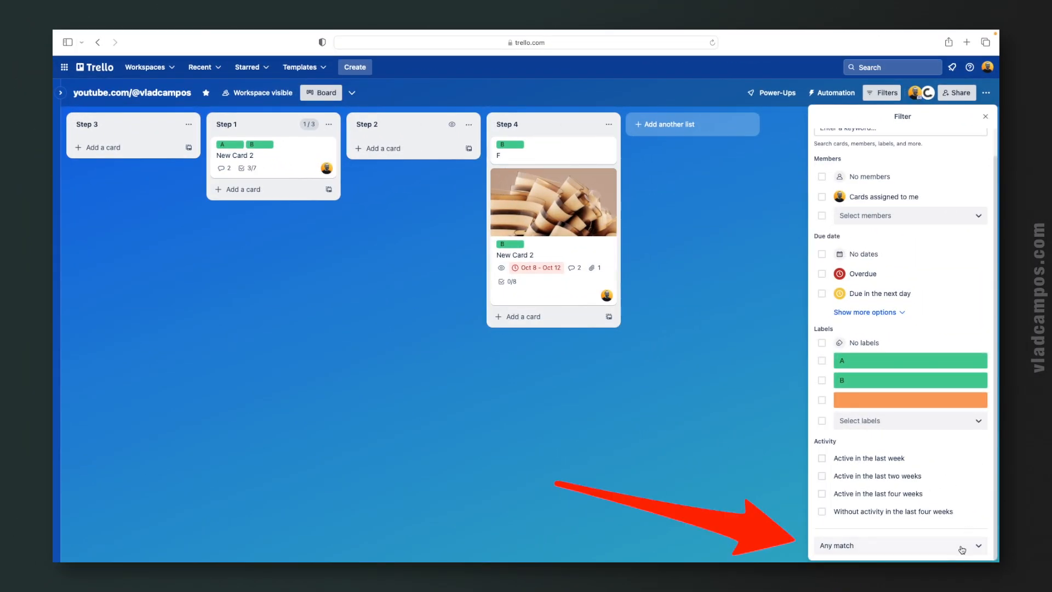
left_click(962, 551)
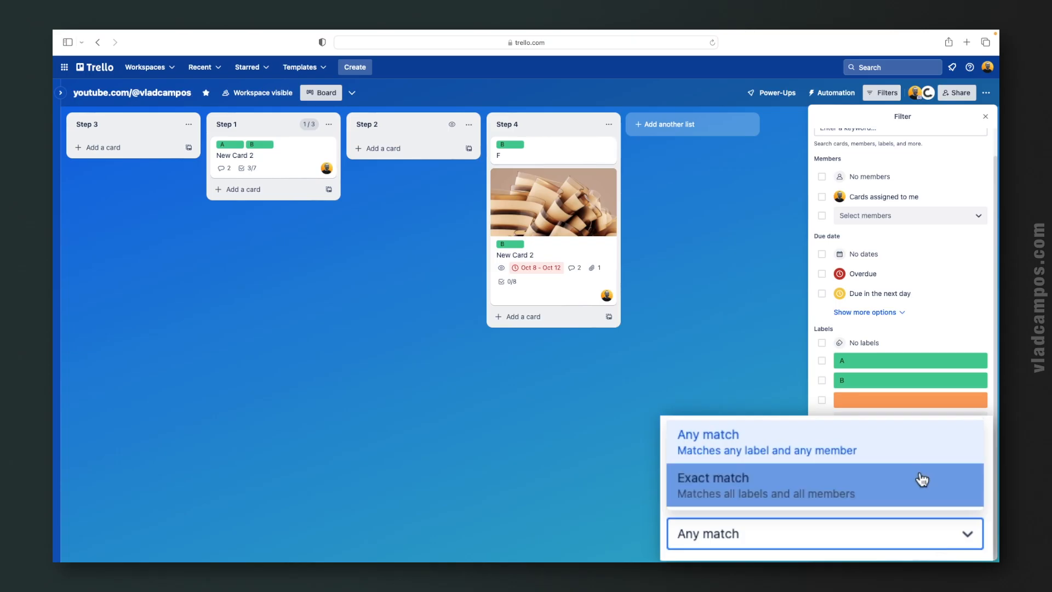
left_click(821, 362)
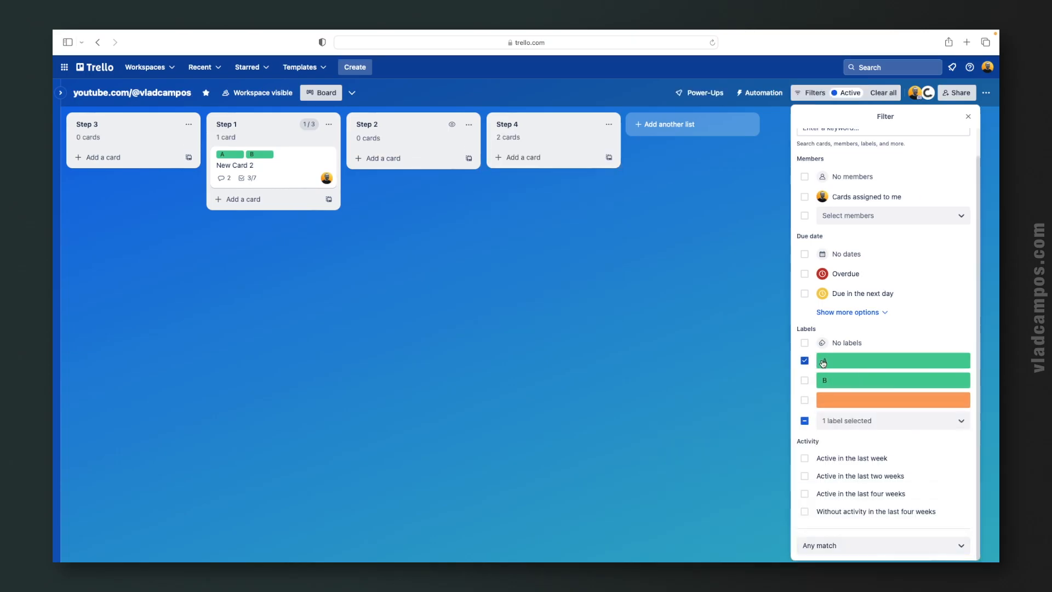
left_click(805, 381)
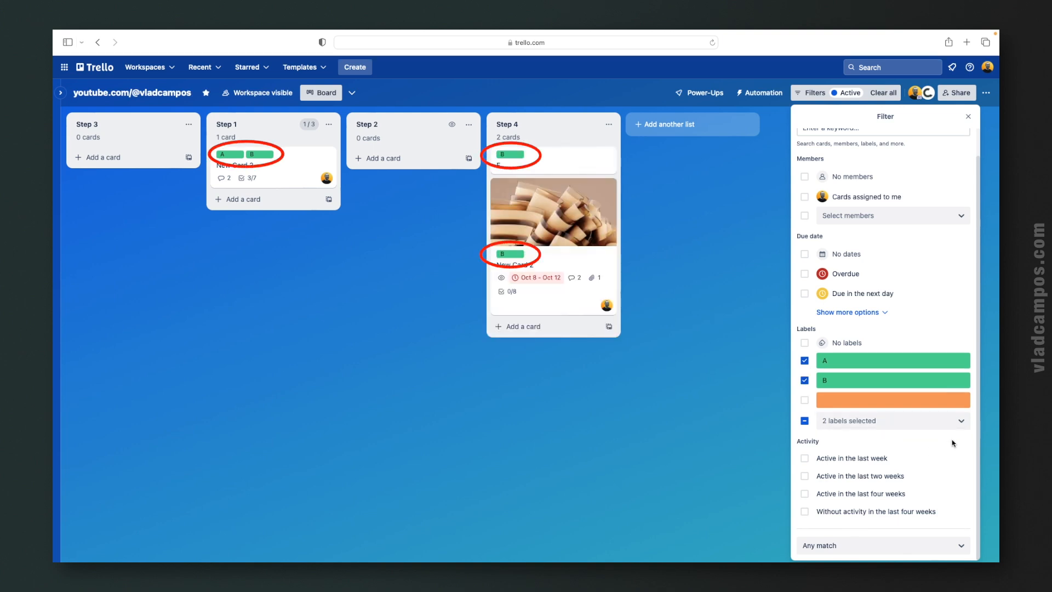
Switch the filter for labels A and B to Exact match and return it to Any match.
left_click(959, 545)
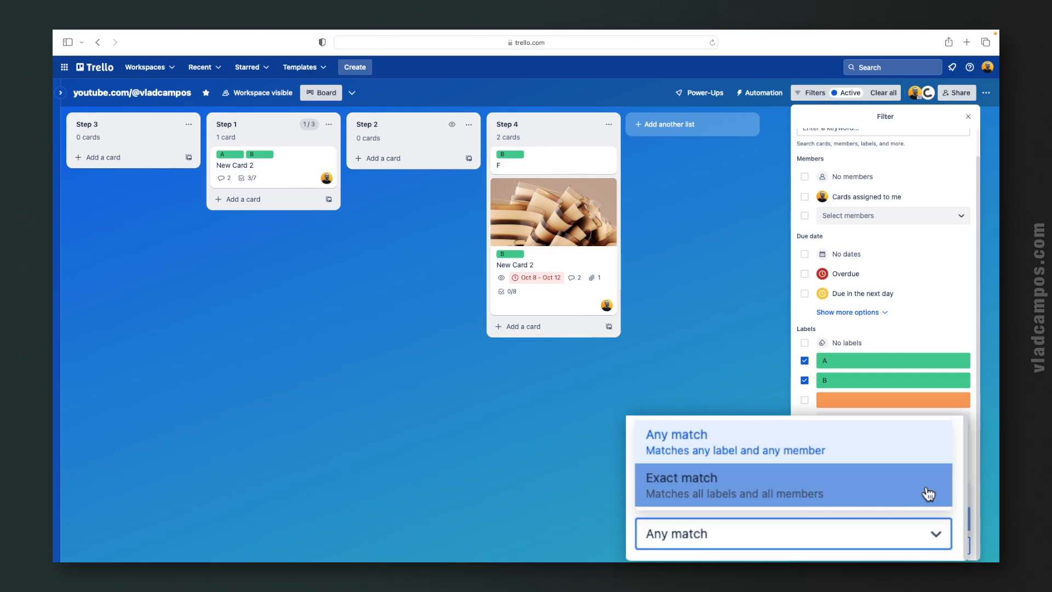
left_click(928, 493)
left_click(962, 545)
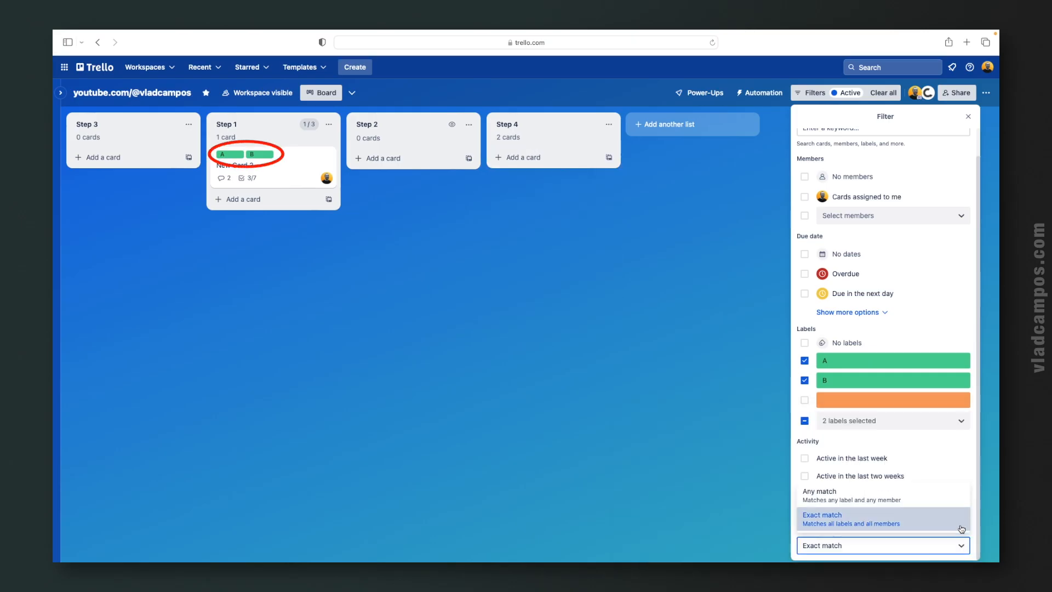
left_click(942, 495)
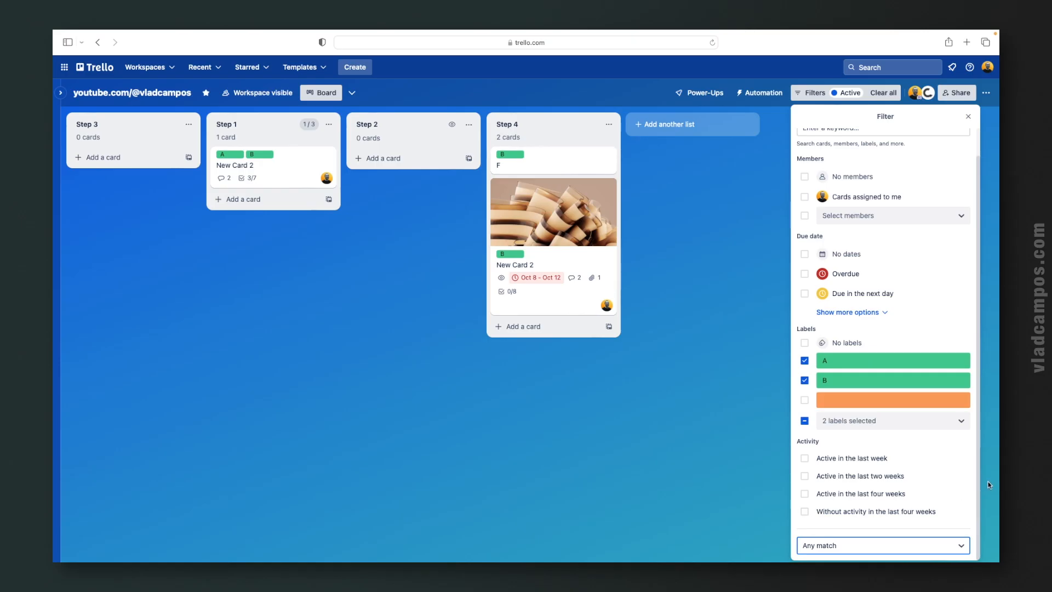